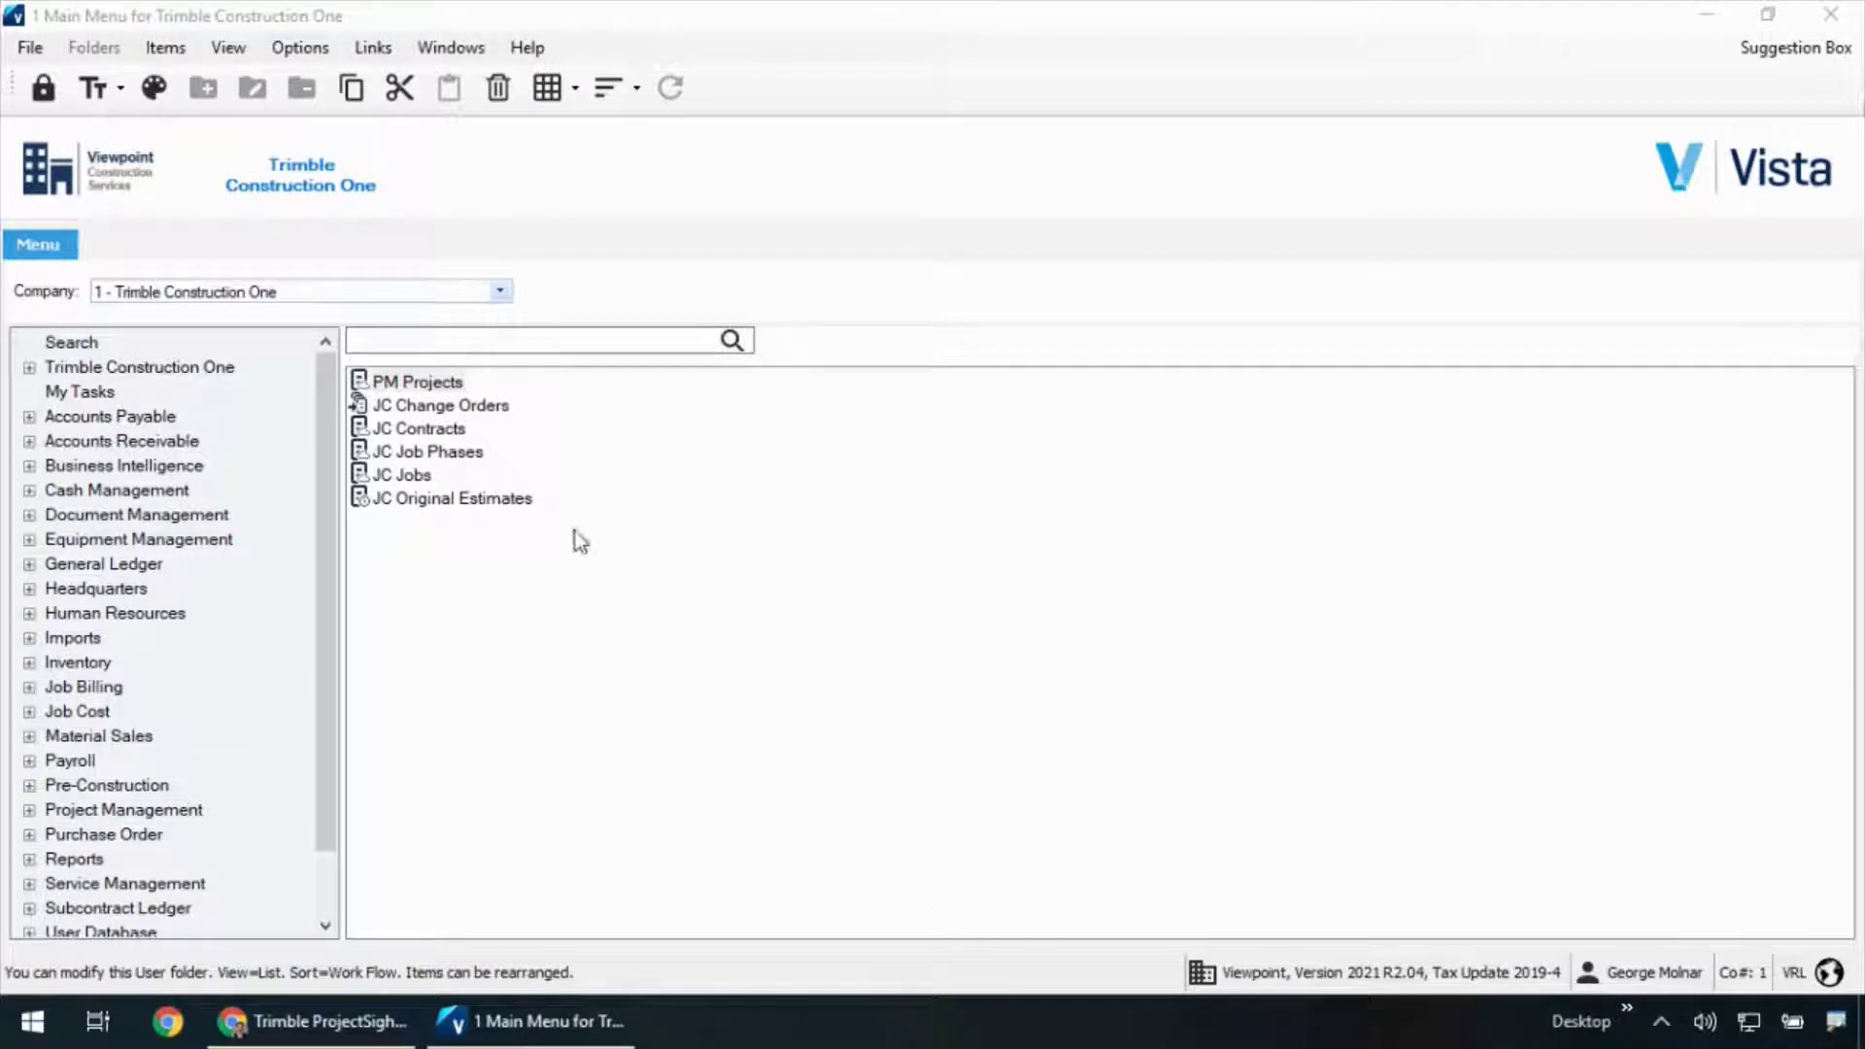
Step: Open the PM Projects form from the user folder, showing the 12 sync-enabled projects
click(415, 381)
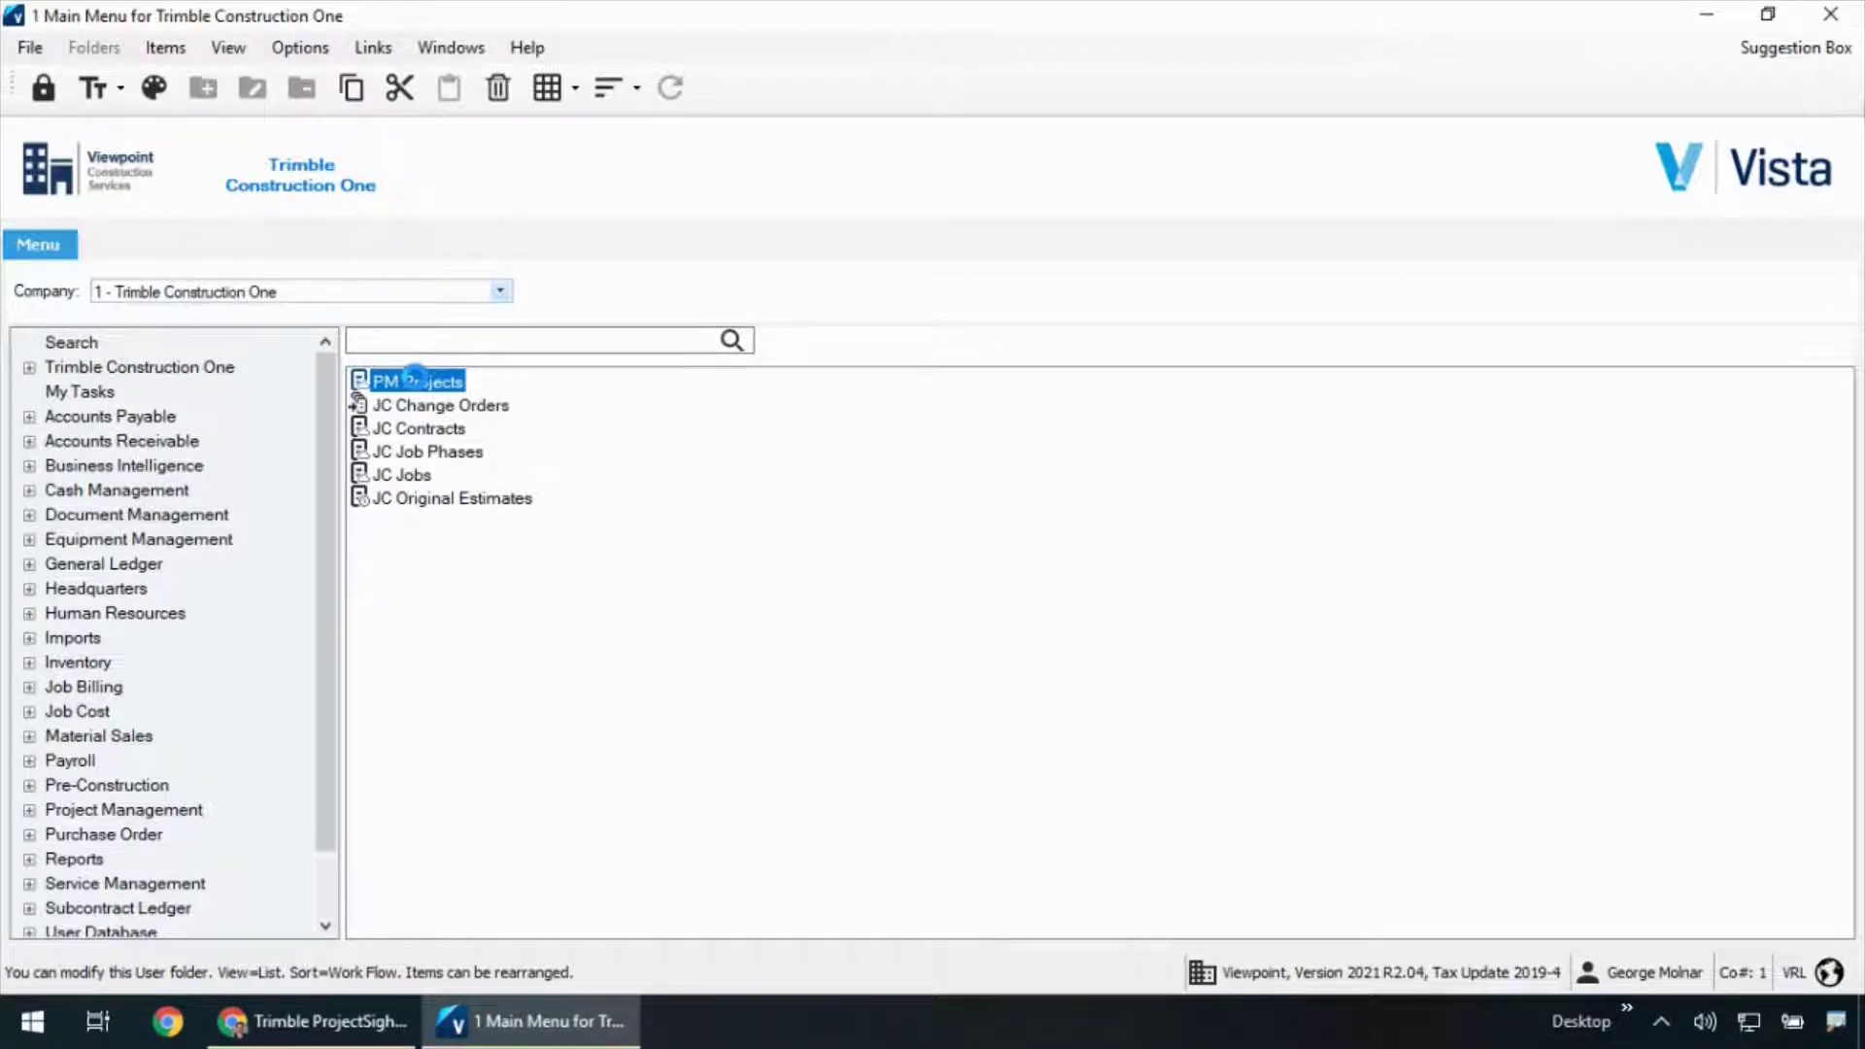
double_click(416, 380)
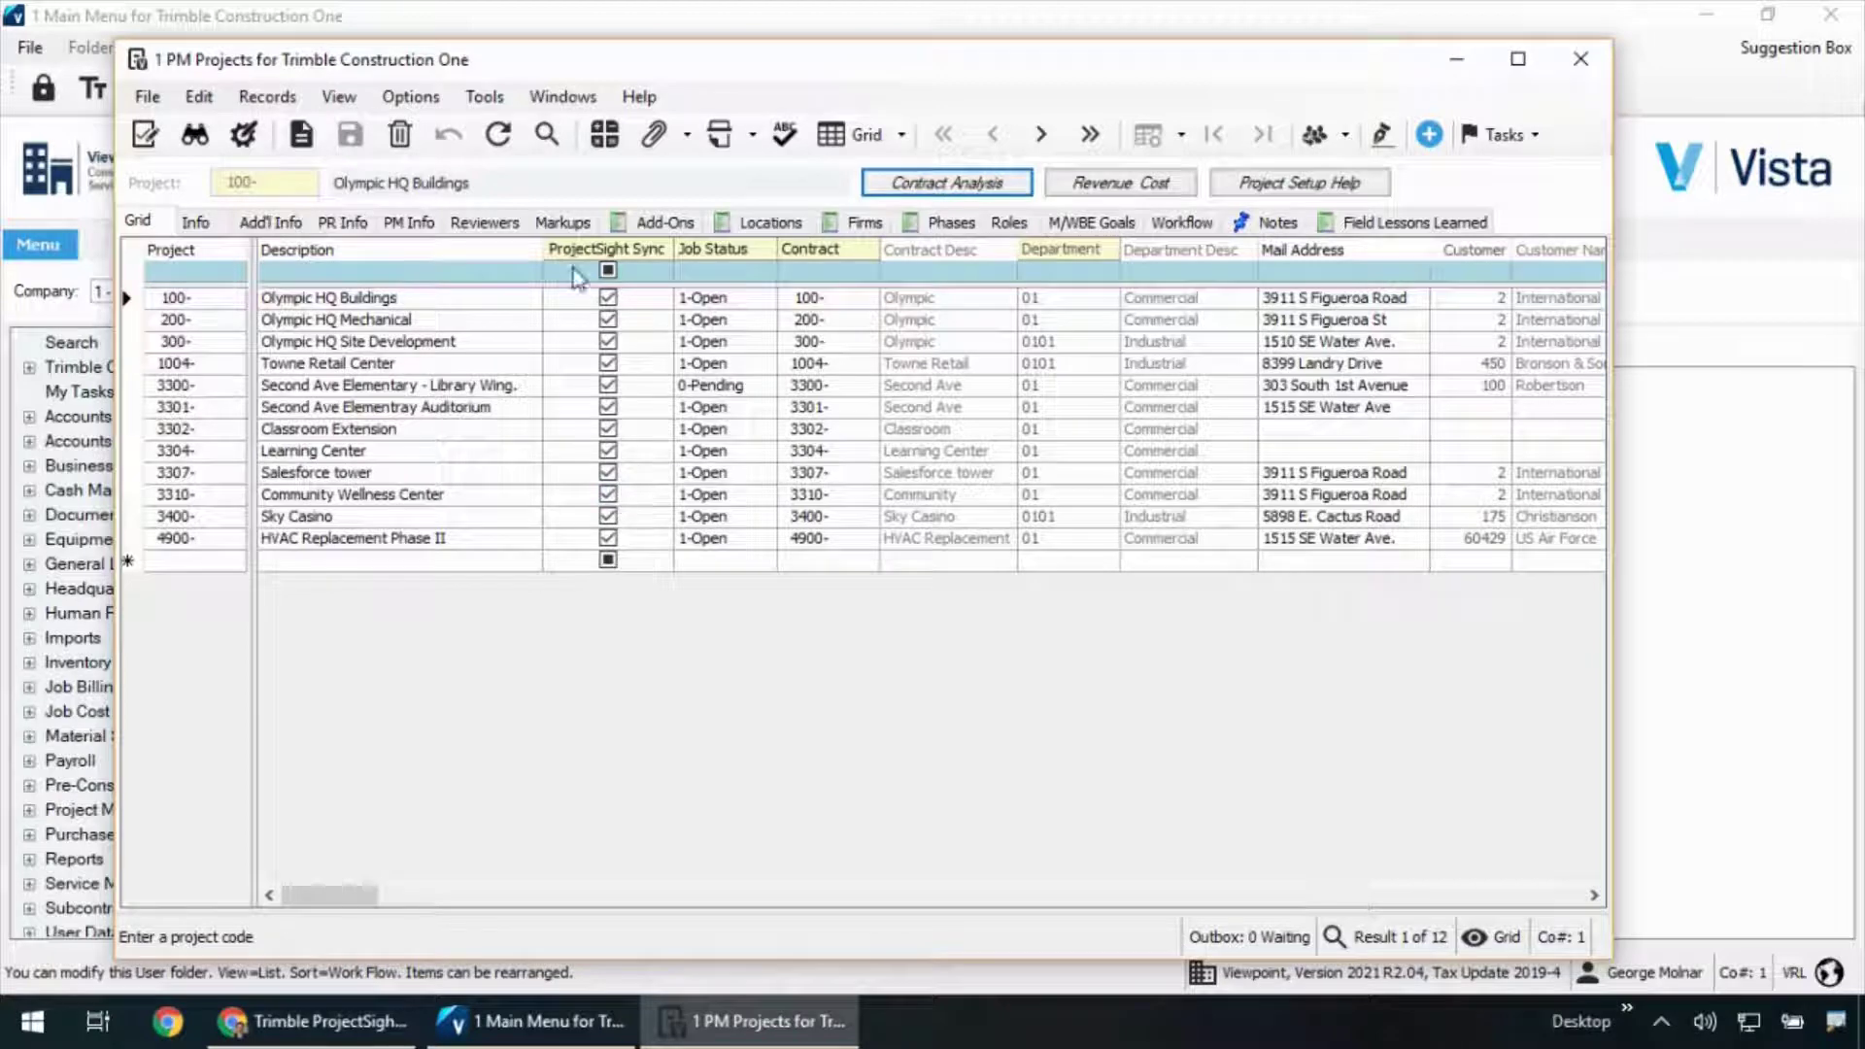
Step: Clear the project search, filter Description by 'emer' and select project 3308
click(546, 136)
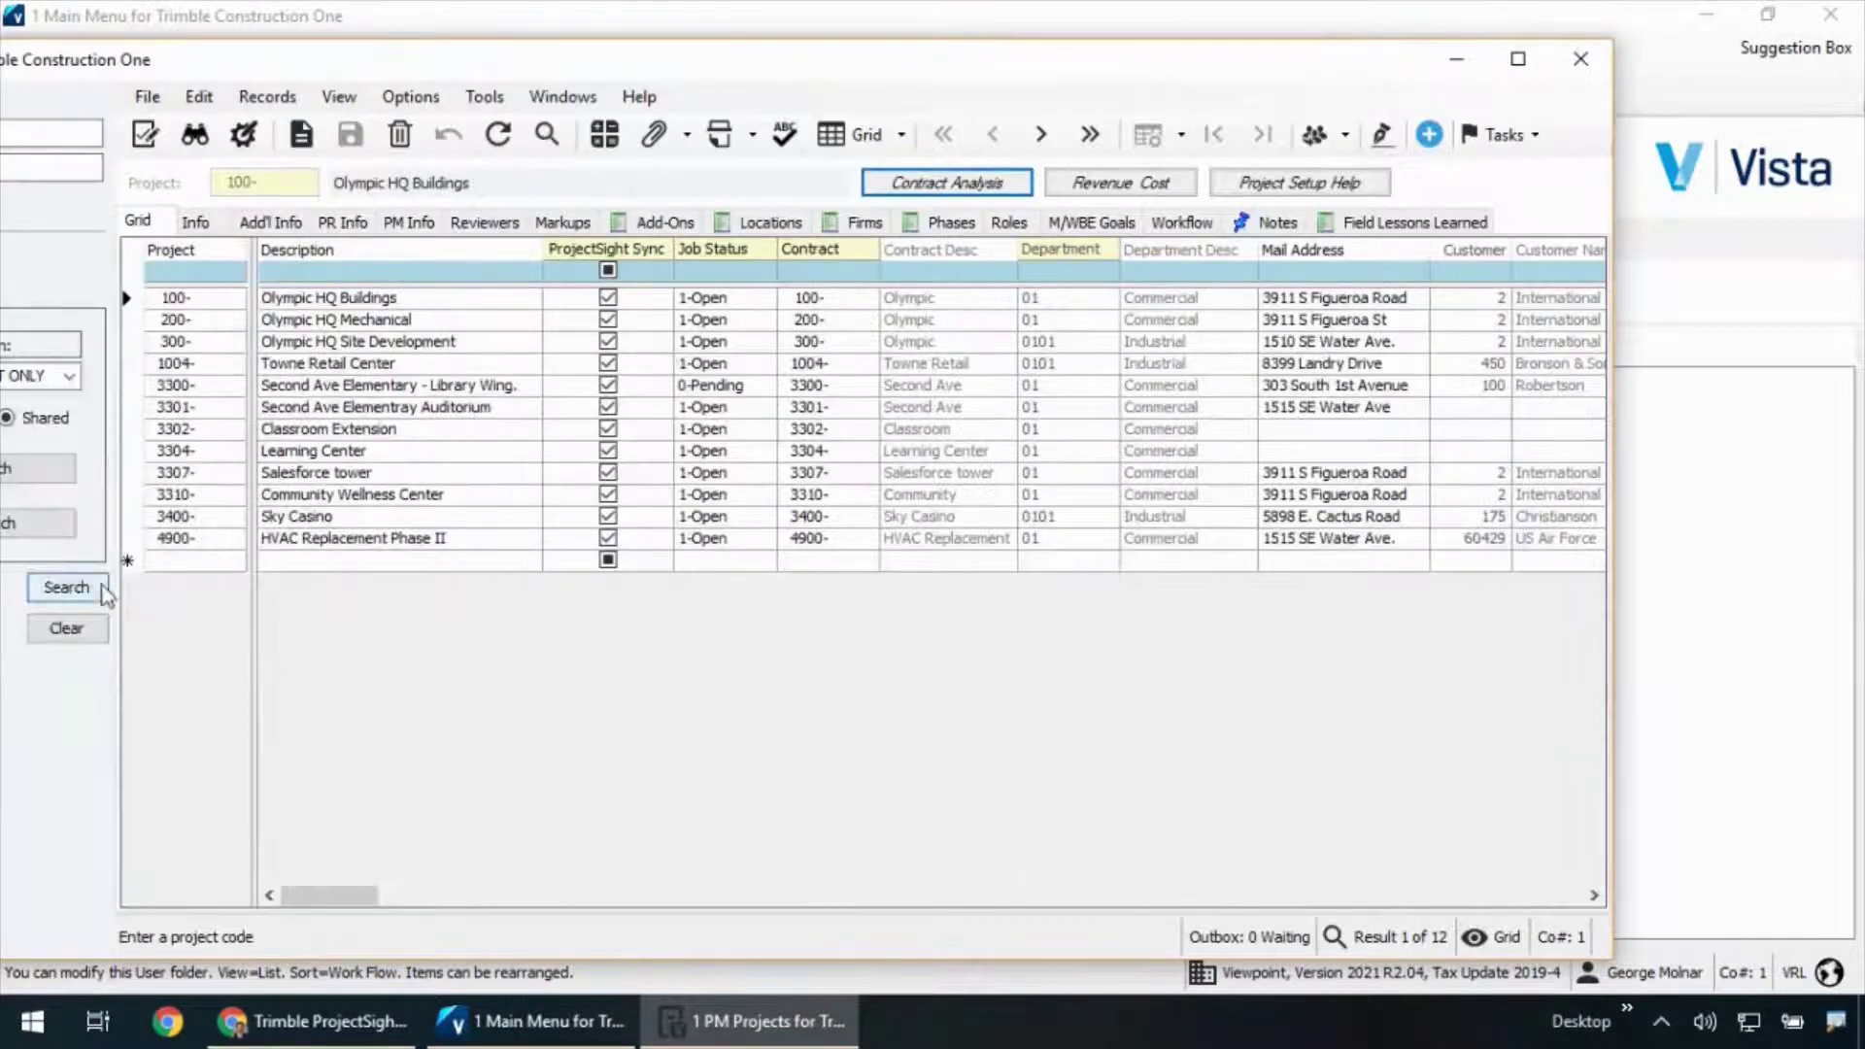
click(85, 629)
click(66, 588)
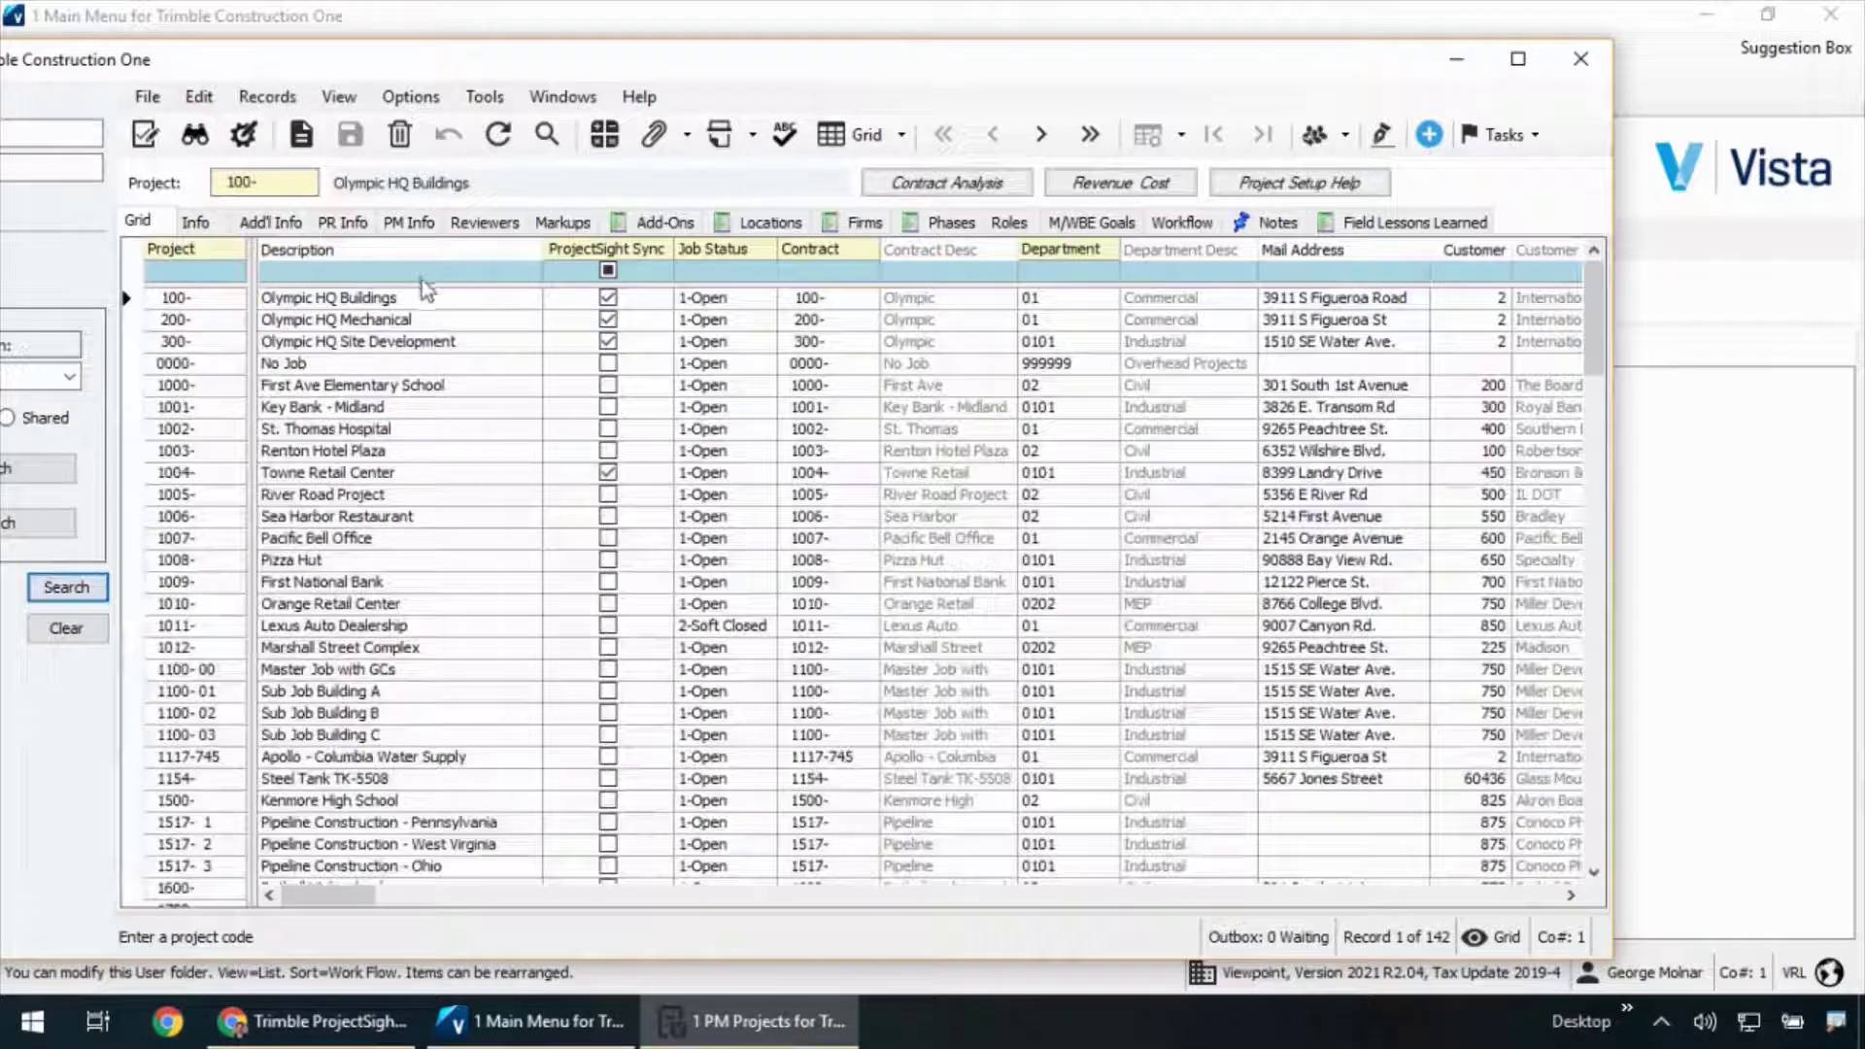
click(422, 277)
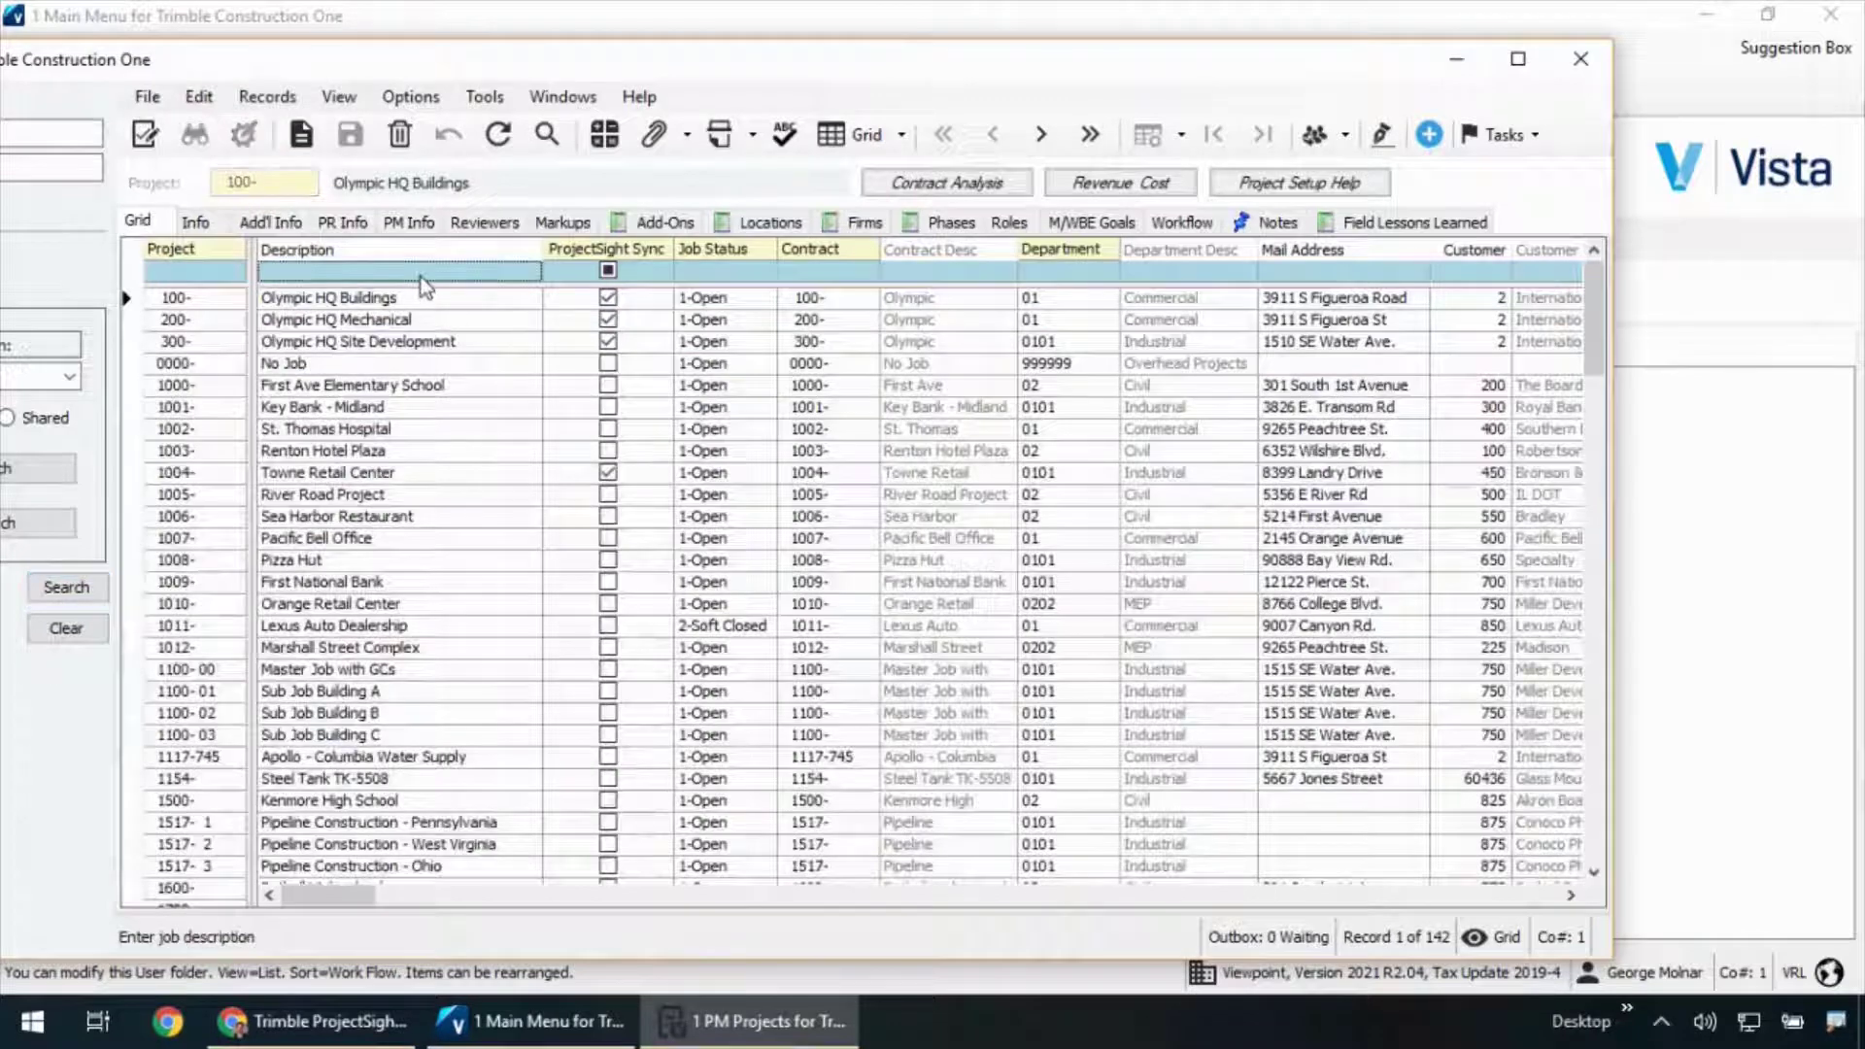
text(emer)
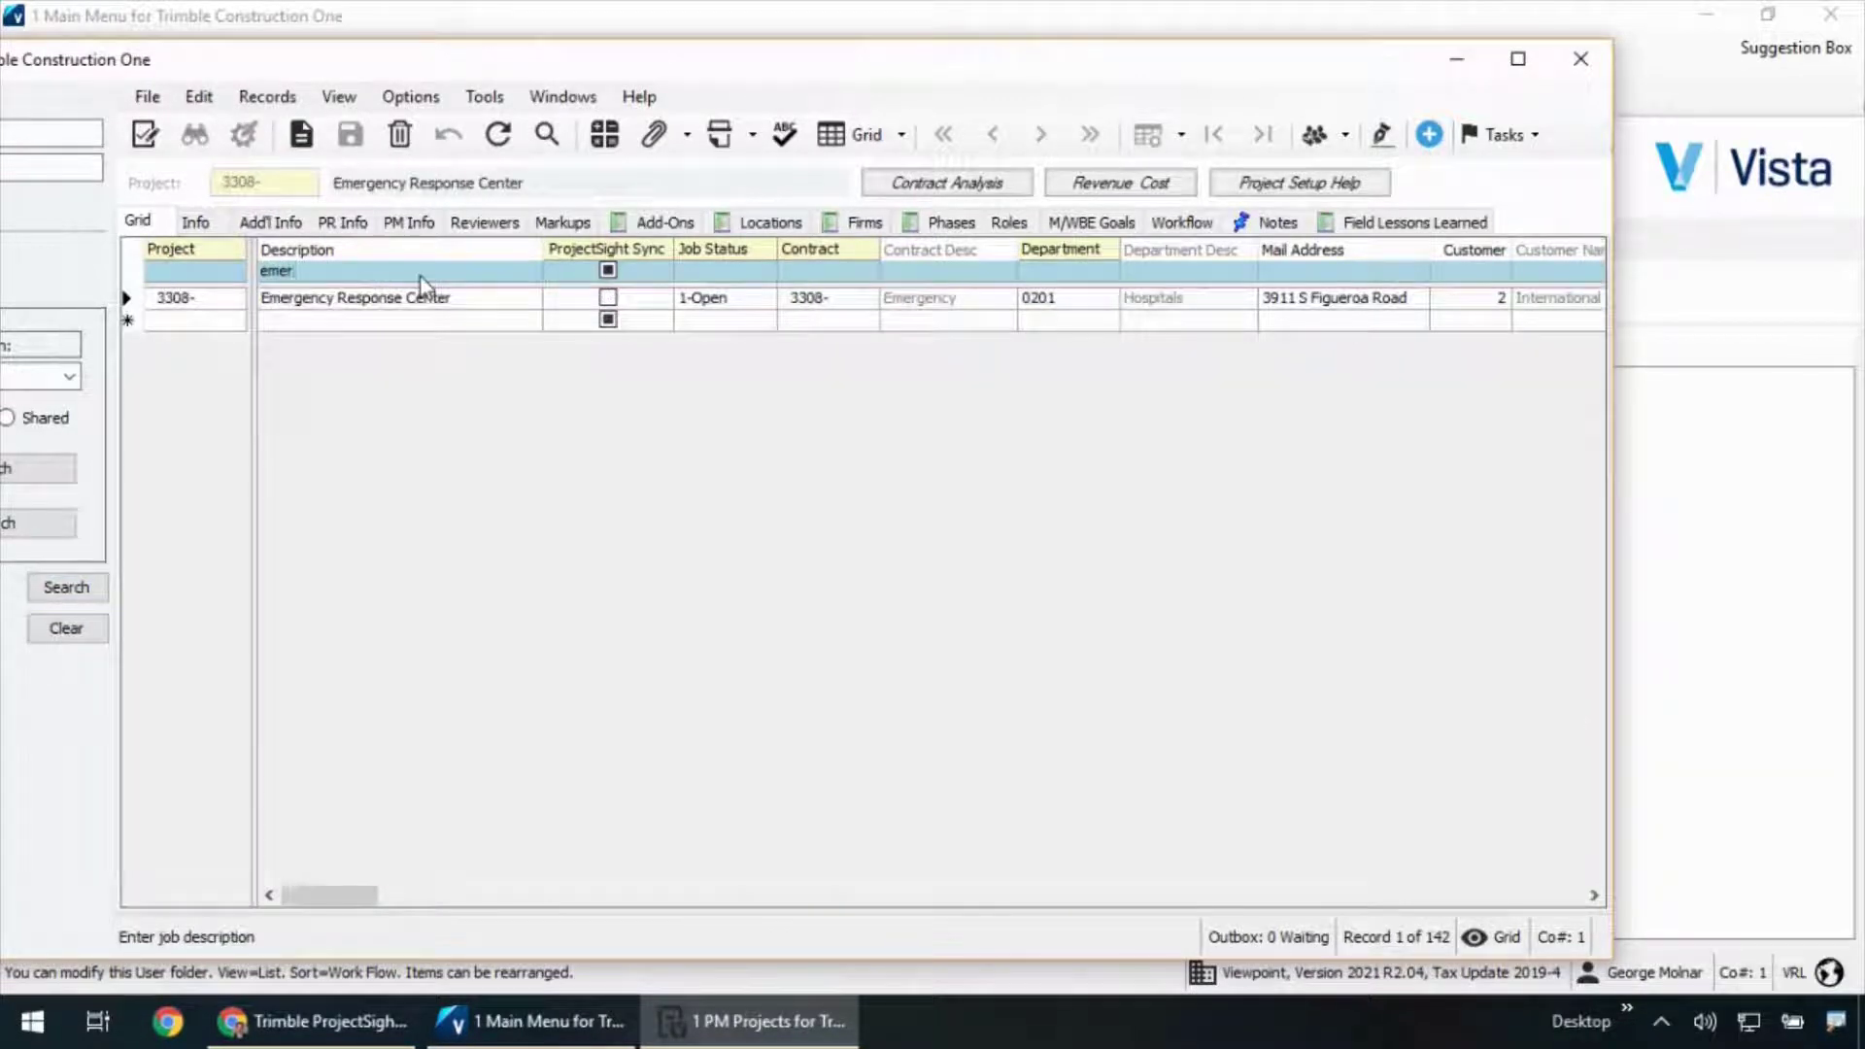
click(201, 307)
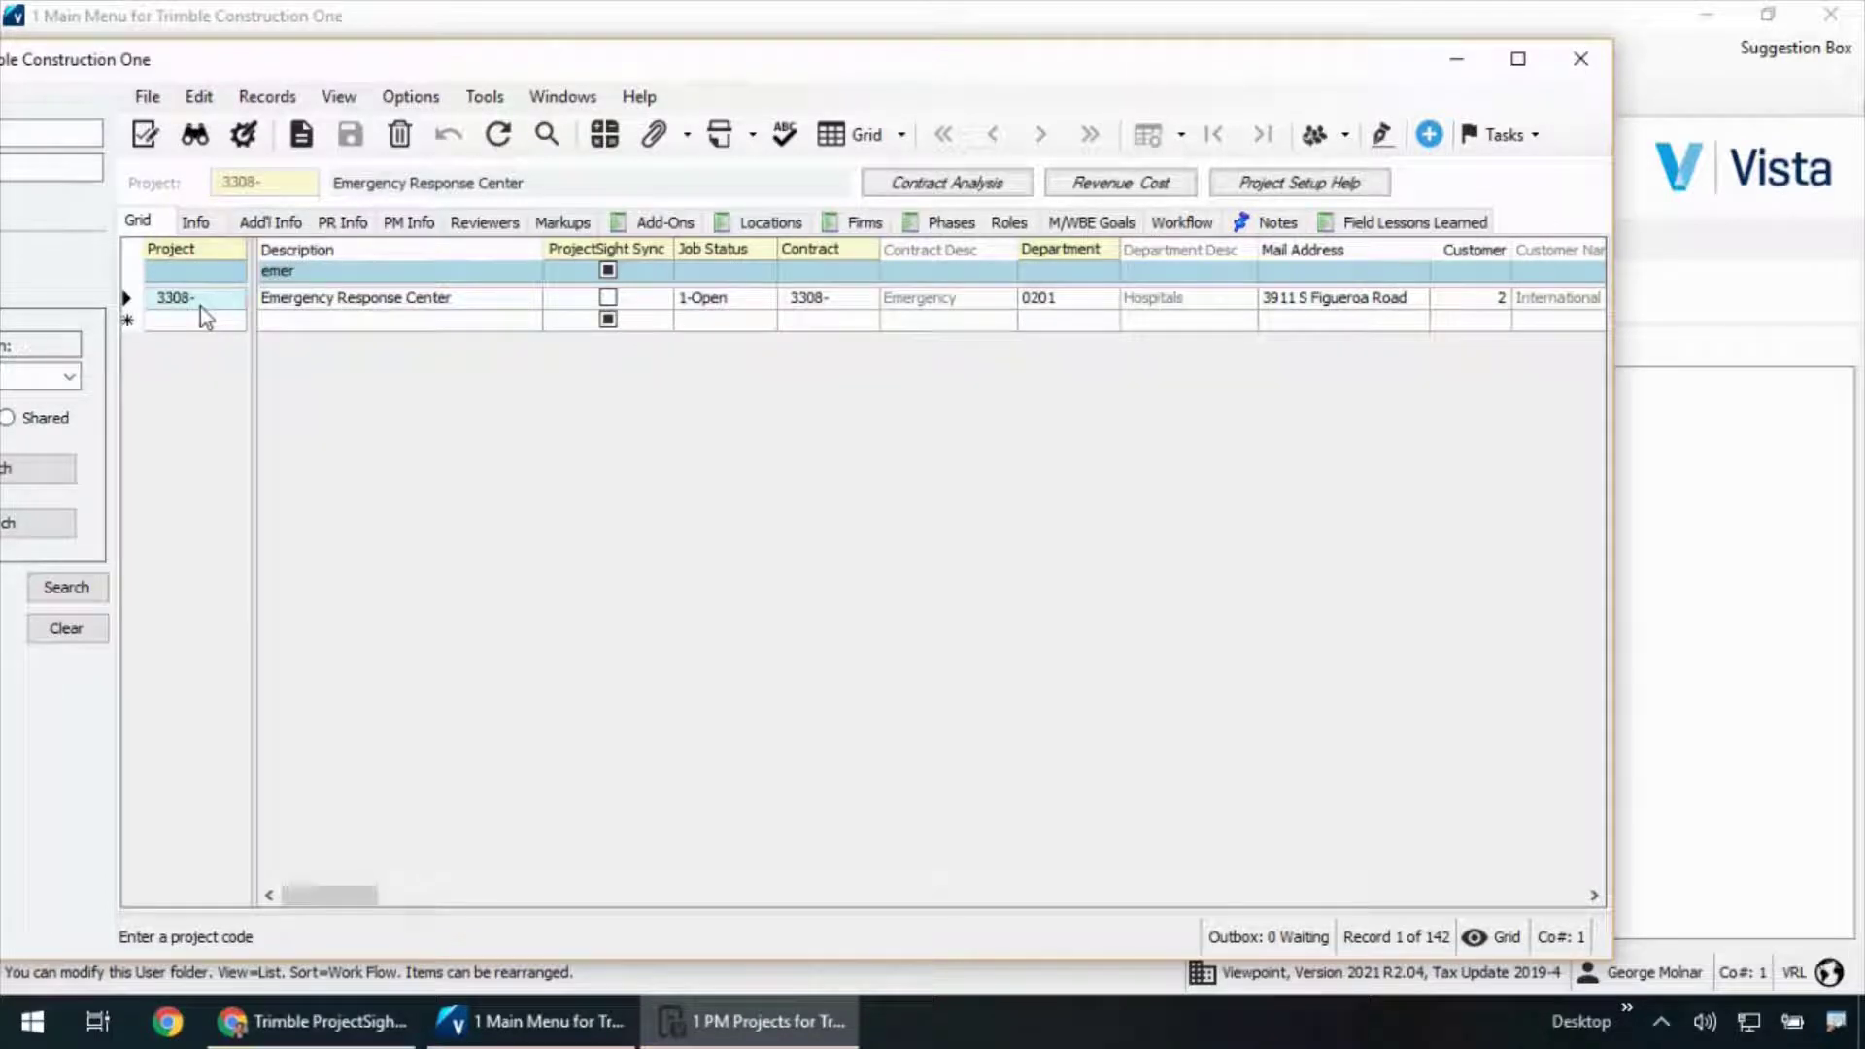
Step: Show 3308's phases with Phase Total, Labor, Material and Subcontract amounts
click(546, 134)
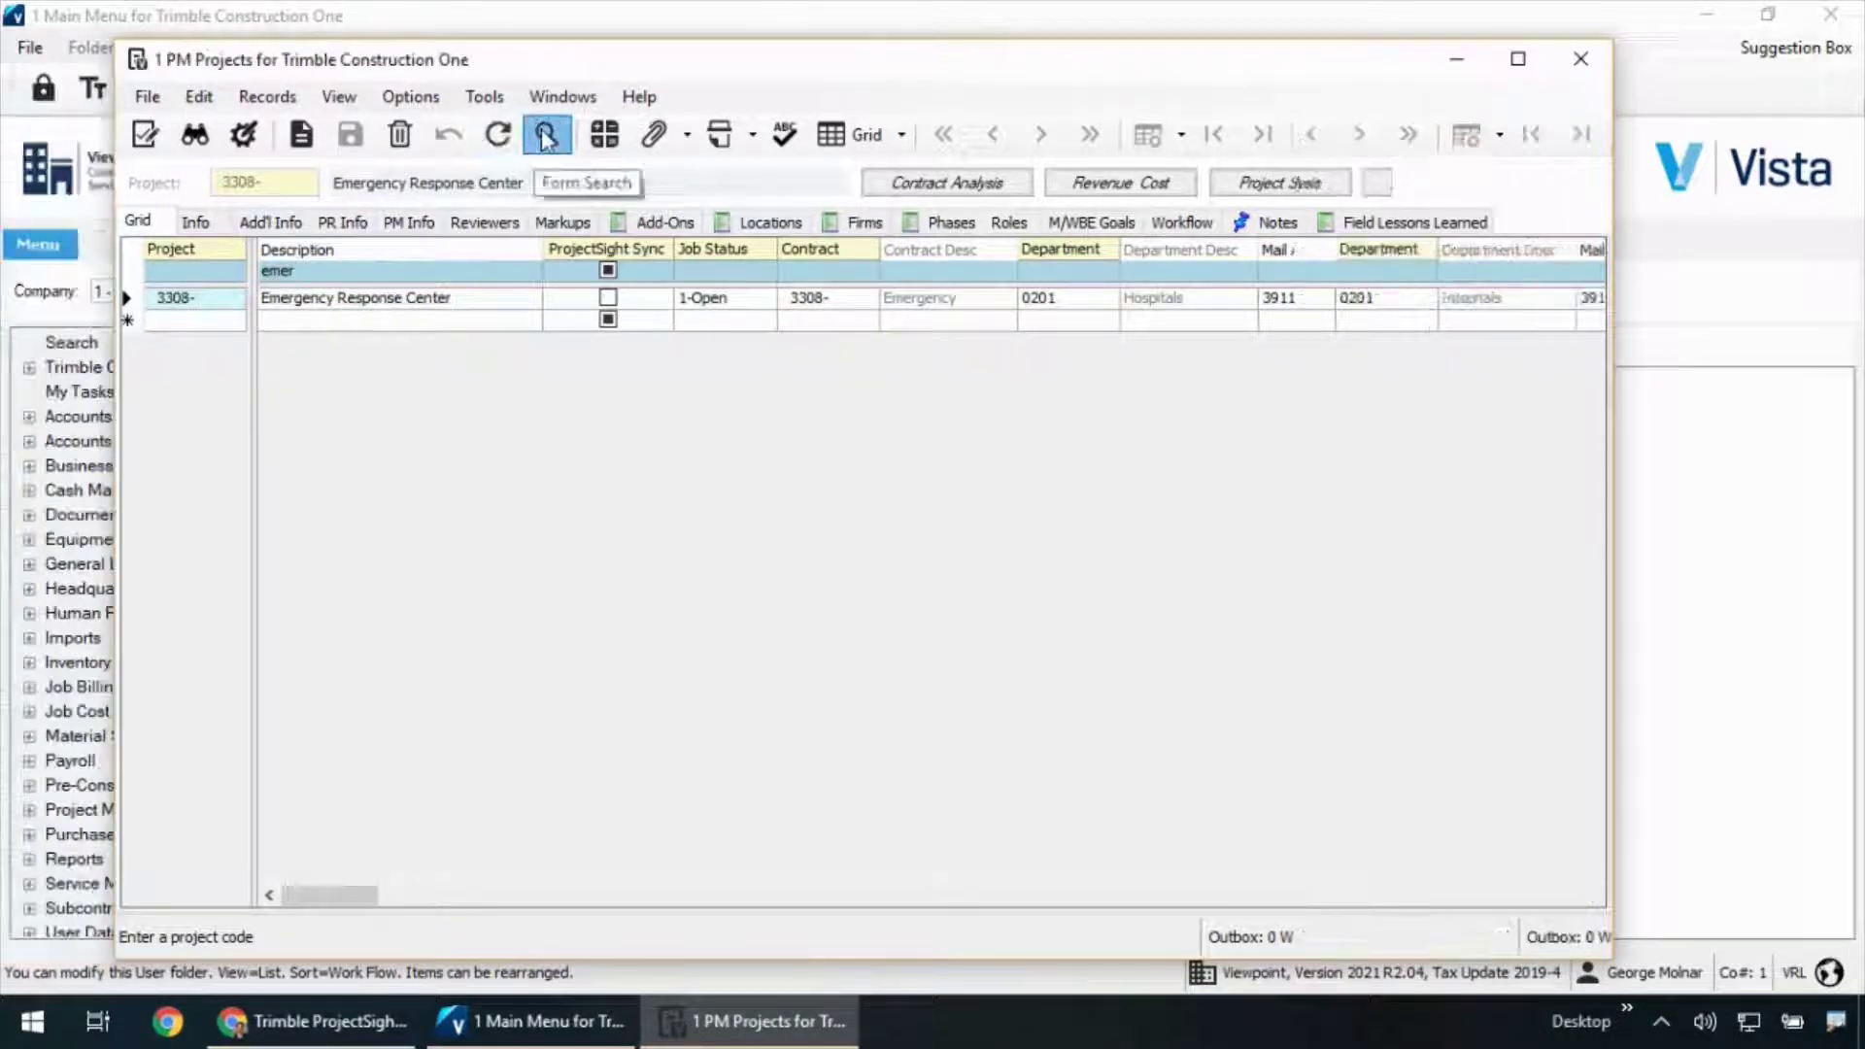
click(950, 222)
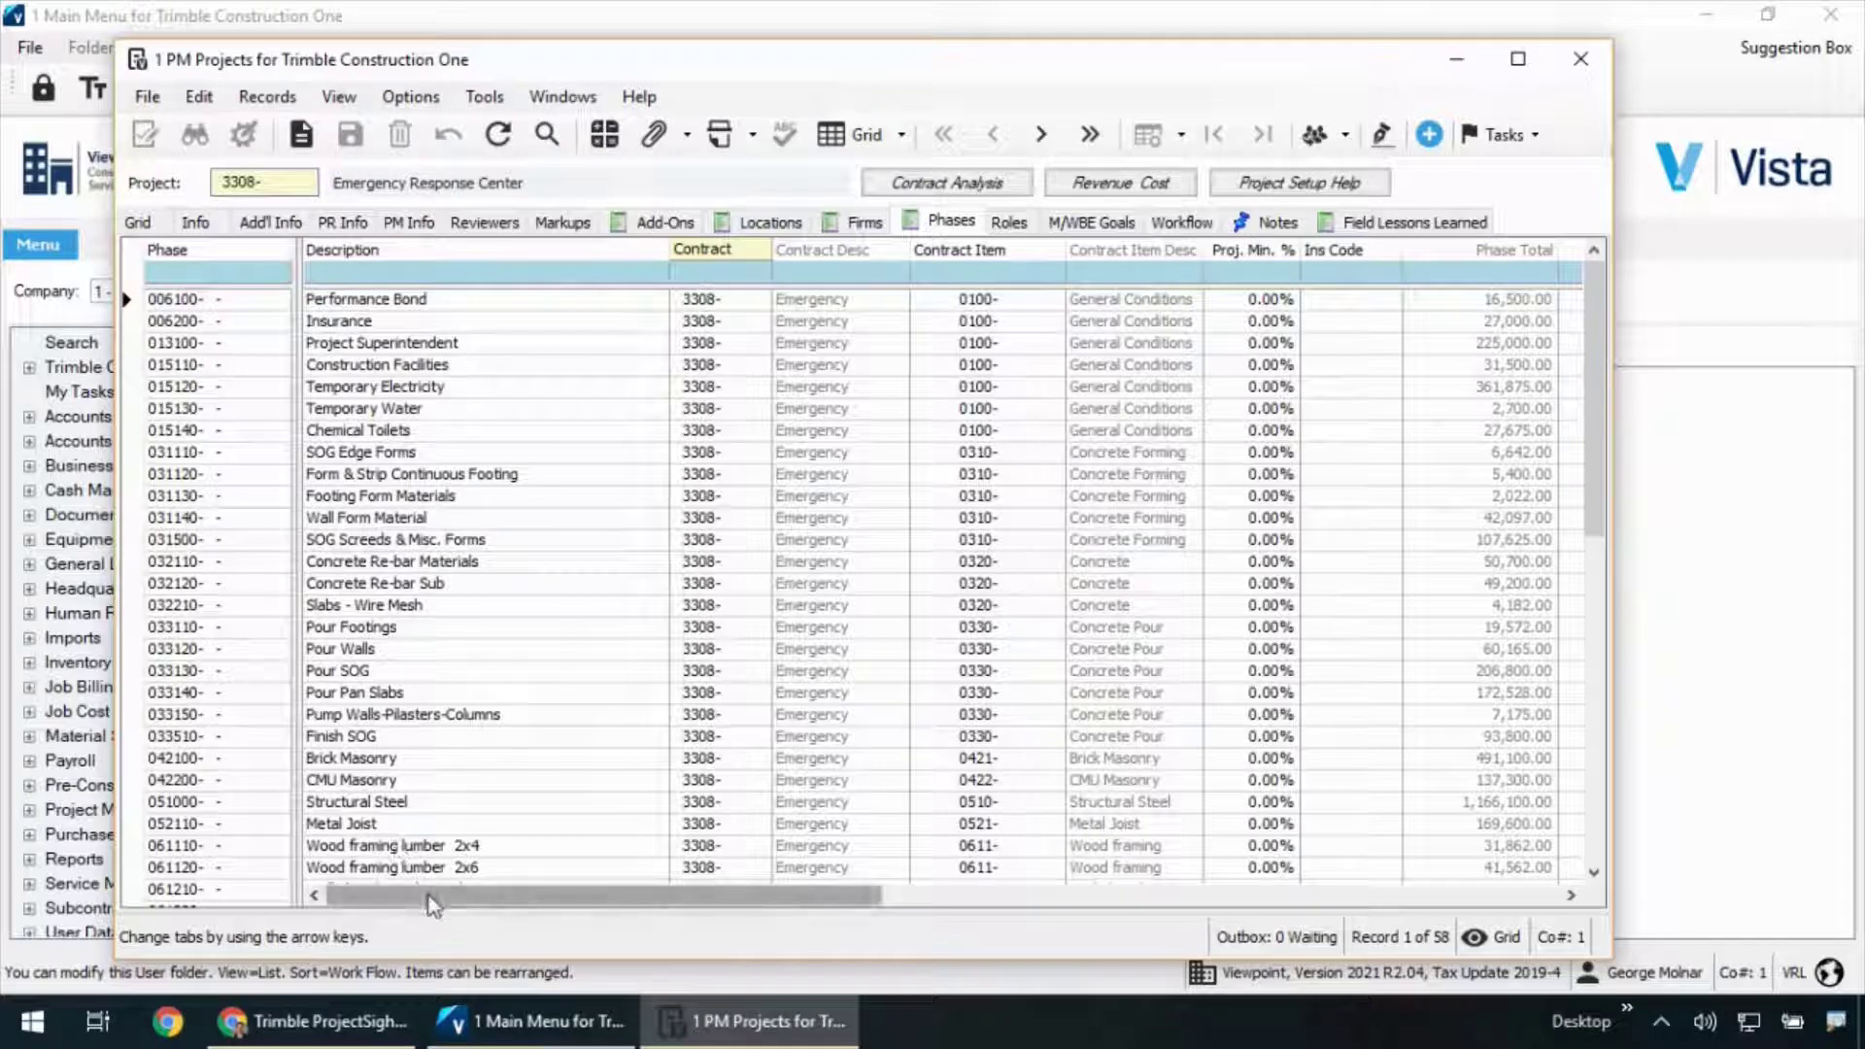
drag(432, 903, 865, 899)
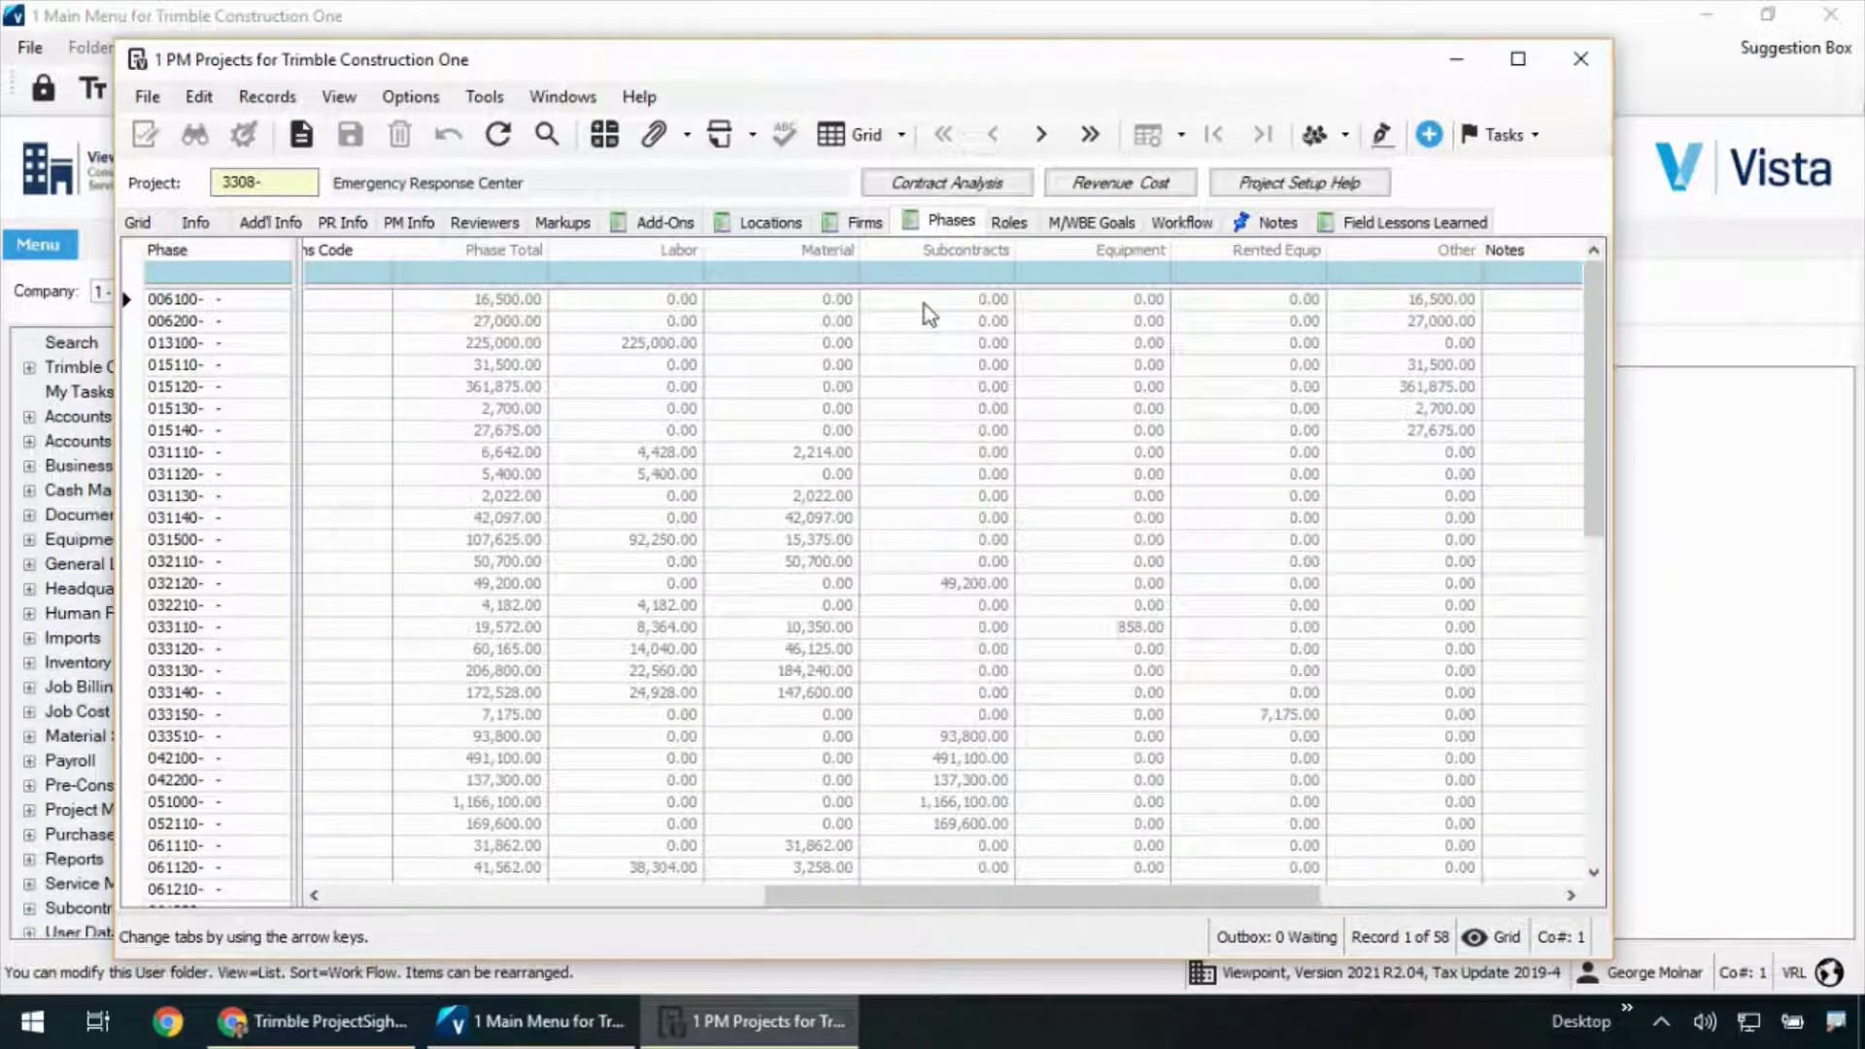
Step: Tick ProjectSight Sync for project 3308 on the Grid and save via the Add'l Info tab
click(137, 222)
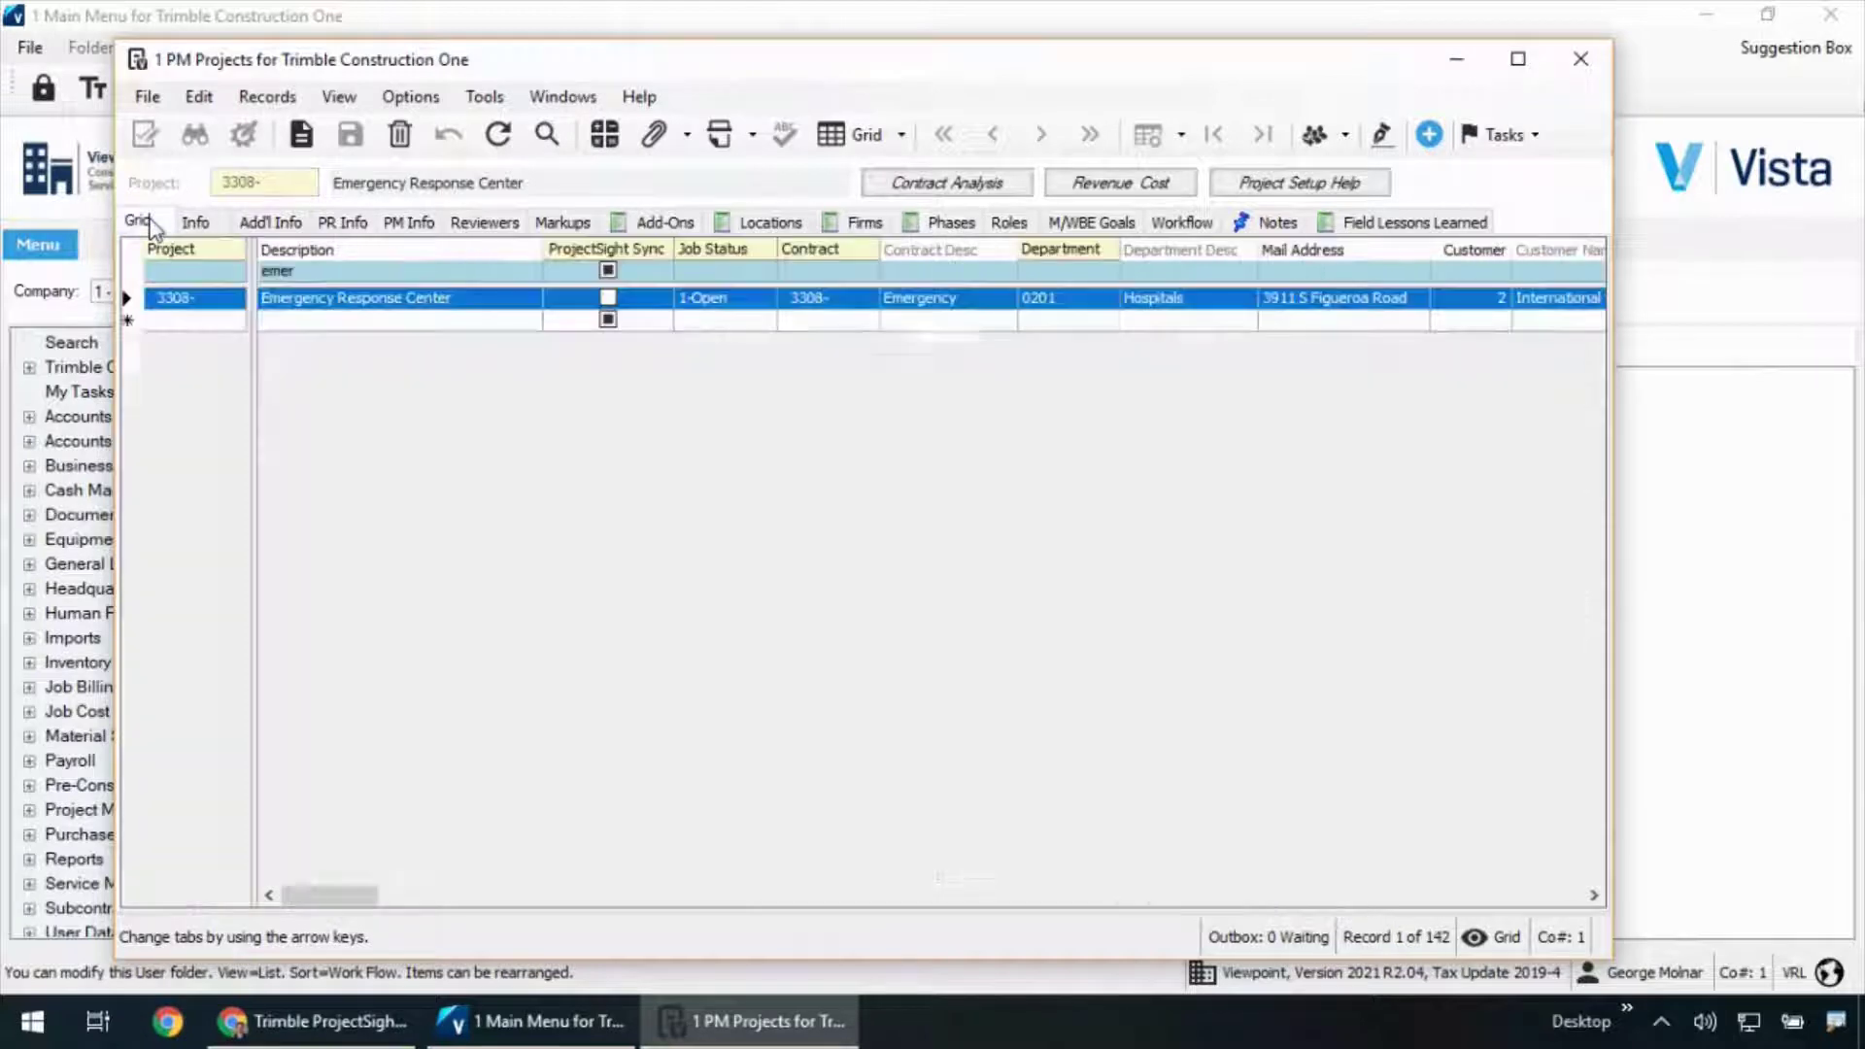
click(609, 301)
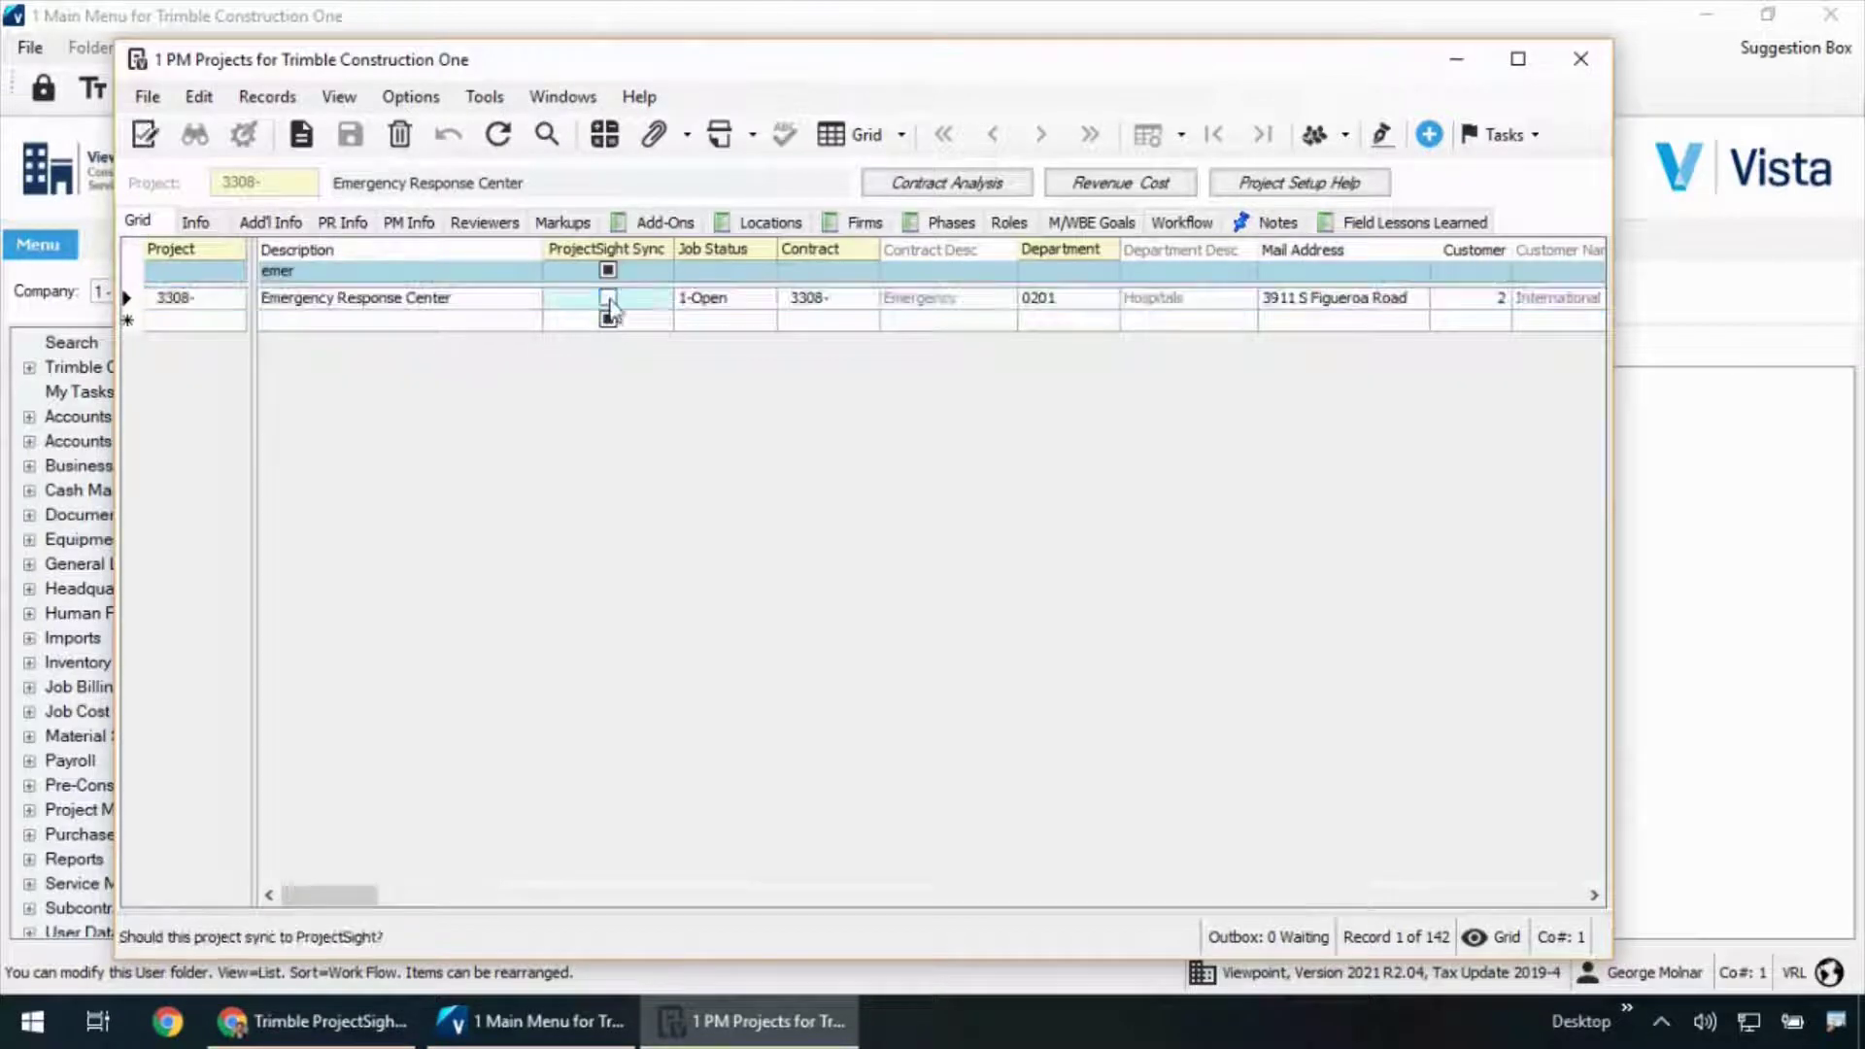
click(609, 300)
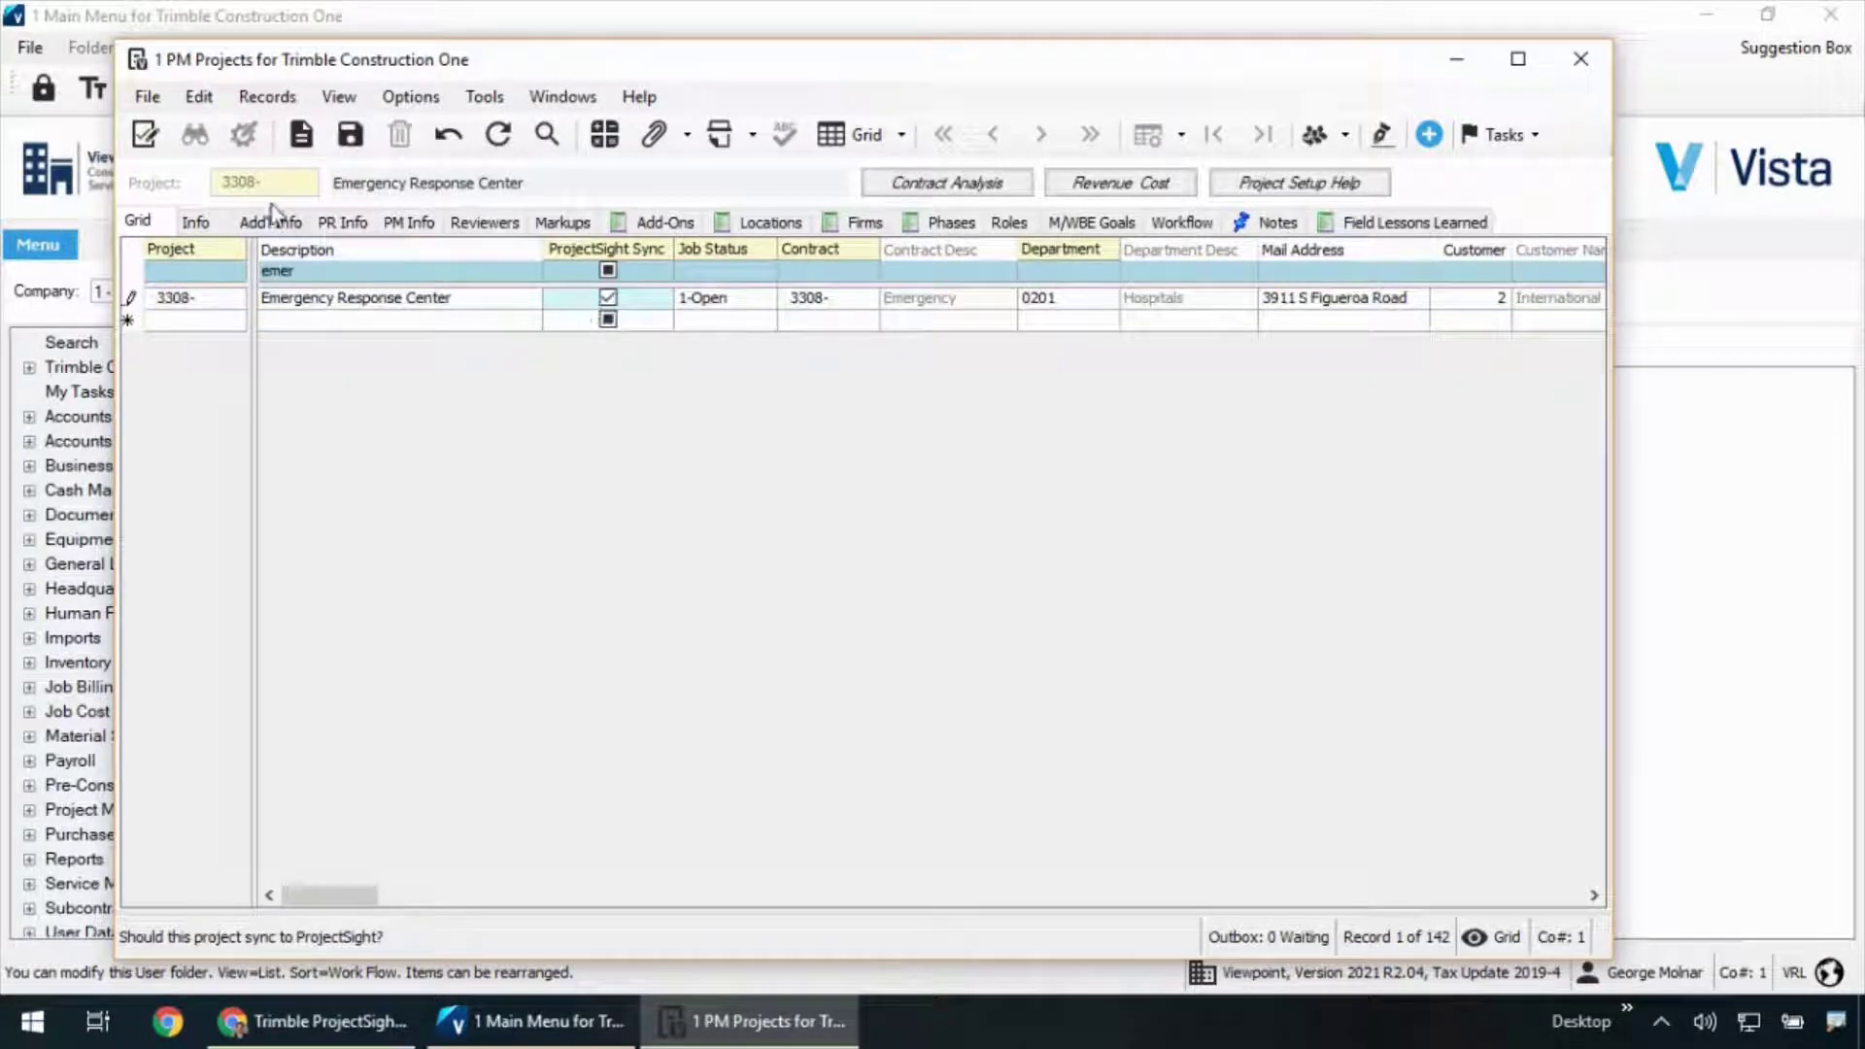
click(275, 223)
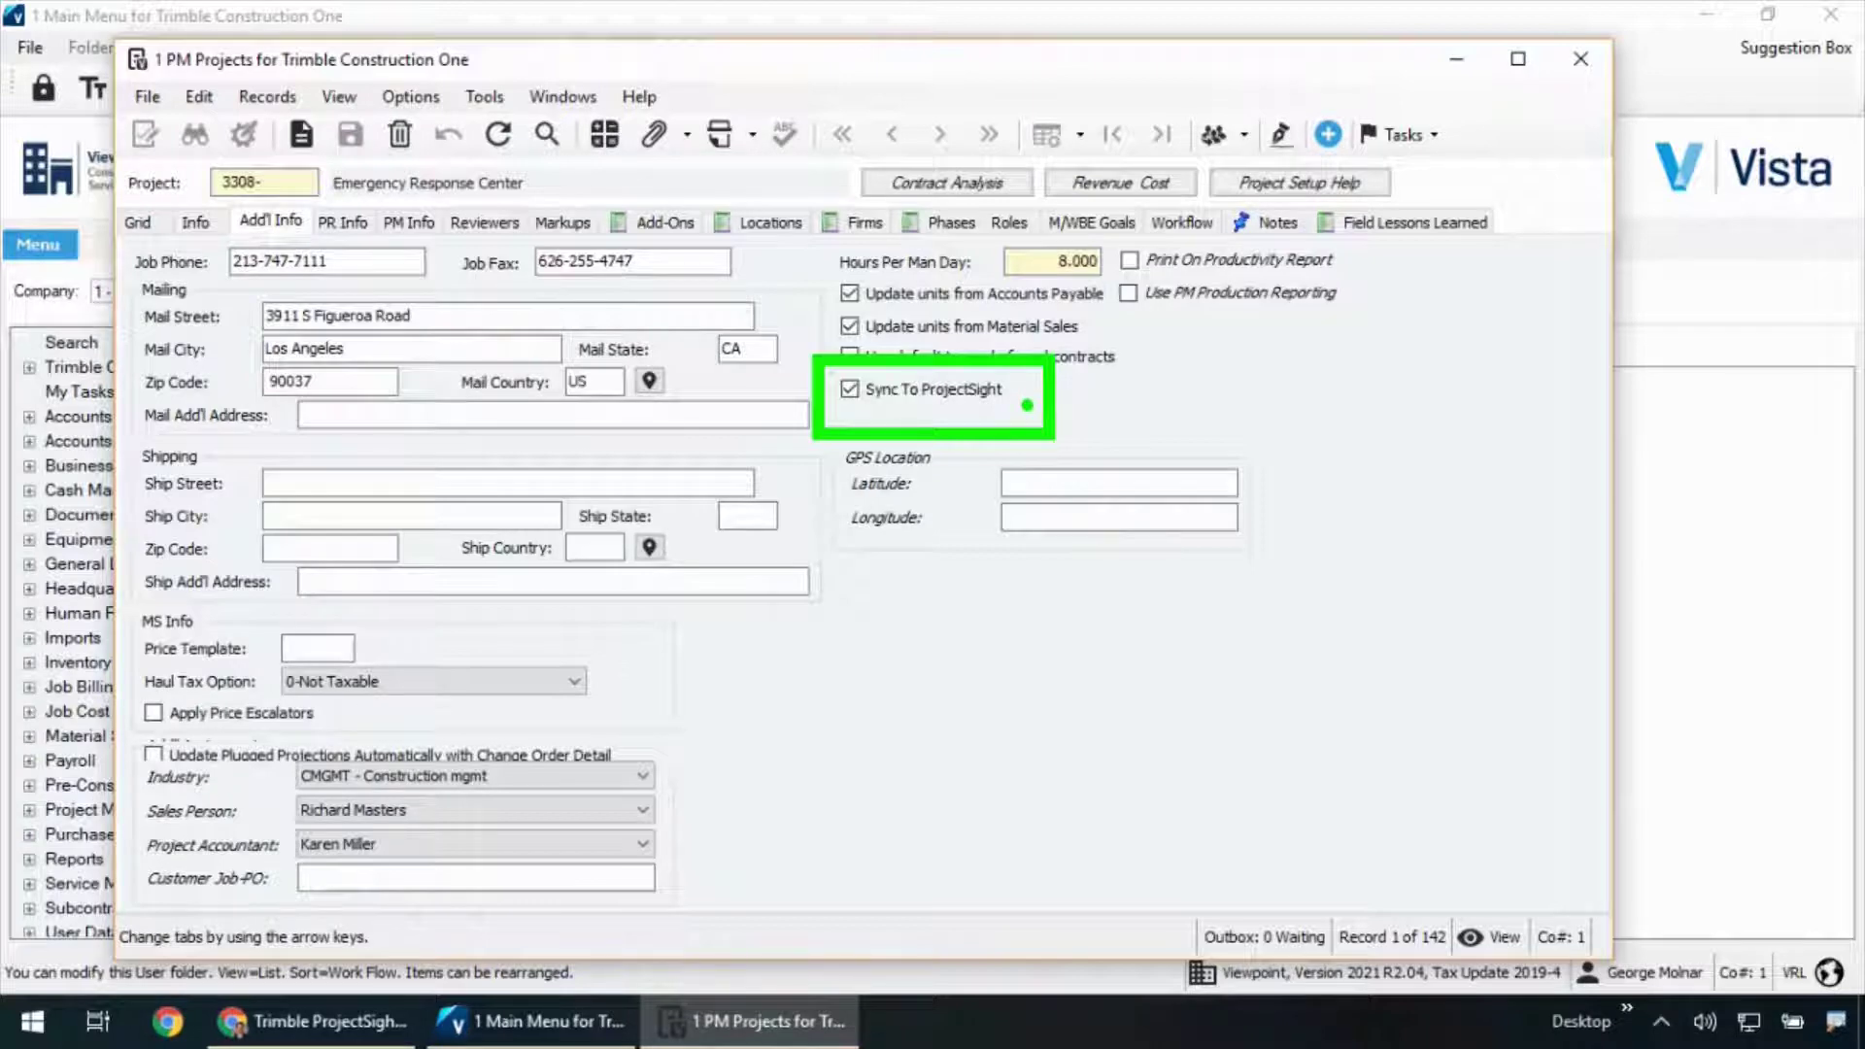
Step: In ProjectSight, reload the portfolio and open Emergency Response Center's Budget and Cost Management menu
click(272, 1020)
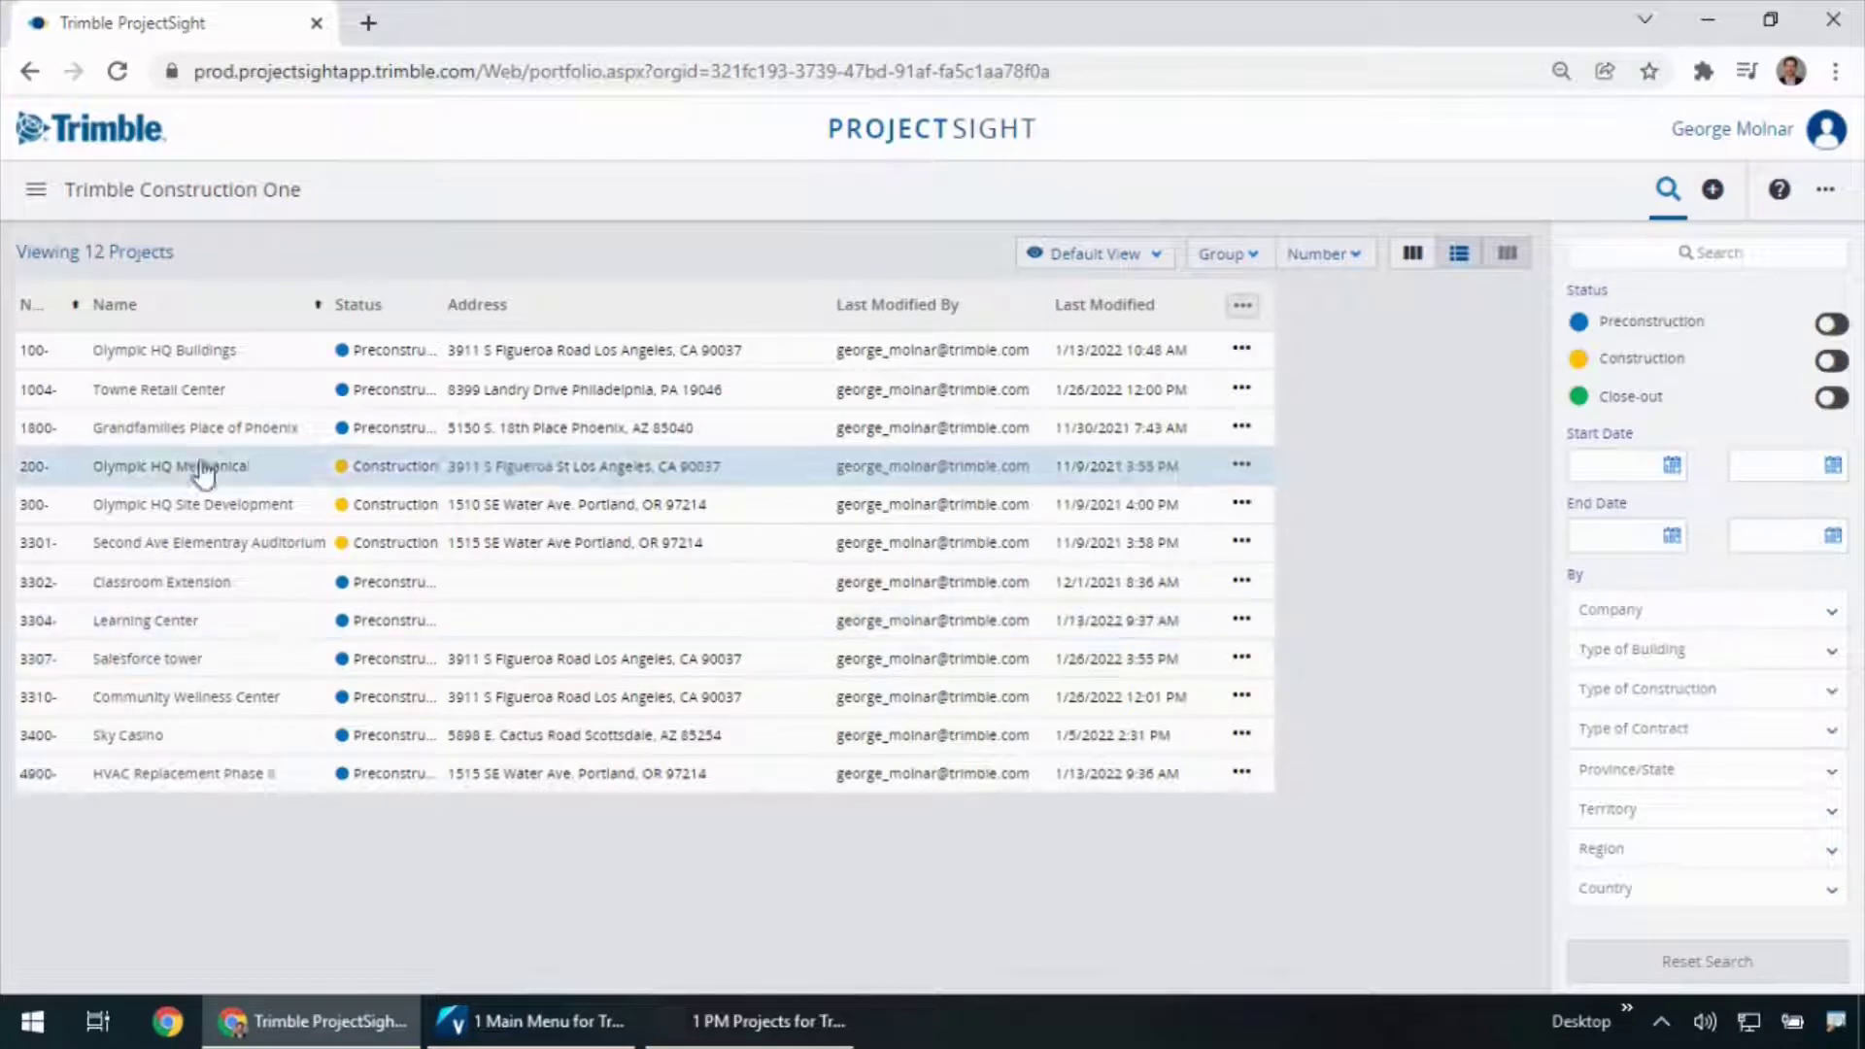
click(117, 72)
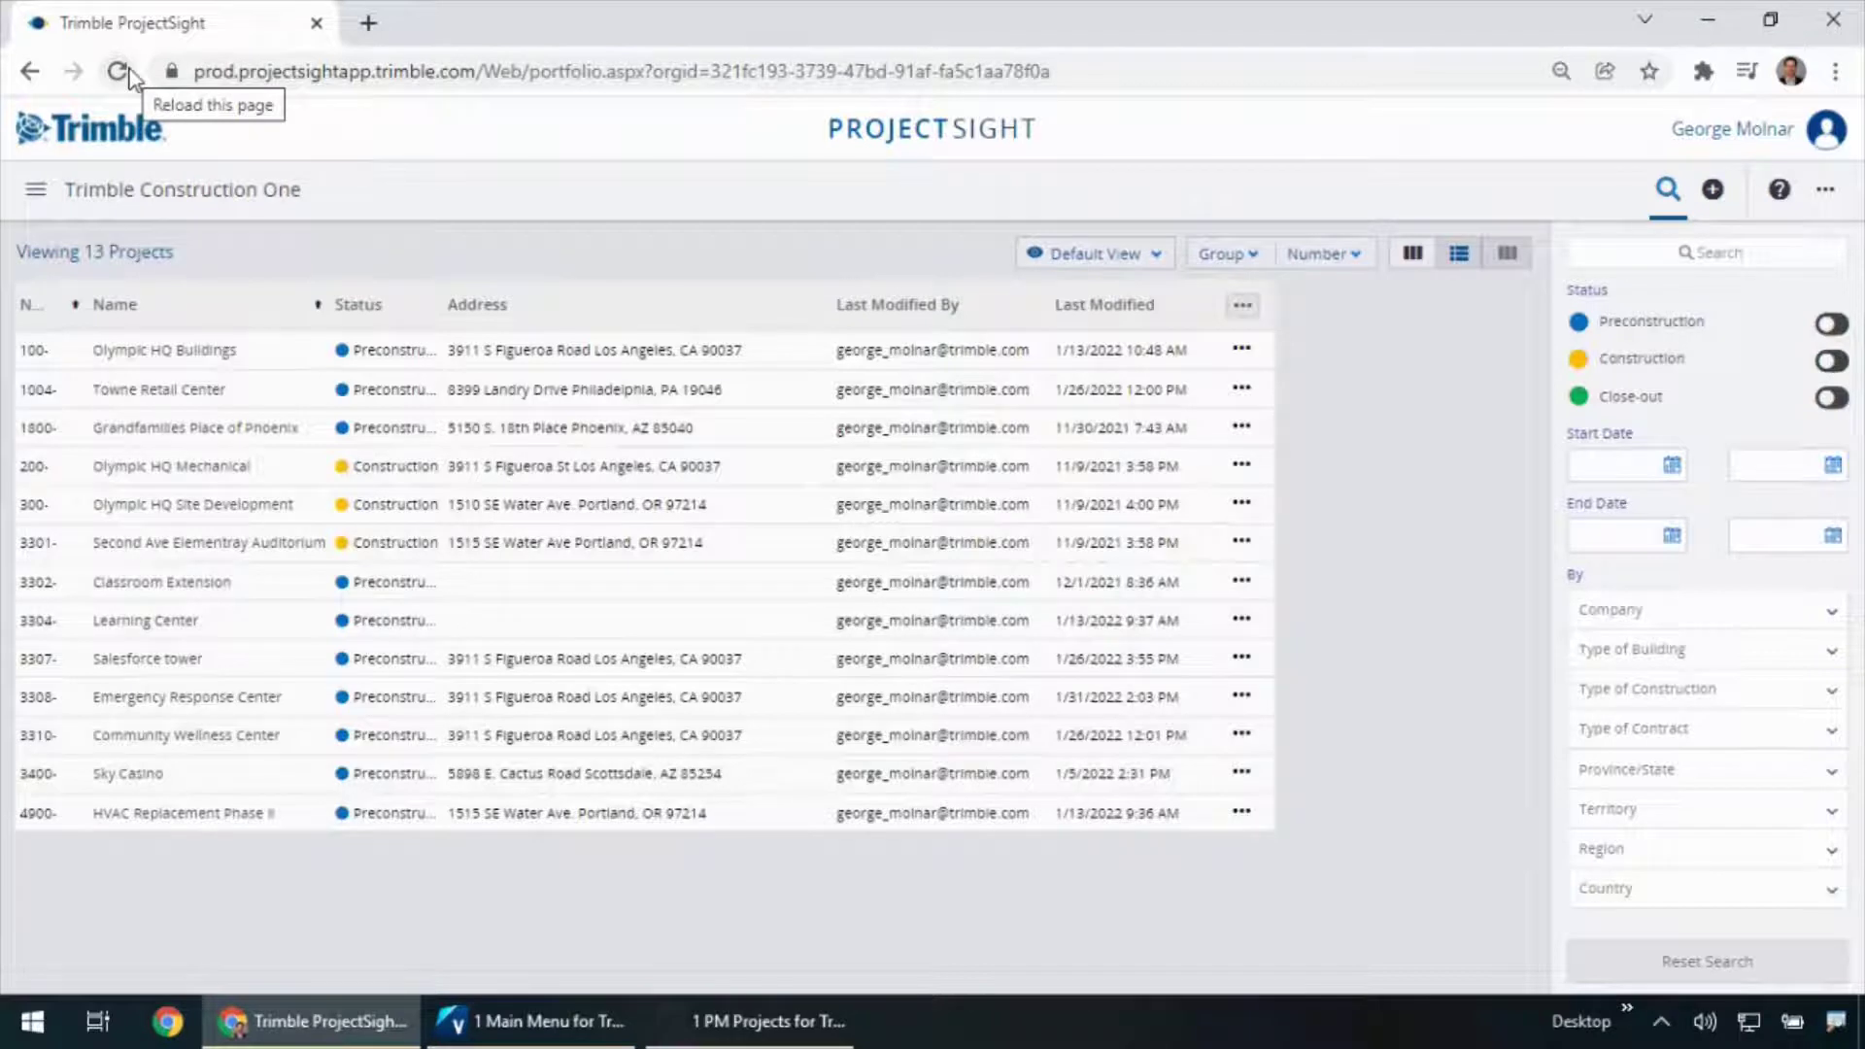
click(130, 709)
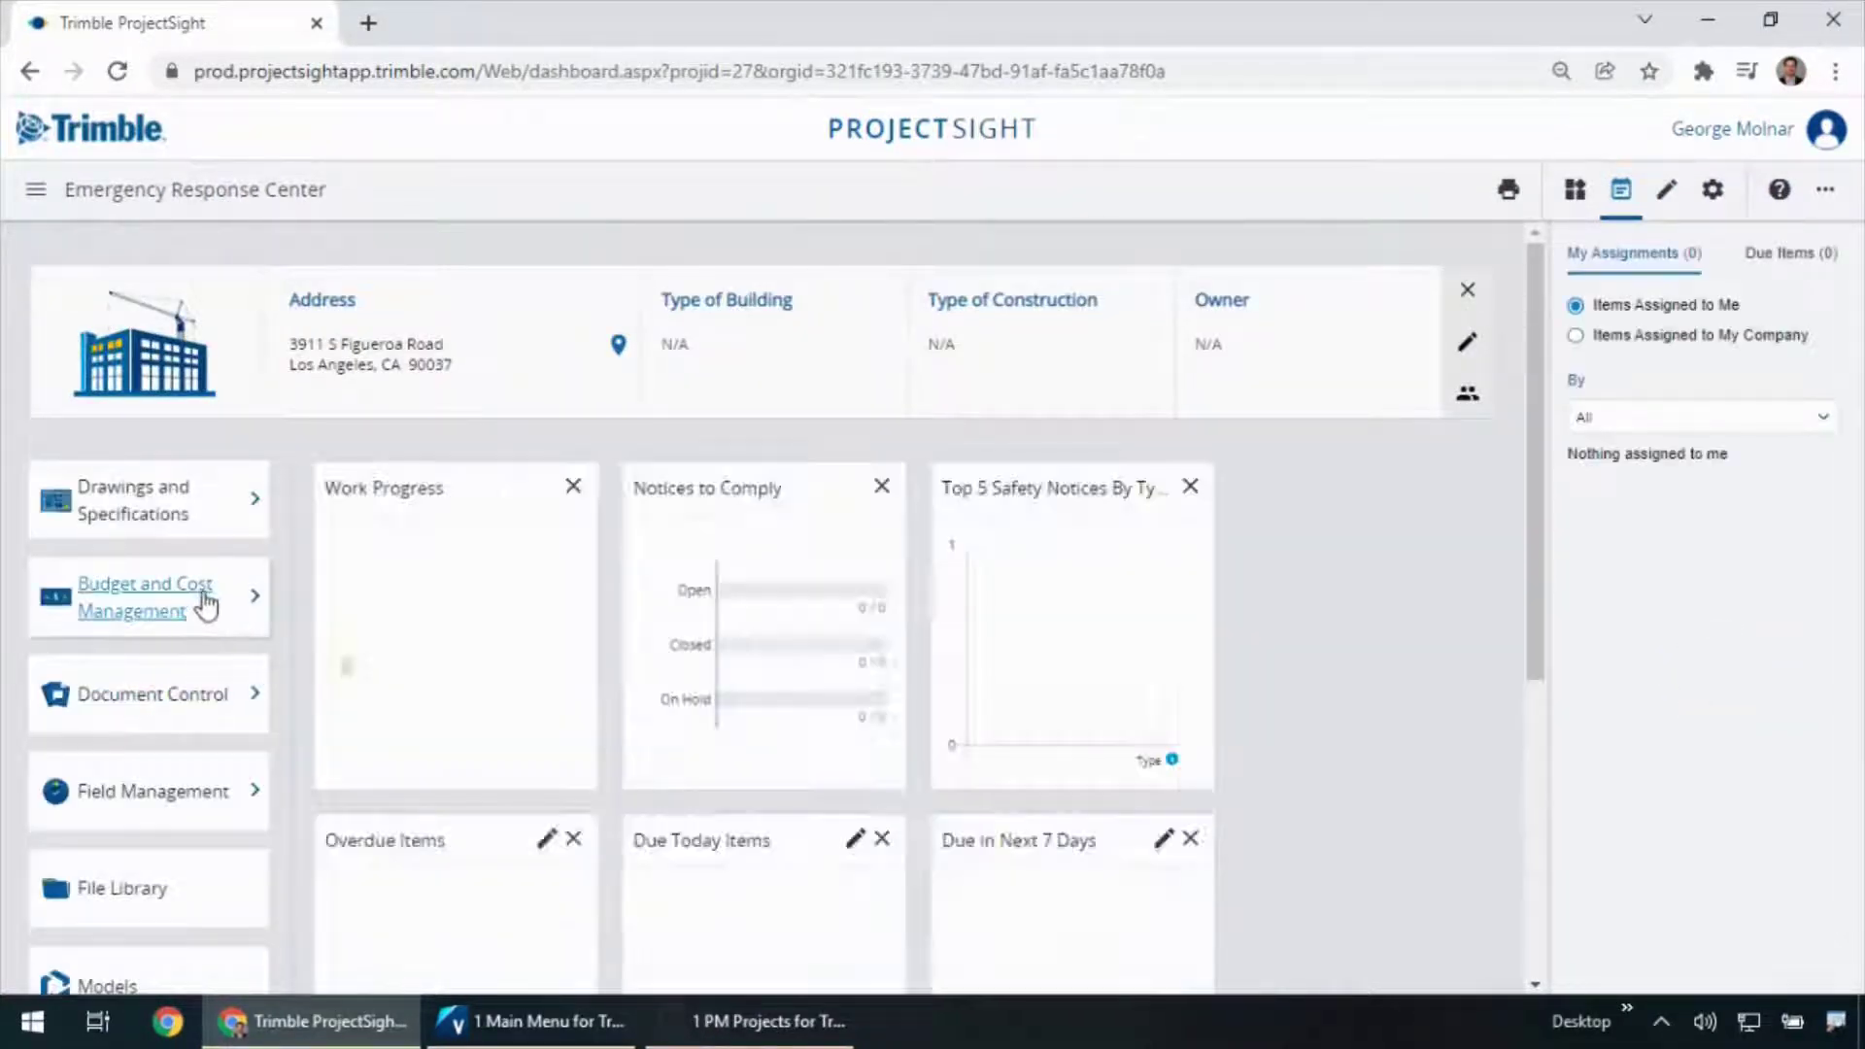
click(254, 599)
Step: Open the Emergency Response Center budget totalling 11,724,034.00 and its Group By options
click(318, 601)
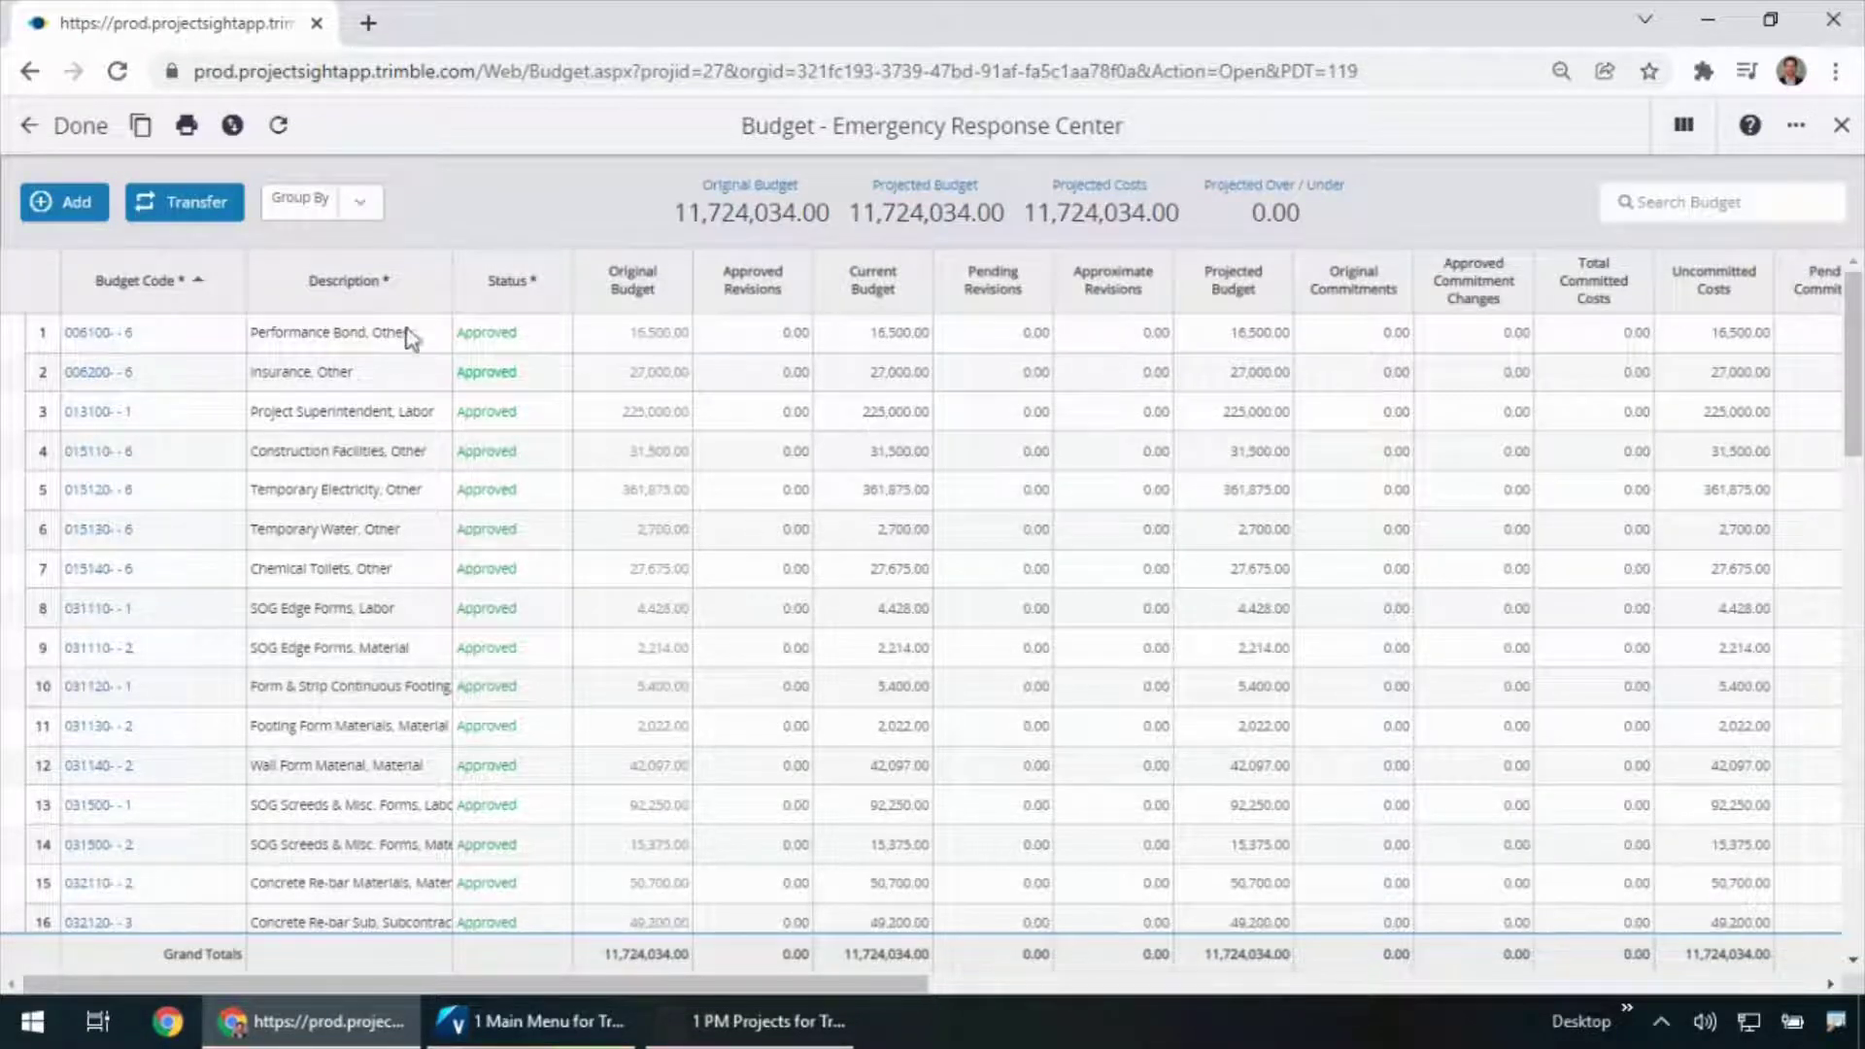
click(376, 220)
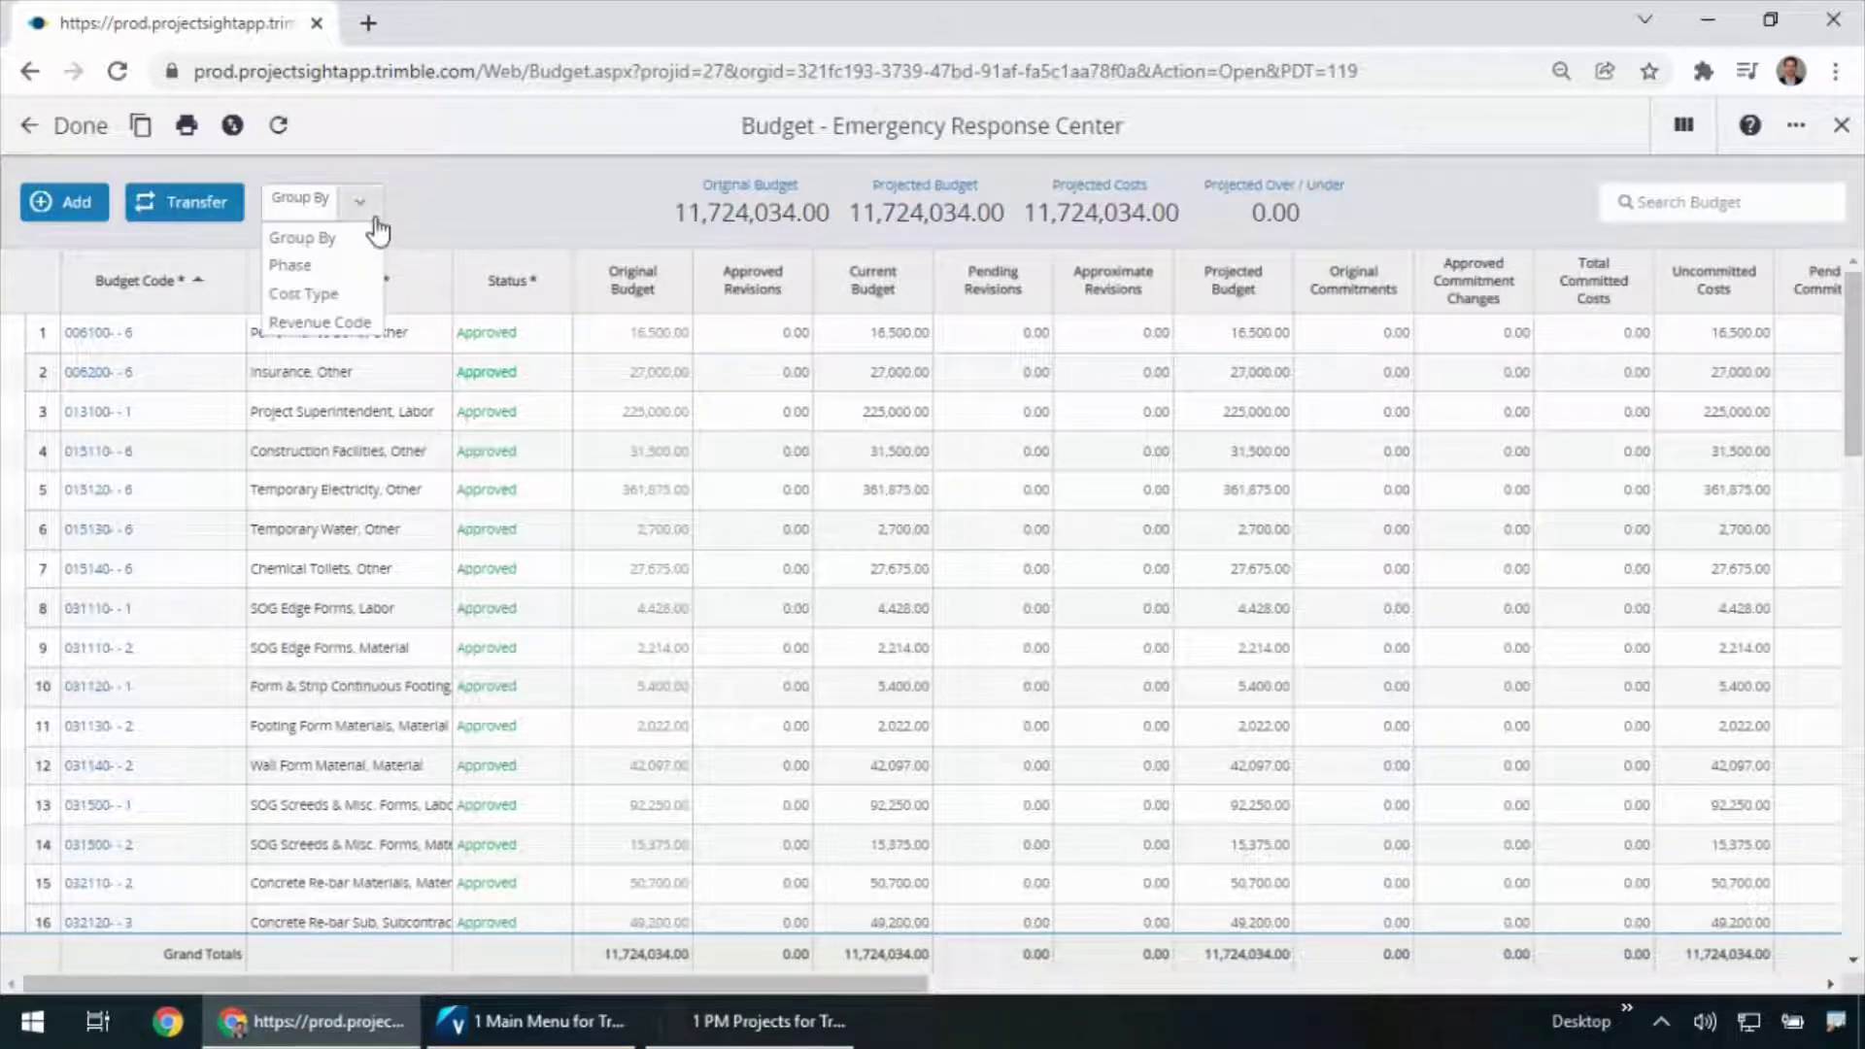
Step: Group the budget by Cost Type and collapse it to the six summary rows
click(343, 294)
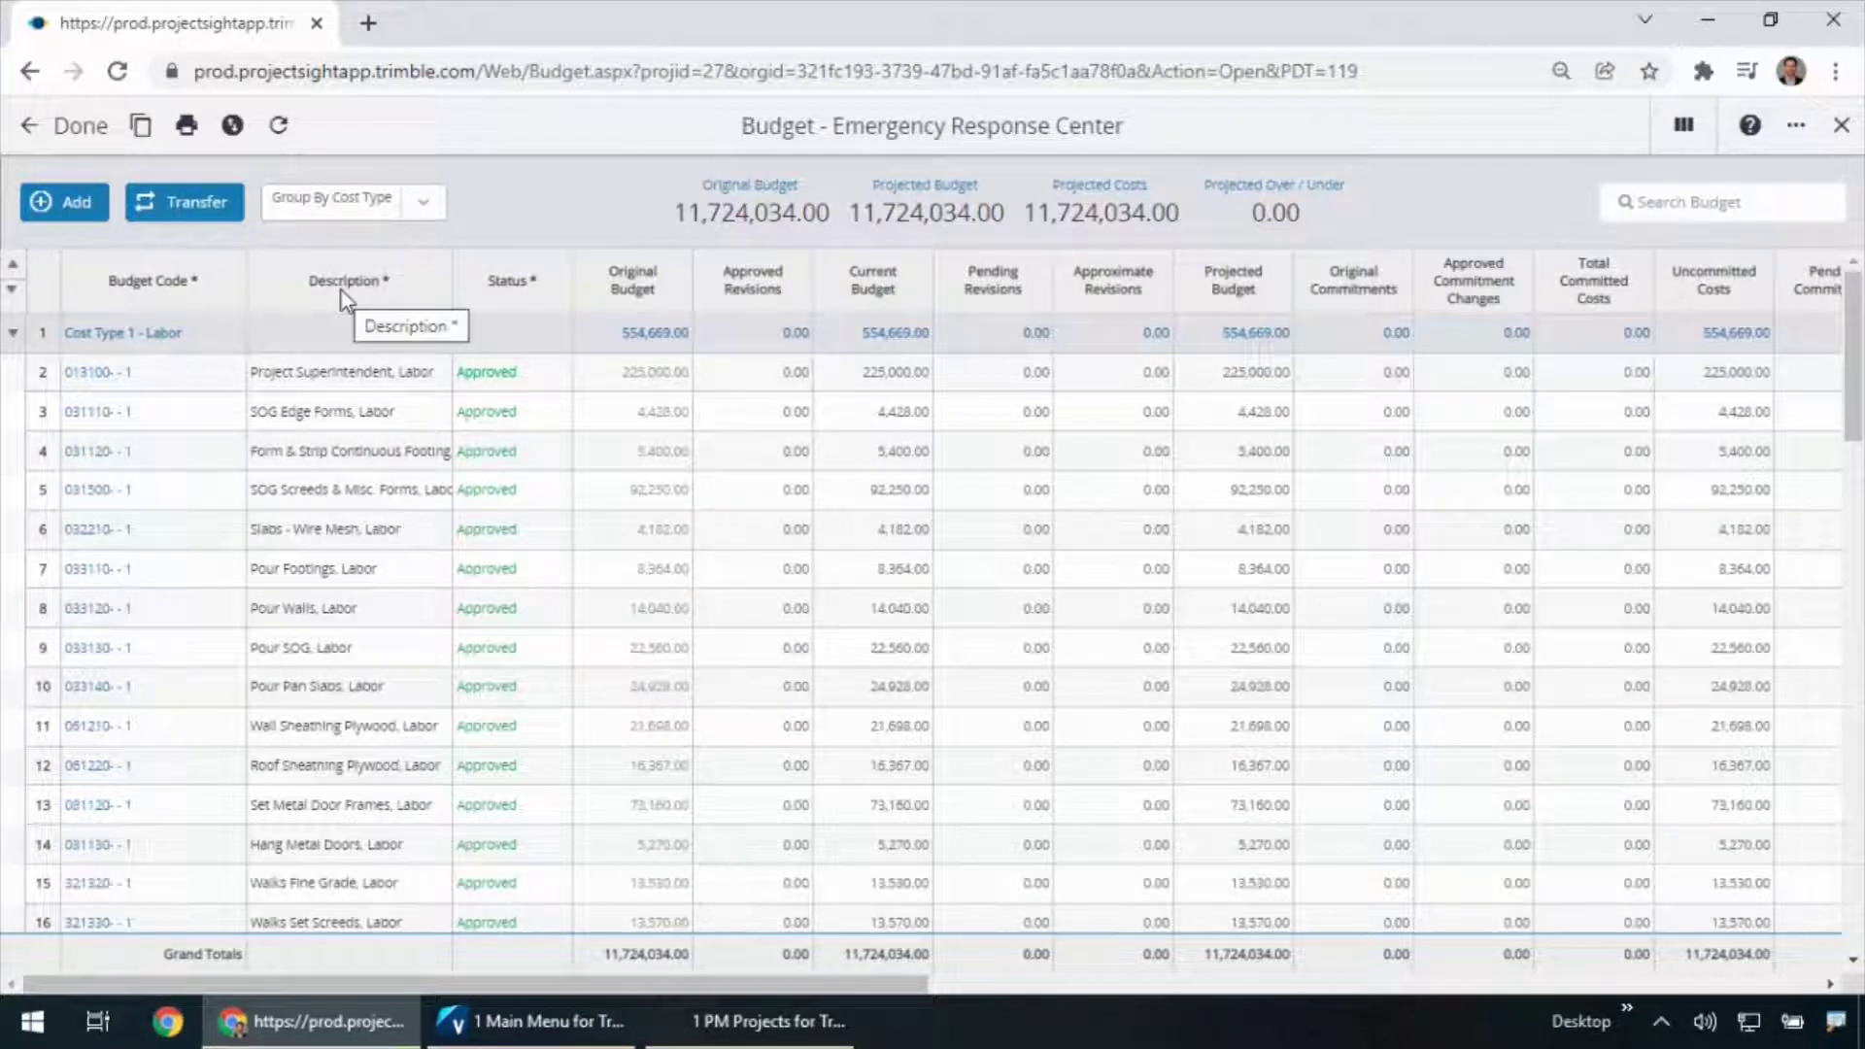
click(10, 288)
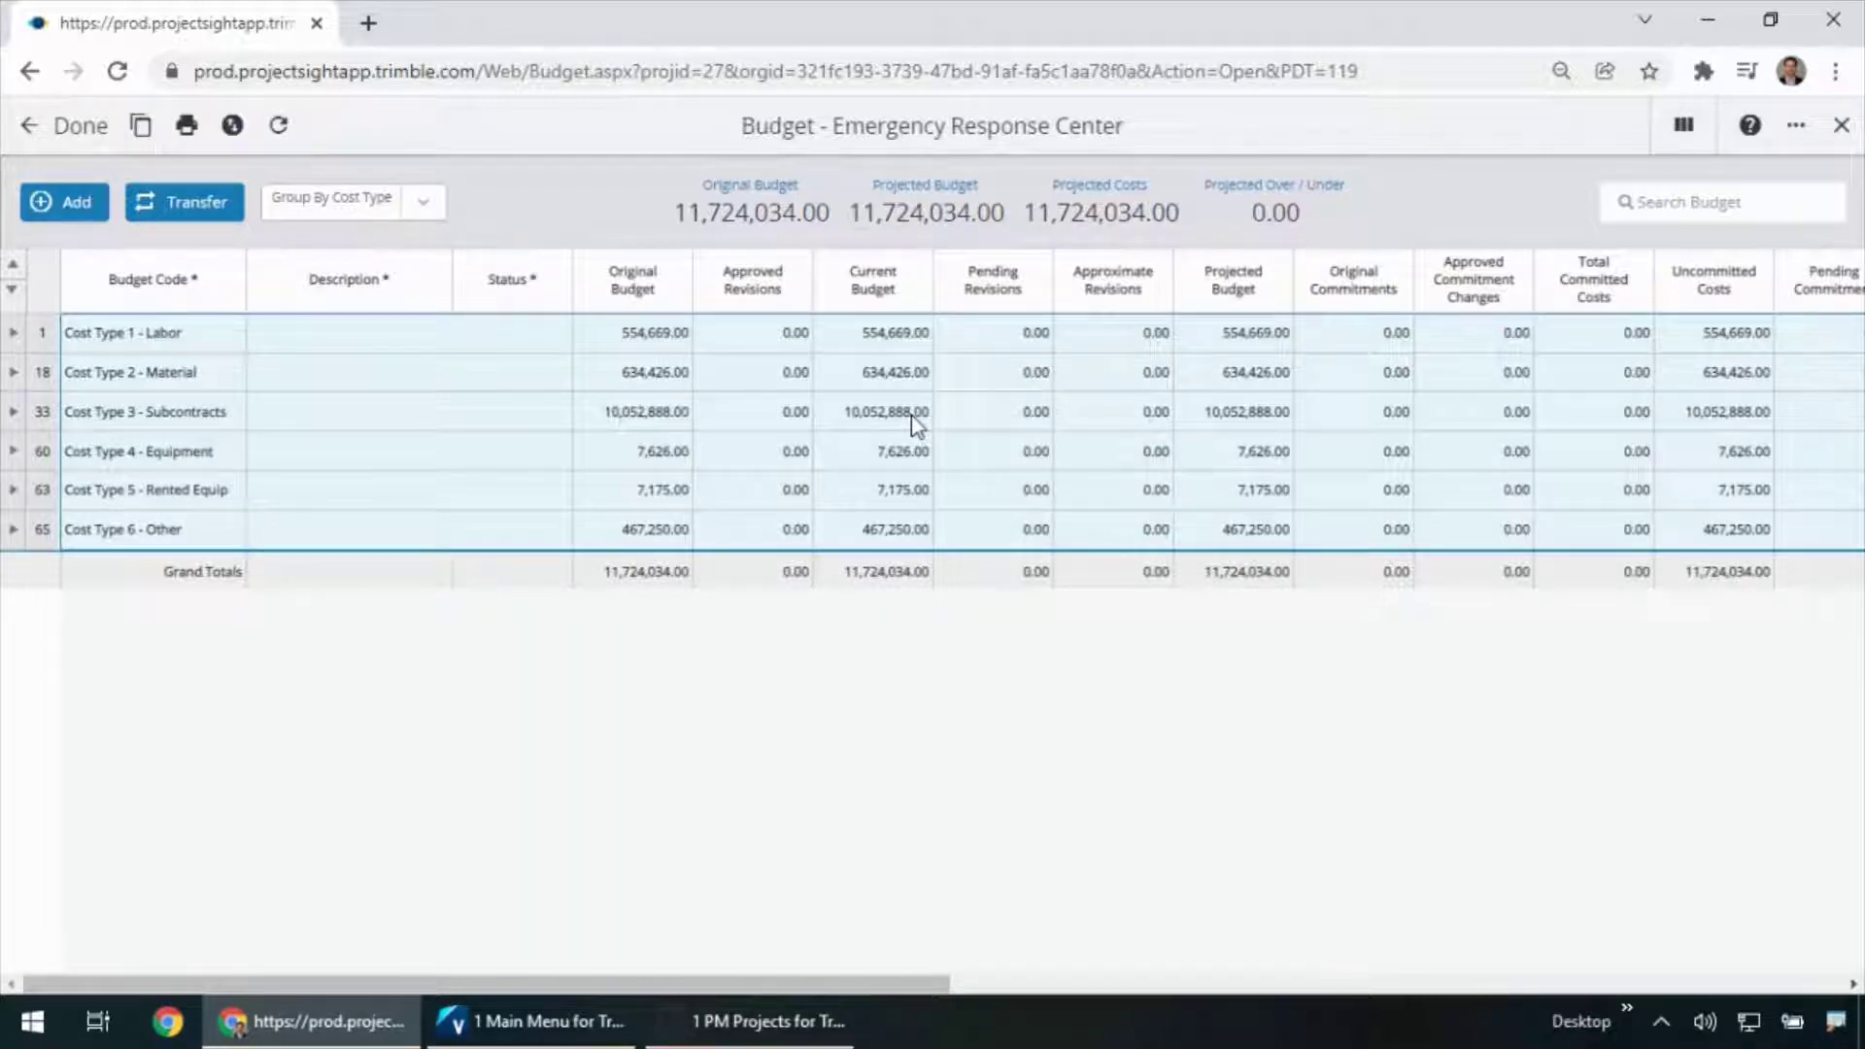
Step: Open budget code 033510 Finish SOG, Subcontracts, reviewing its history, transactions and links
click(13, 414)
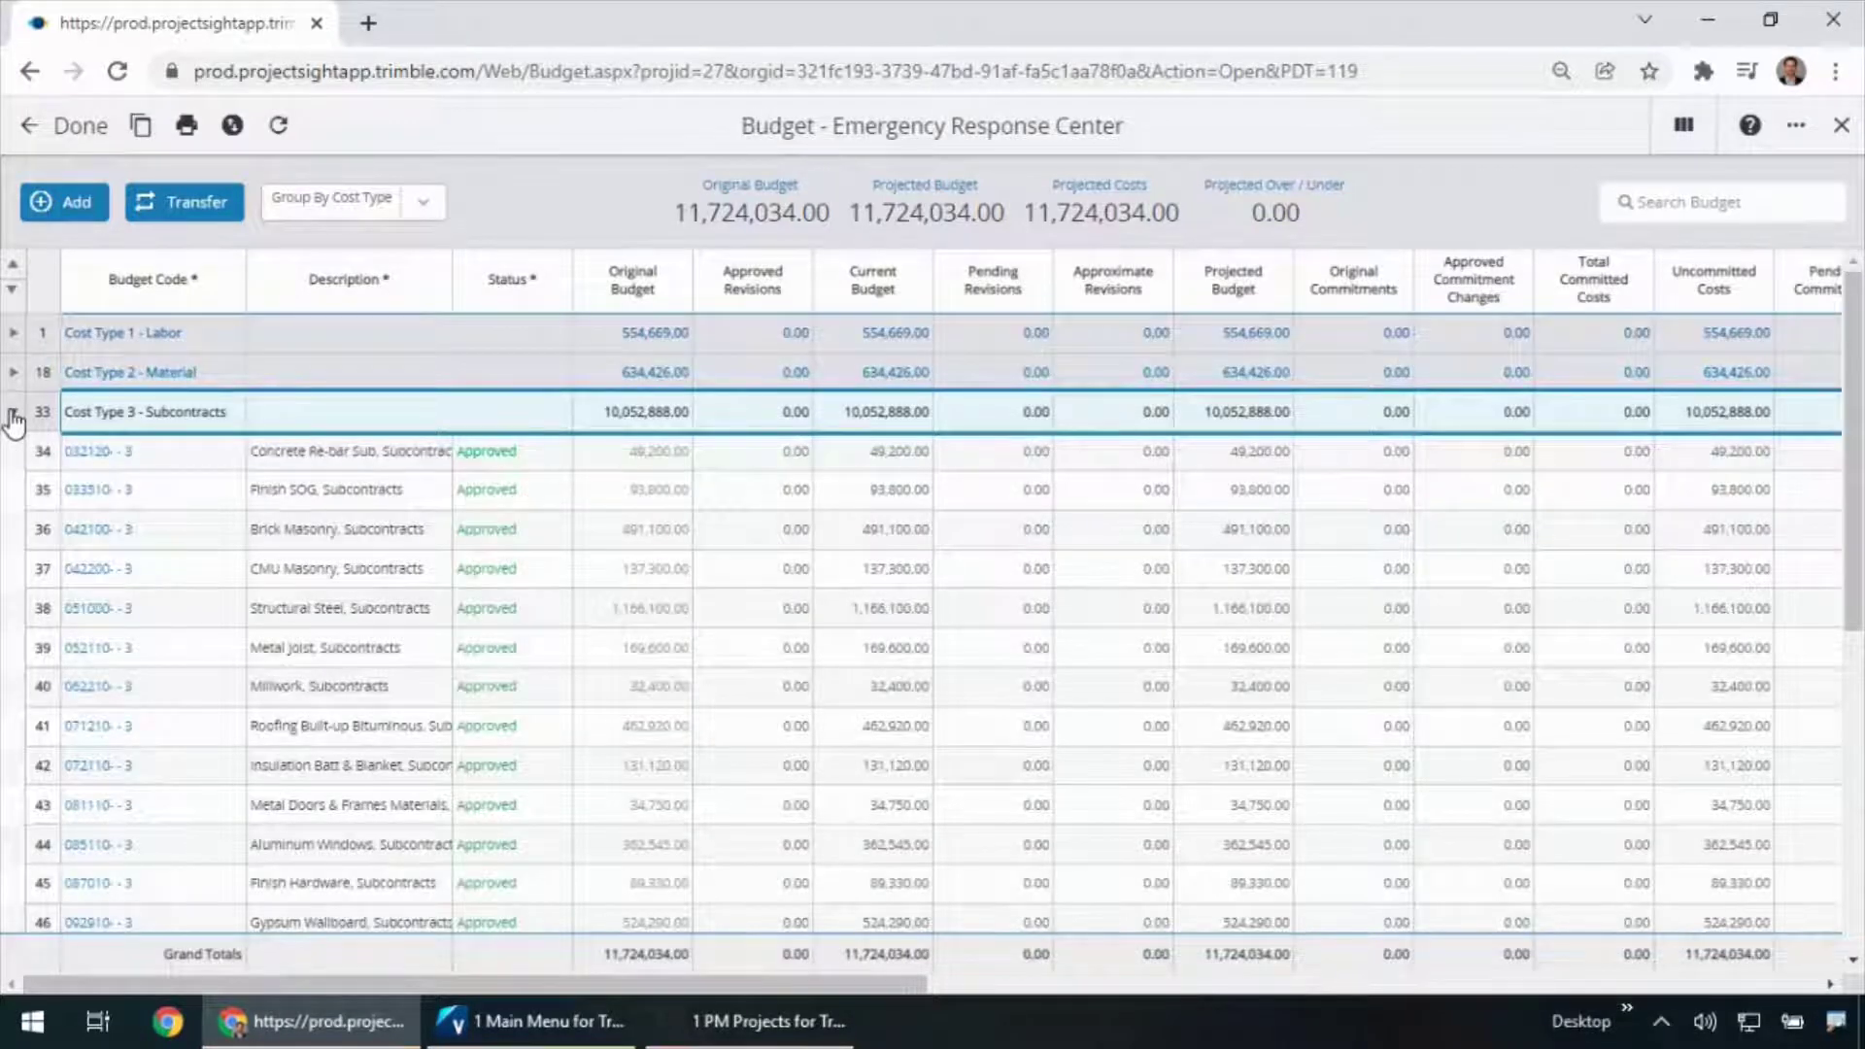
click(86, 490)
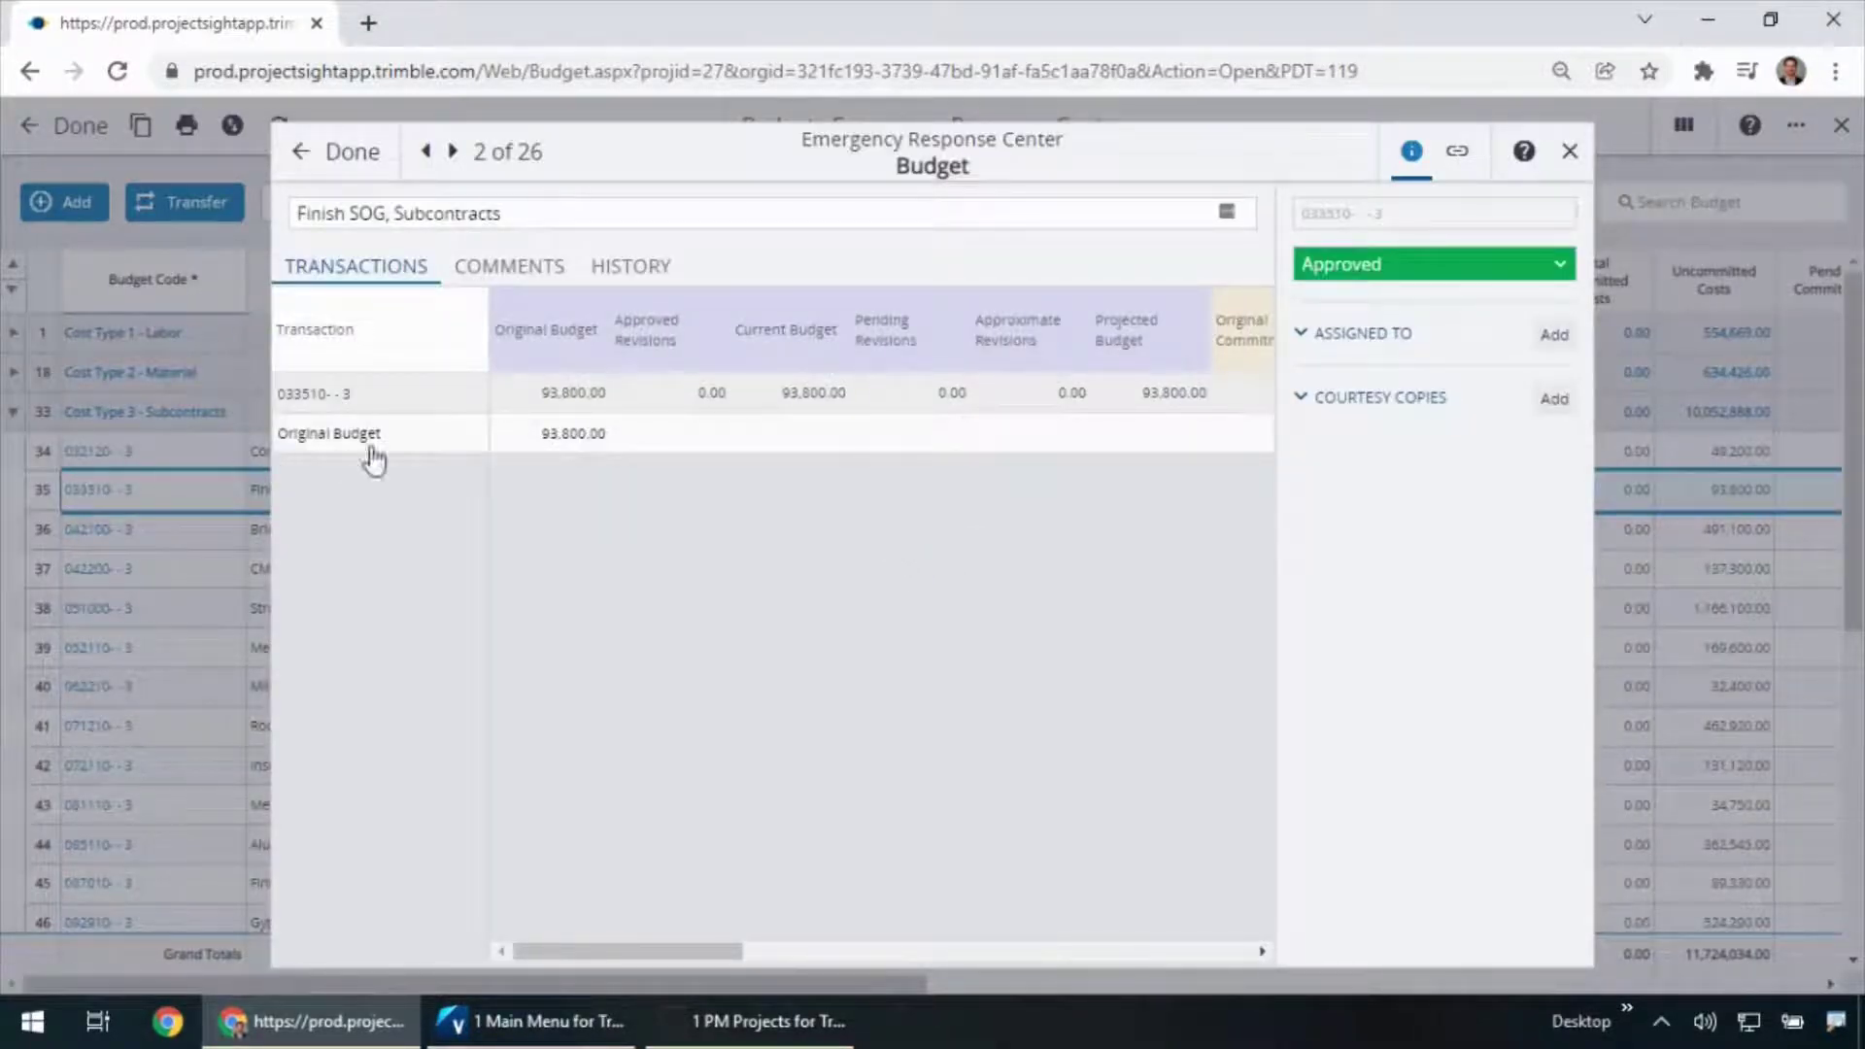
click(631, 268)
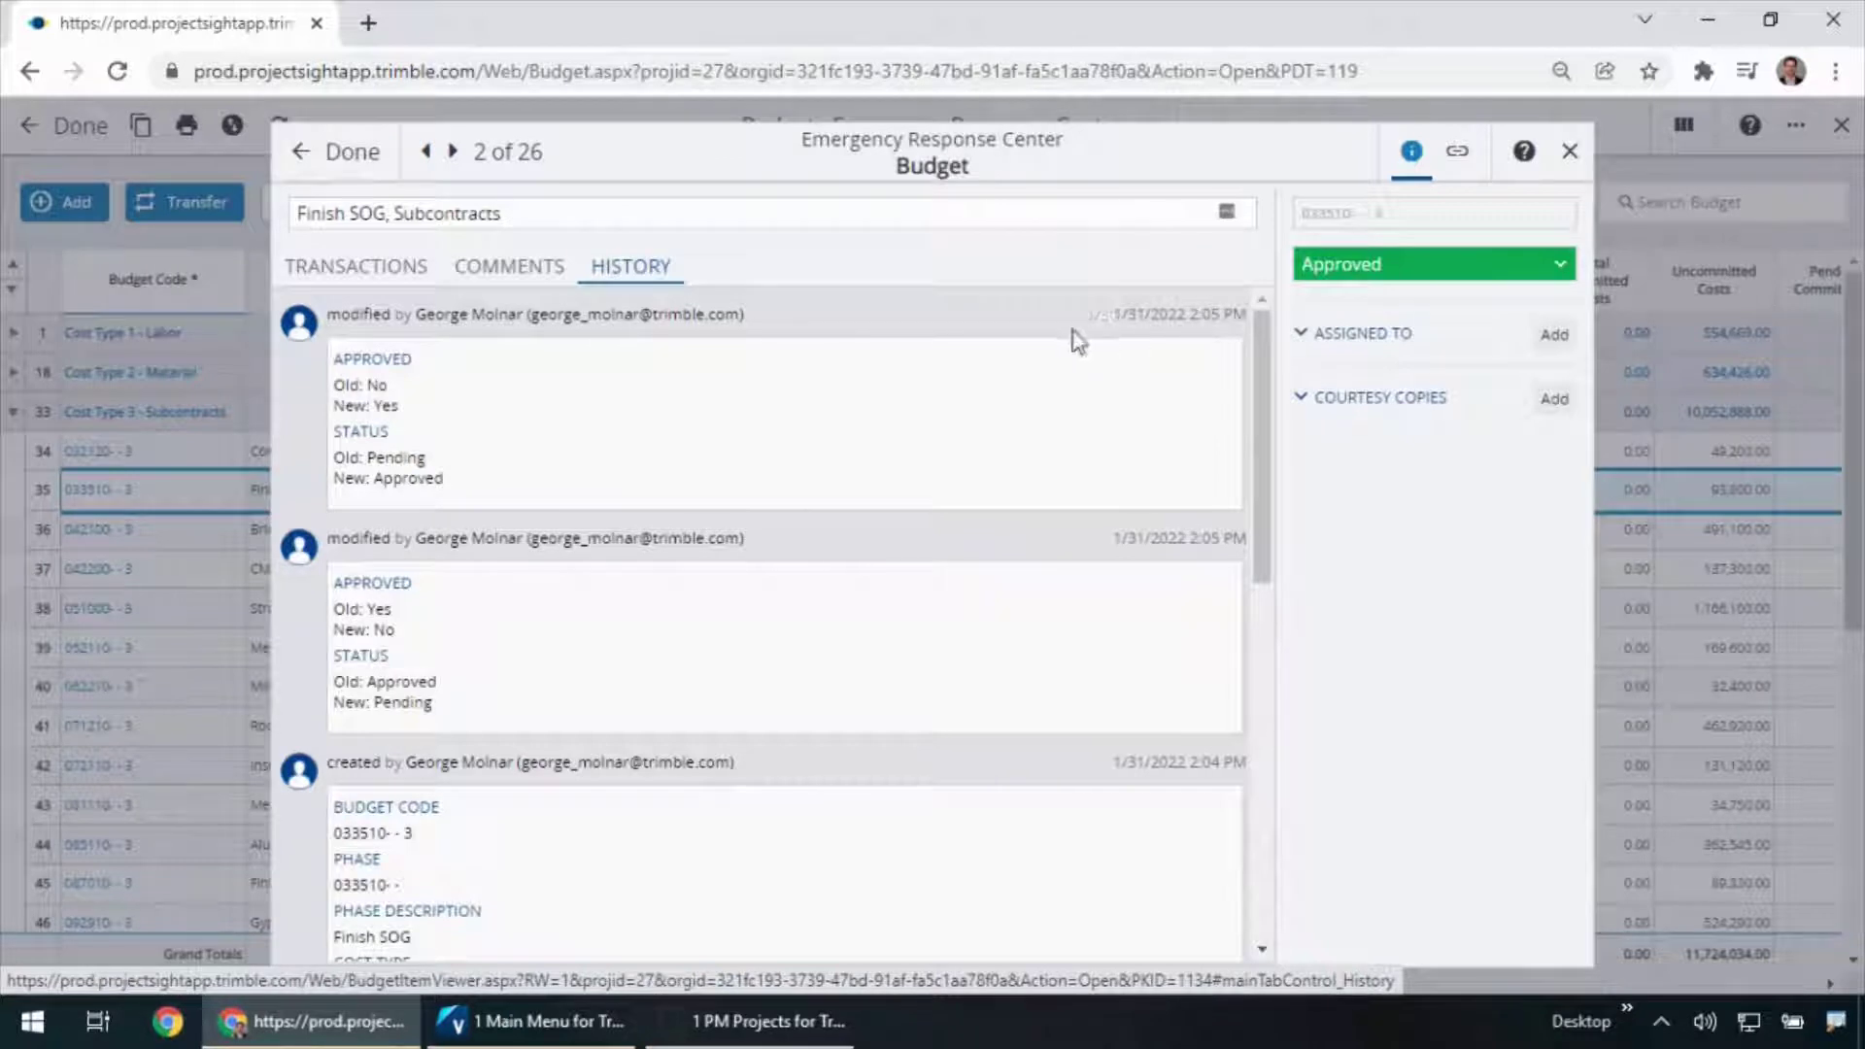
click(359, 280)
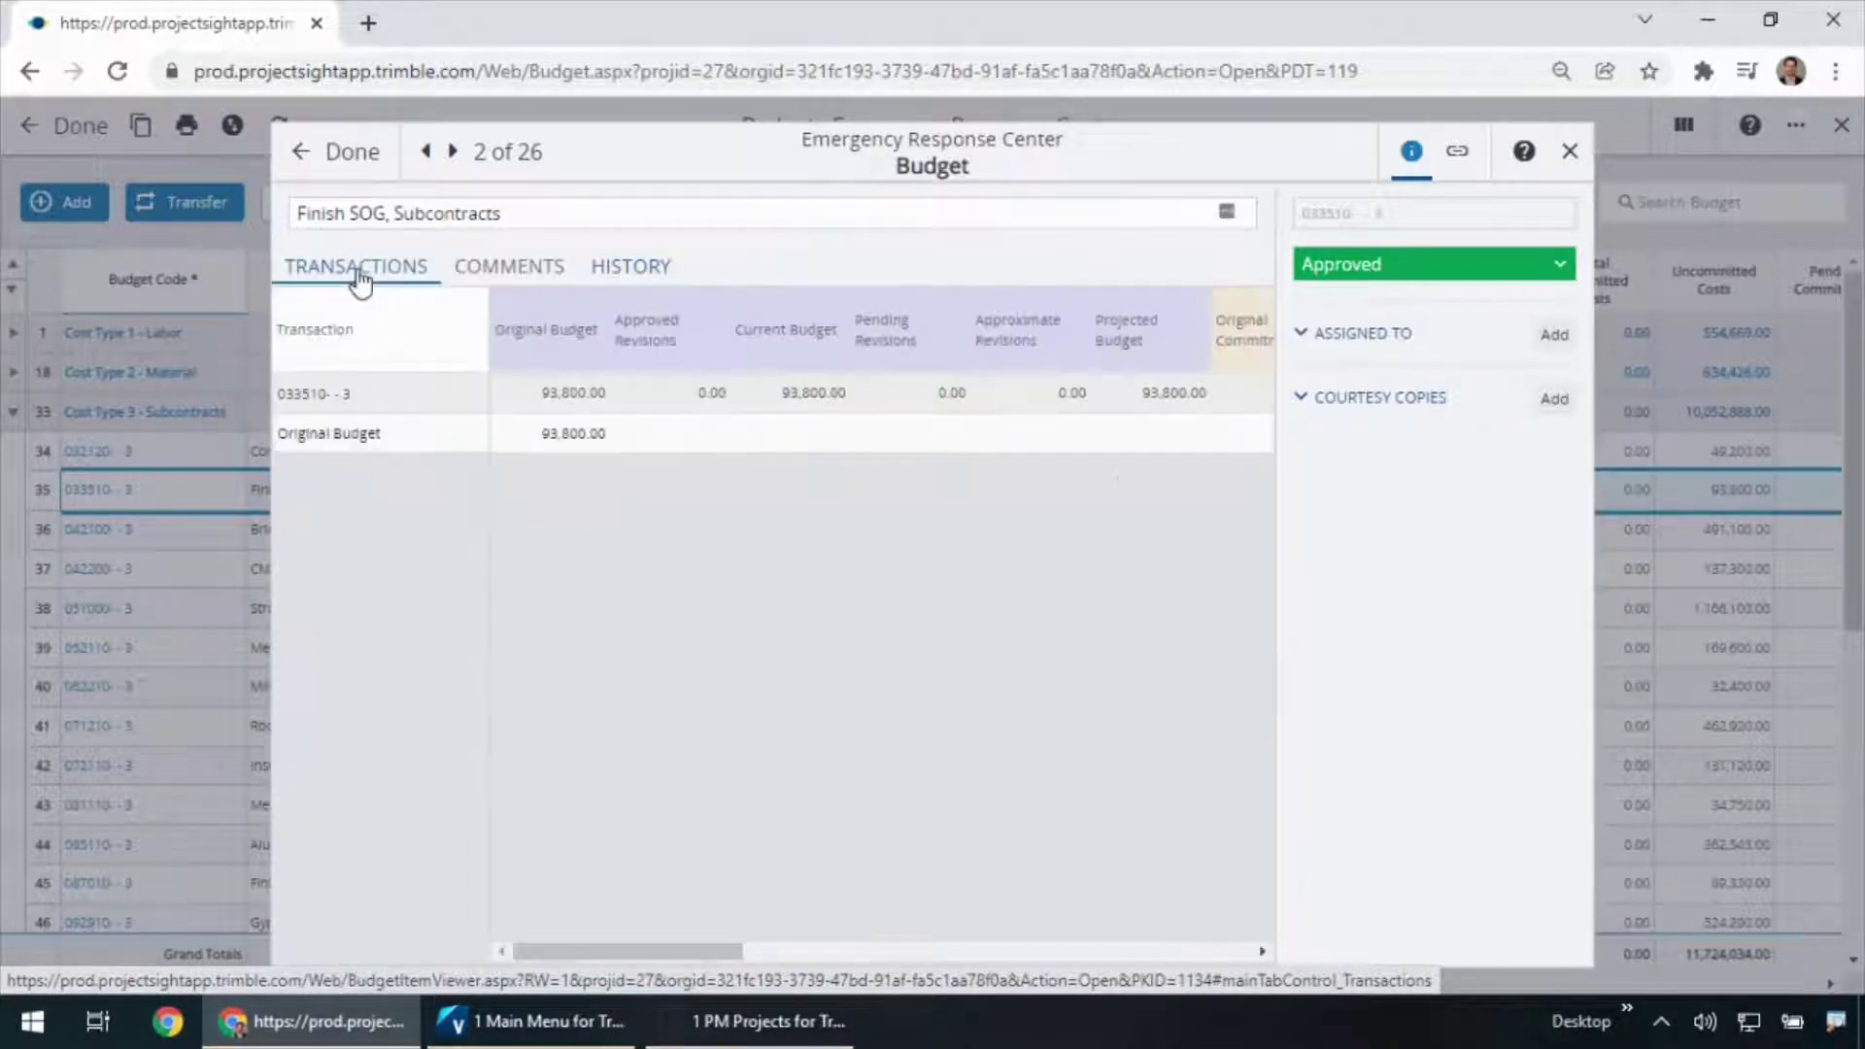
click(1468, 163)
Step: Start a new contract linked to the Finish SOG, Subcontracts budget line
click(1300, 214)
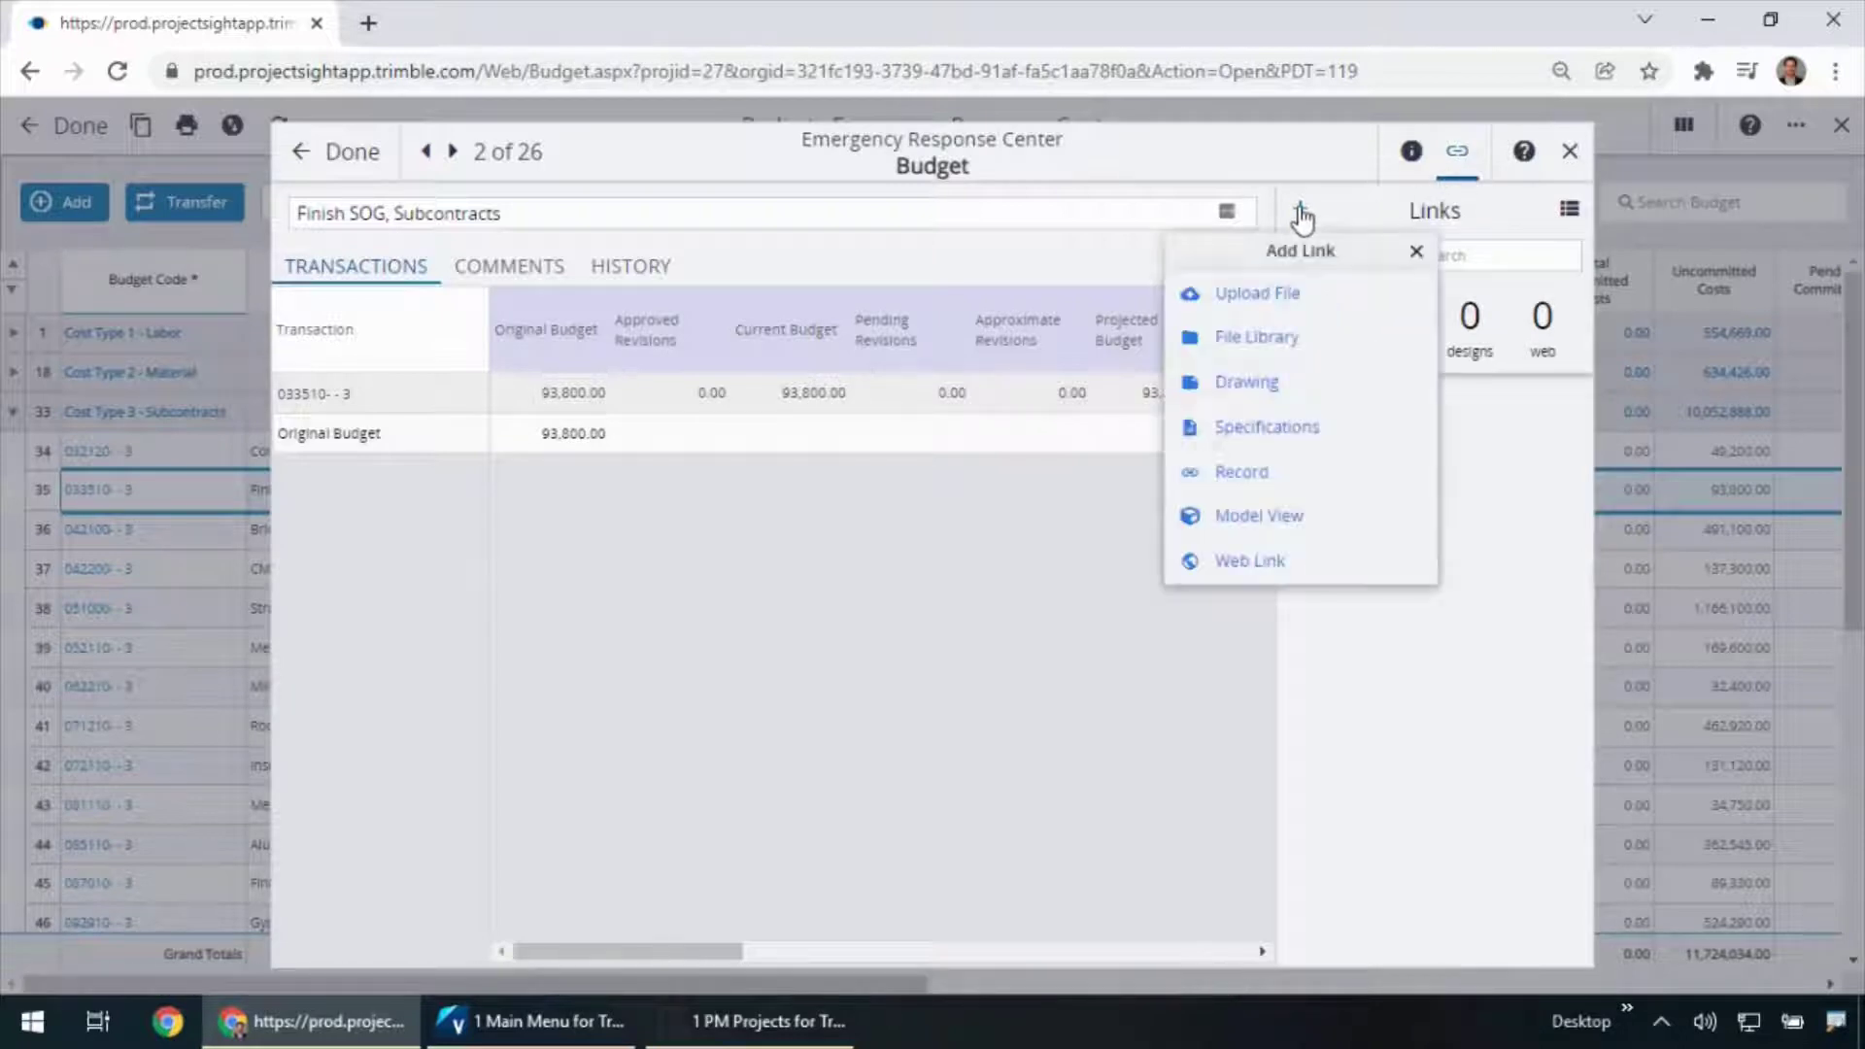
click(1270, 478)
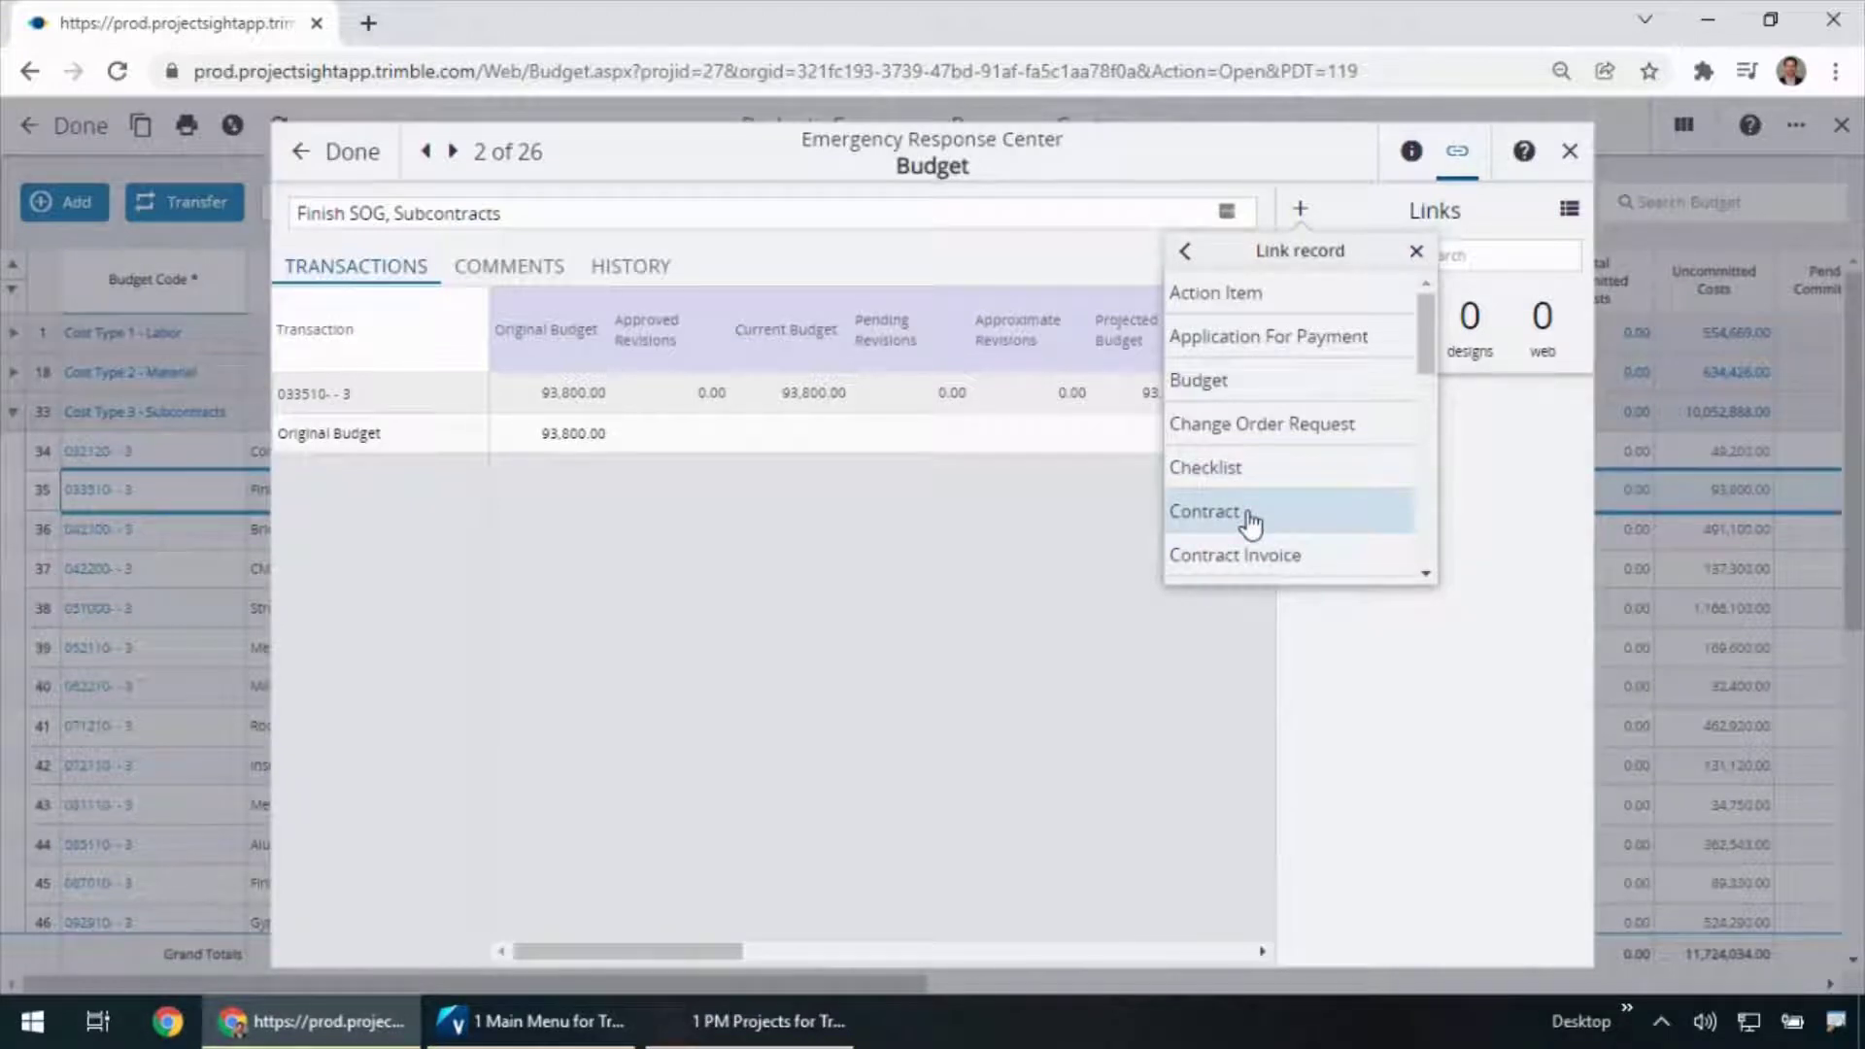
click(1250, 522)
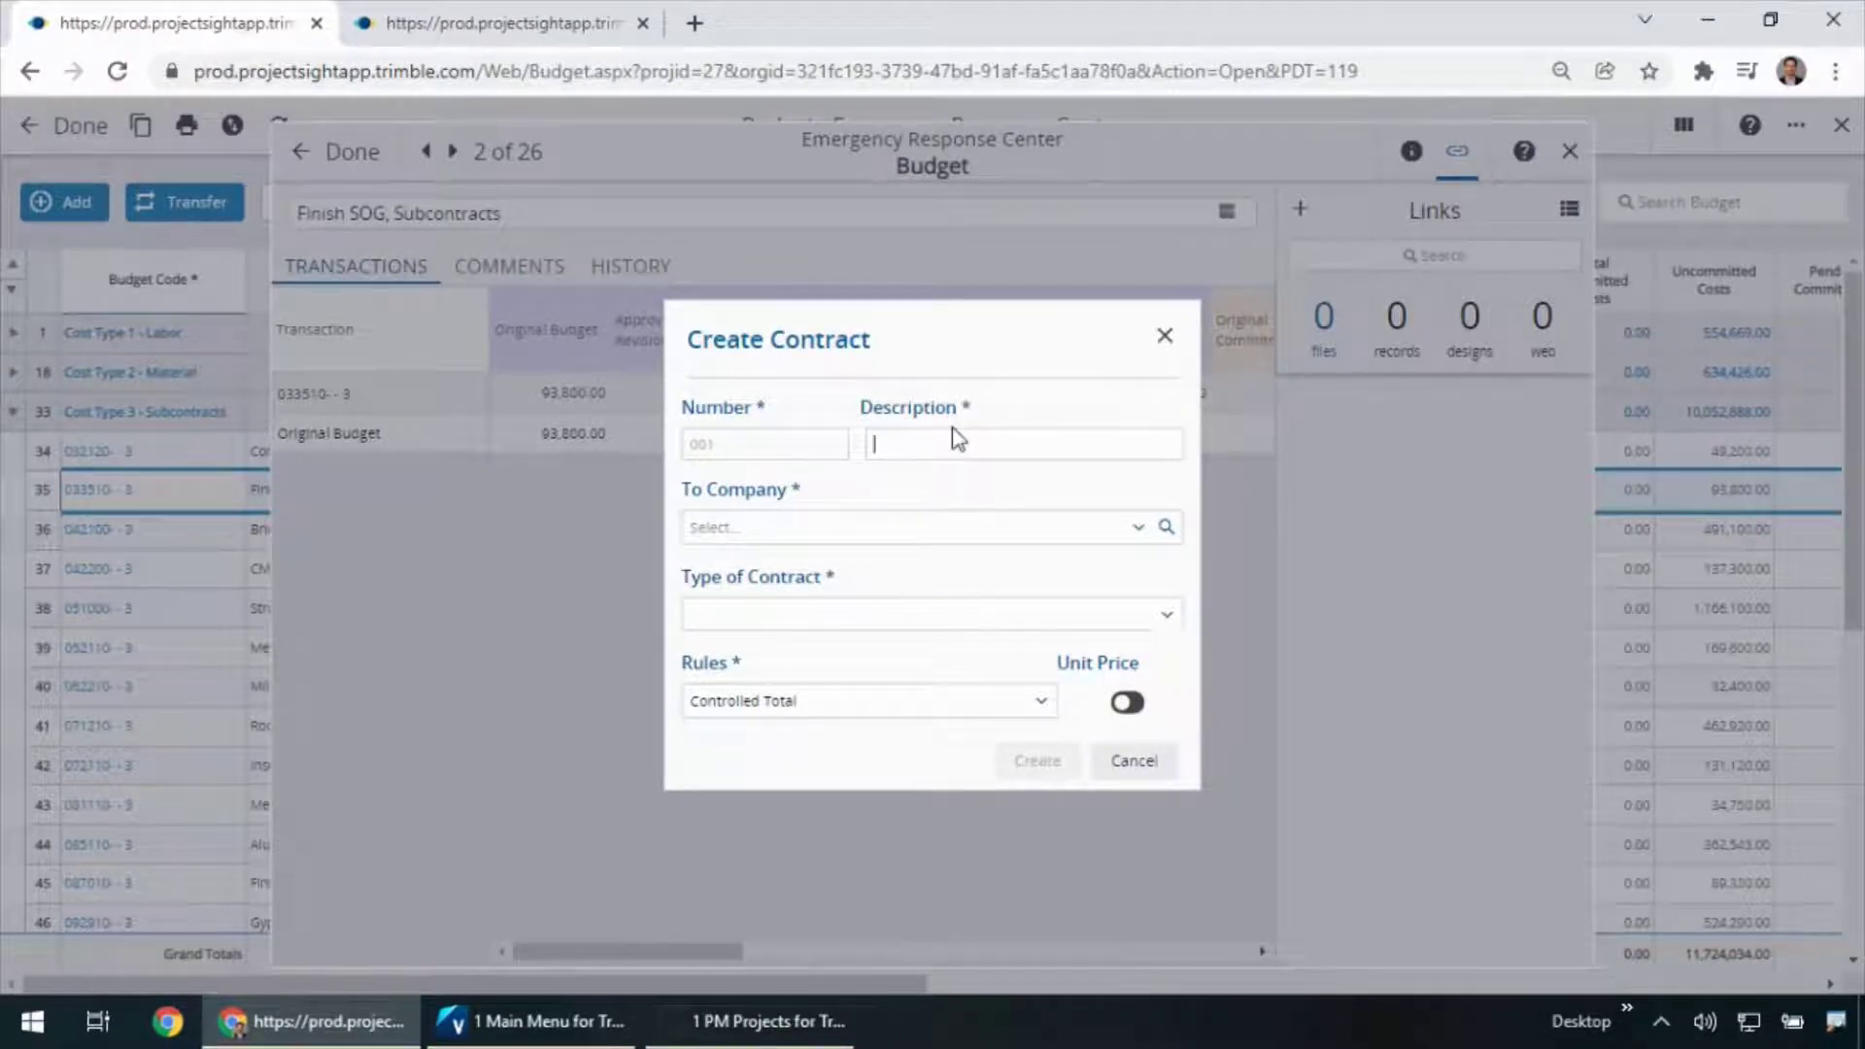
Step: Describe the contract as 'SOG' and set To Company to Nelson Concrete from all companies
text(SOG)
key(Tab)
click(1167, 531)
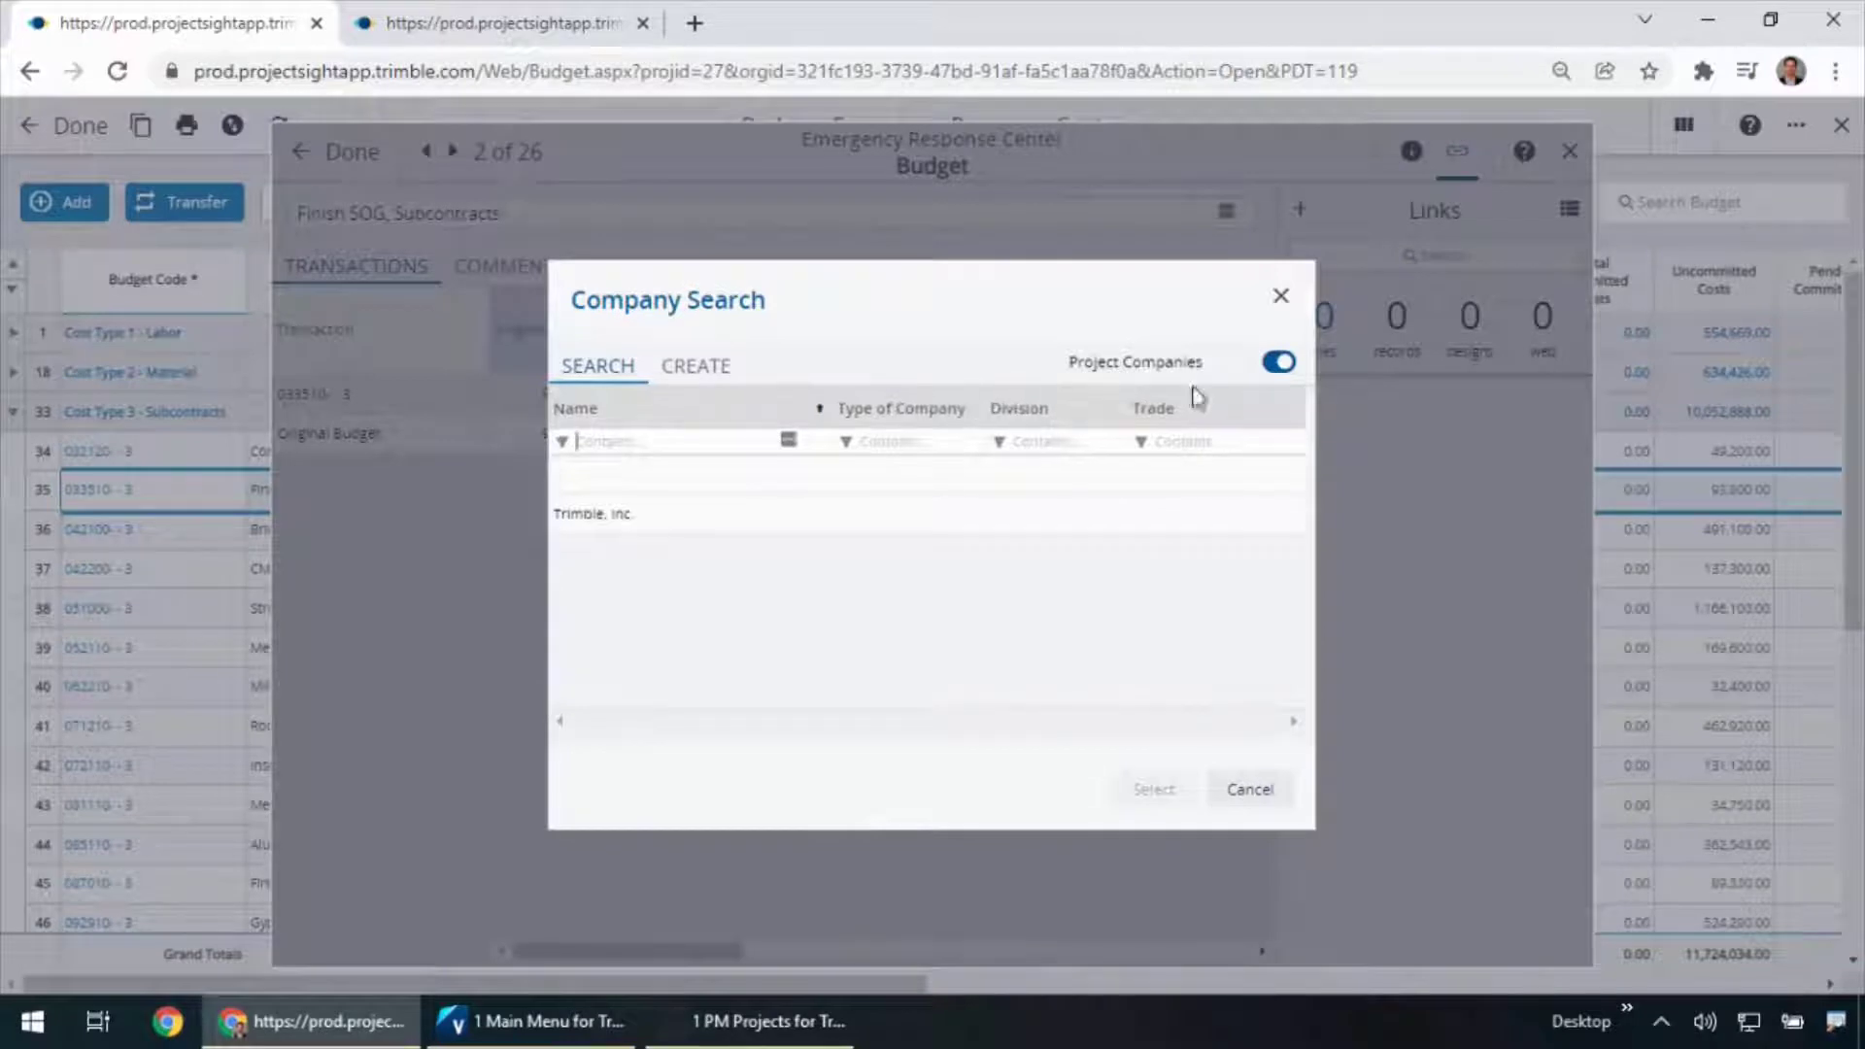
click(1266, 365)
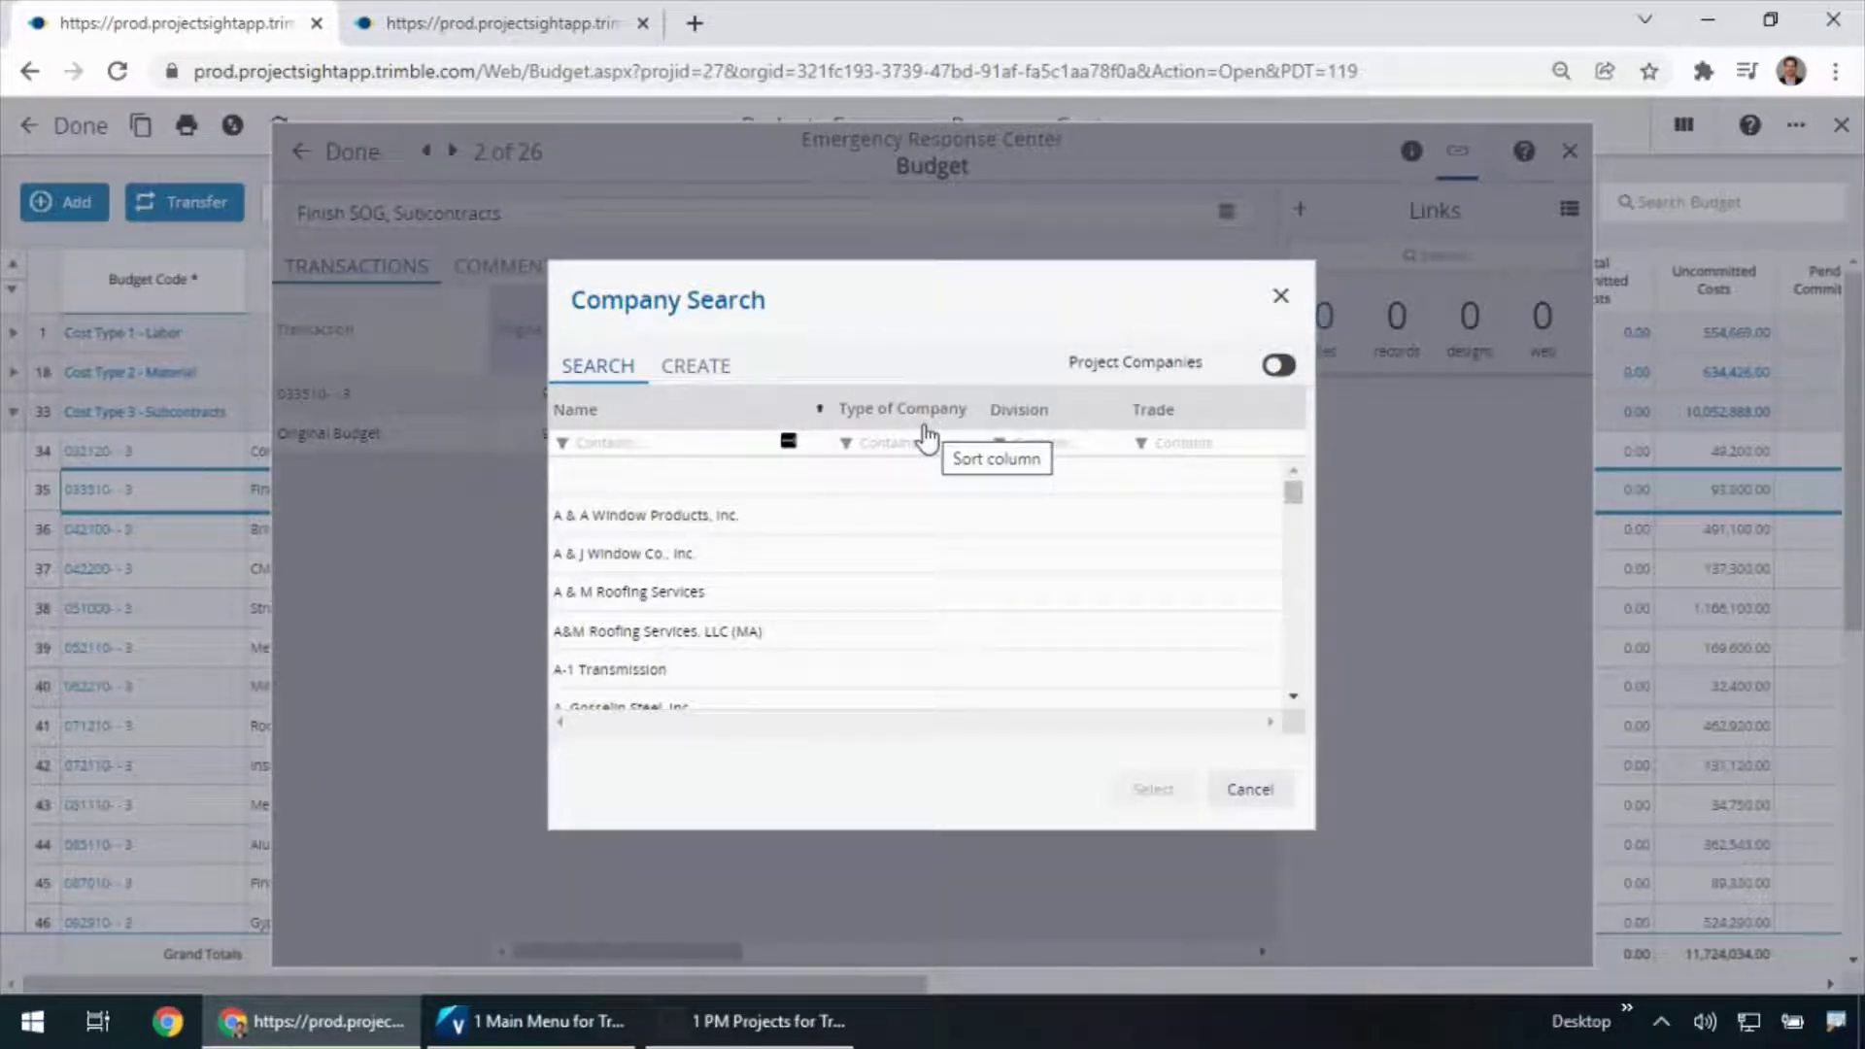
text(nel)
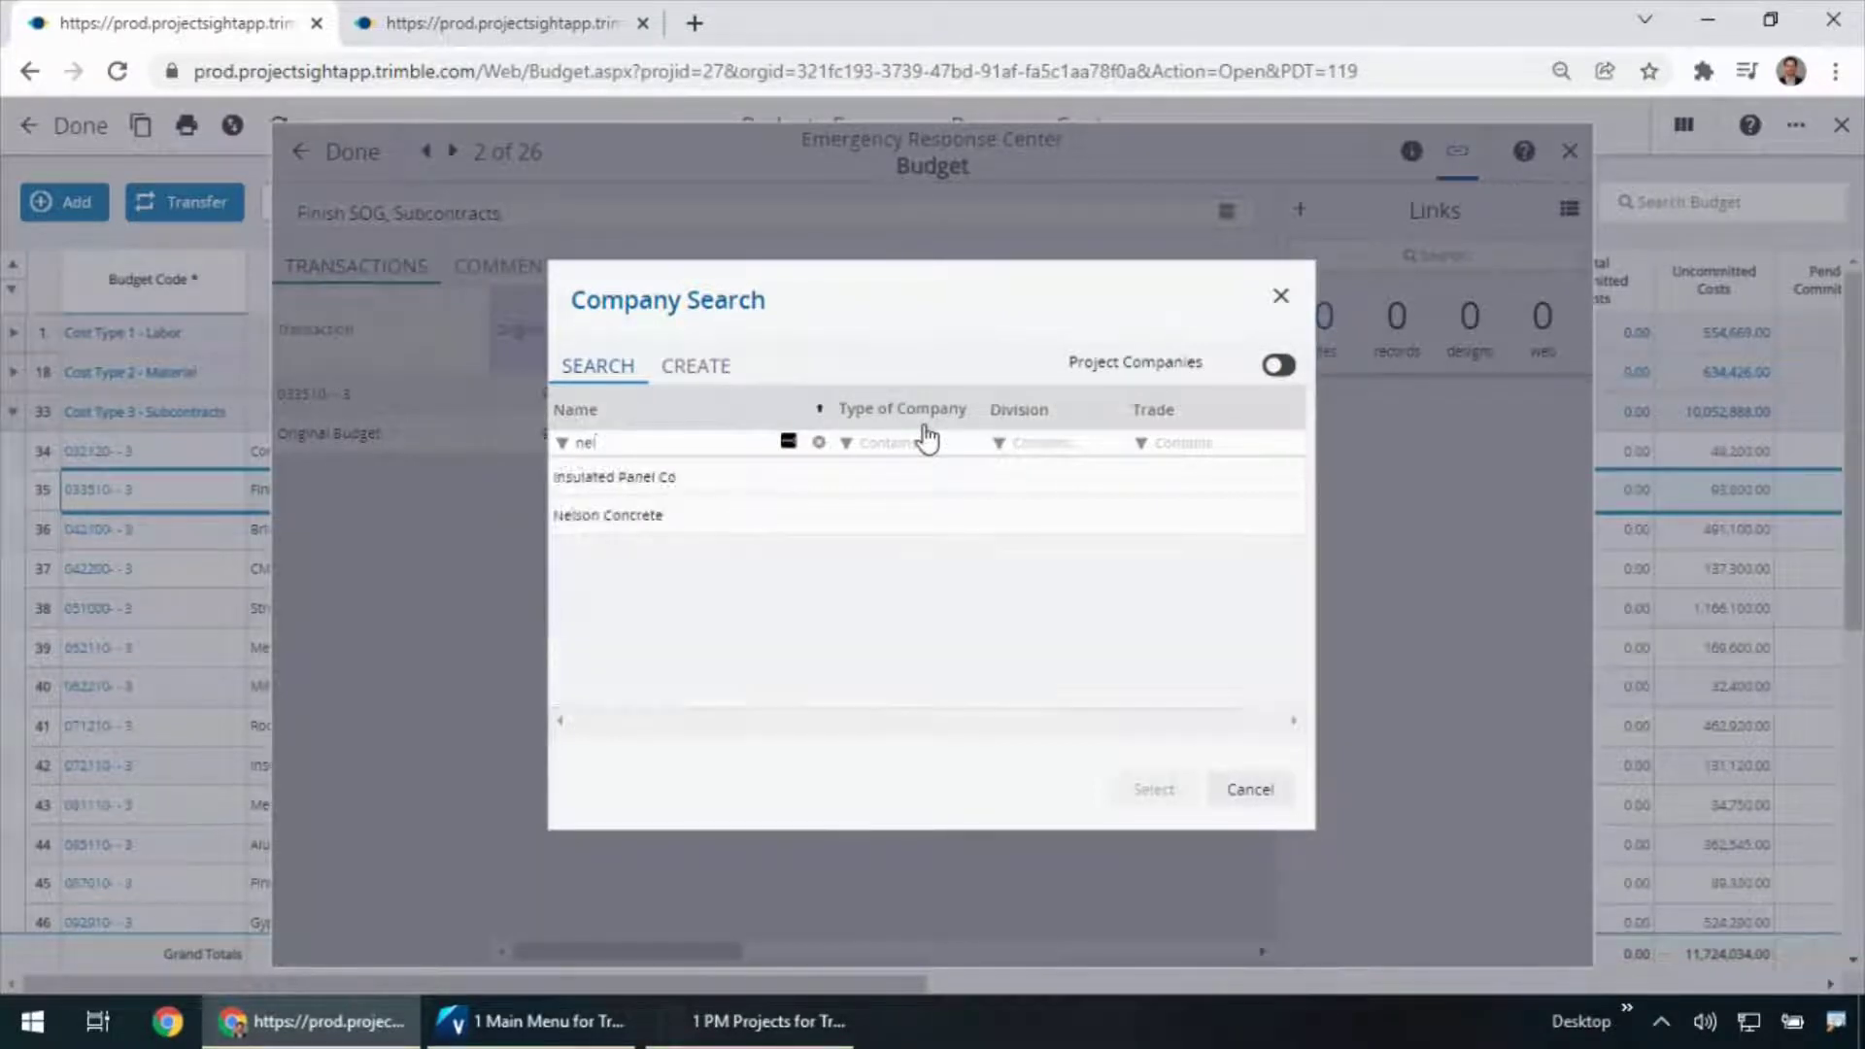
click(716, 523)
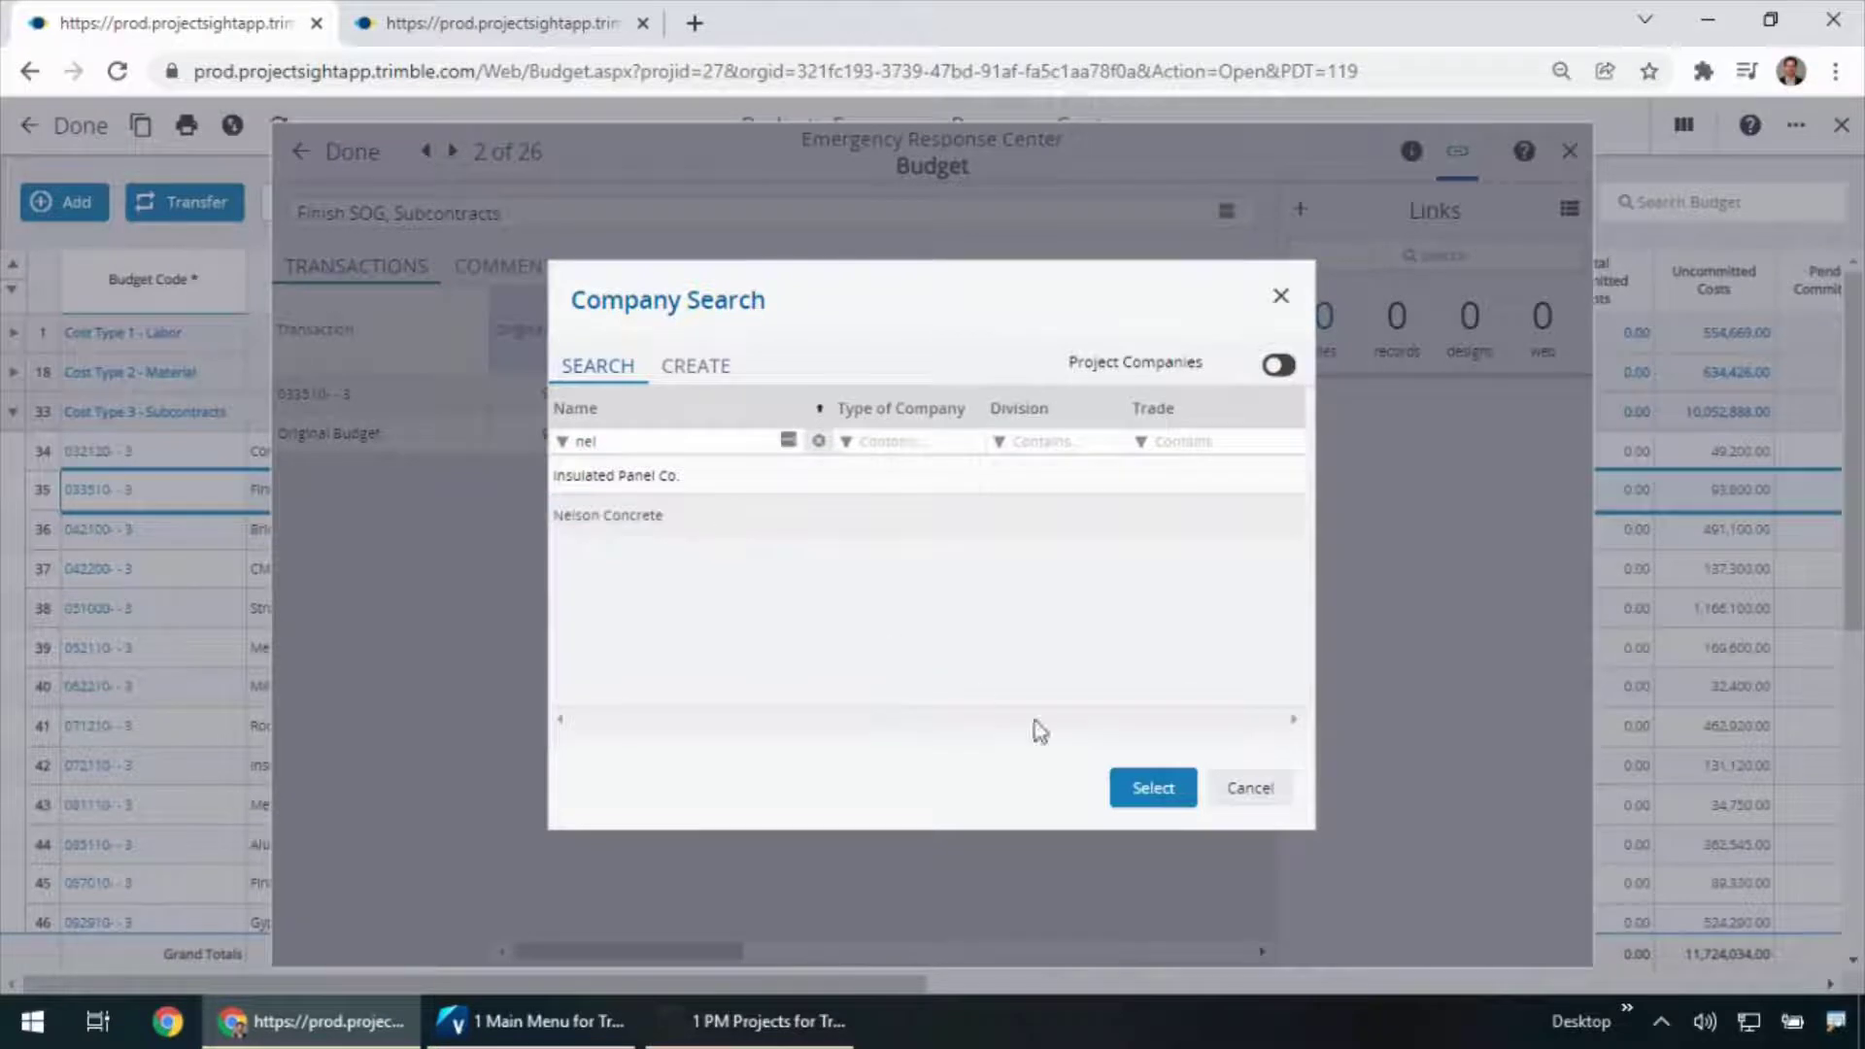
click(1153, 787)
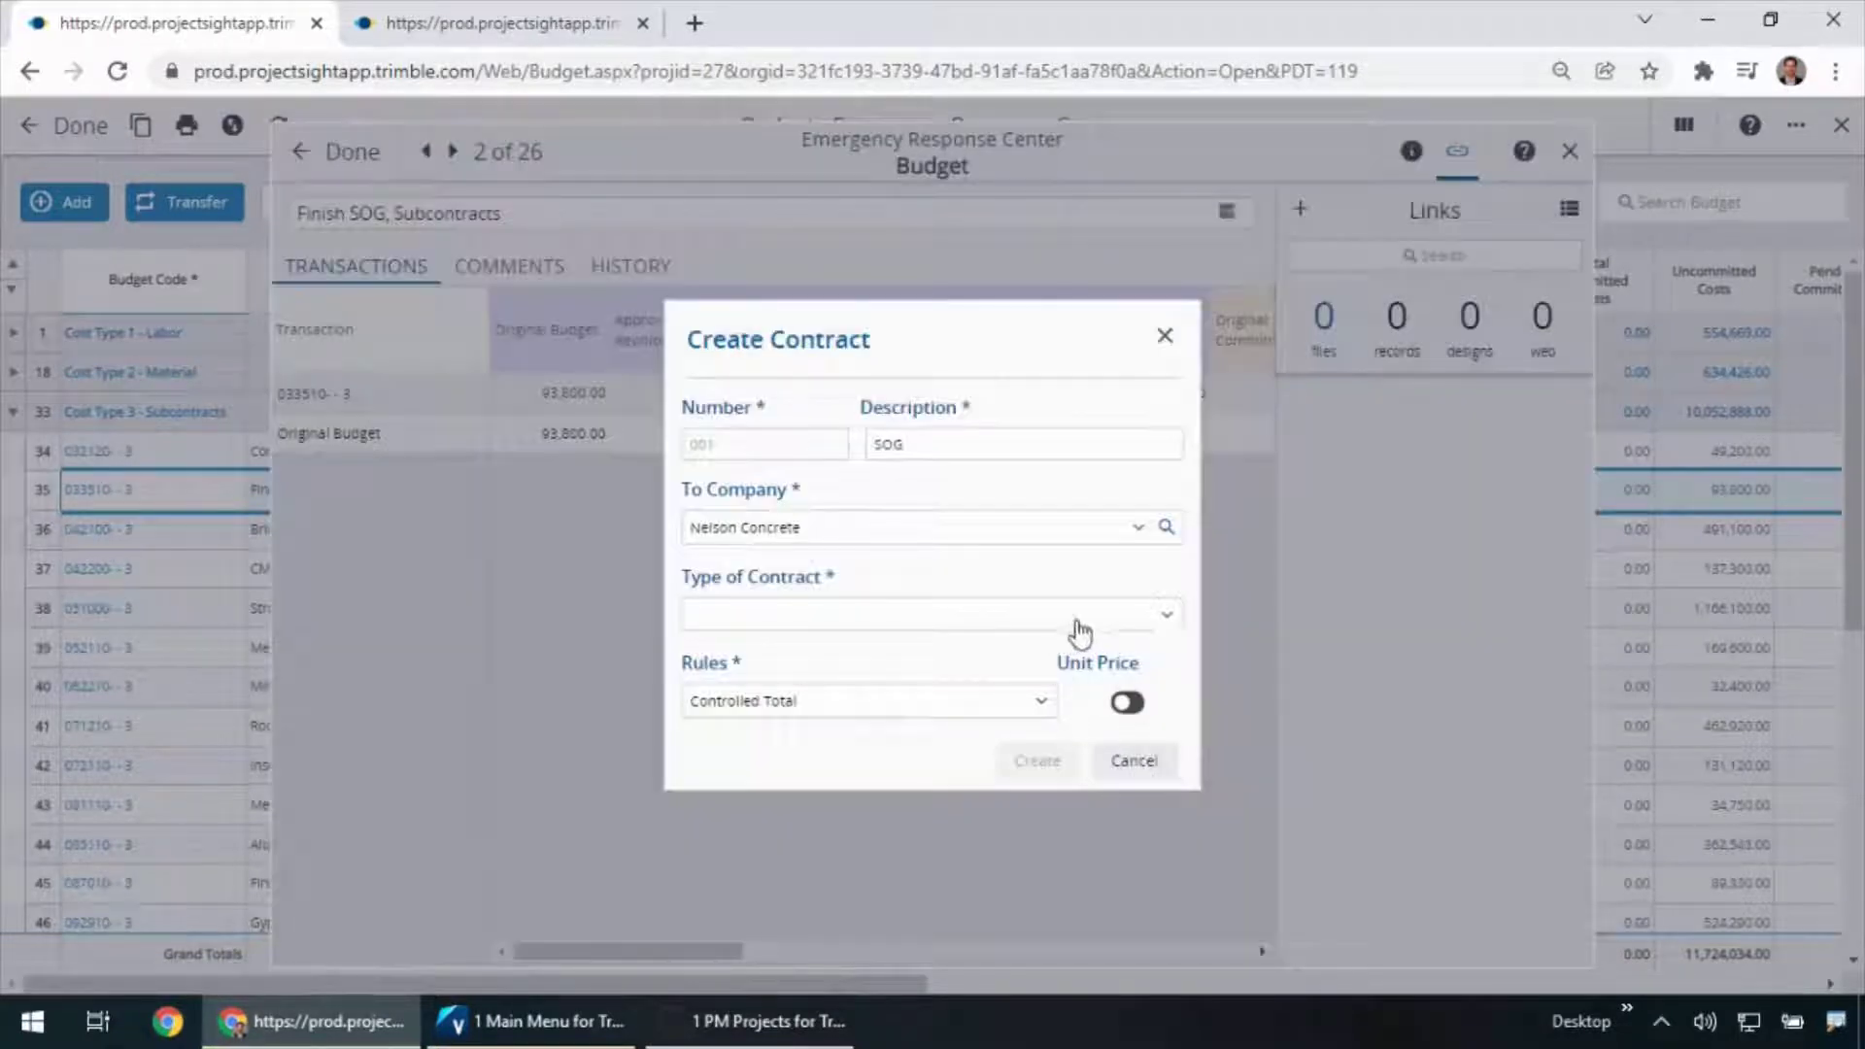
Step: Set the contract type to Subcontract
click(1173, 622)
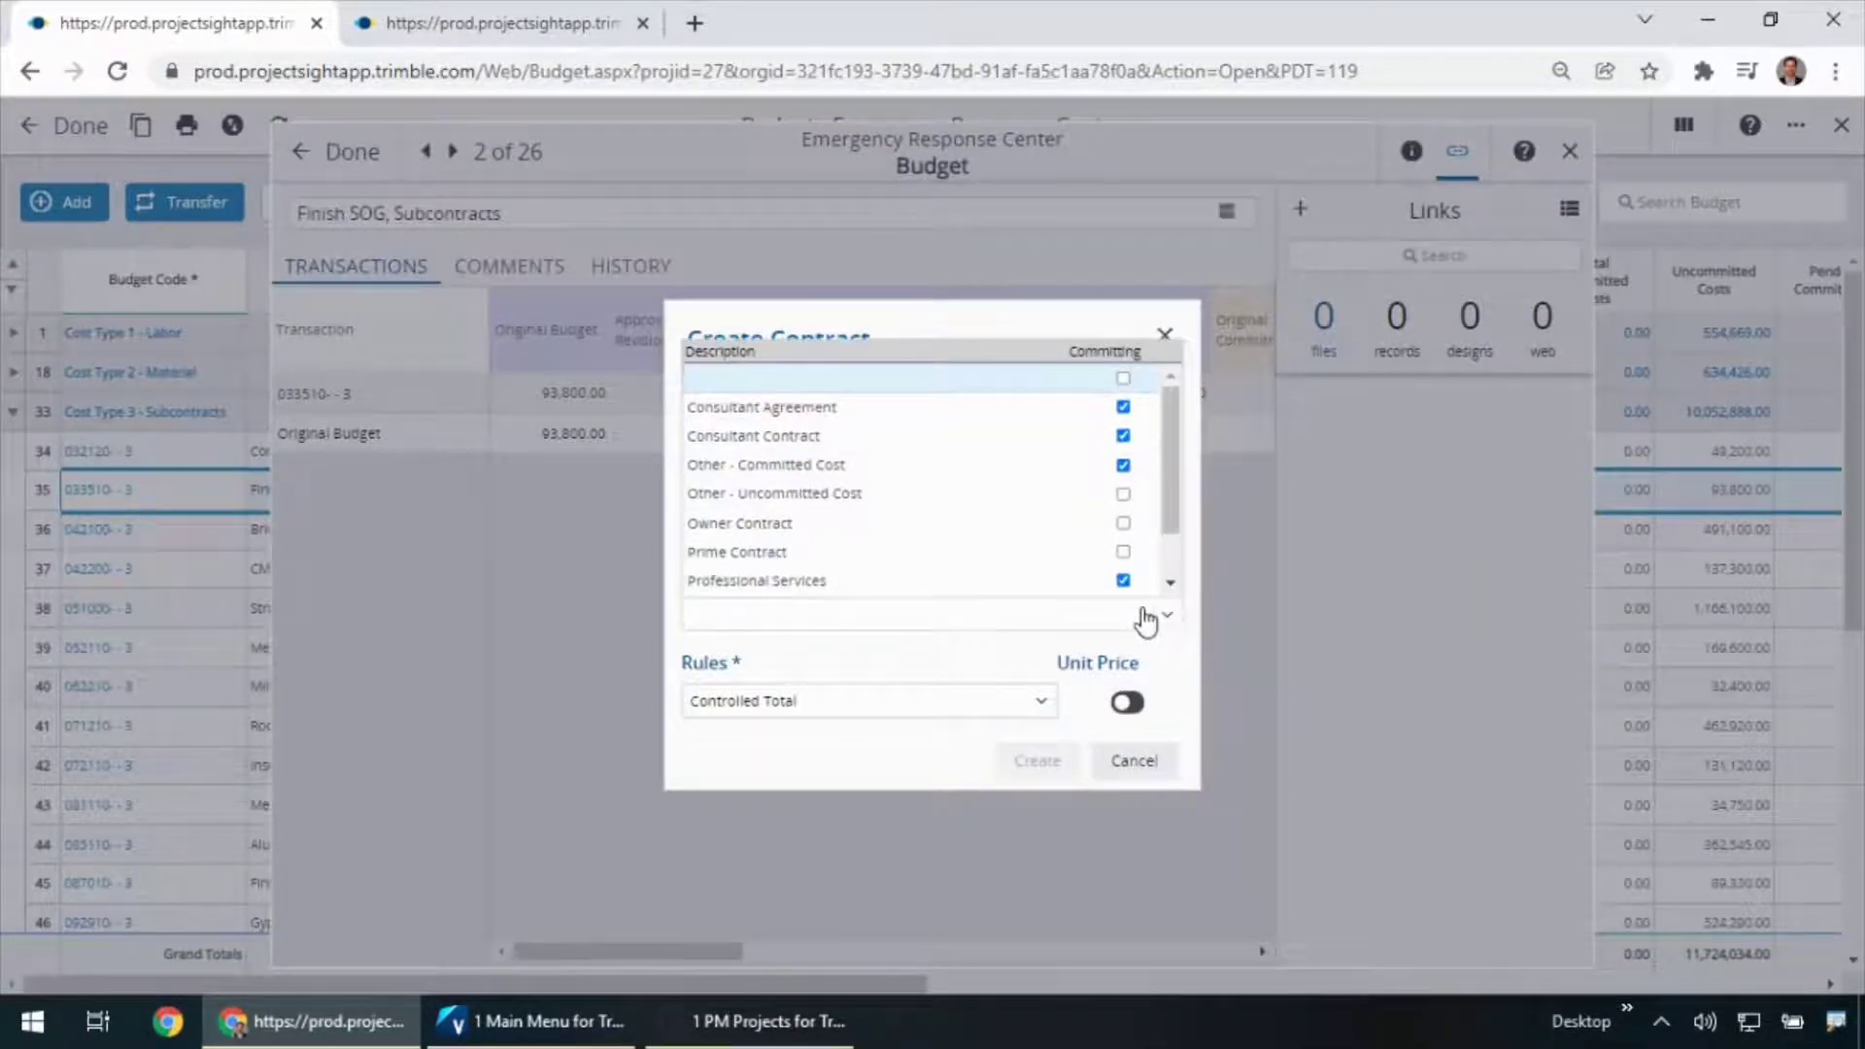
scroll(1001, 575, down, 2)
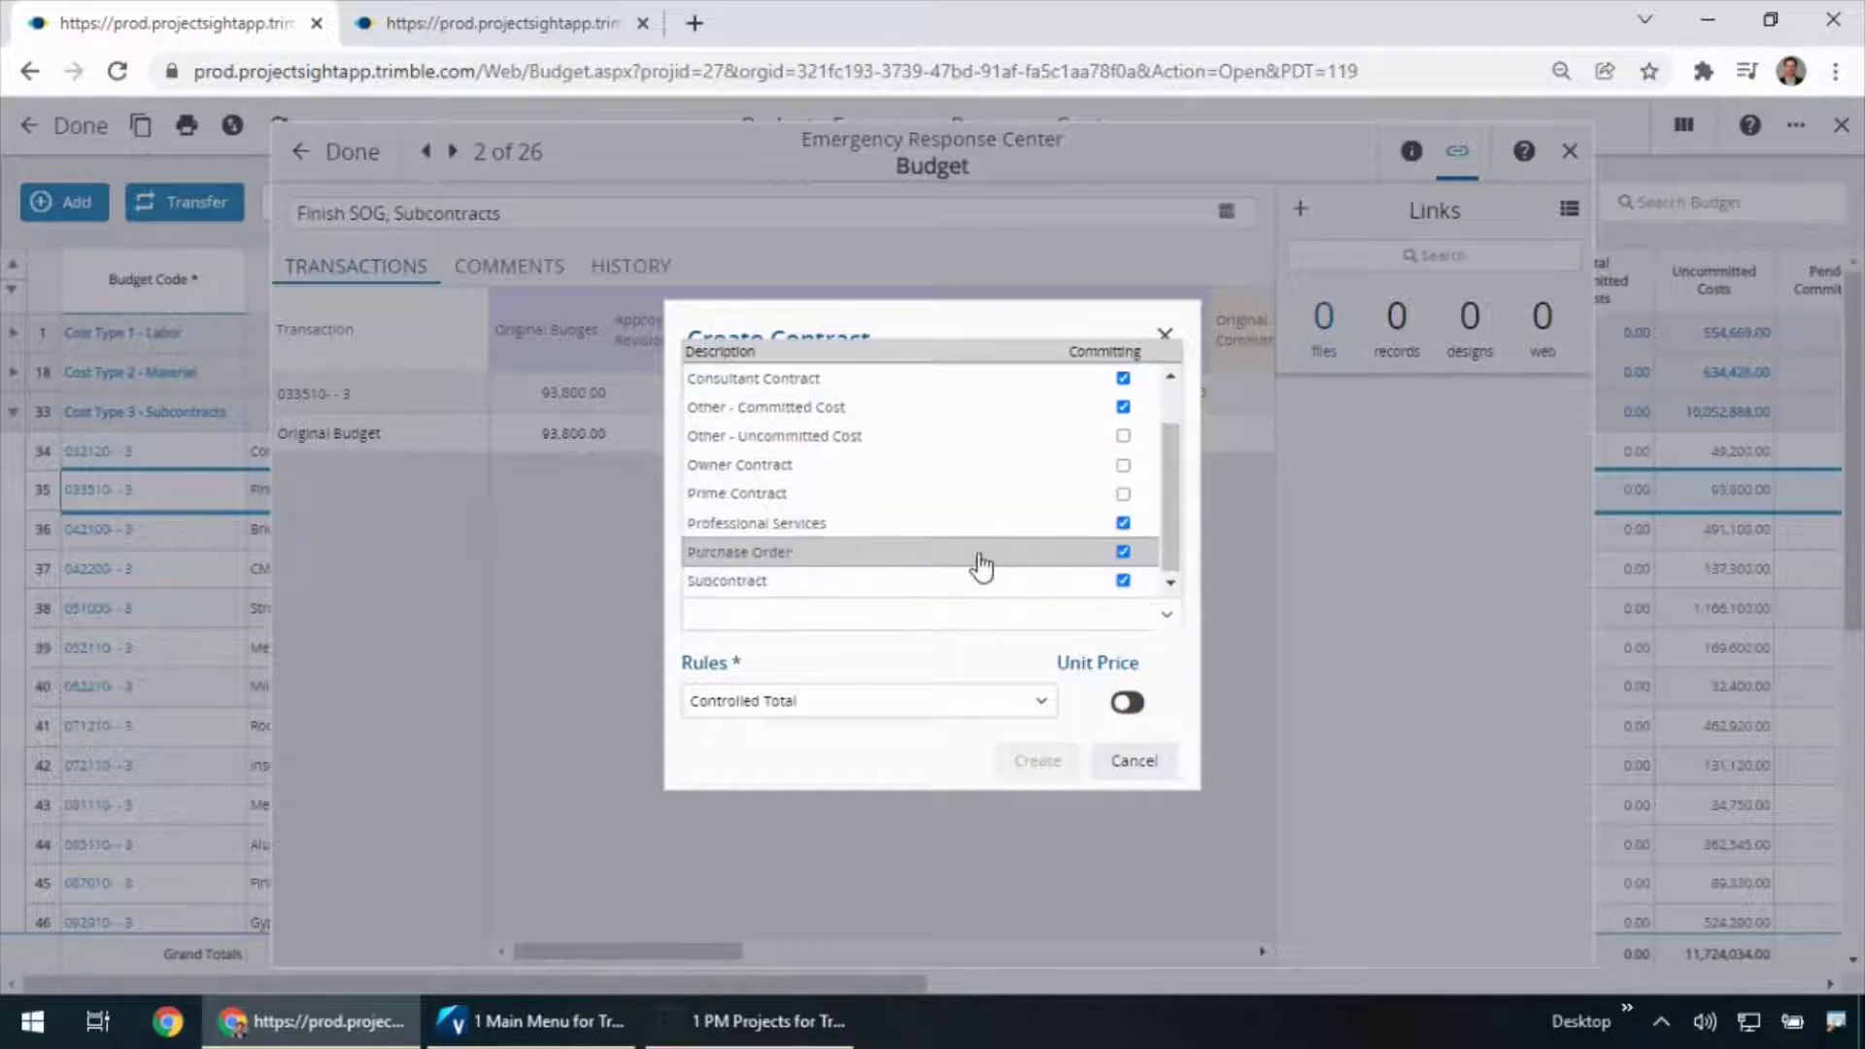
click(969, 580)
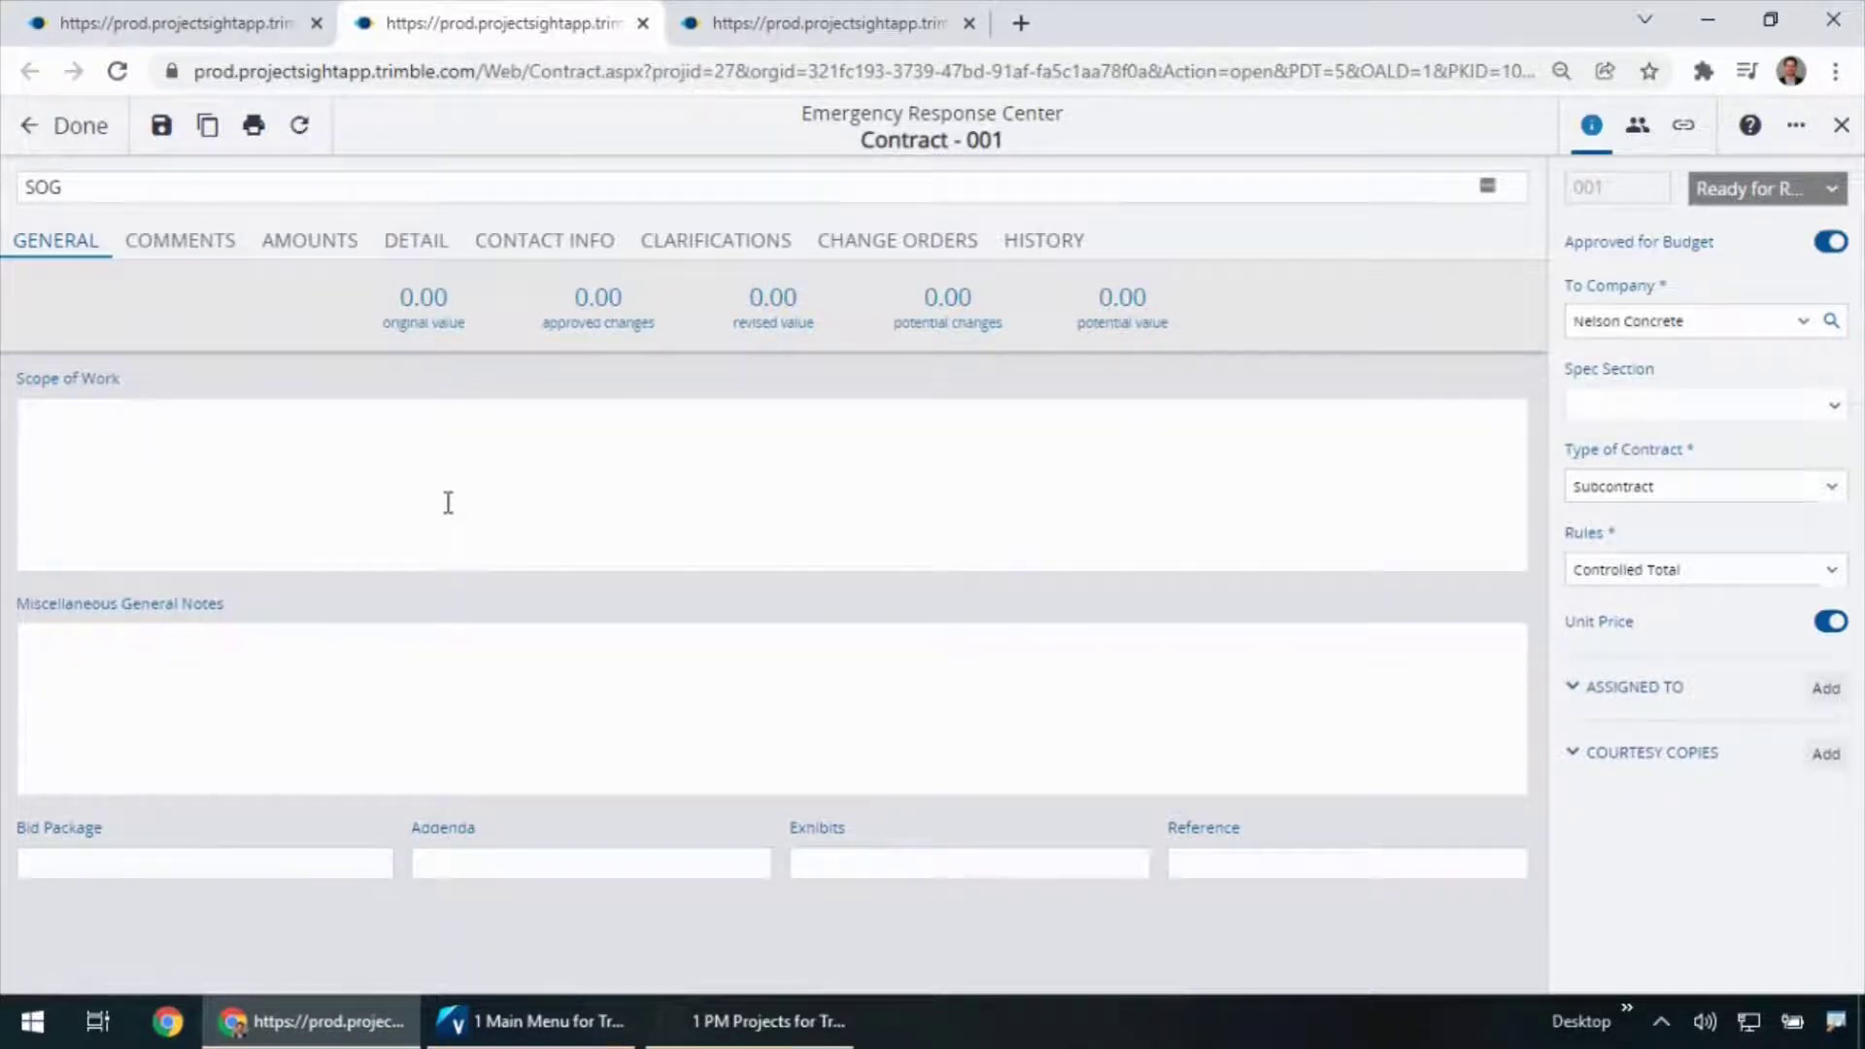
Step: Add schedule-of-values line 001 on the AMOUNTS tab and open its Budget Code lookup
click(299, 254)
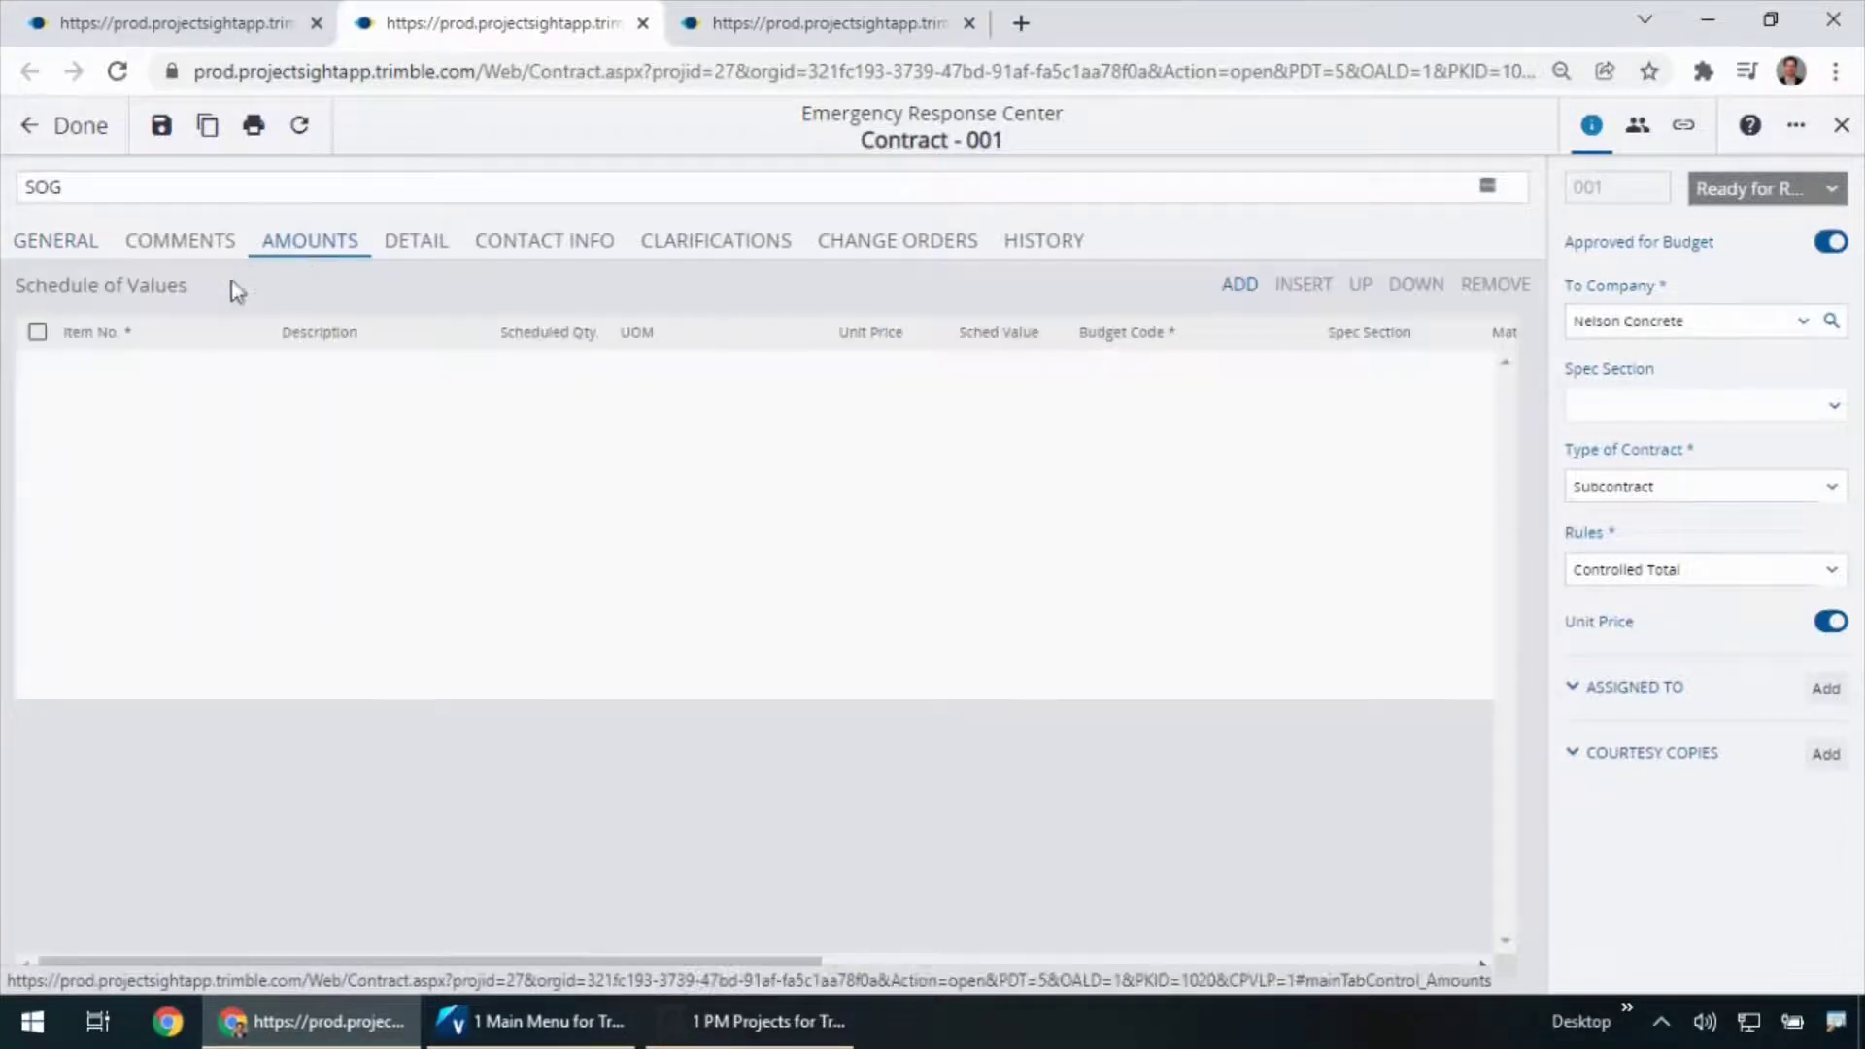
click(1245, 293)
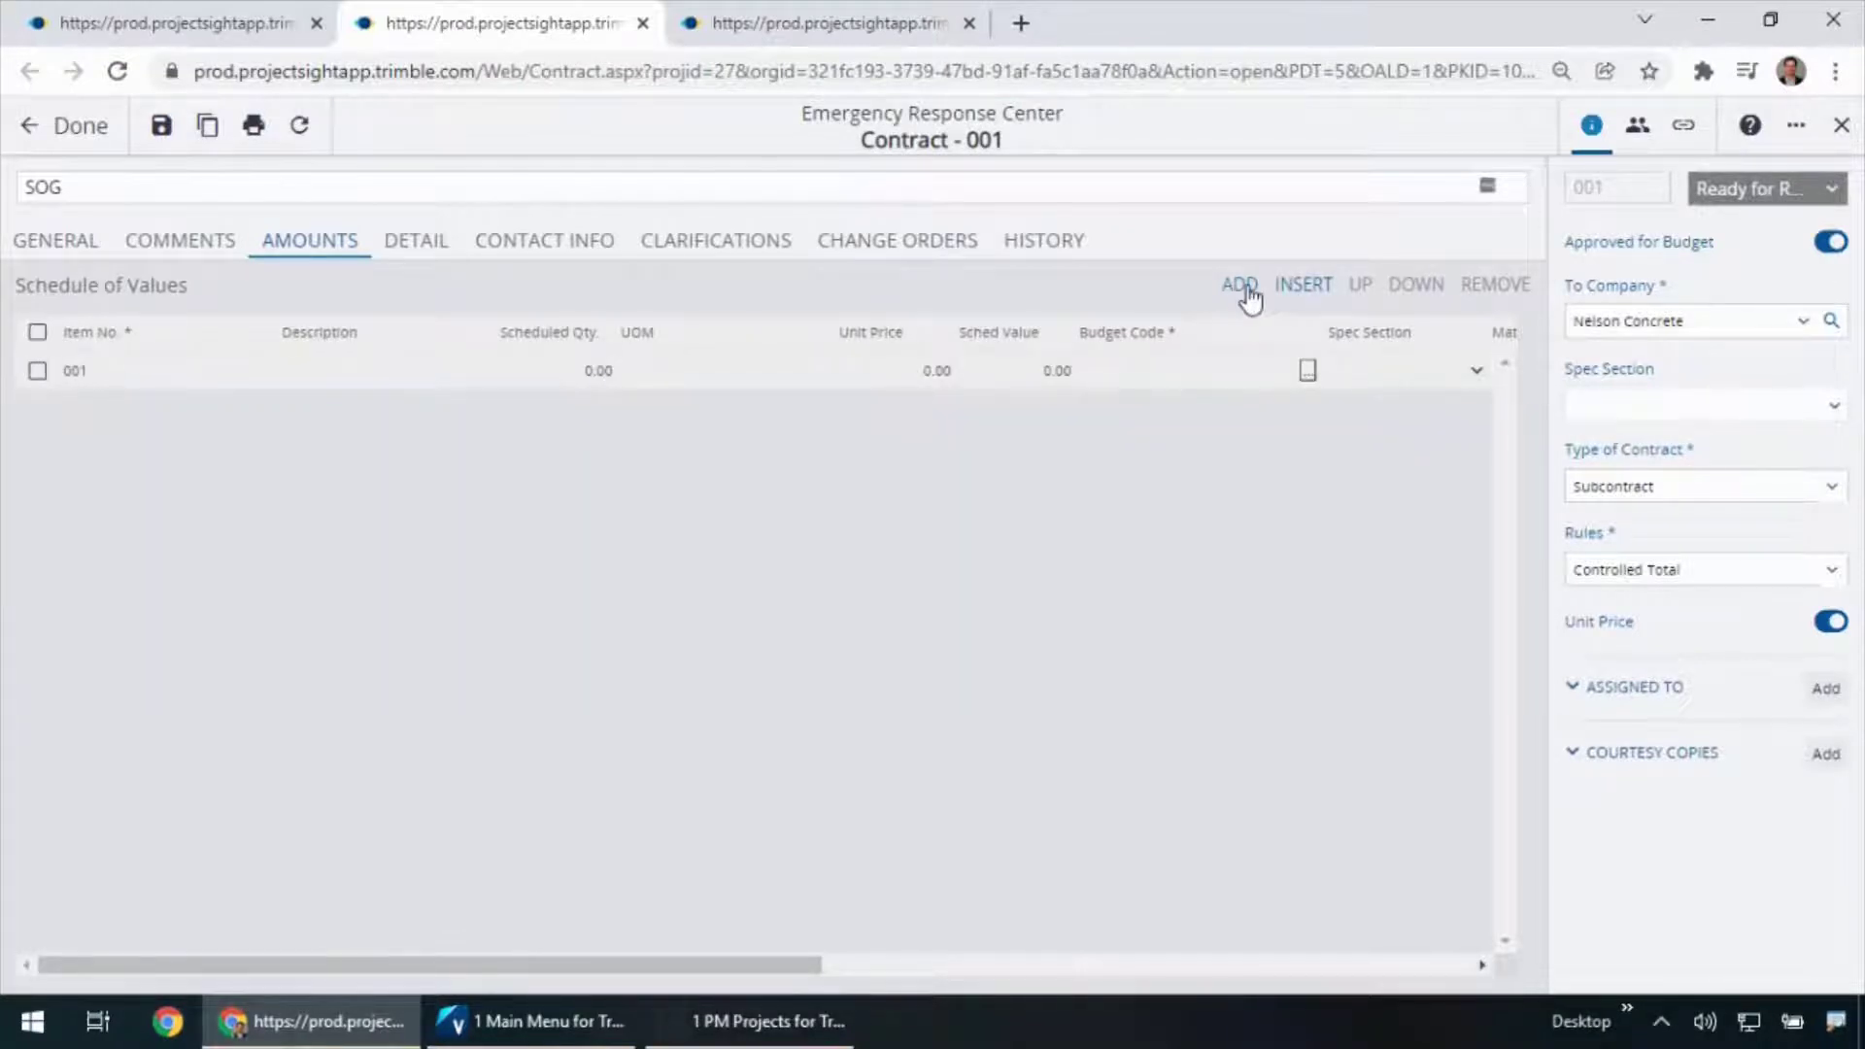
click(1307, 370)
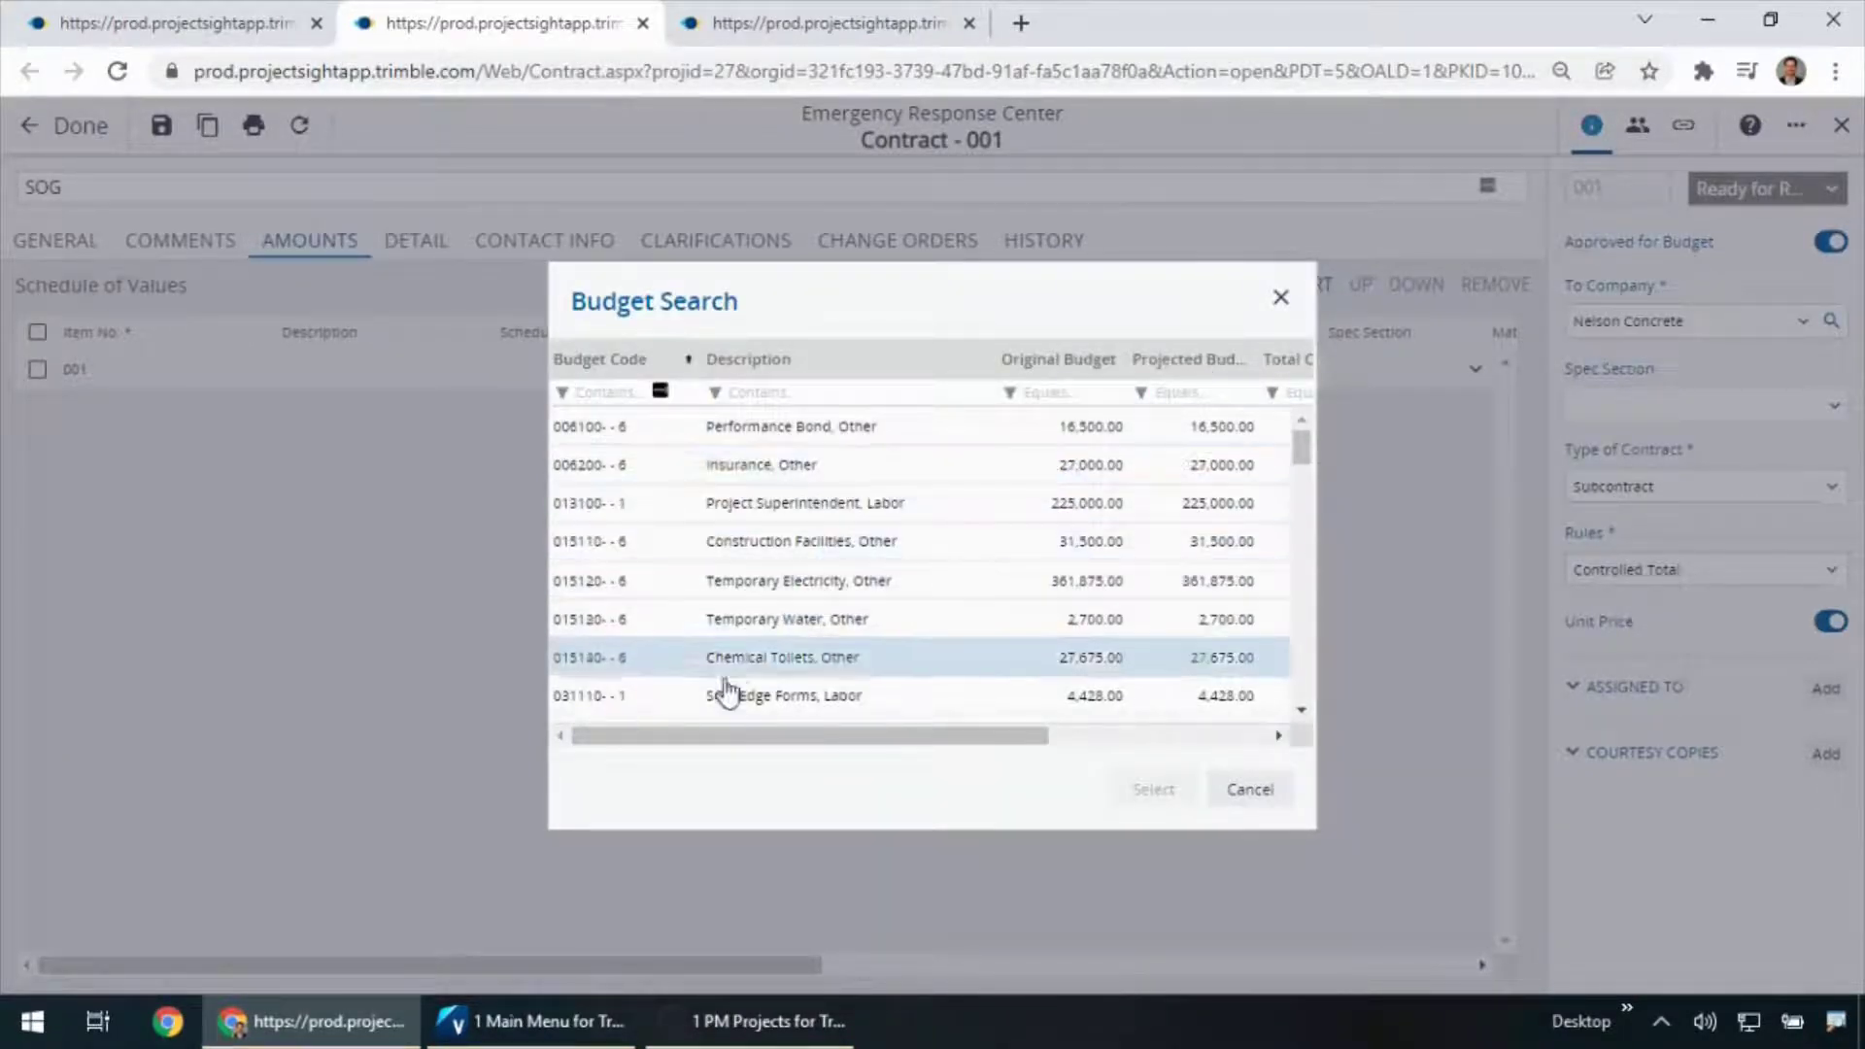
Step: Filter budget codes by description 'so' and pick 033510 Finish SOG, Subcontracts
click(644, 705)
scroll(644, 705, down, 1)
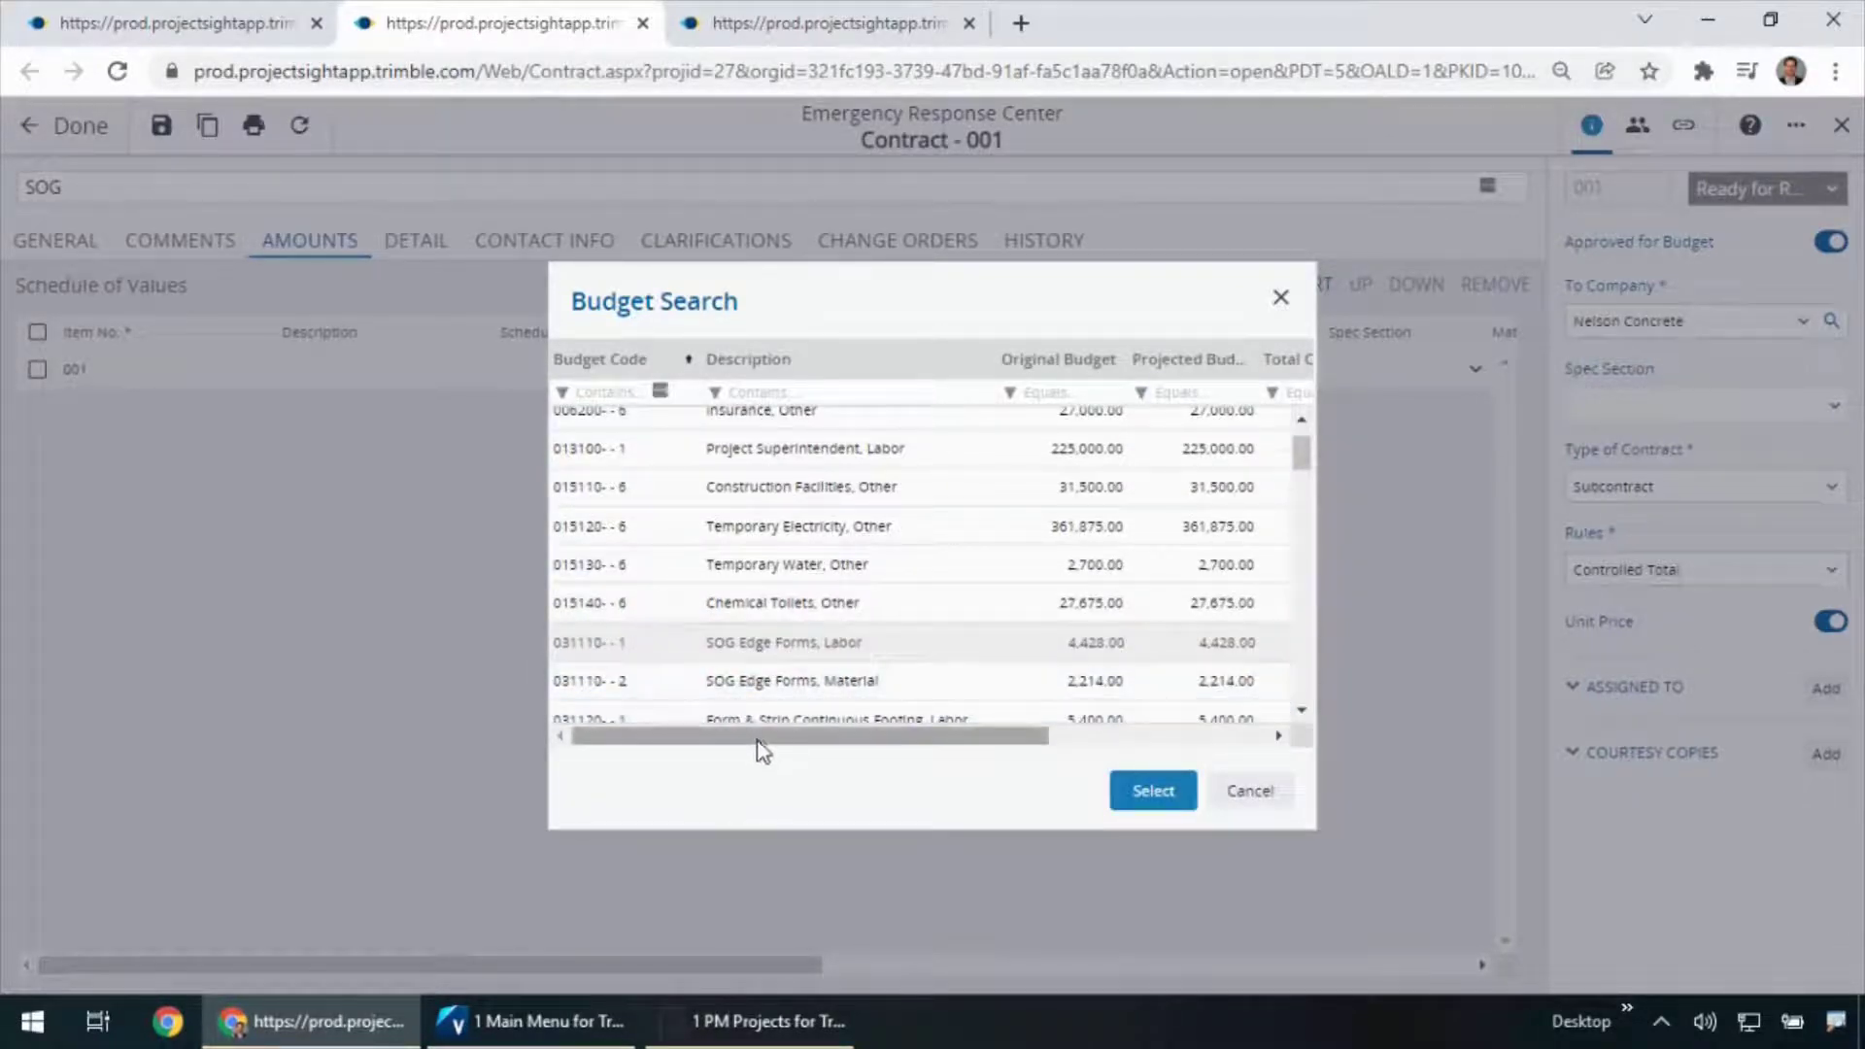
drag(766, 744, 949, 741)
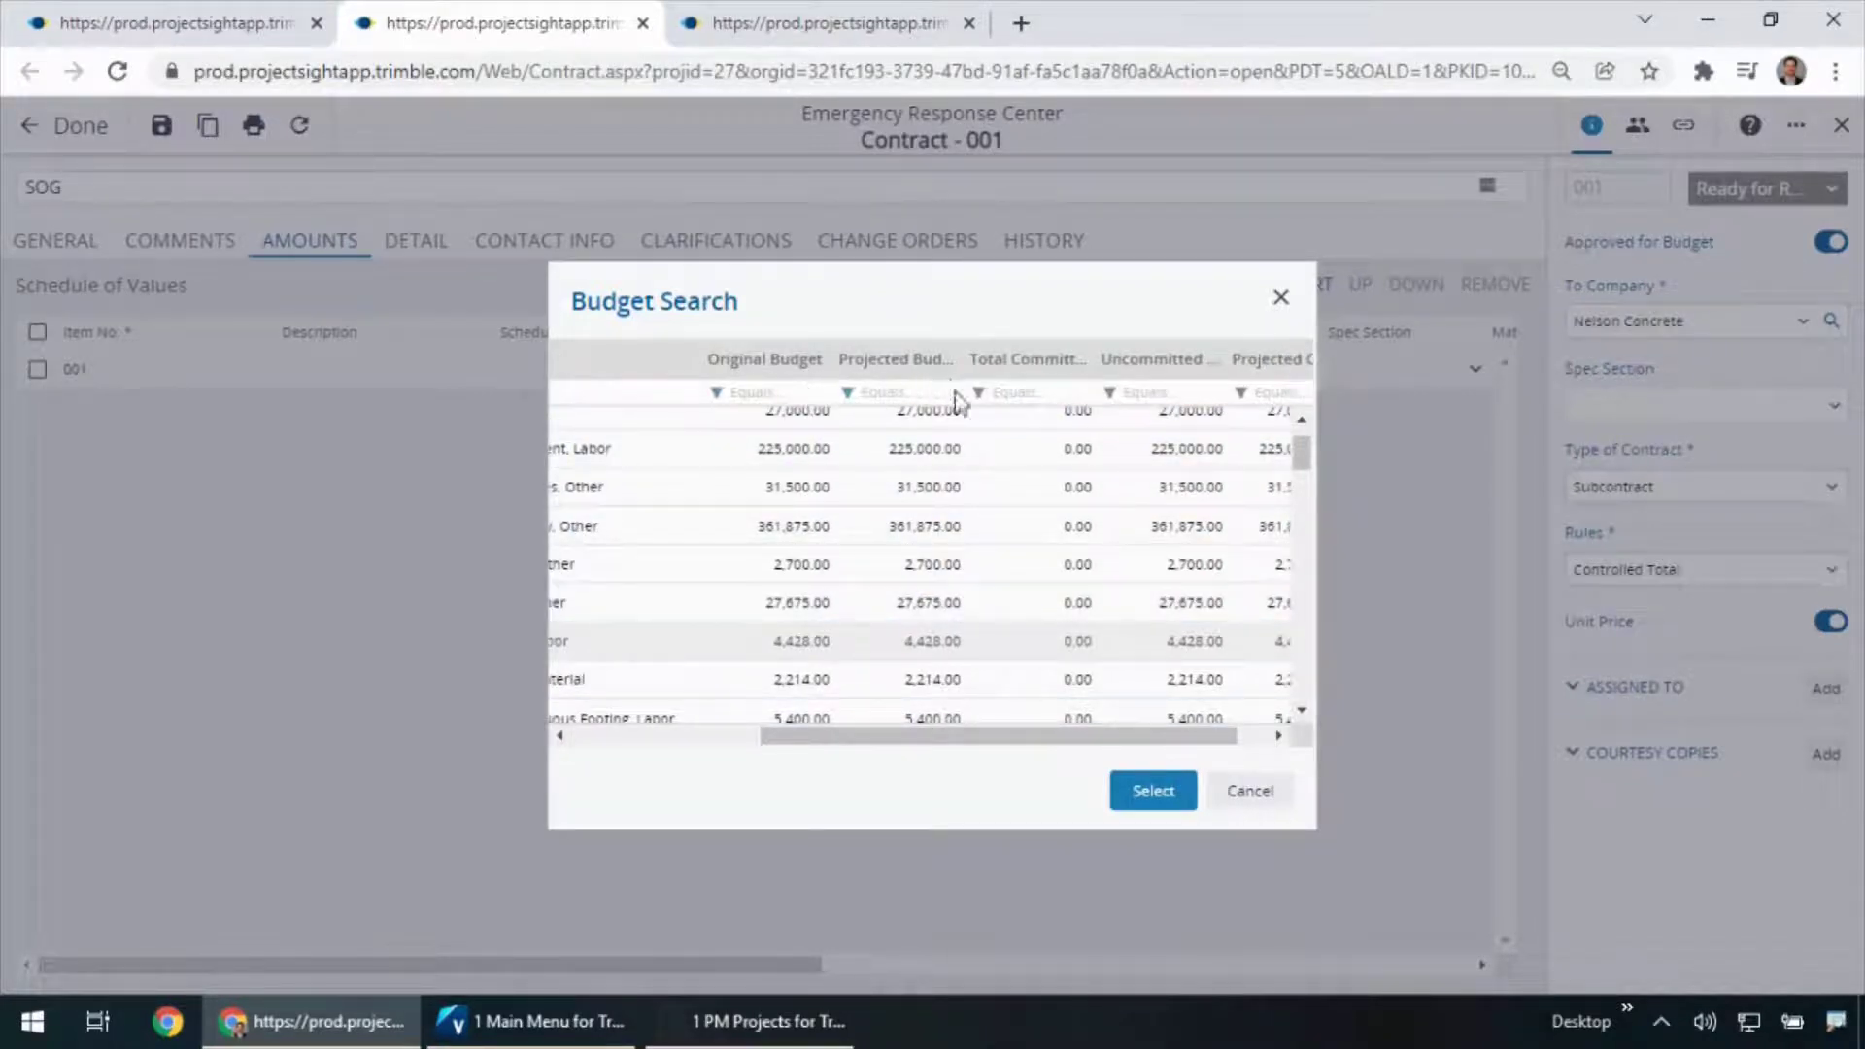
drag(1033, 753, 828, 754)
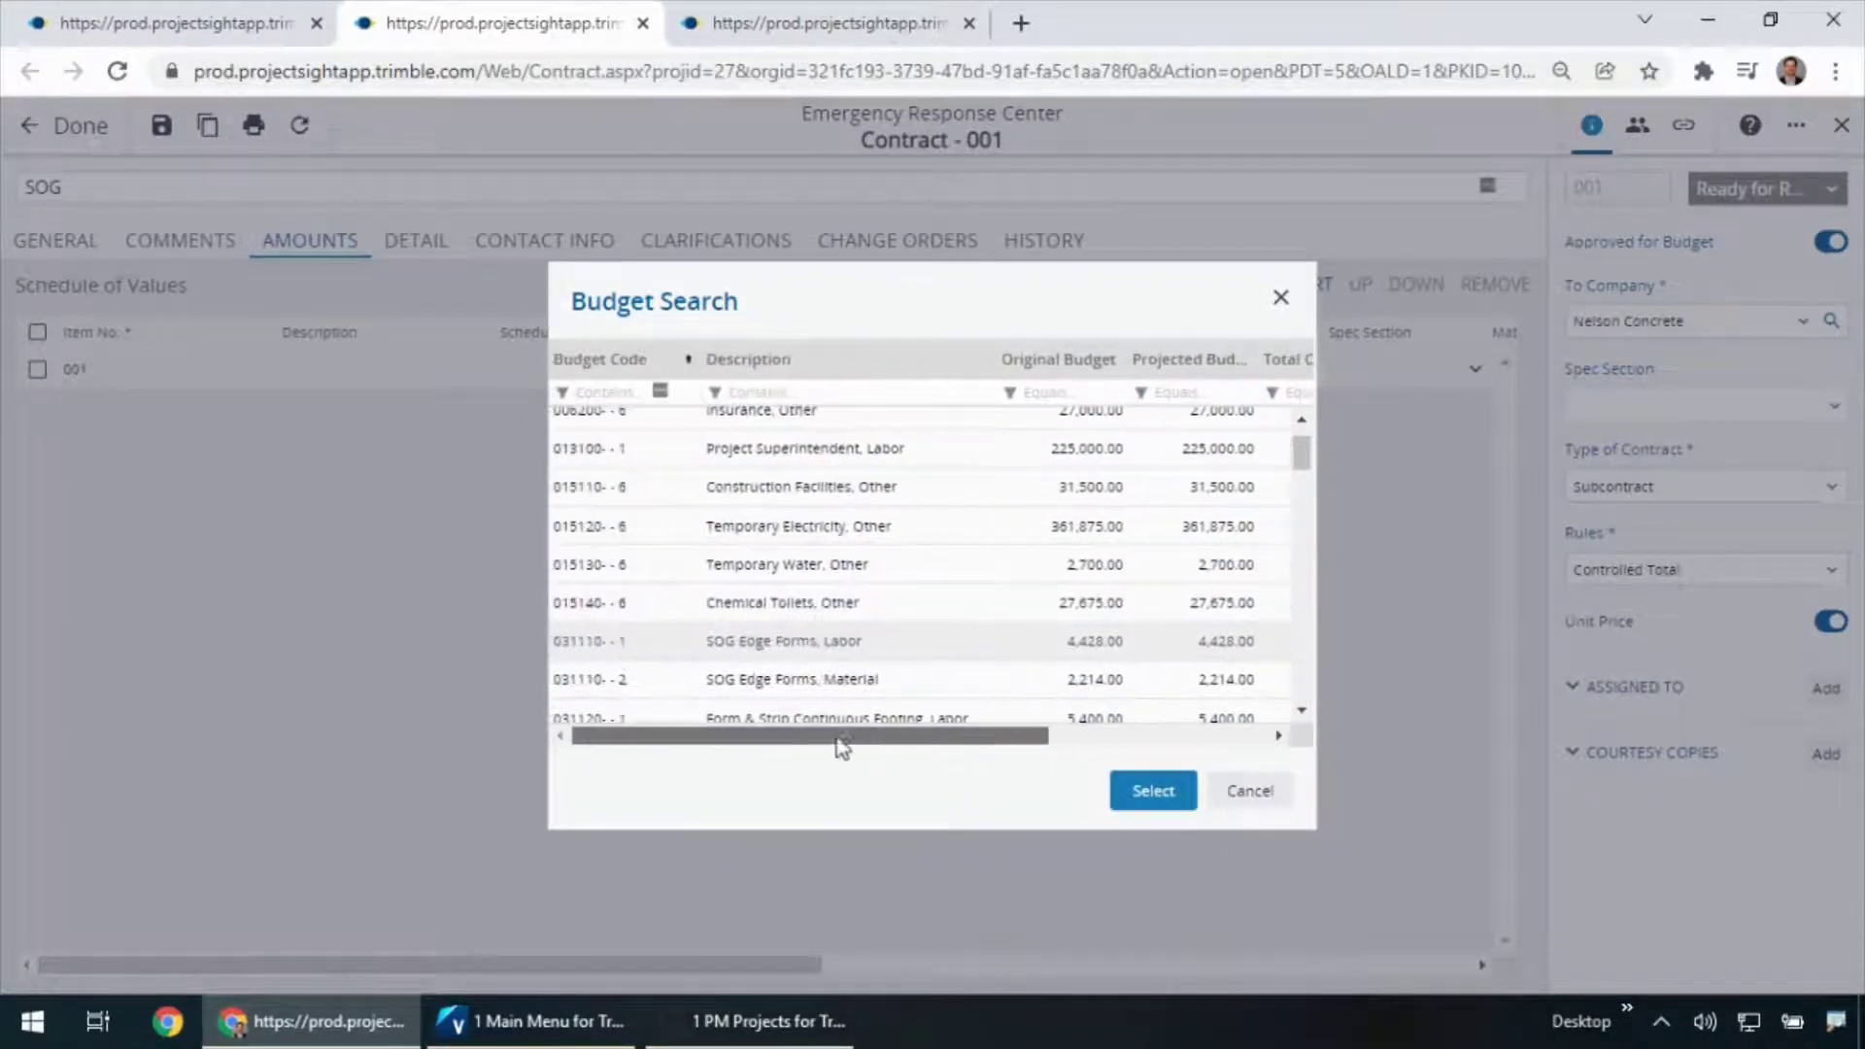
click(778, 394)
text(so)
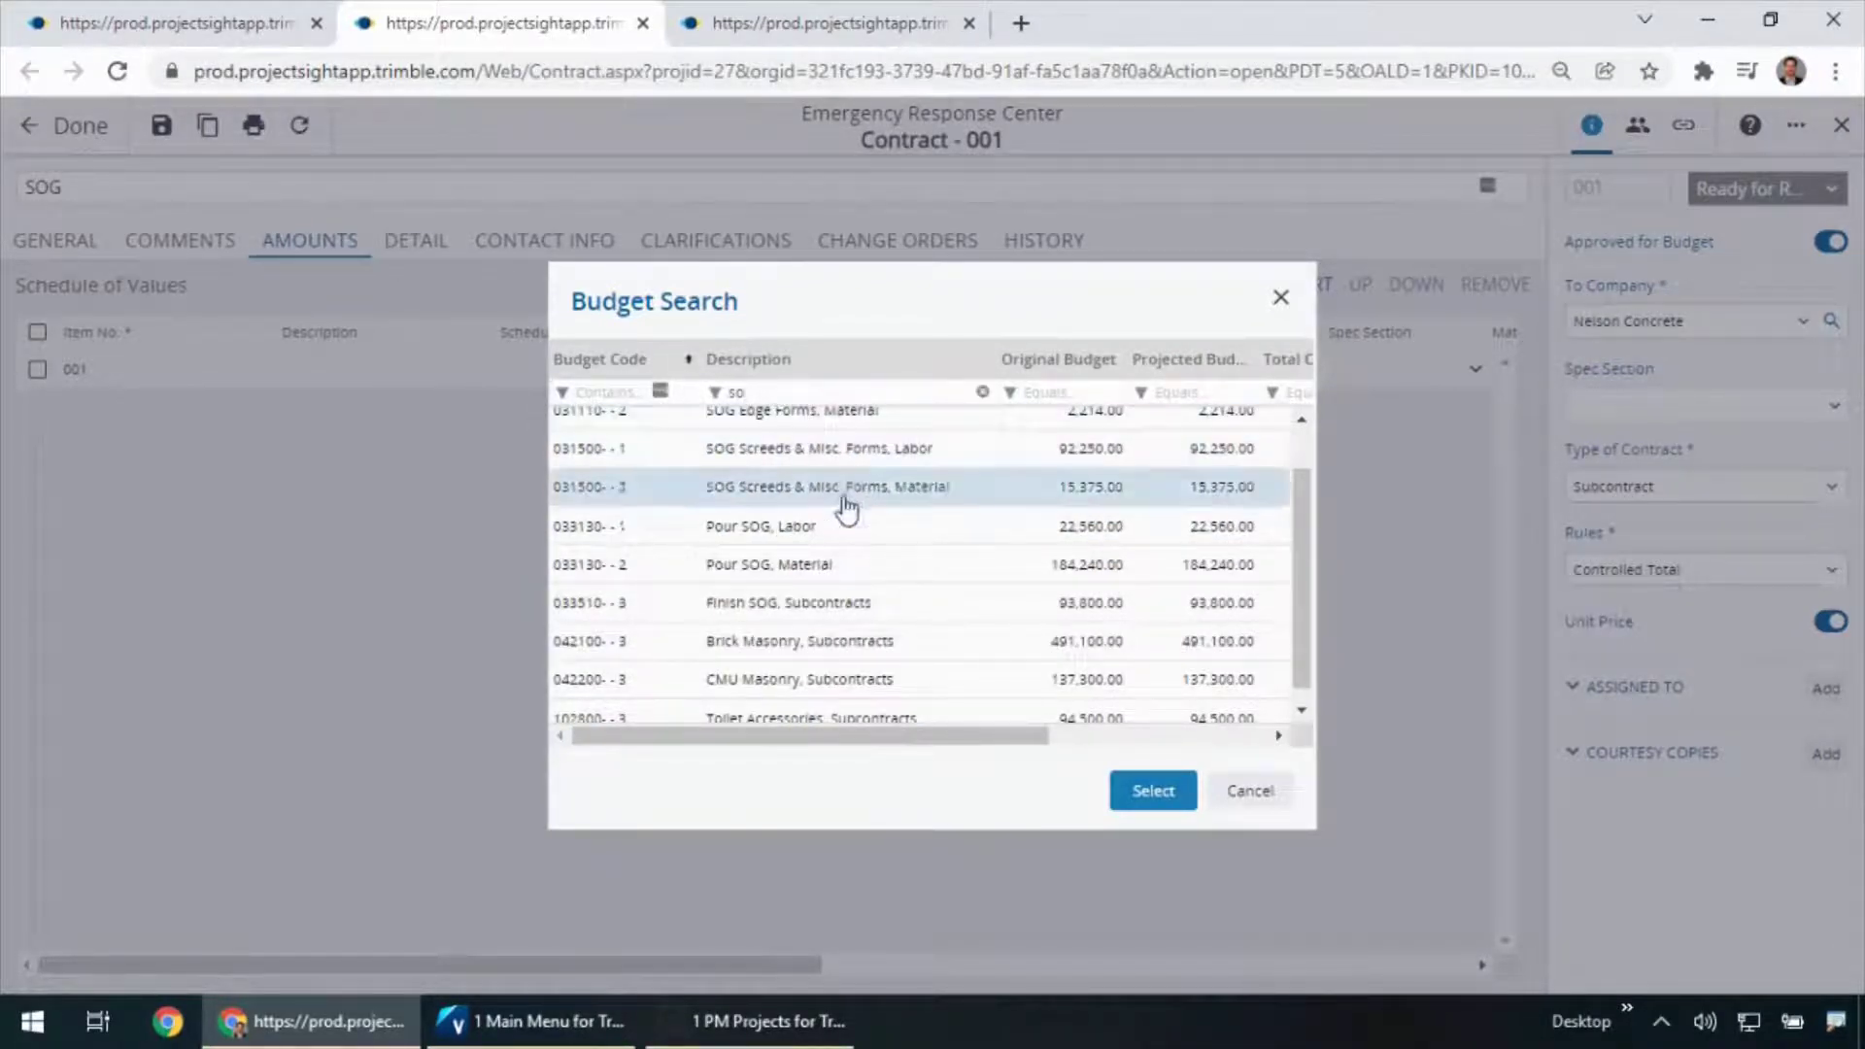
click(692, 612)
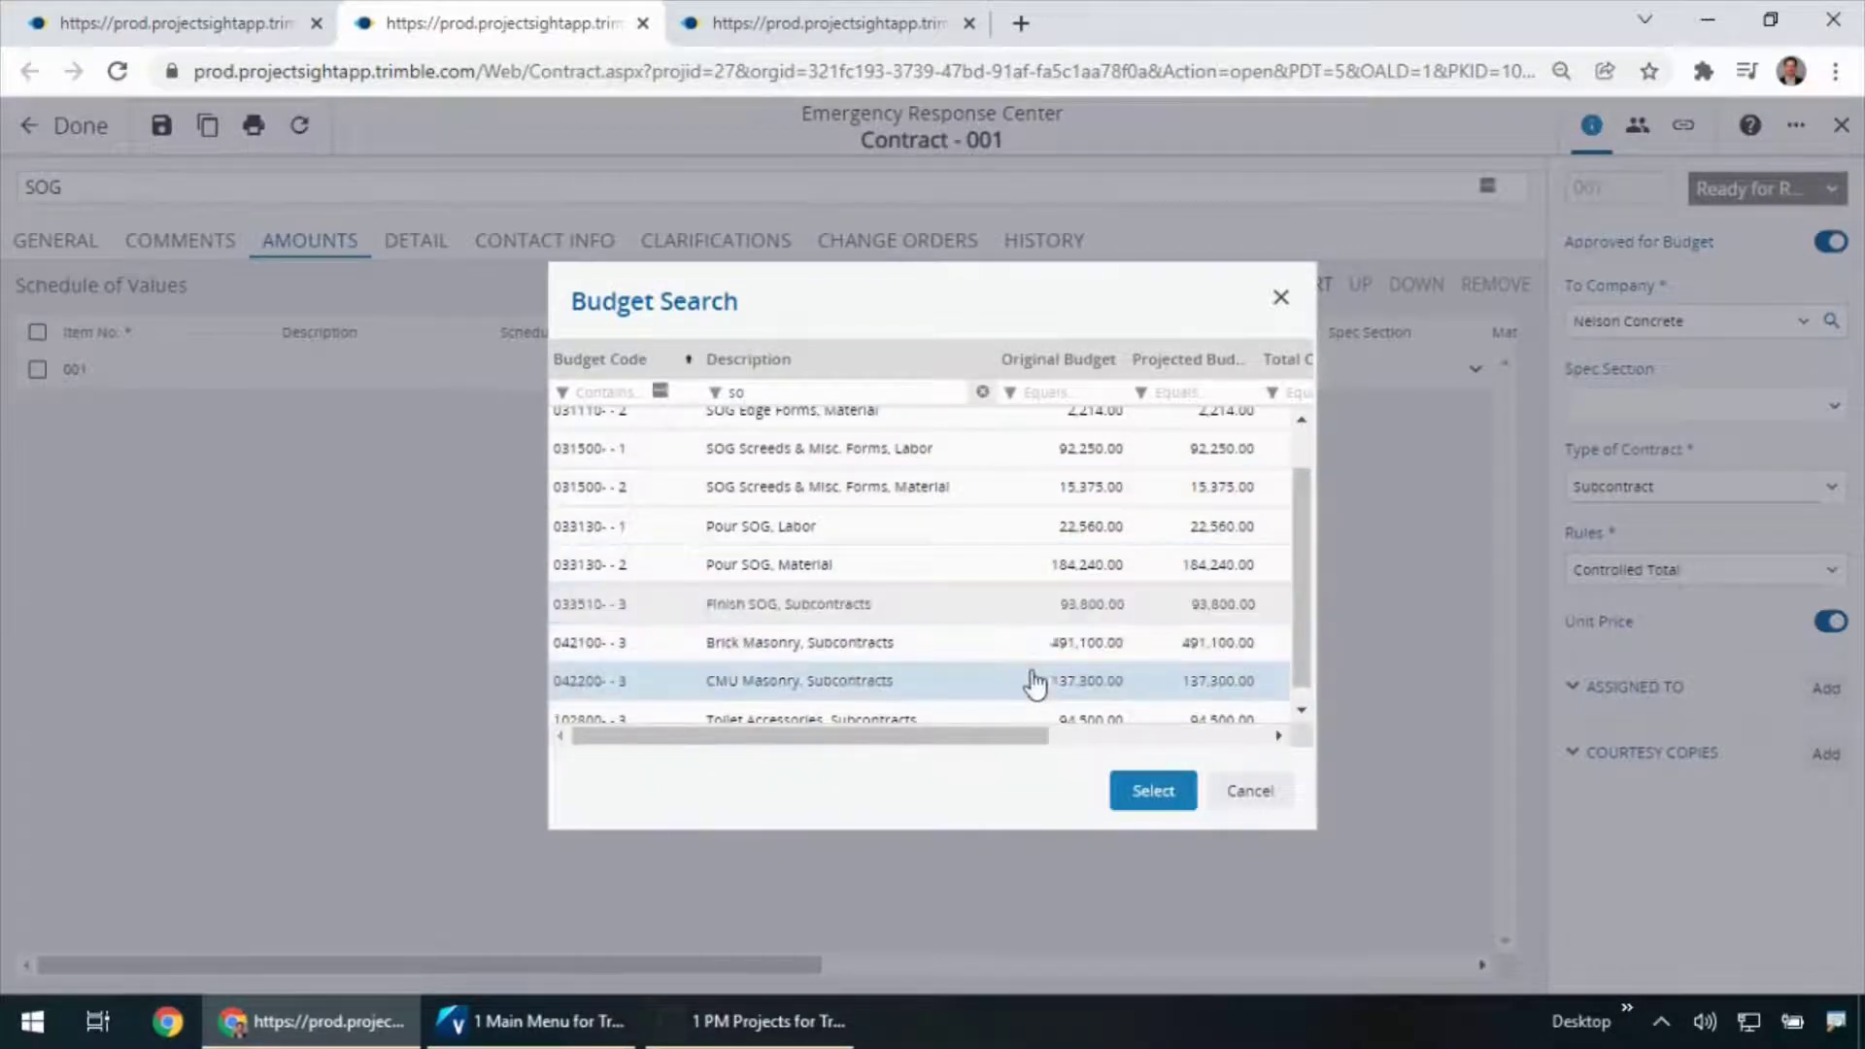
Step: Code schedule line 001 as 033510-3 Finish SOG, Subcontracts with quantity 1 and unit price 80,000.00
click(1151, 793)
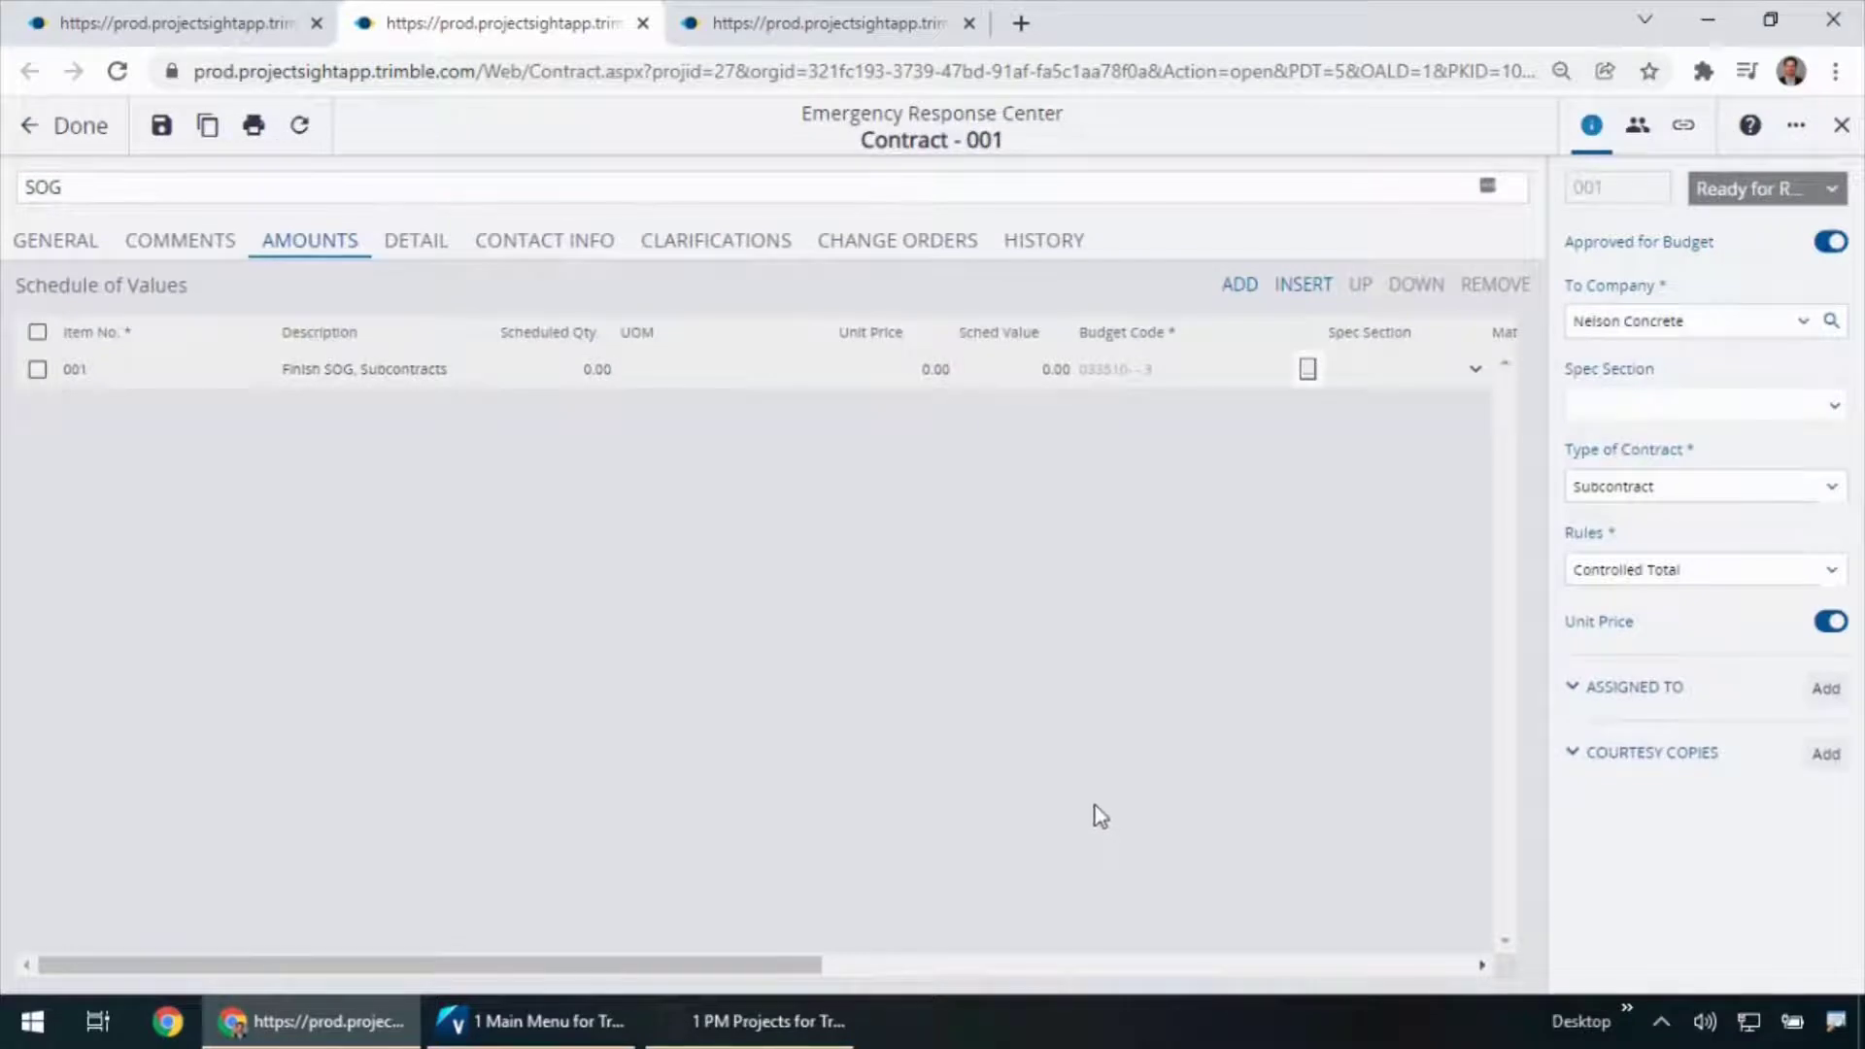
click(544, 371)
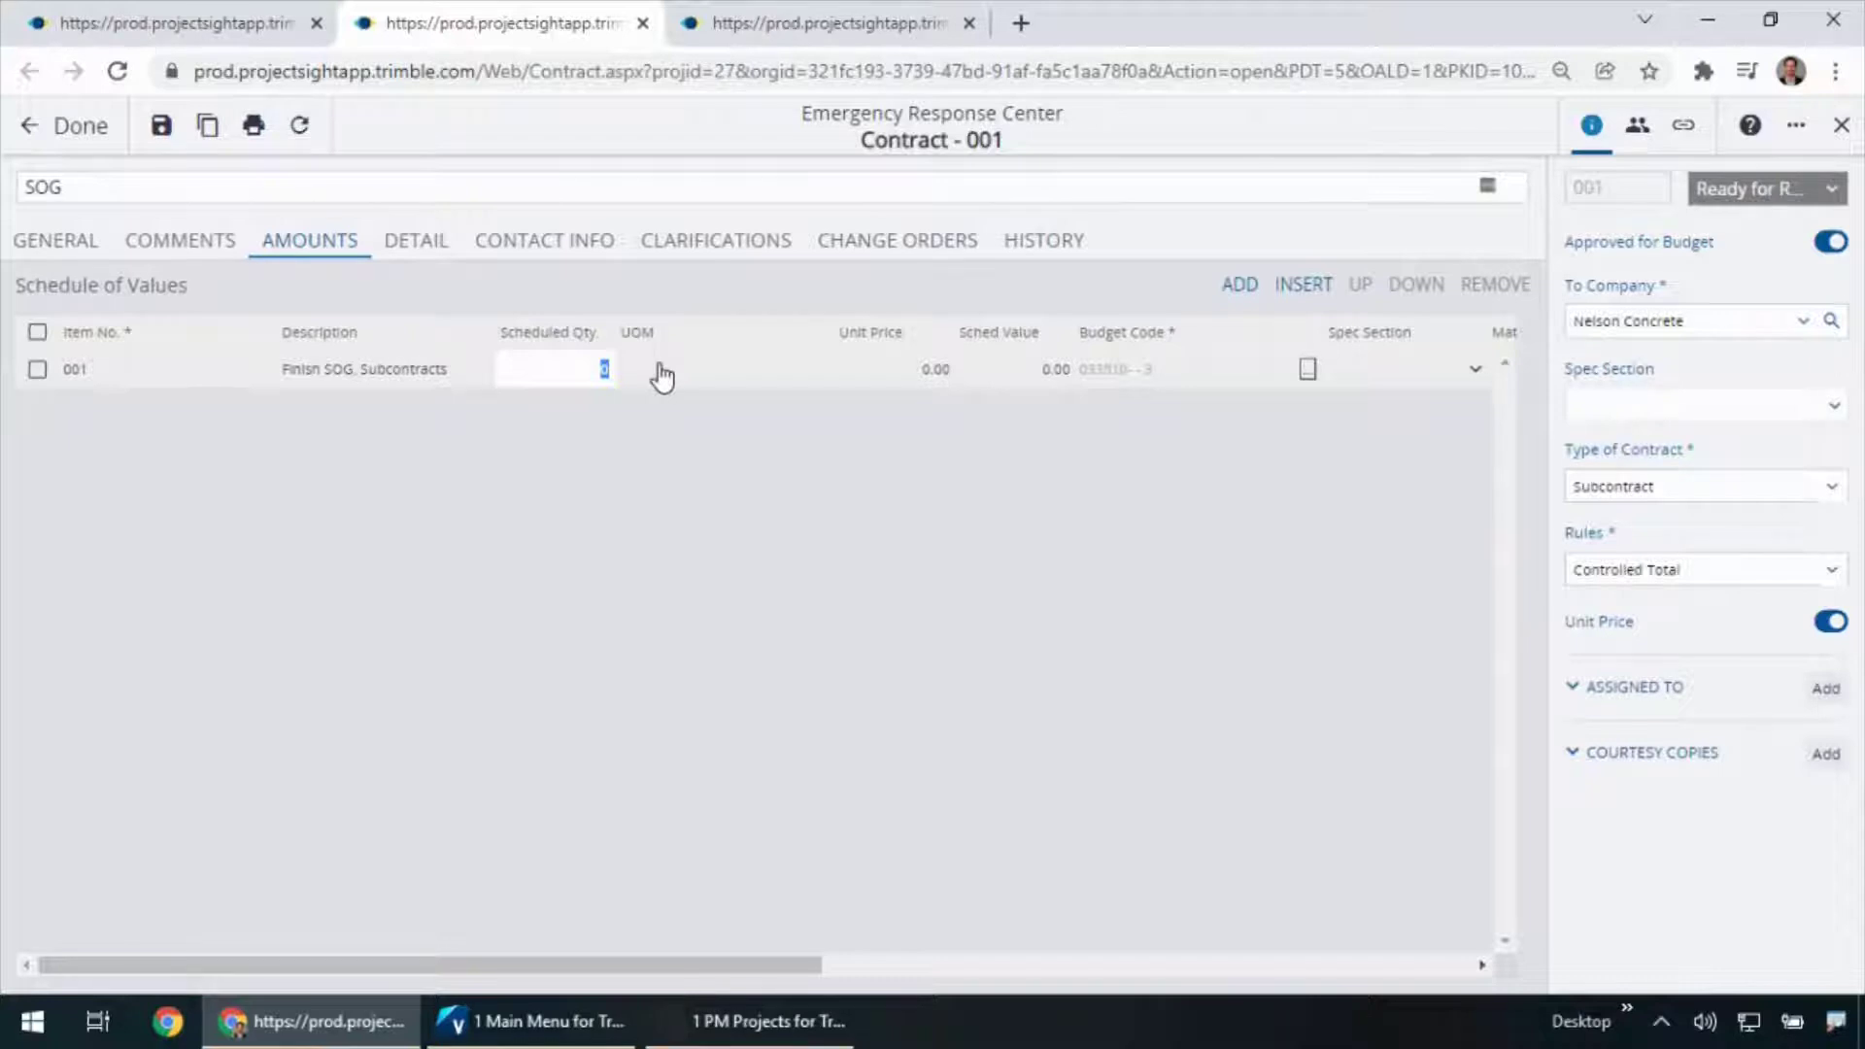
text(1)
key(Tab)
key(Tab)
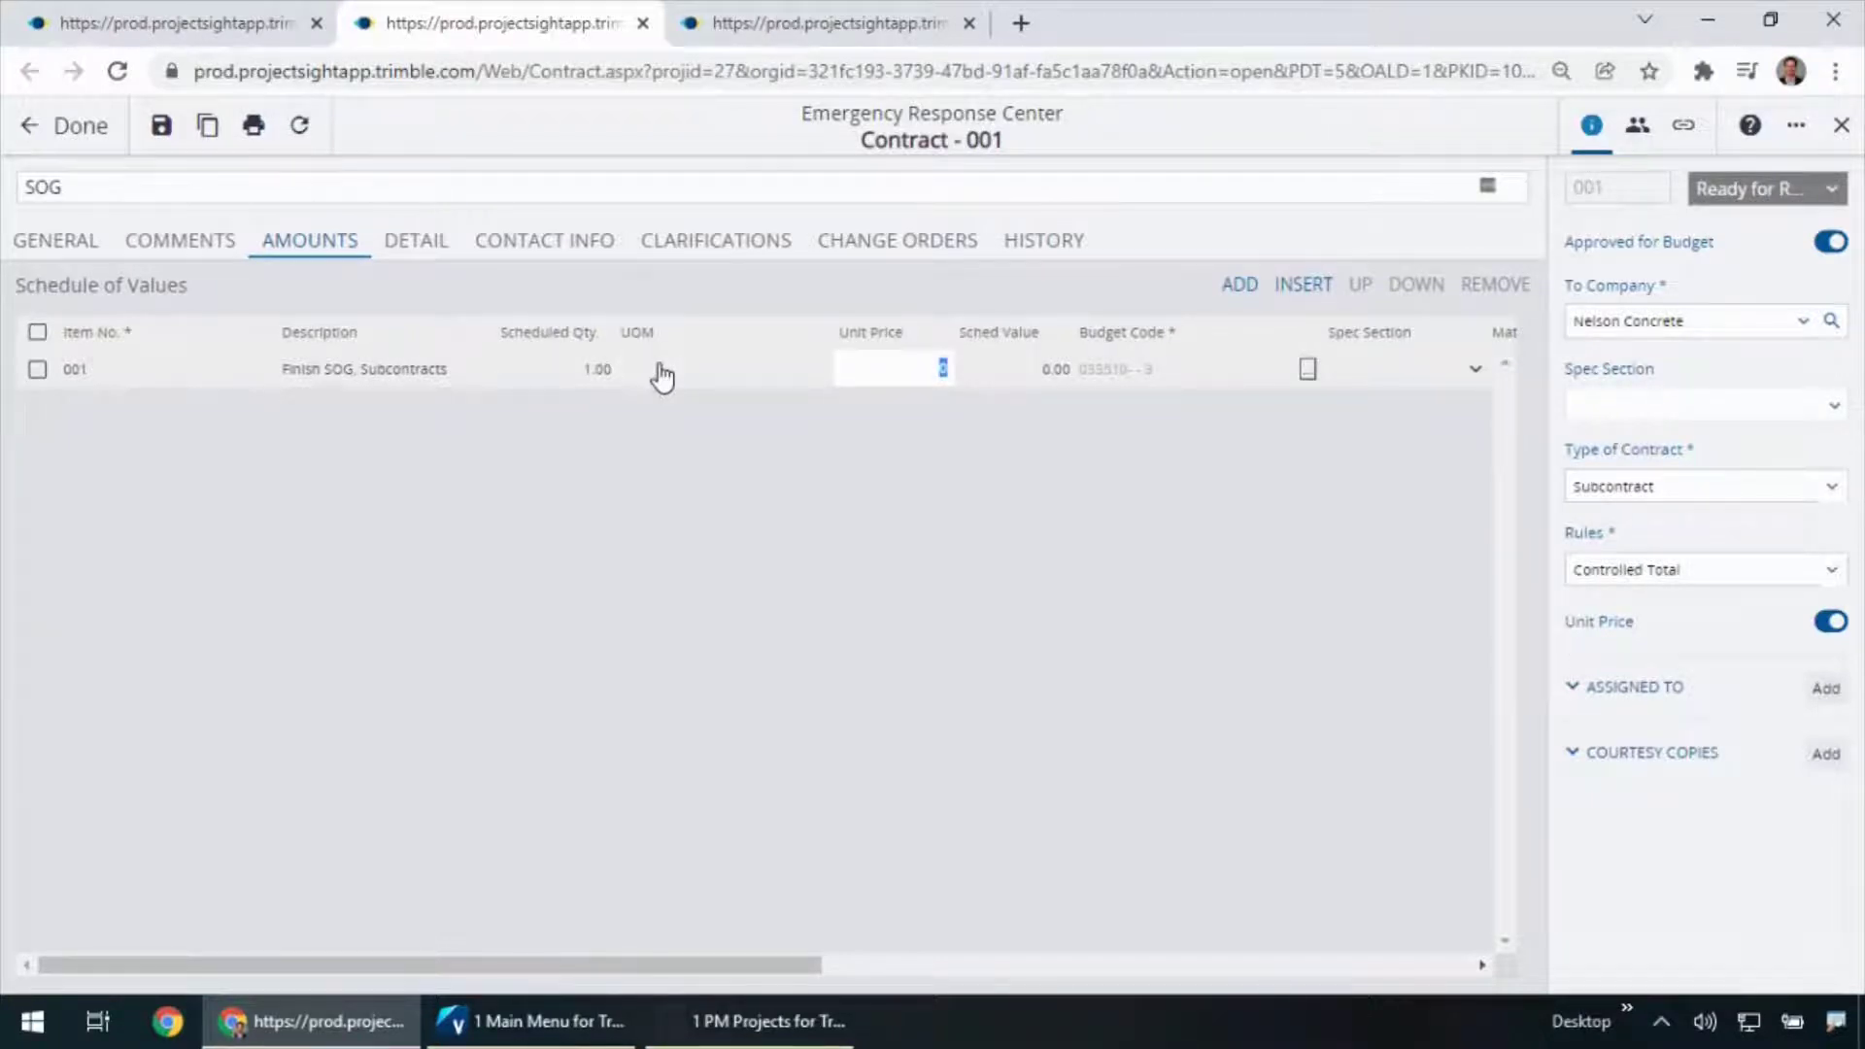
text(4)
key(Tab)
click(660, 377)
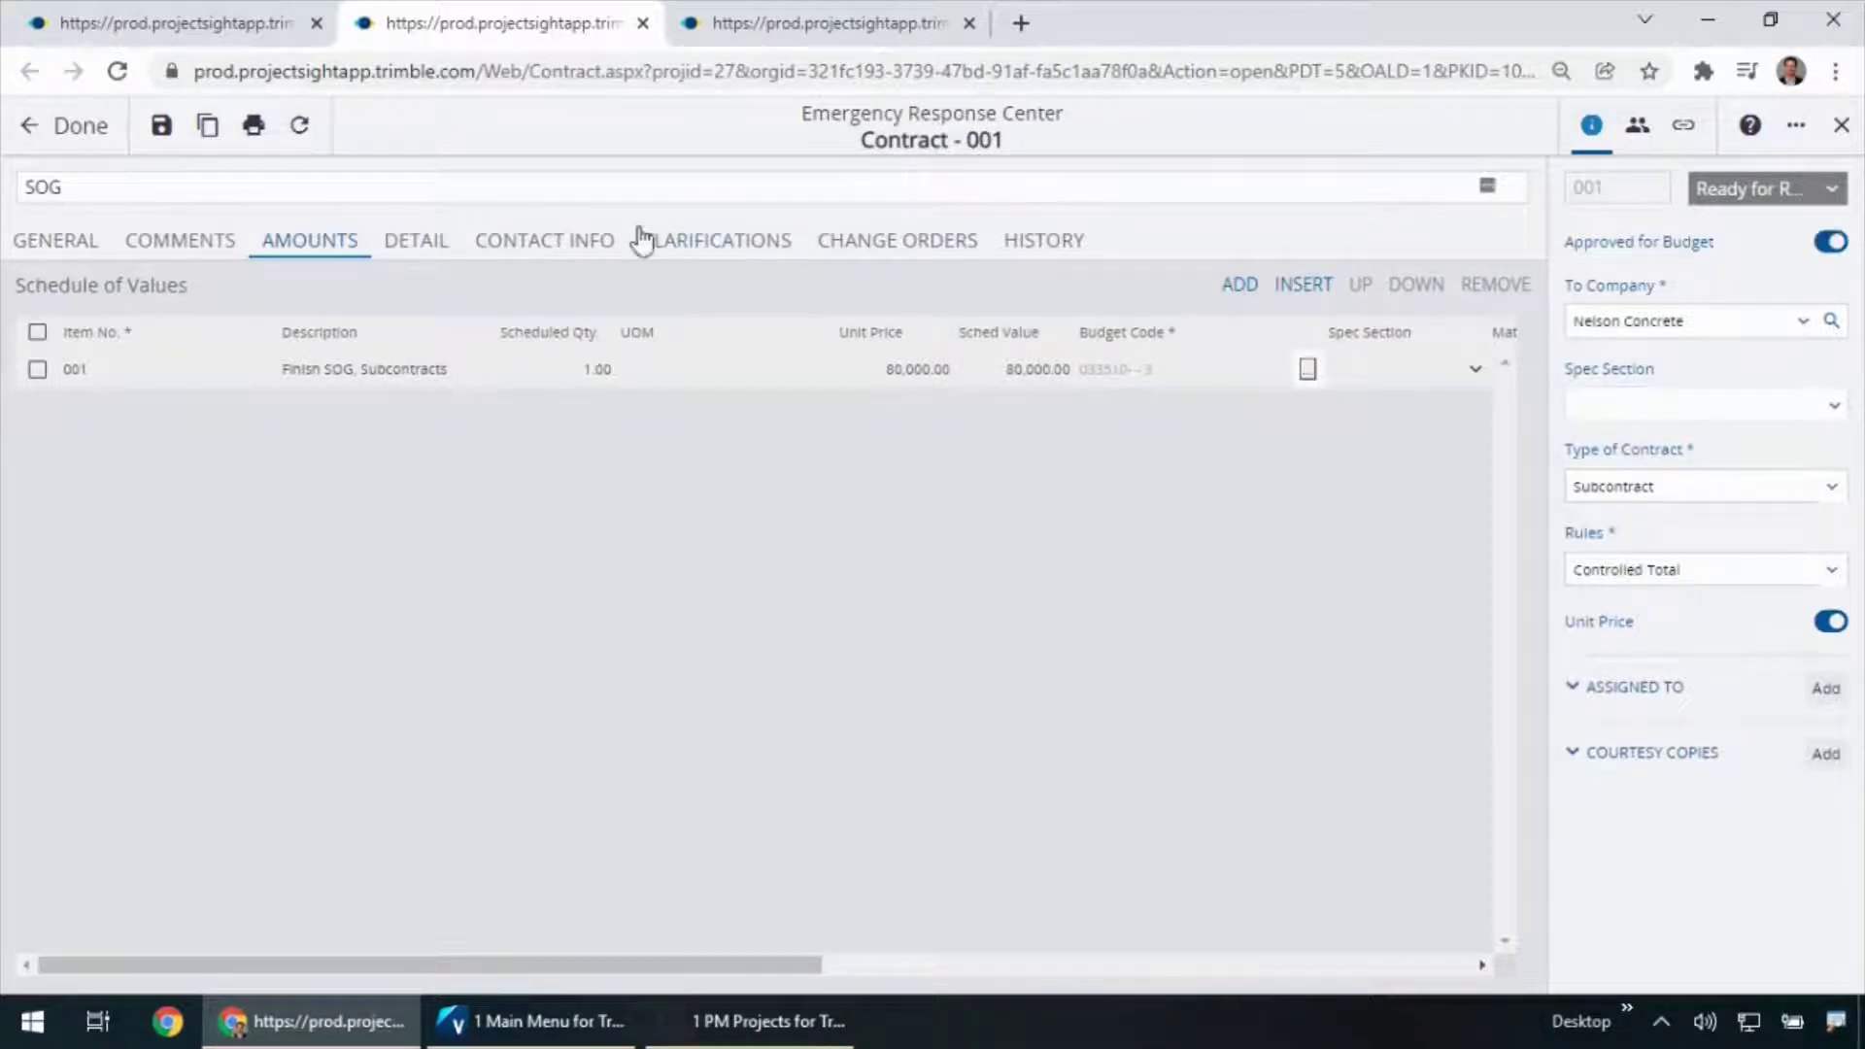
Step: Set Contract 001's contract date to today, 1/31/2022
click(419, 249)
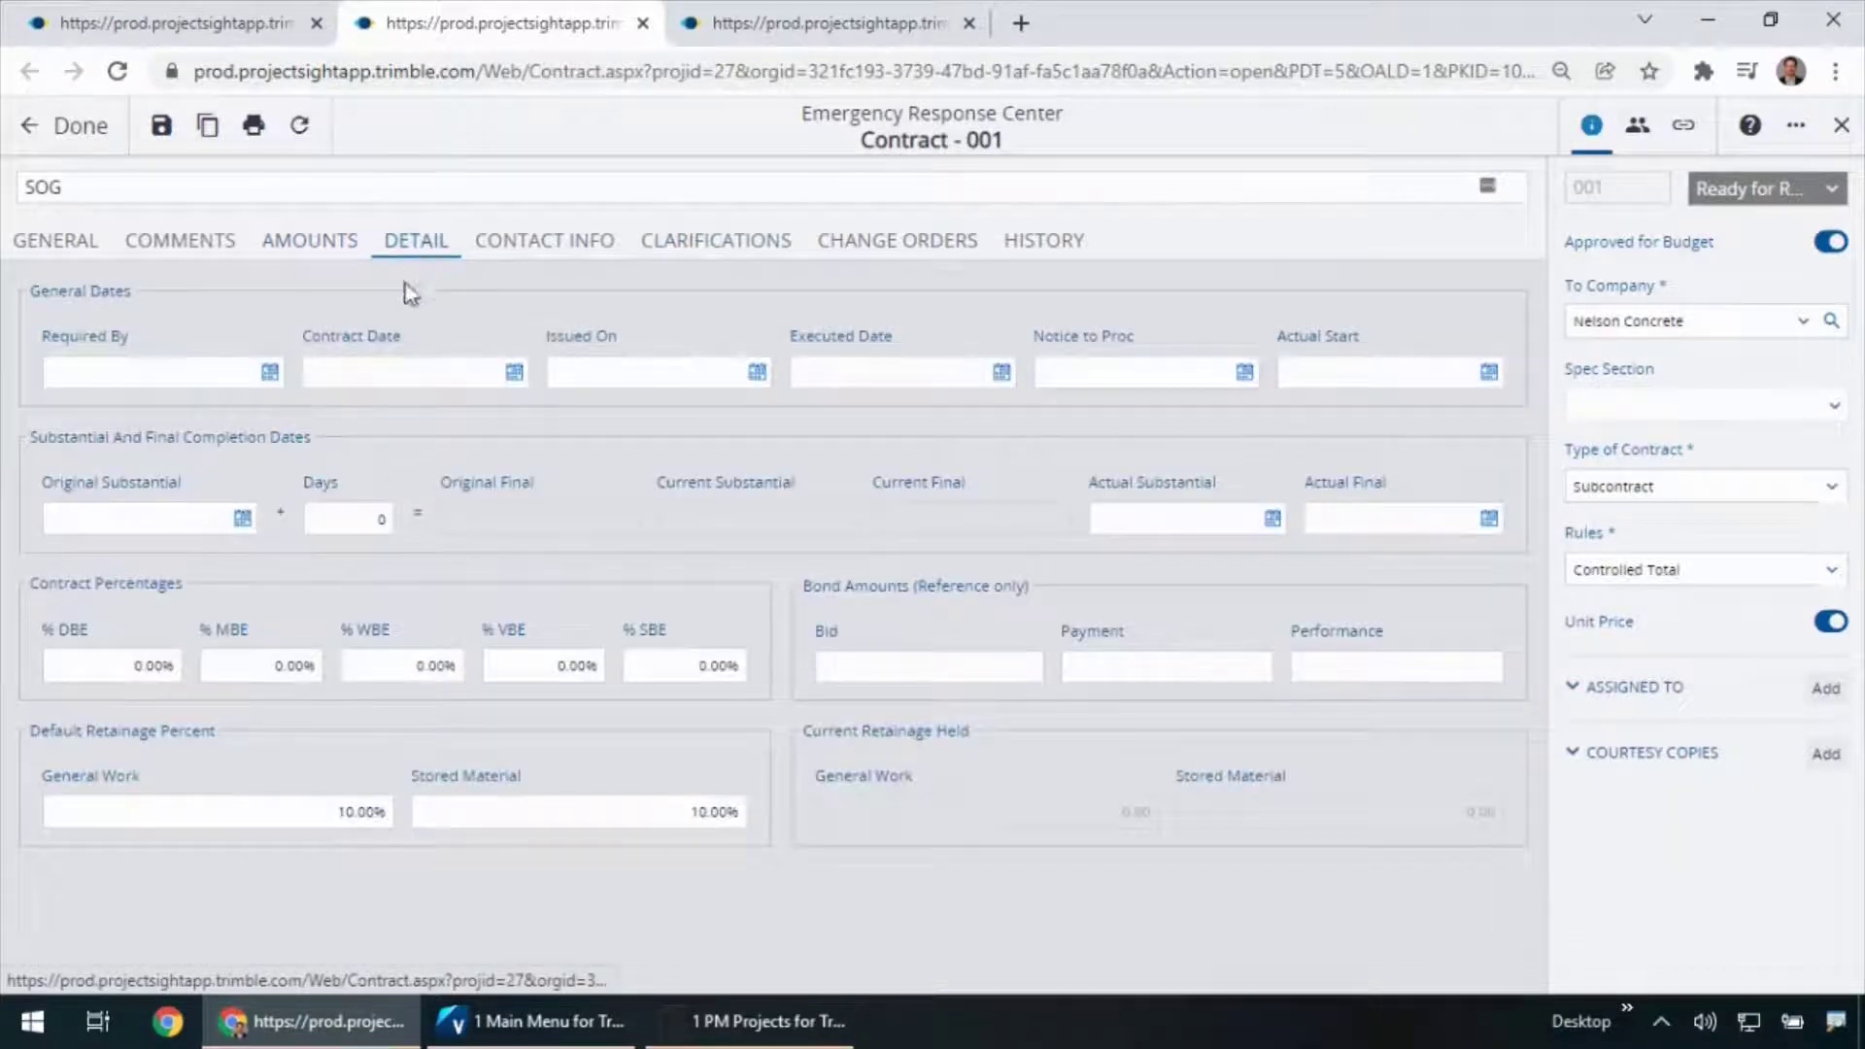
click(513, 372)
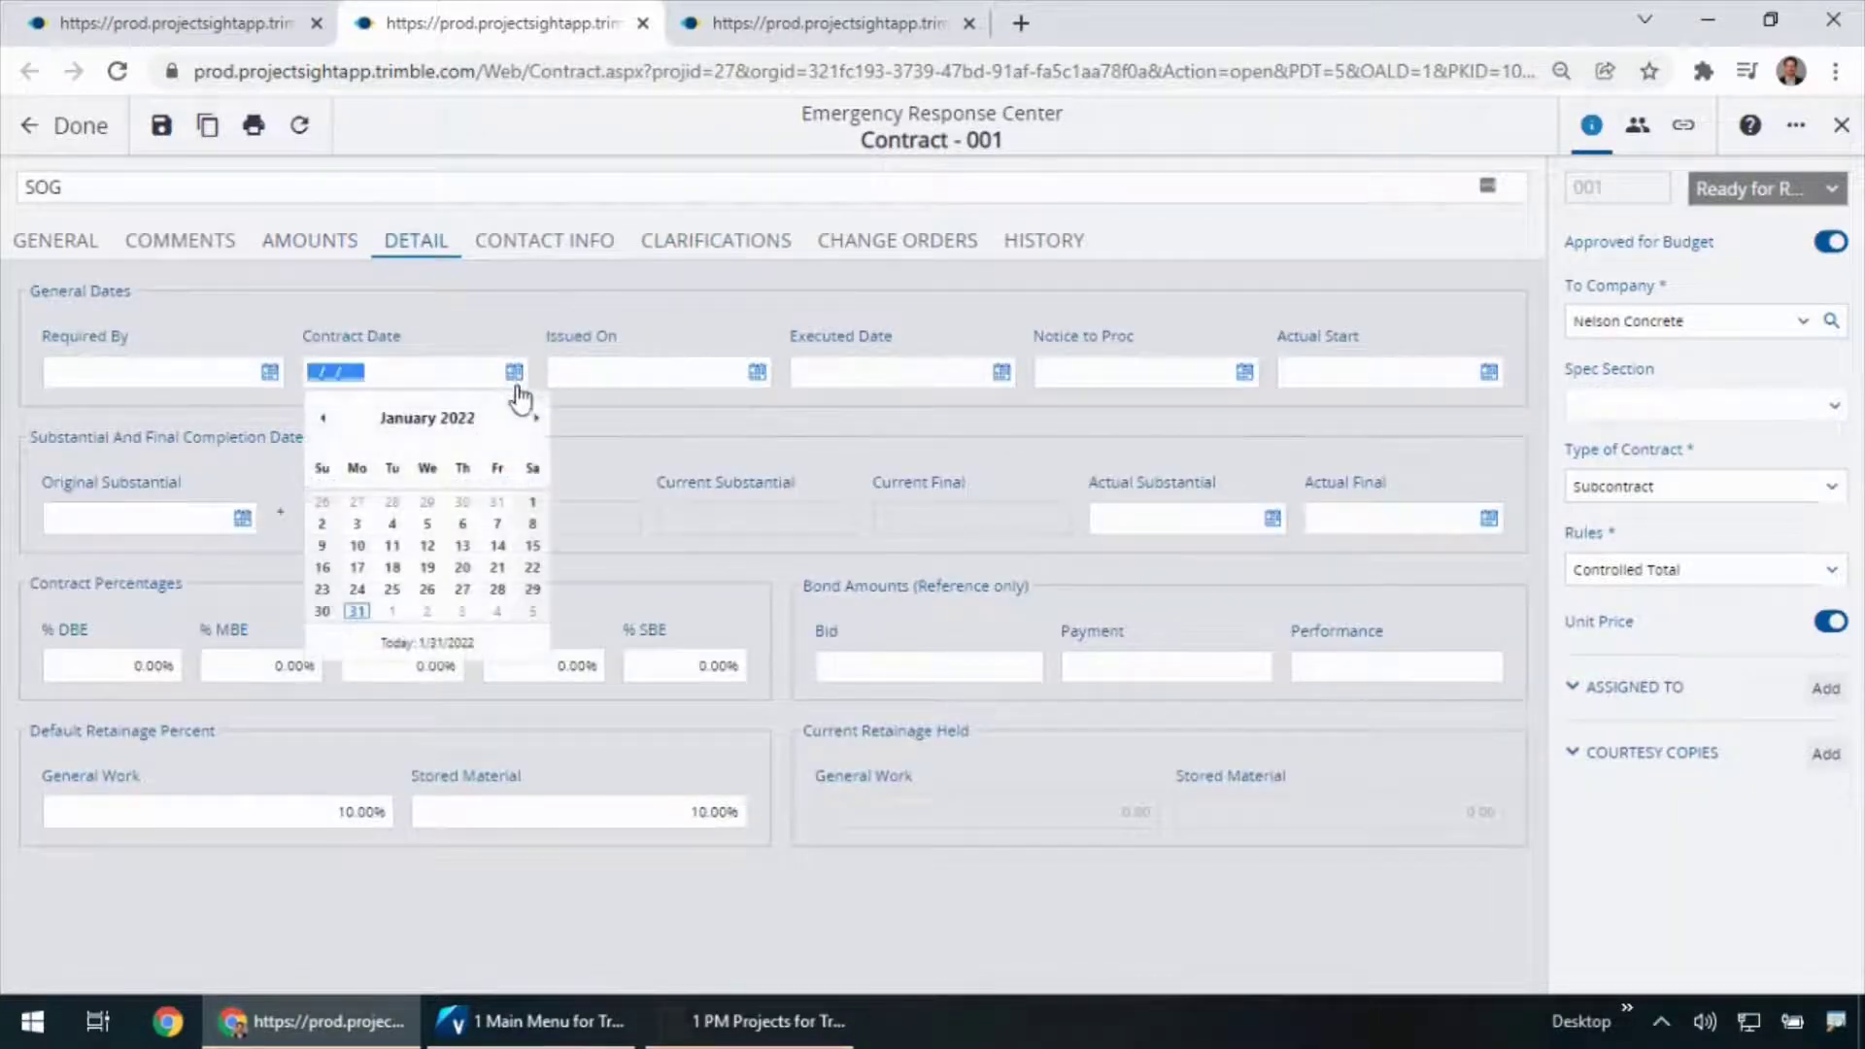
click(425, 643)
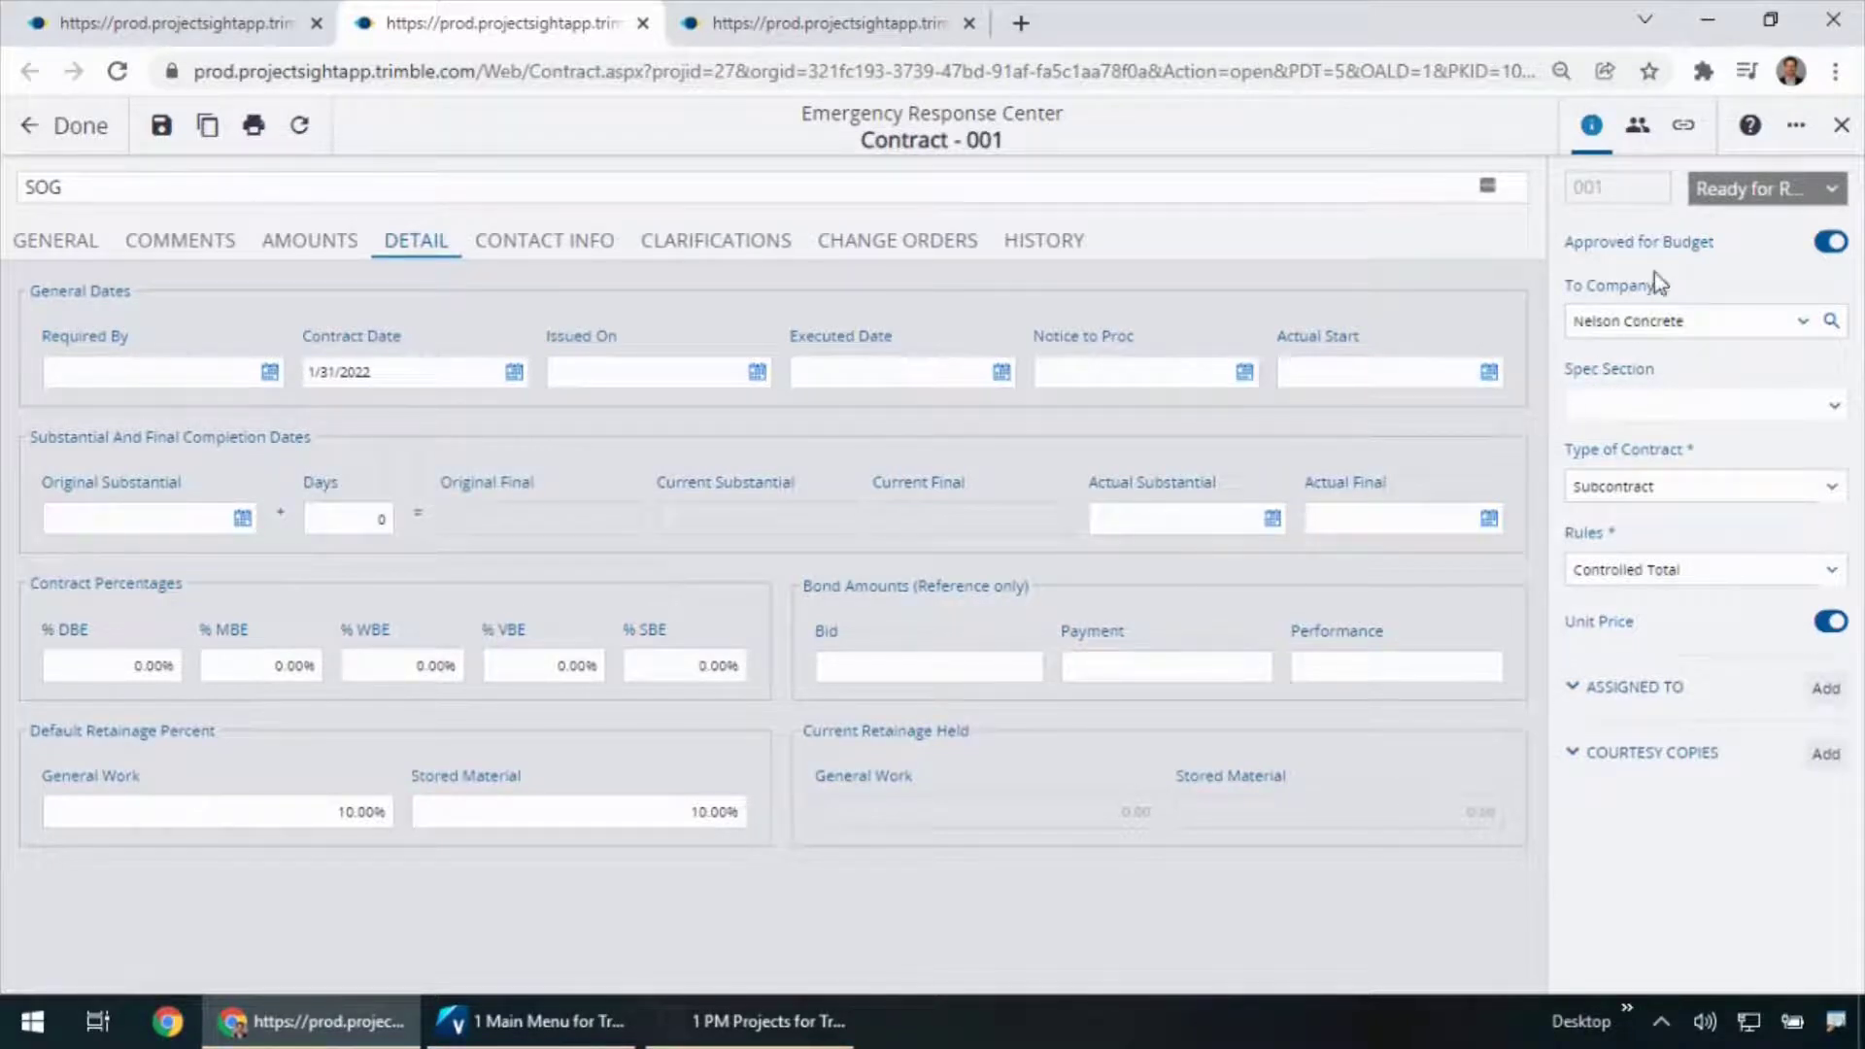
Step: Save Contract 001 as Approved (Locked), then return to Vista's main menu
click(1830, 188)
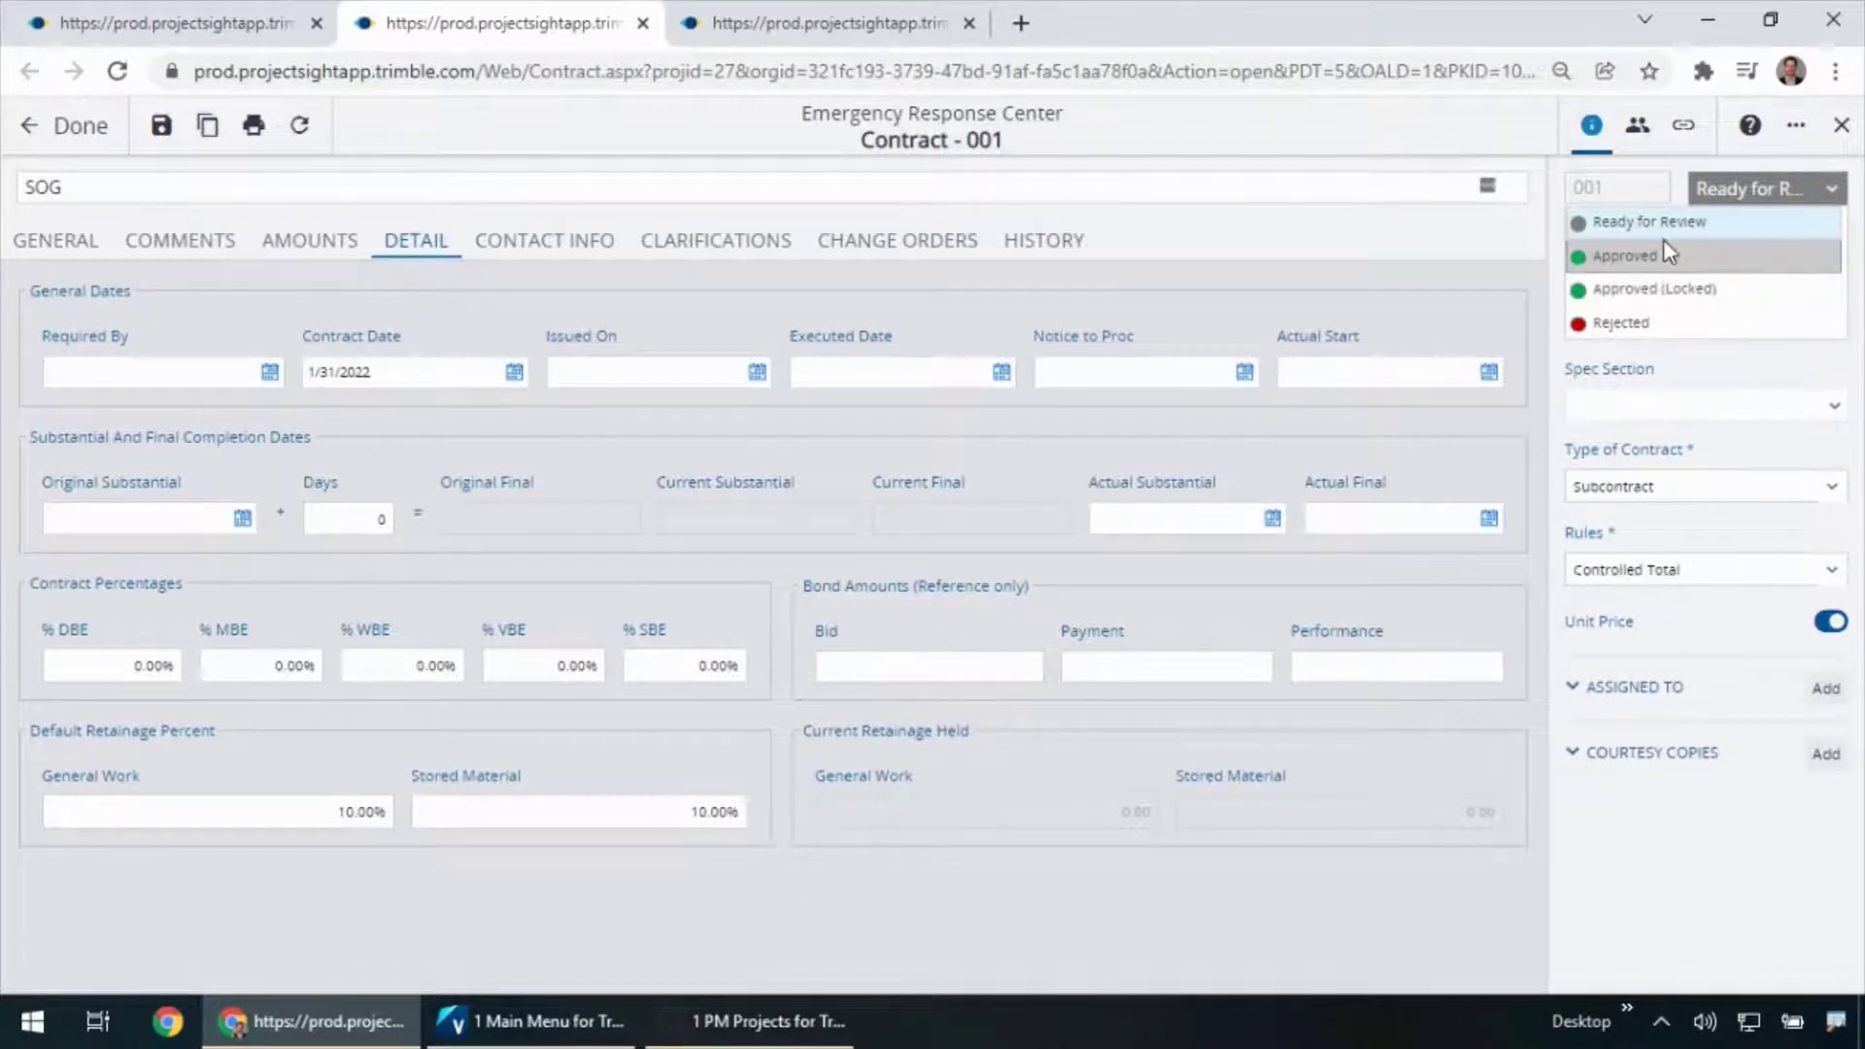
click(1694, 288)
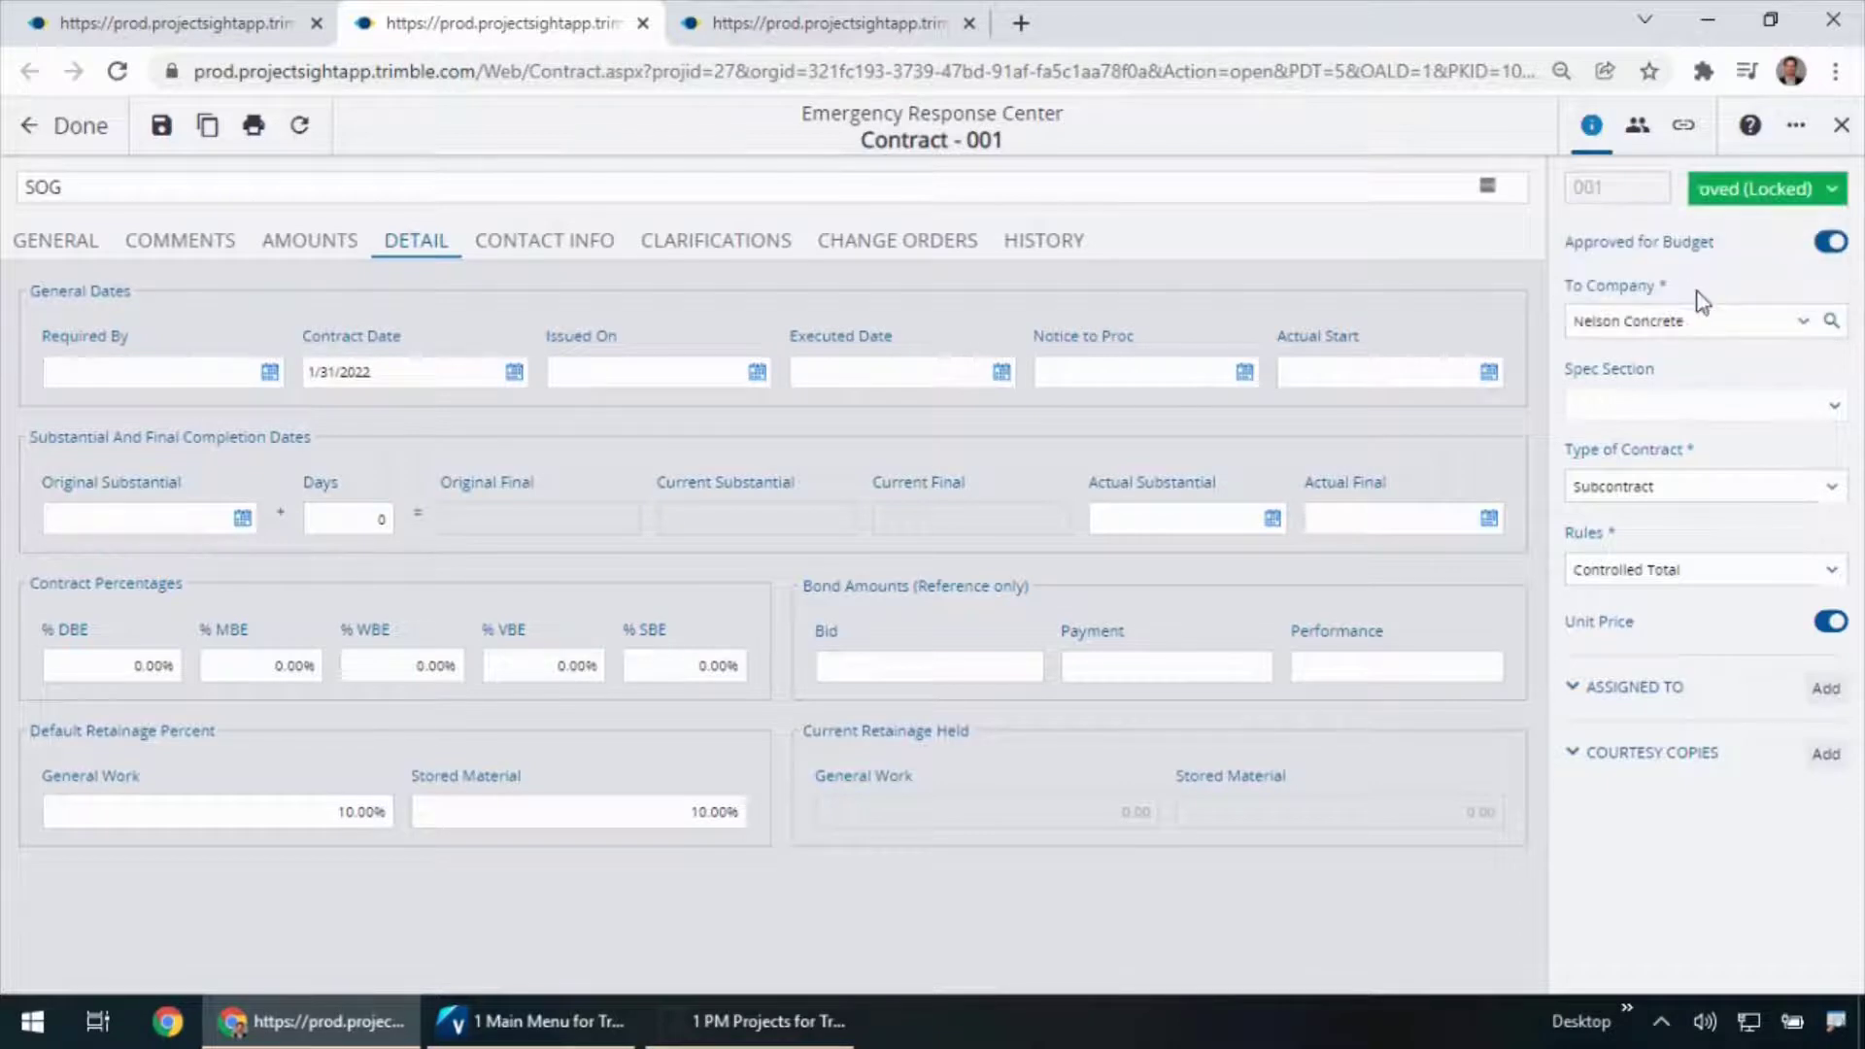
click(161, 136)
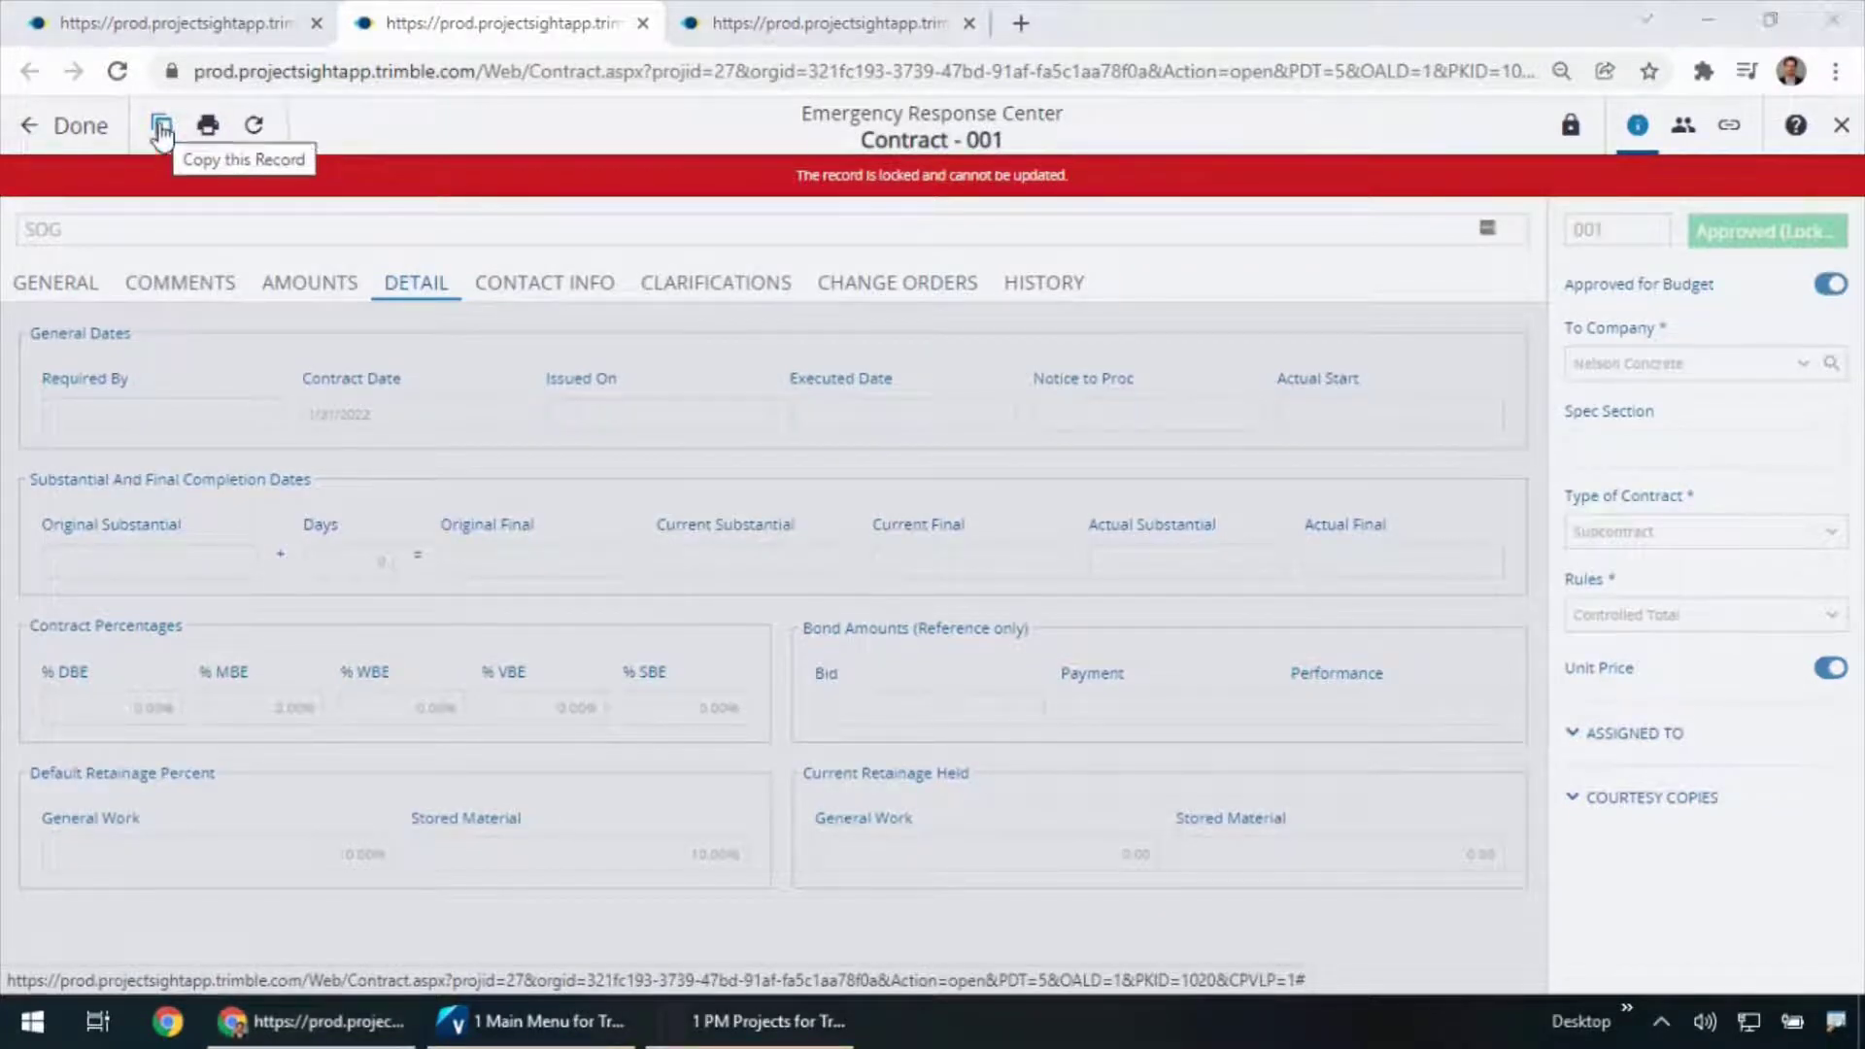
click(532, 1025)
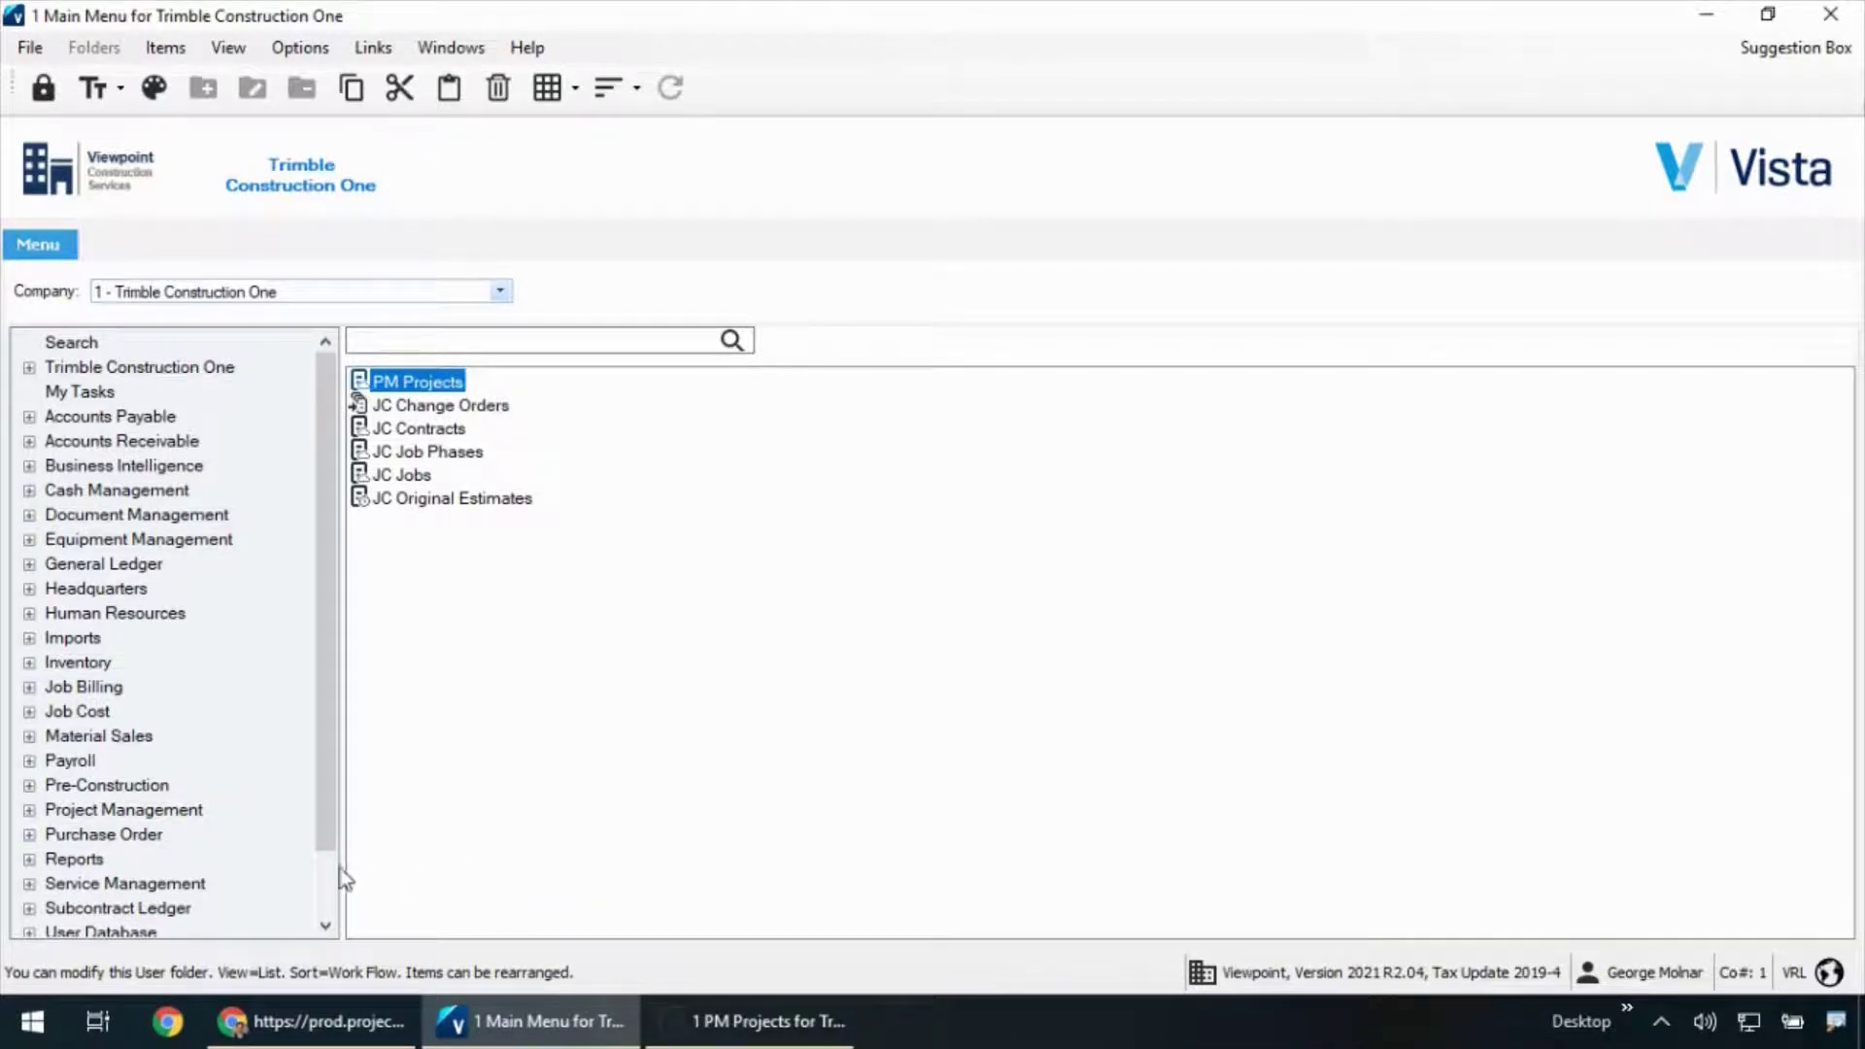
Step: Open SL Subcontract Entry in existing batch 01/22 #22
click(165, 908)
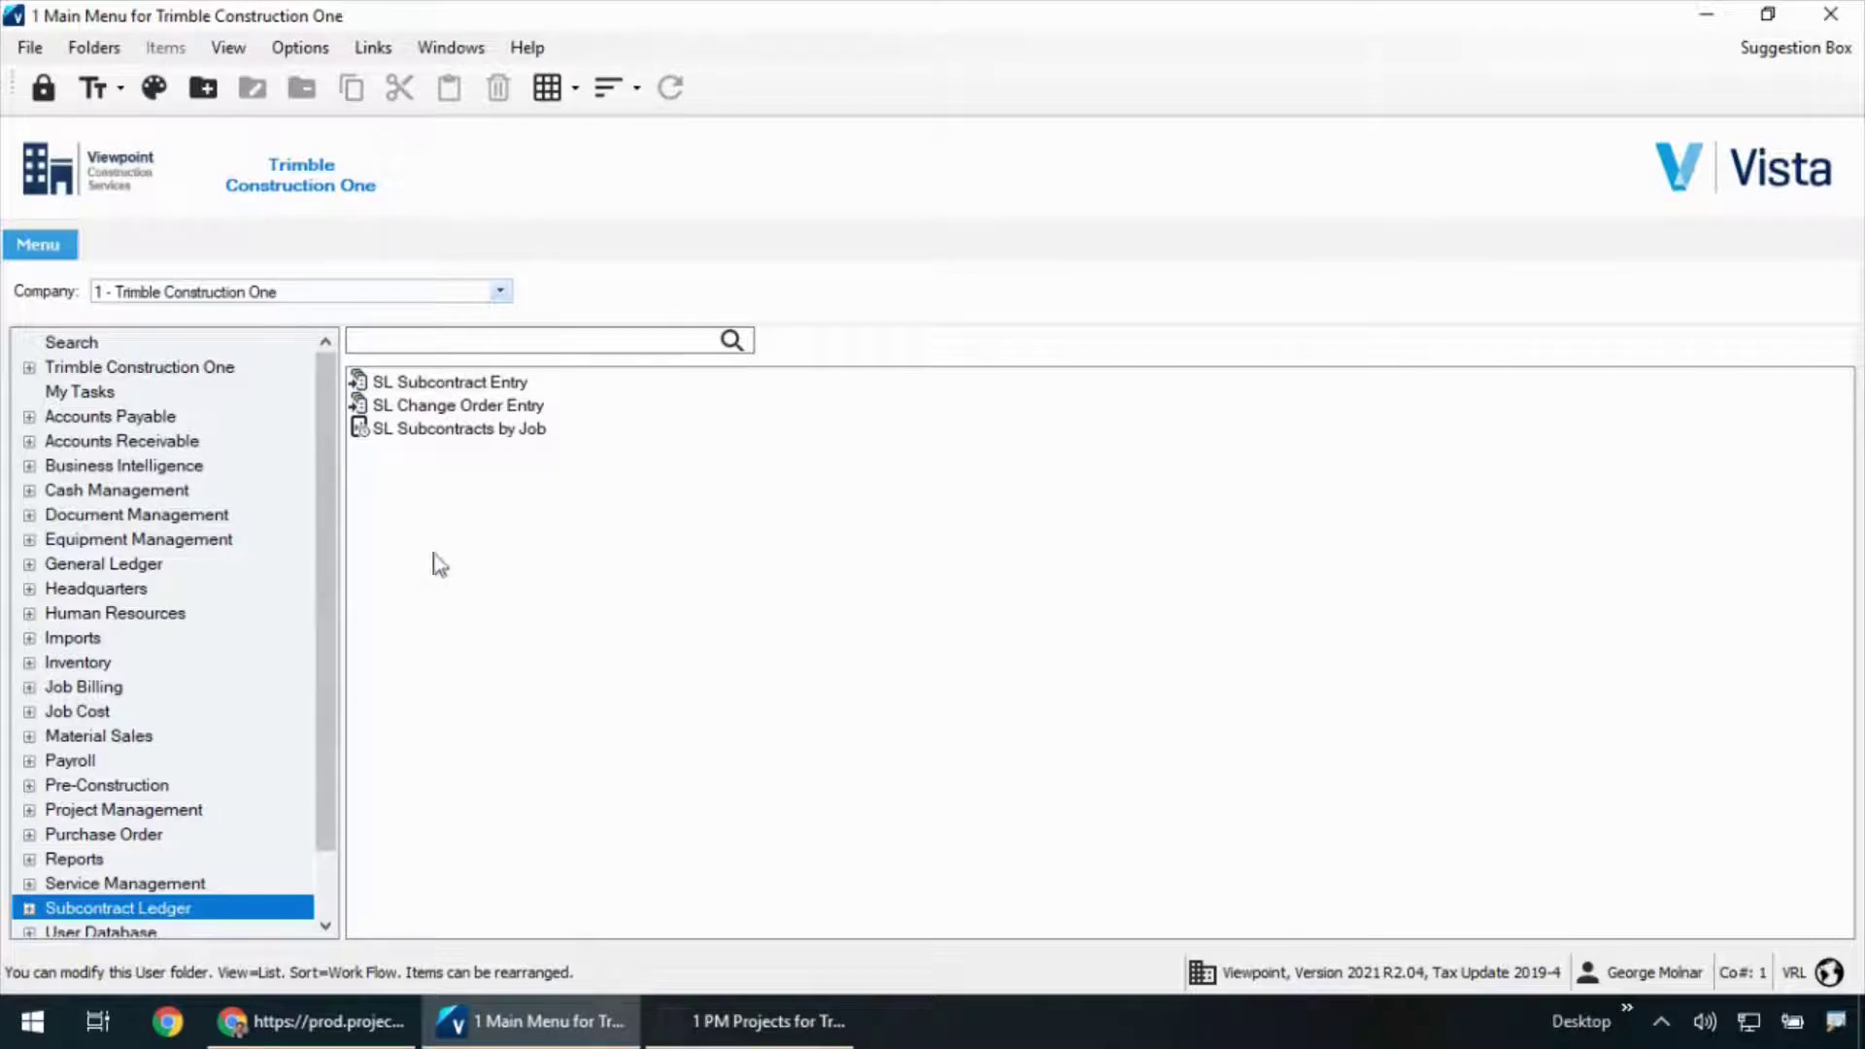
double_click(499, 382)
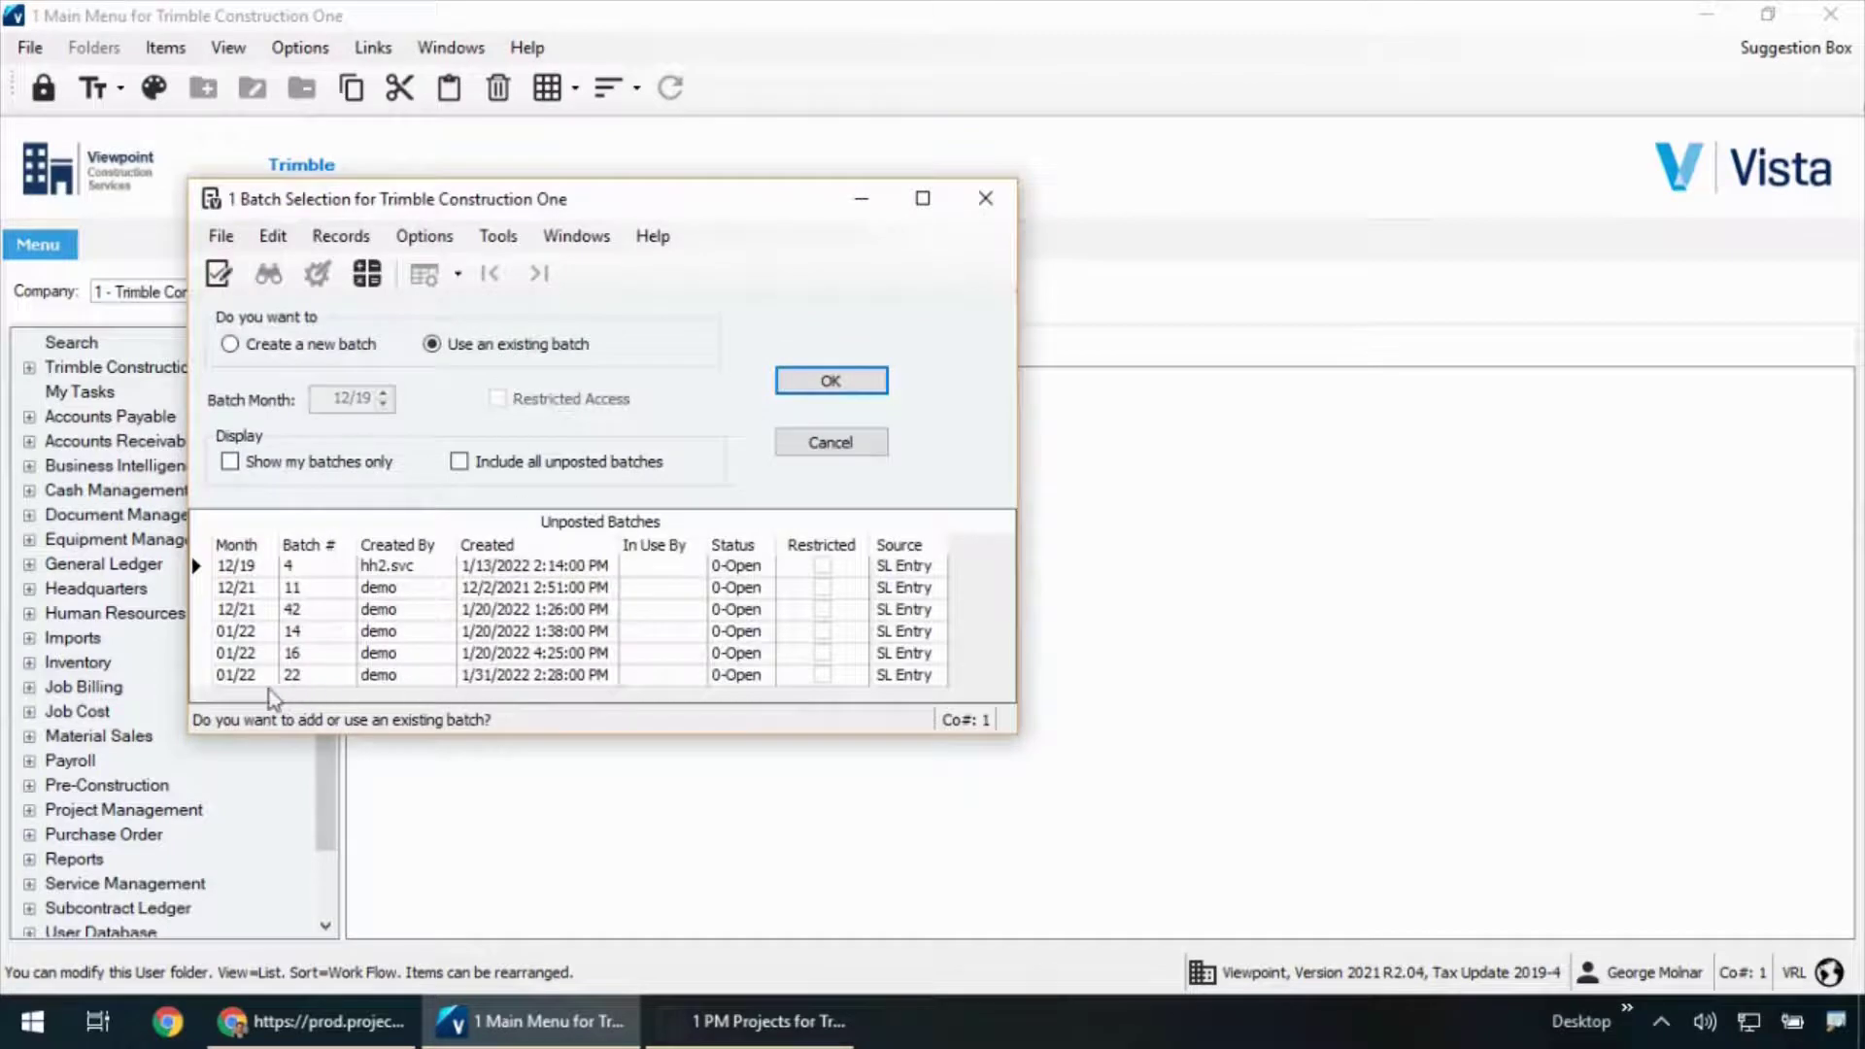
click(201, 674)
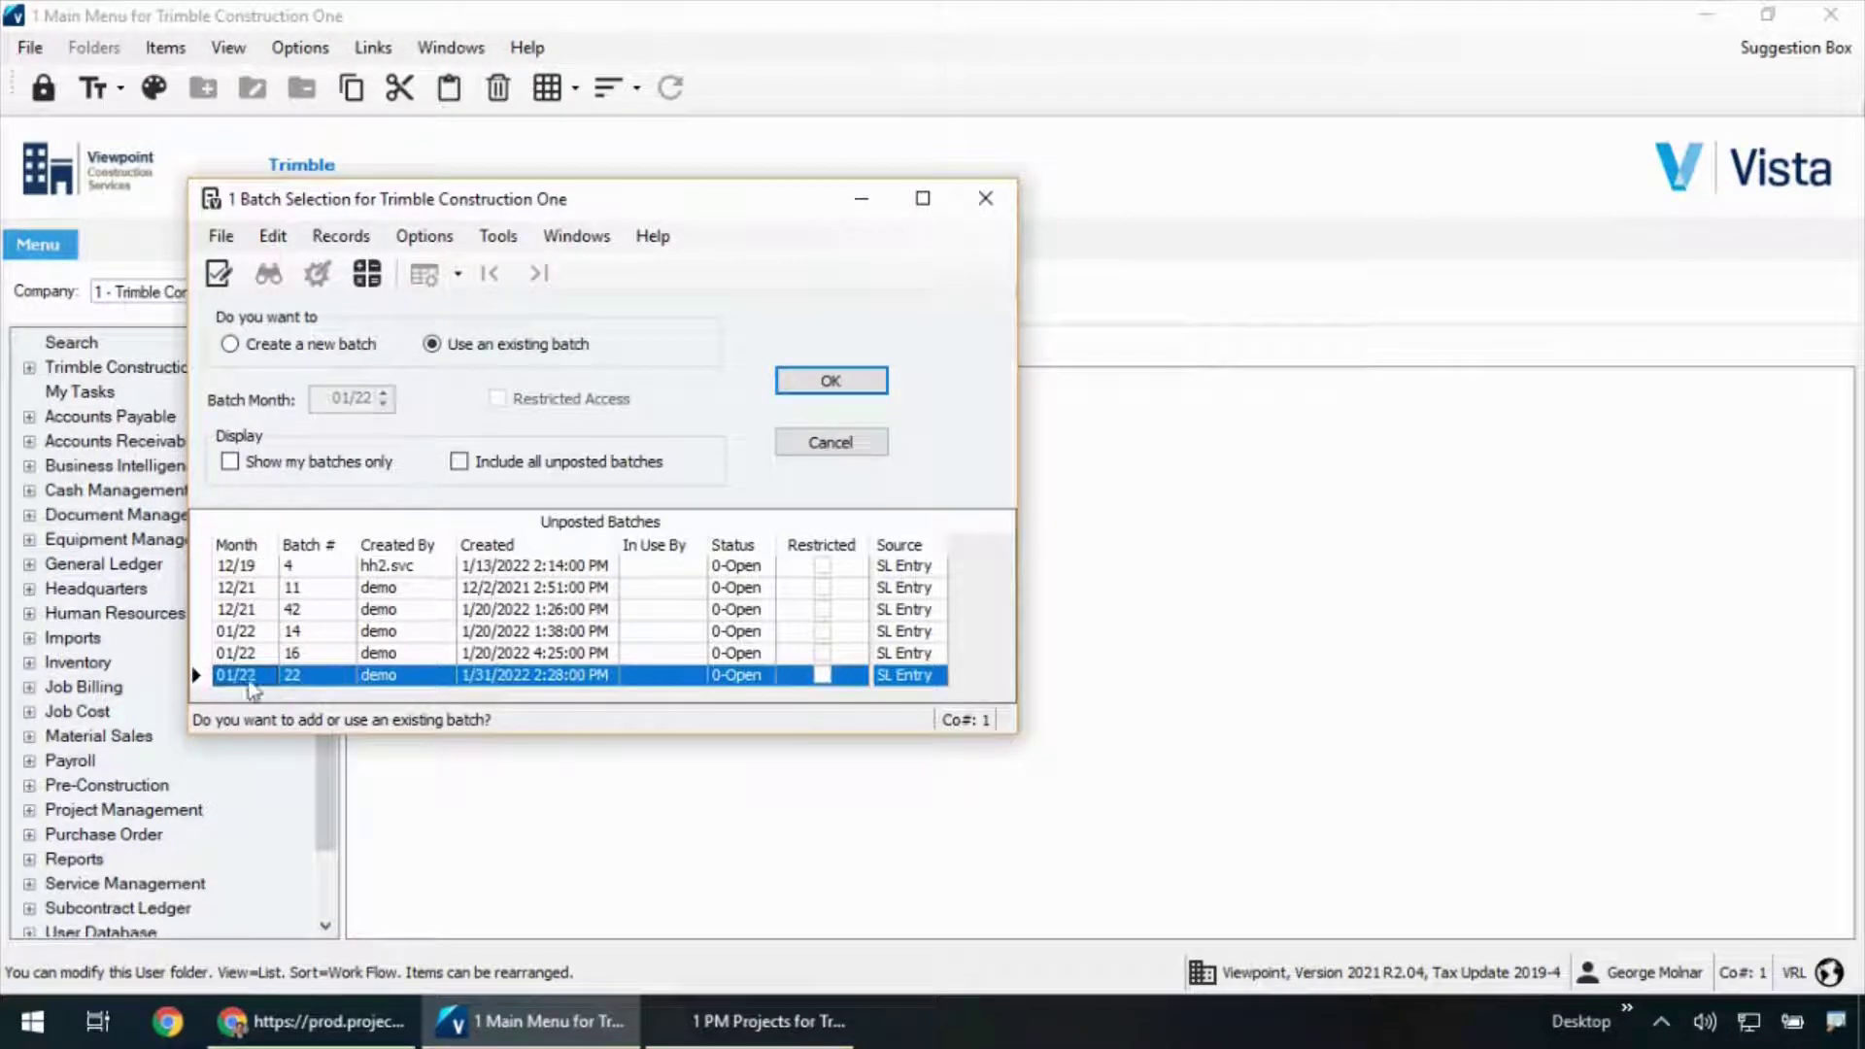
click(805, 383)
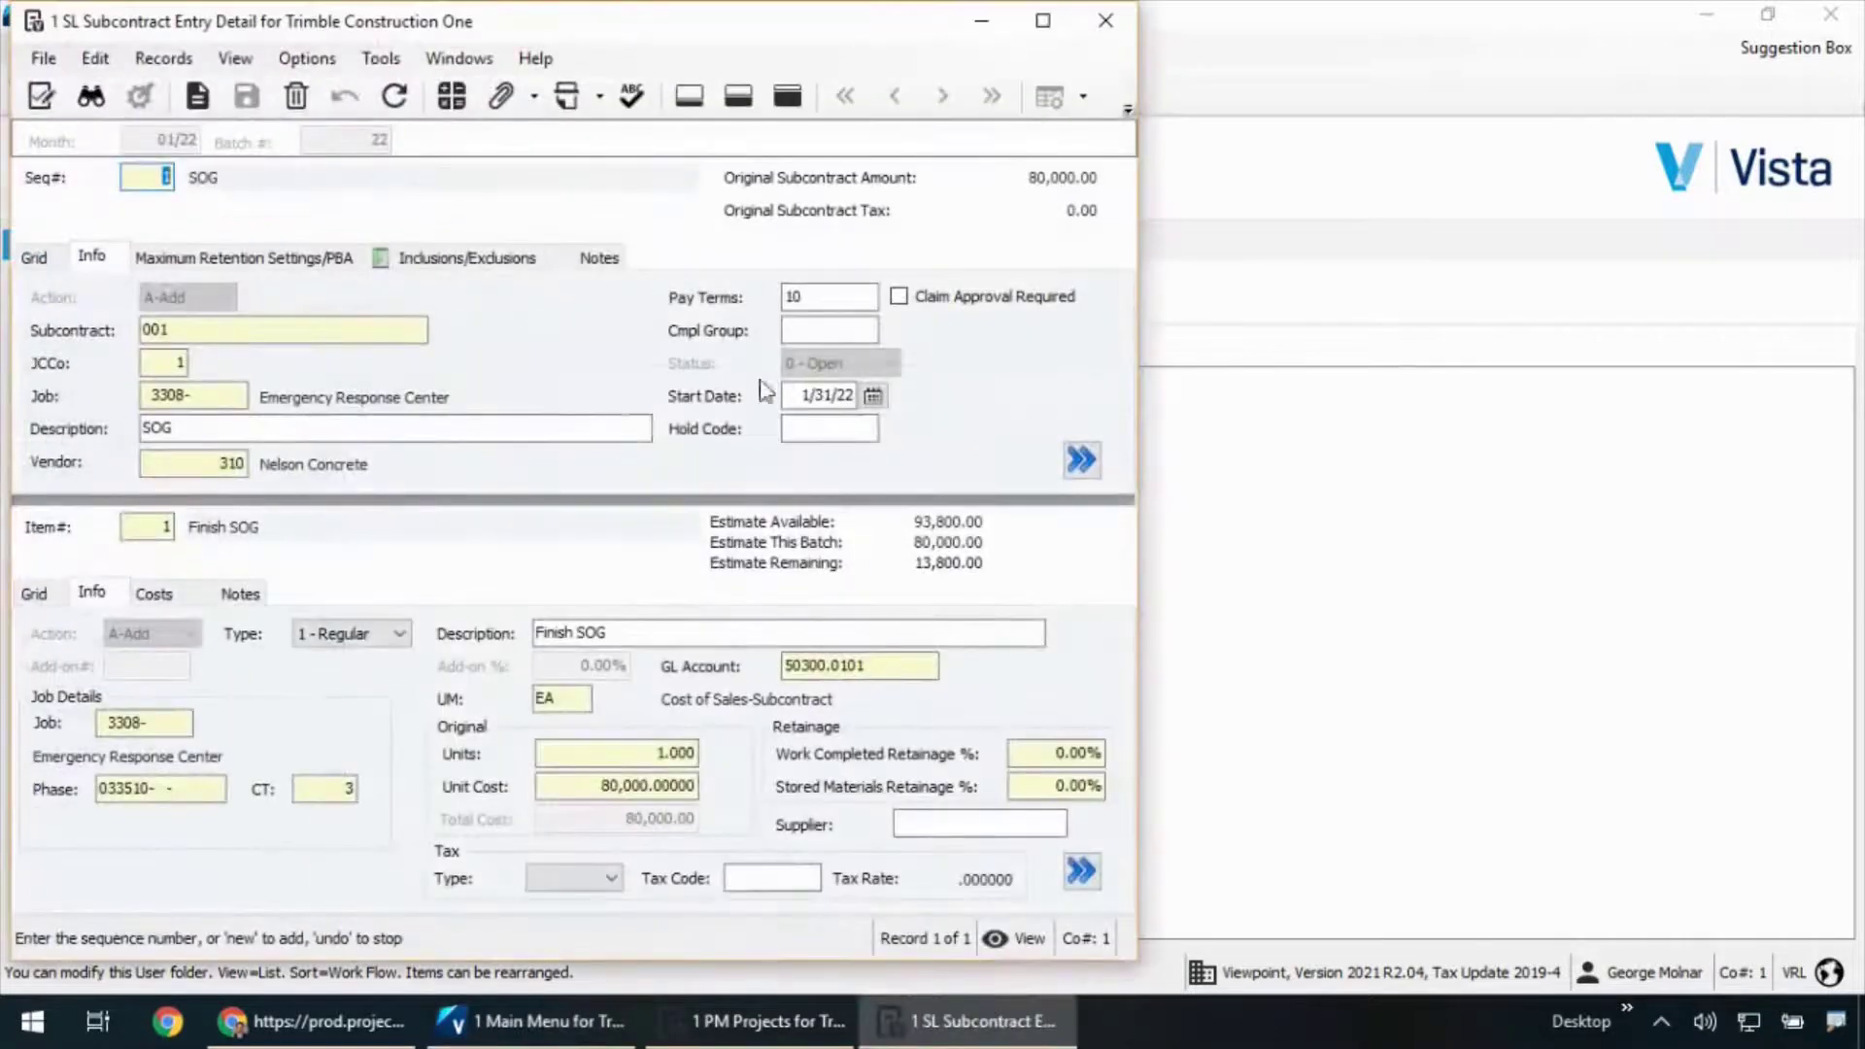
Step: Review subcontract 001 SOG: job 3308, description, and Finish SOG unit cost 80,000.00
click(158, 395)
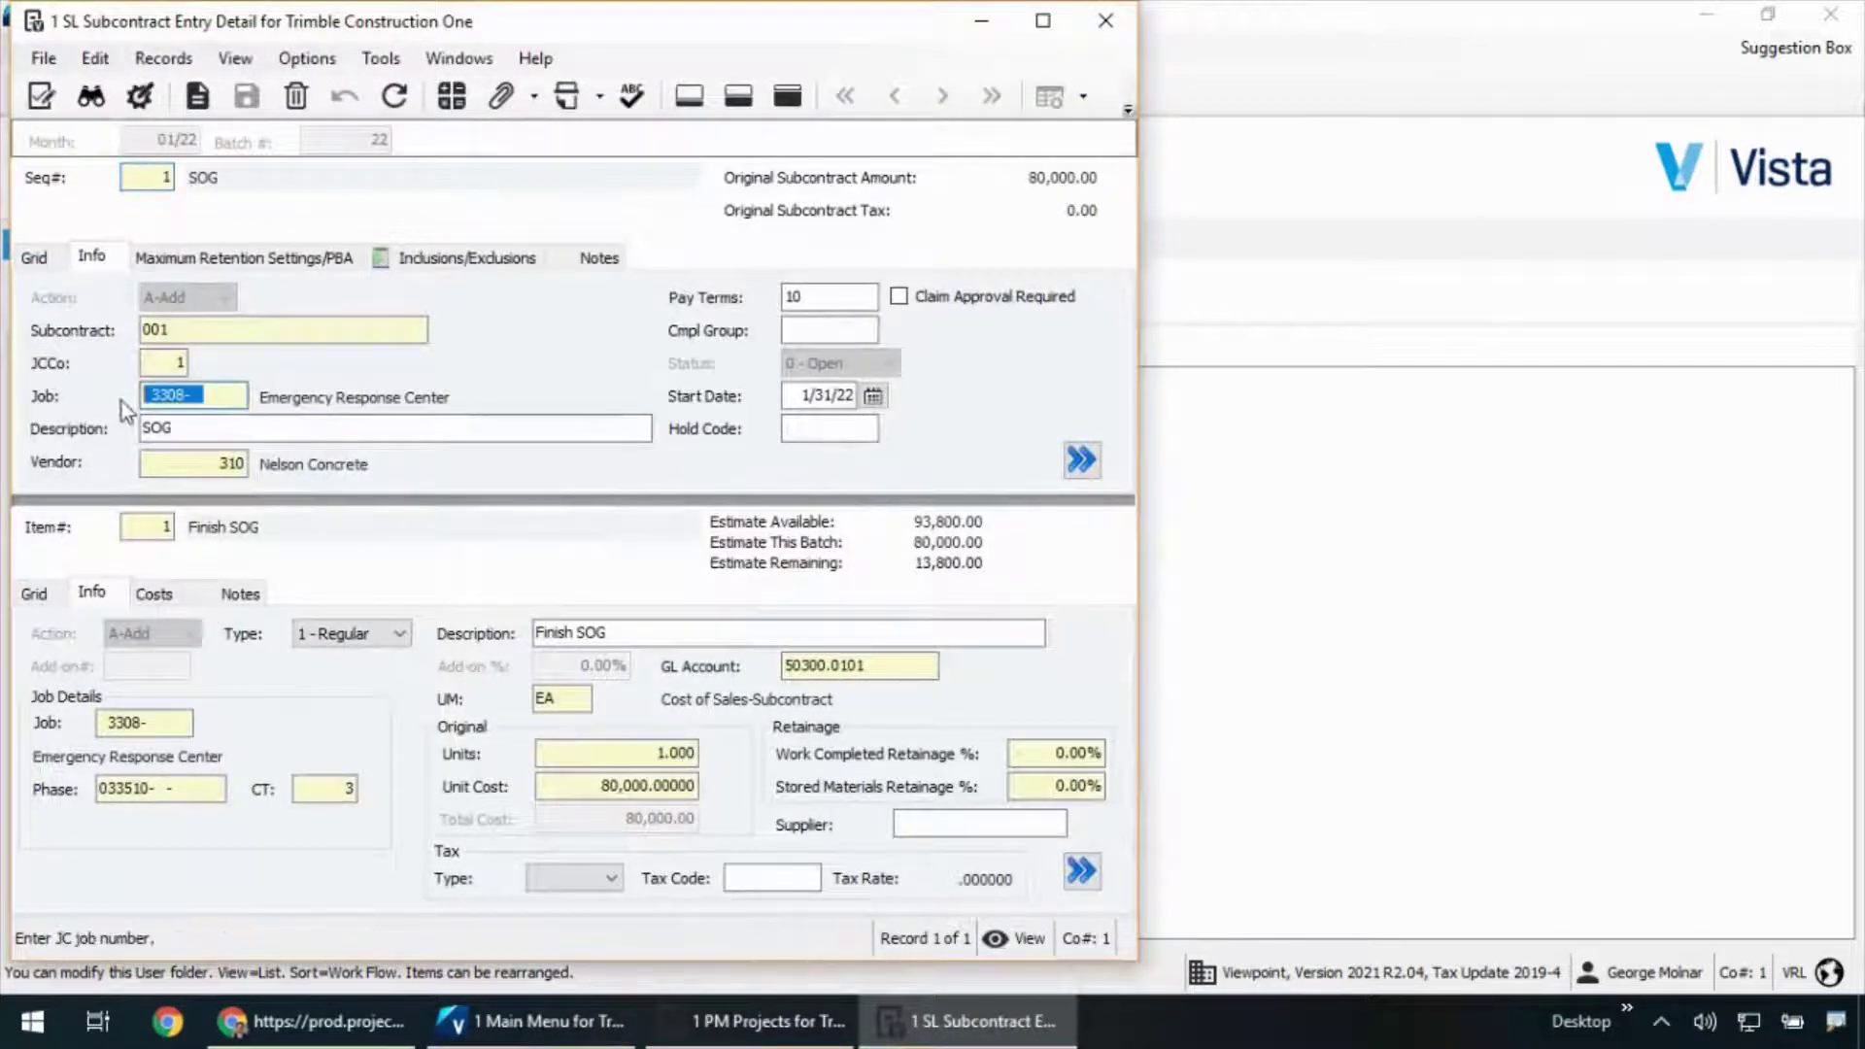
key(Tab)
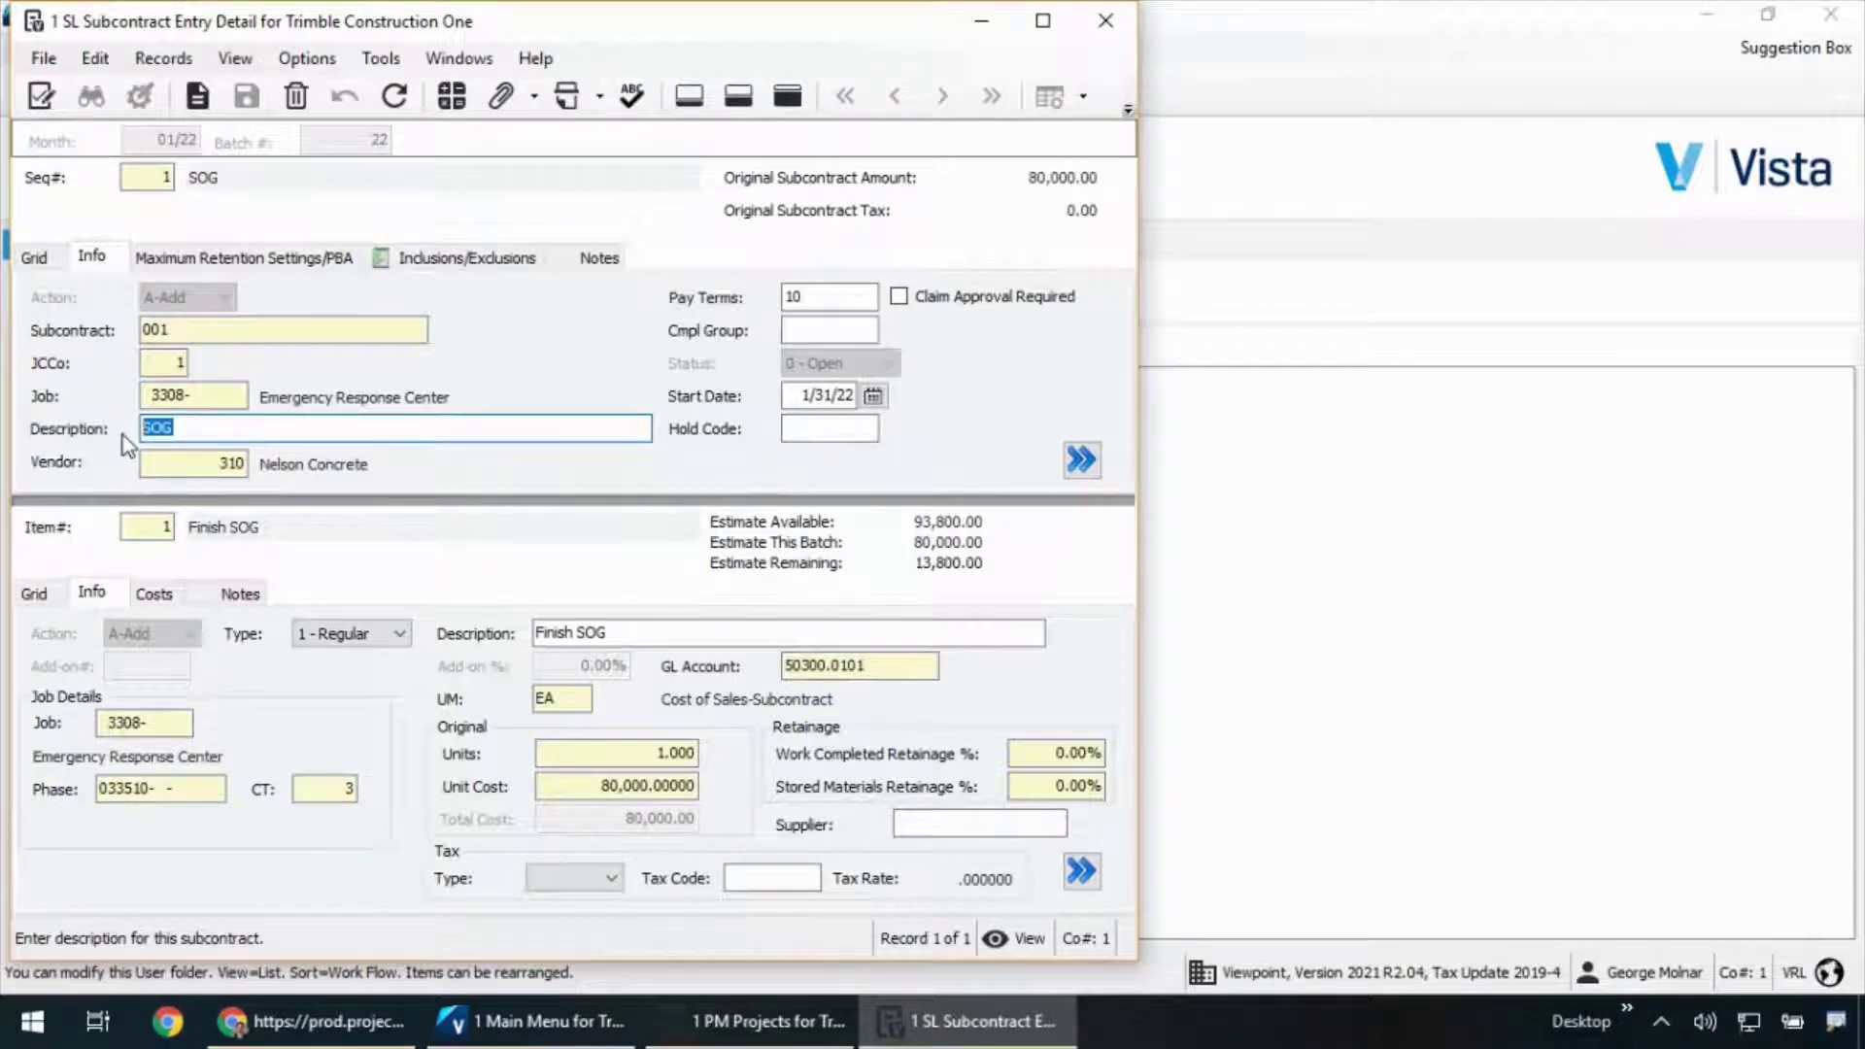
click(569, 783)
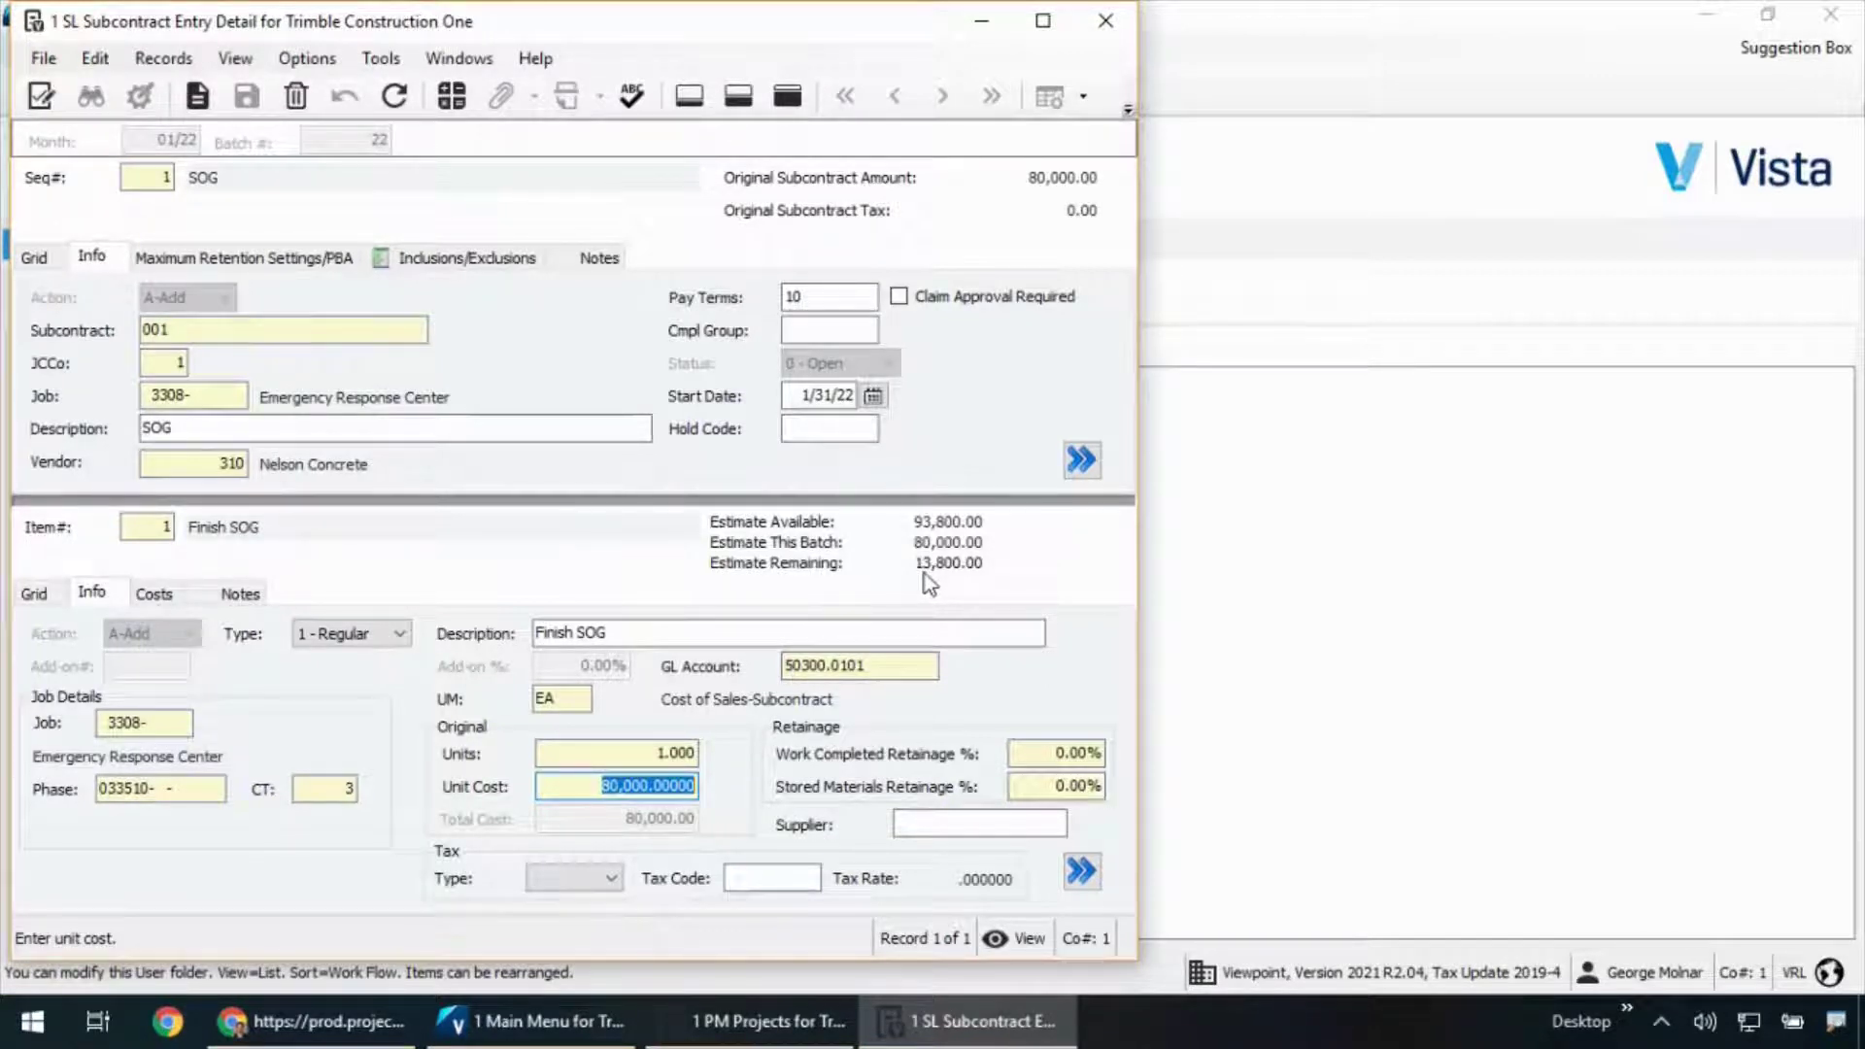
Step: Validate and post subcontract batch 01/22 #22, then close the success message and entry windows
click(38, 60)
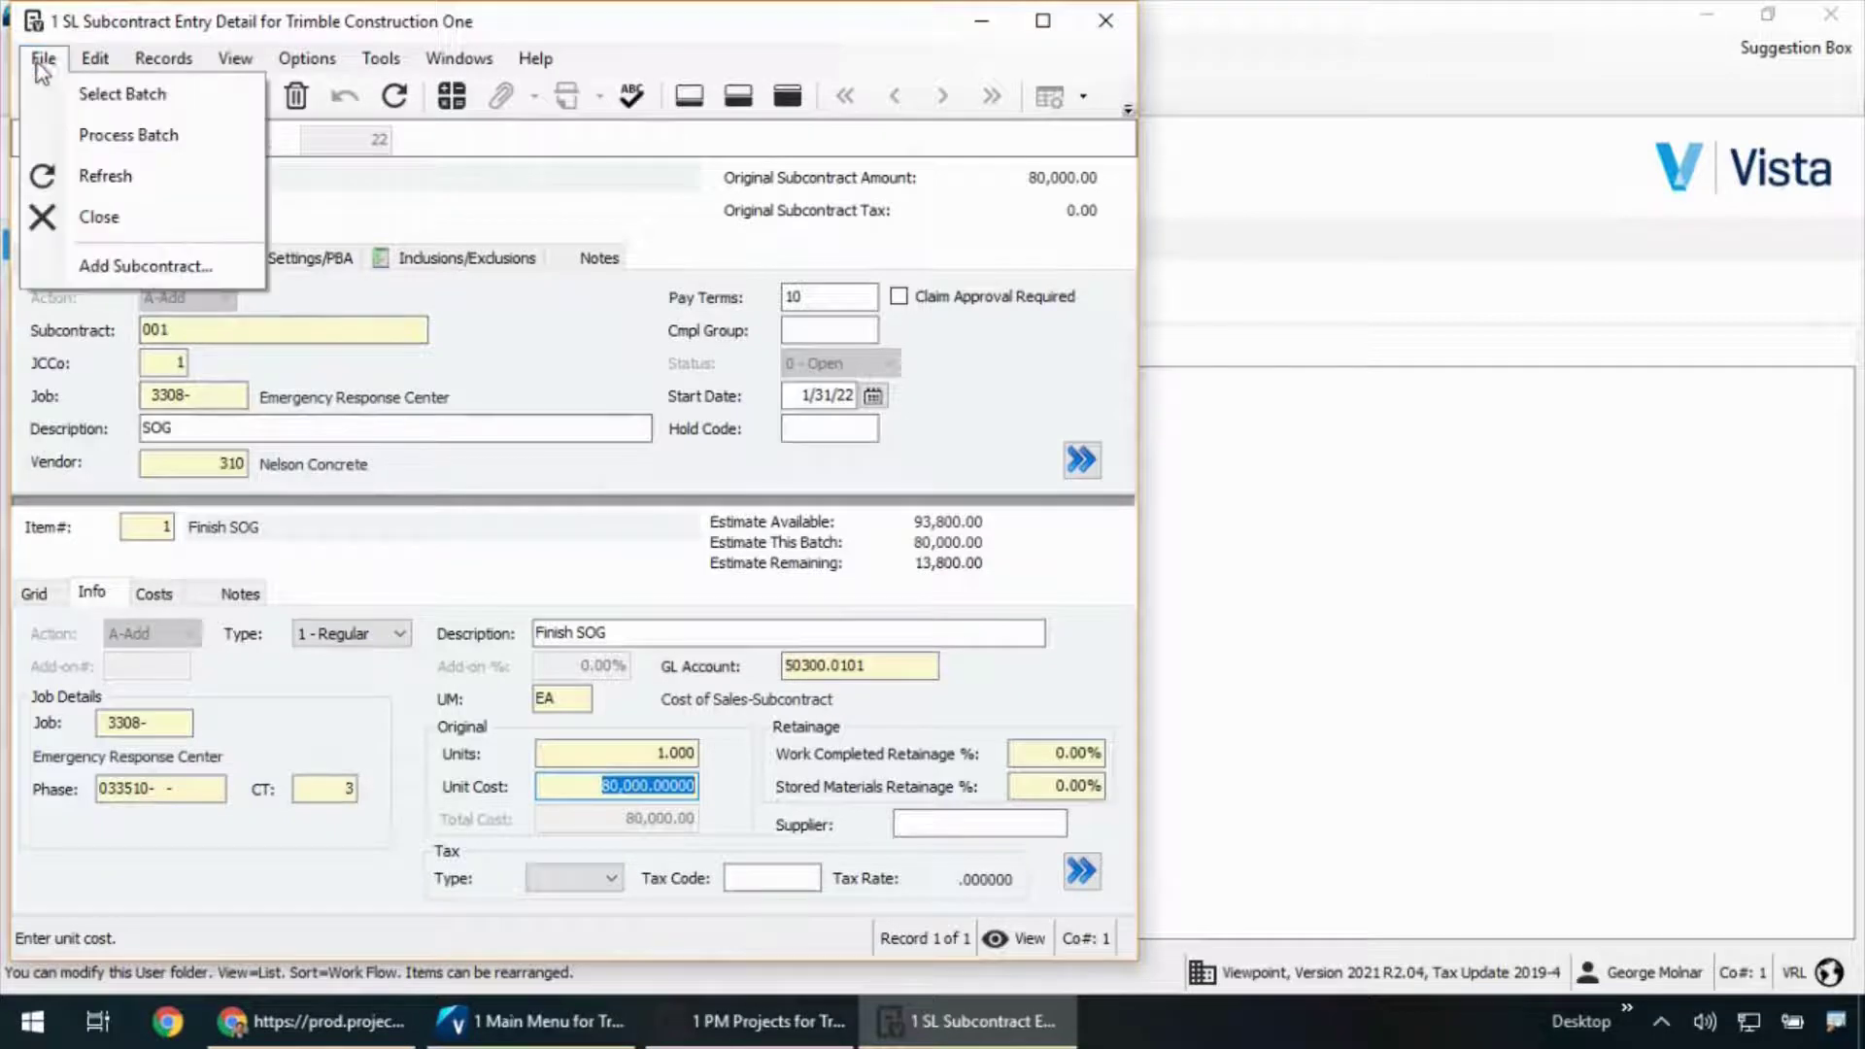
click(97, 135)
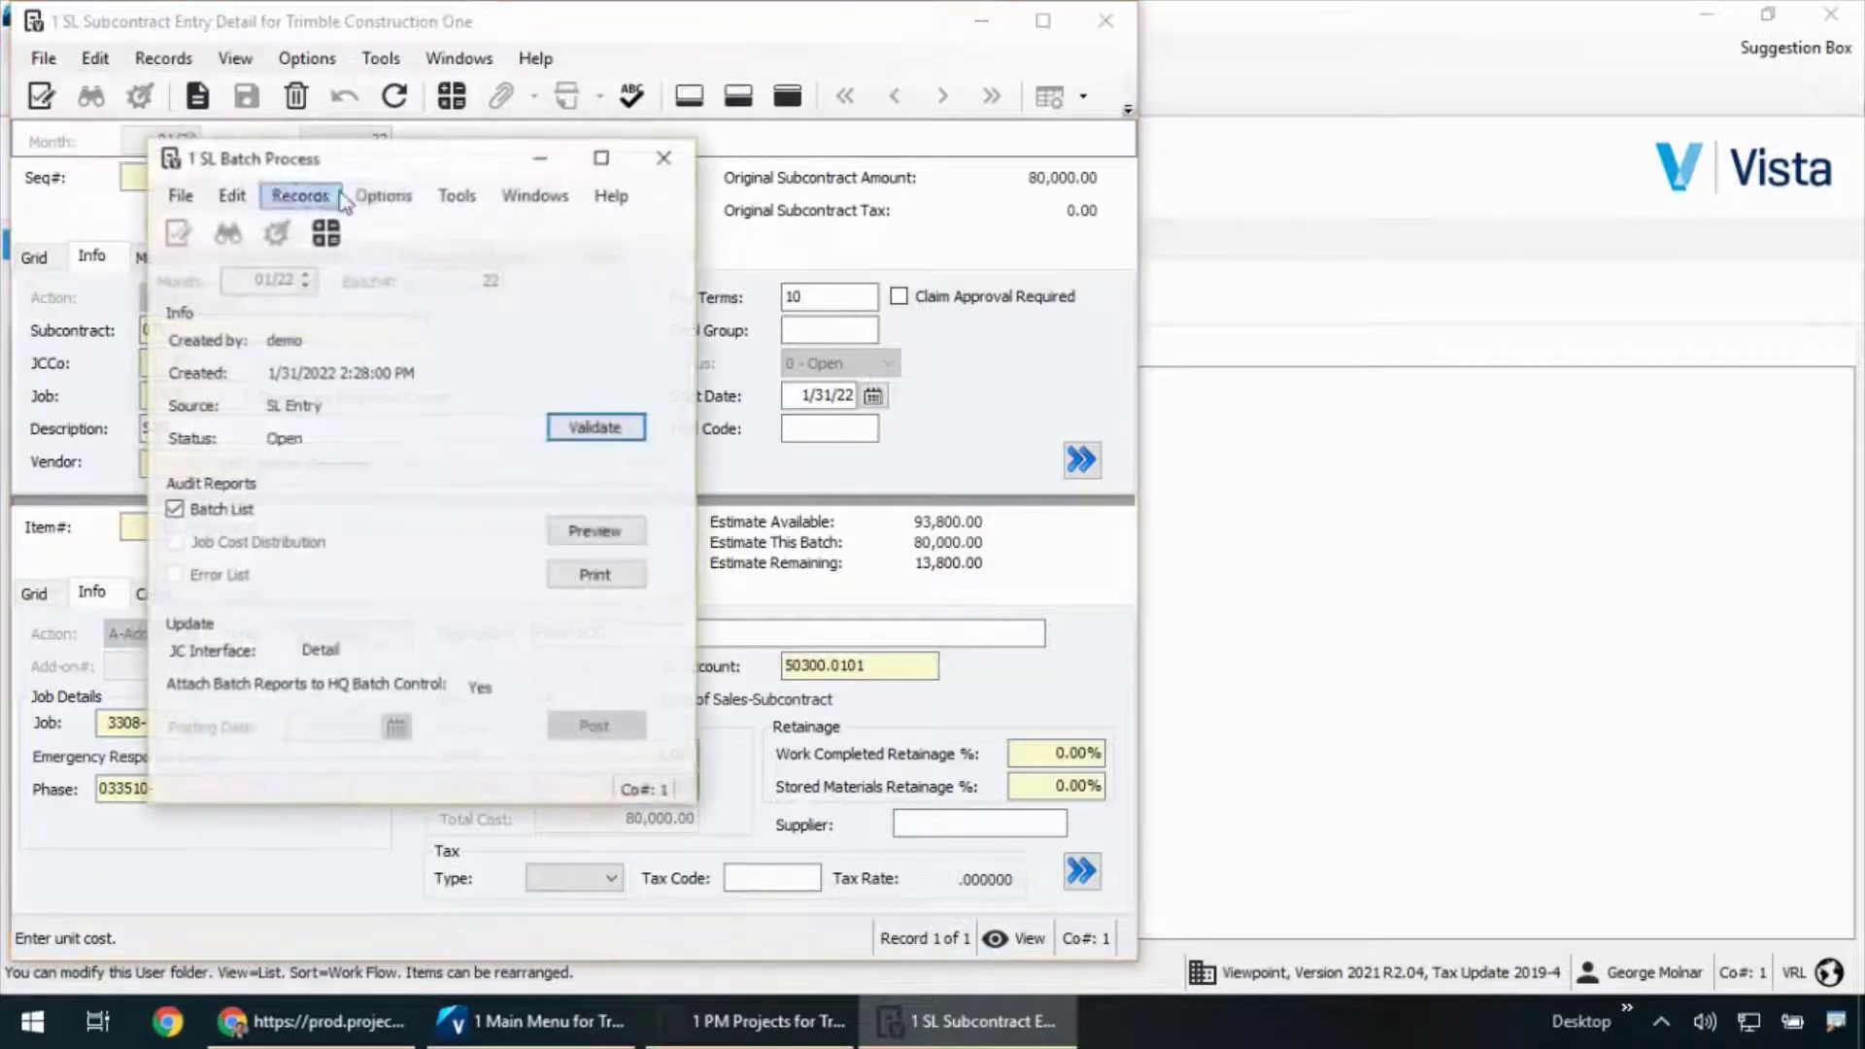
click(583, 425)
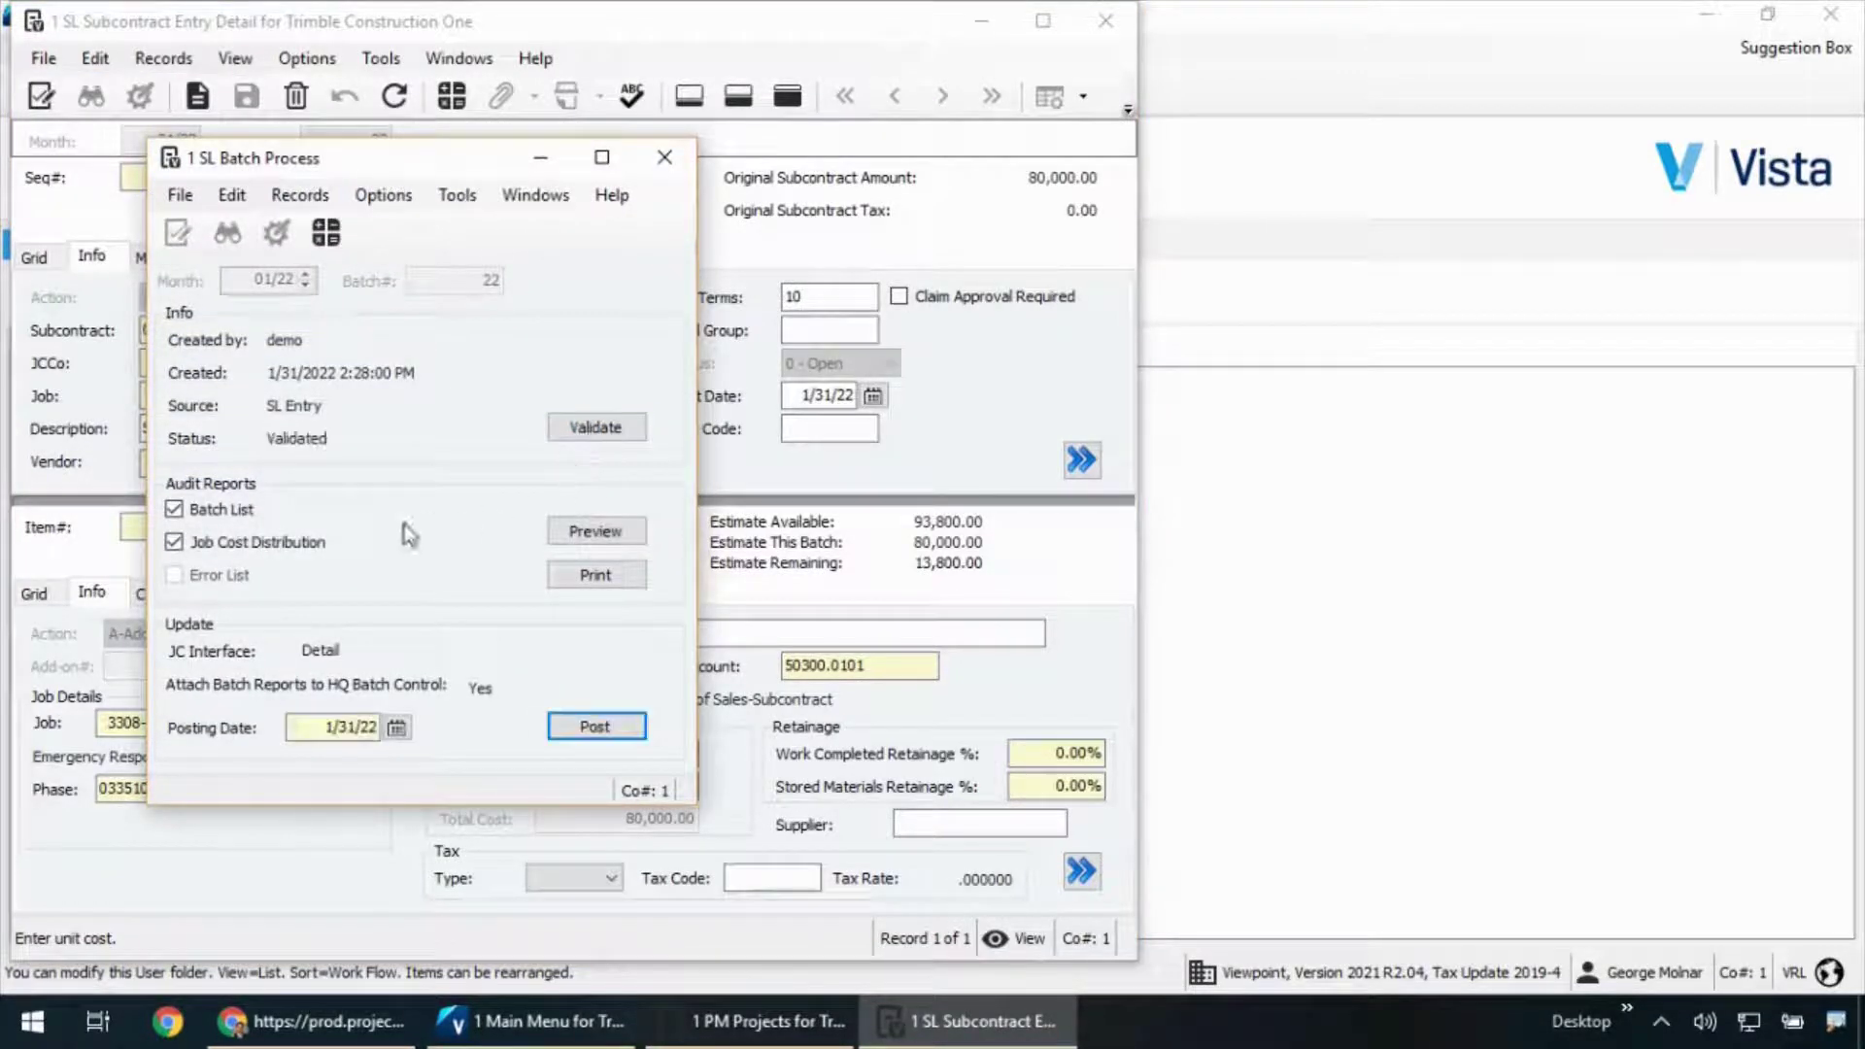
click(582, 725)
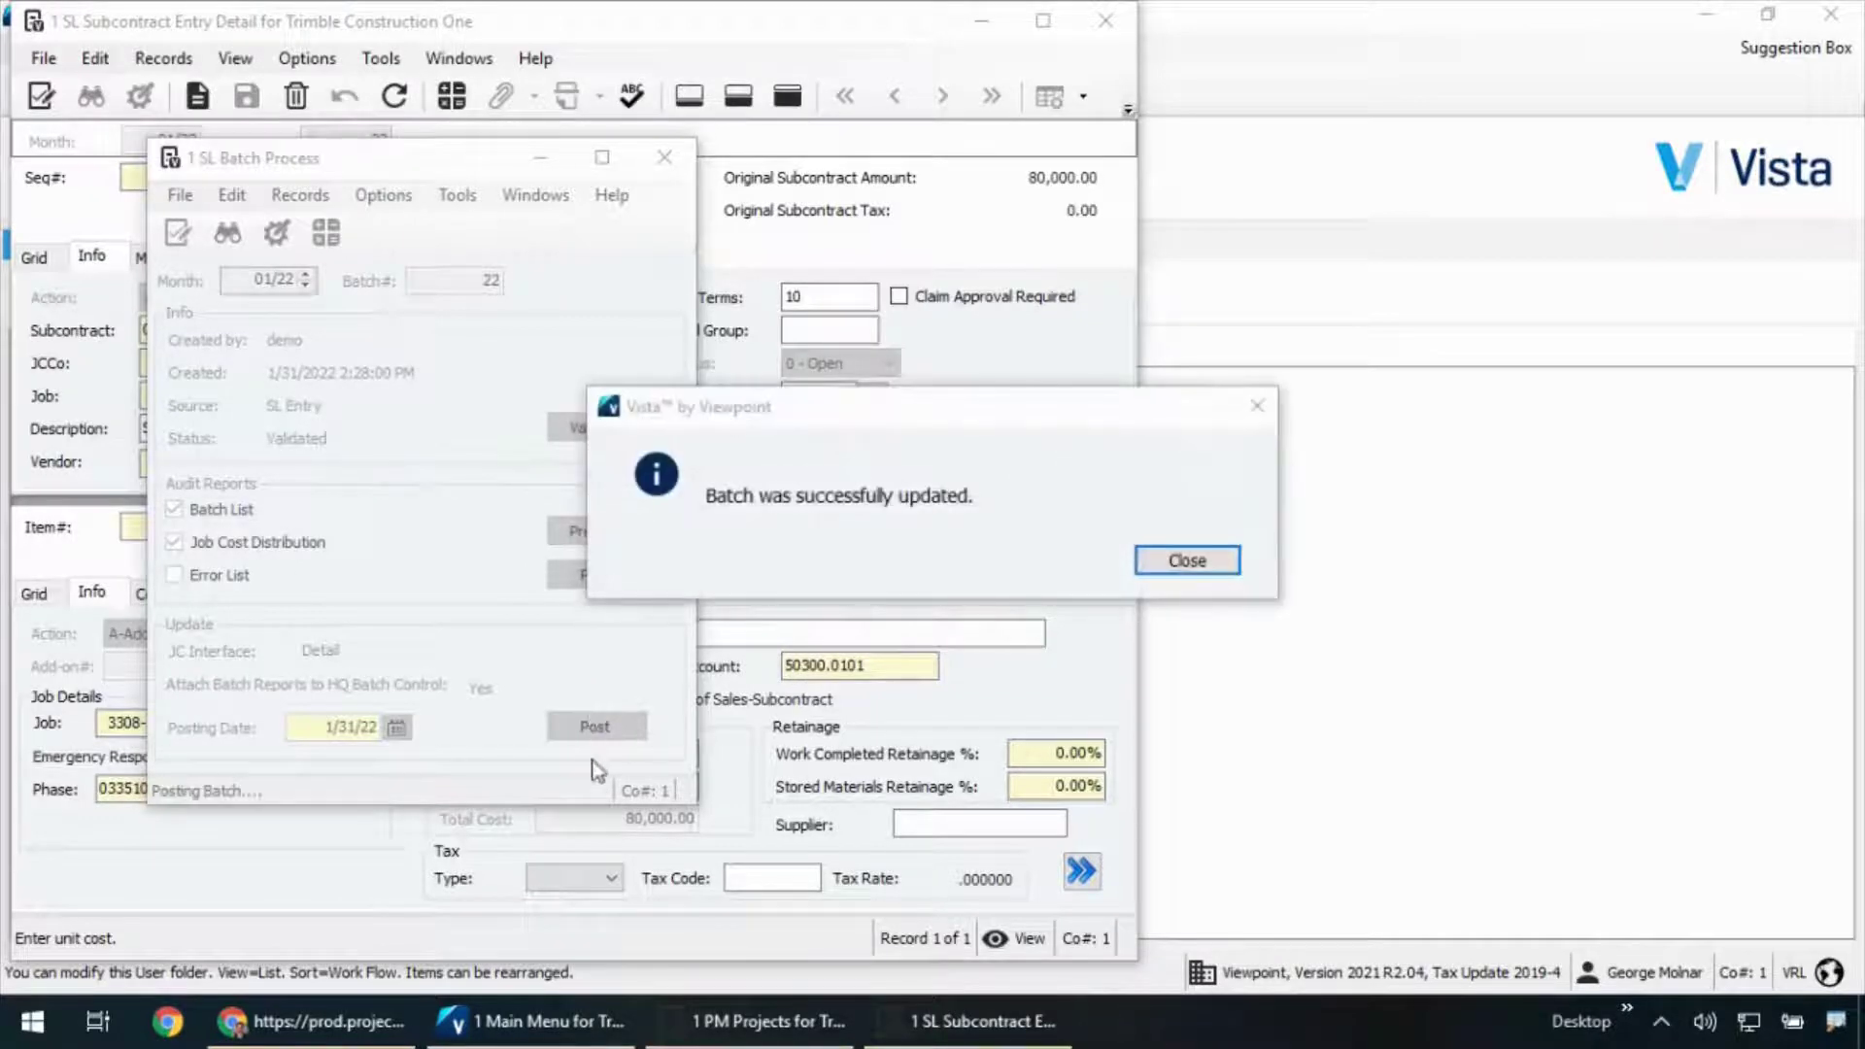
click(1187, 560)
key(alt+F4)
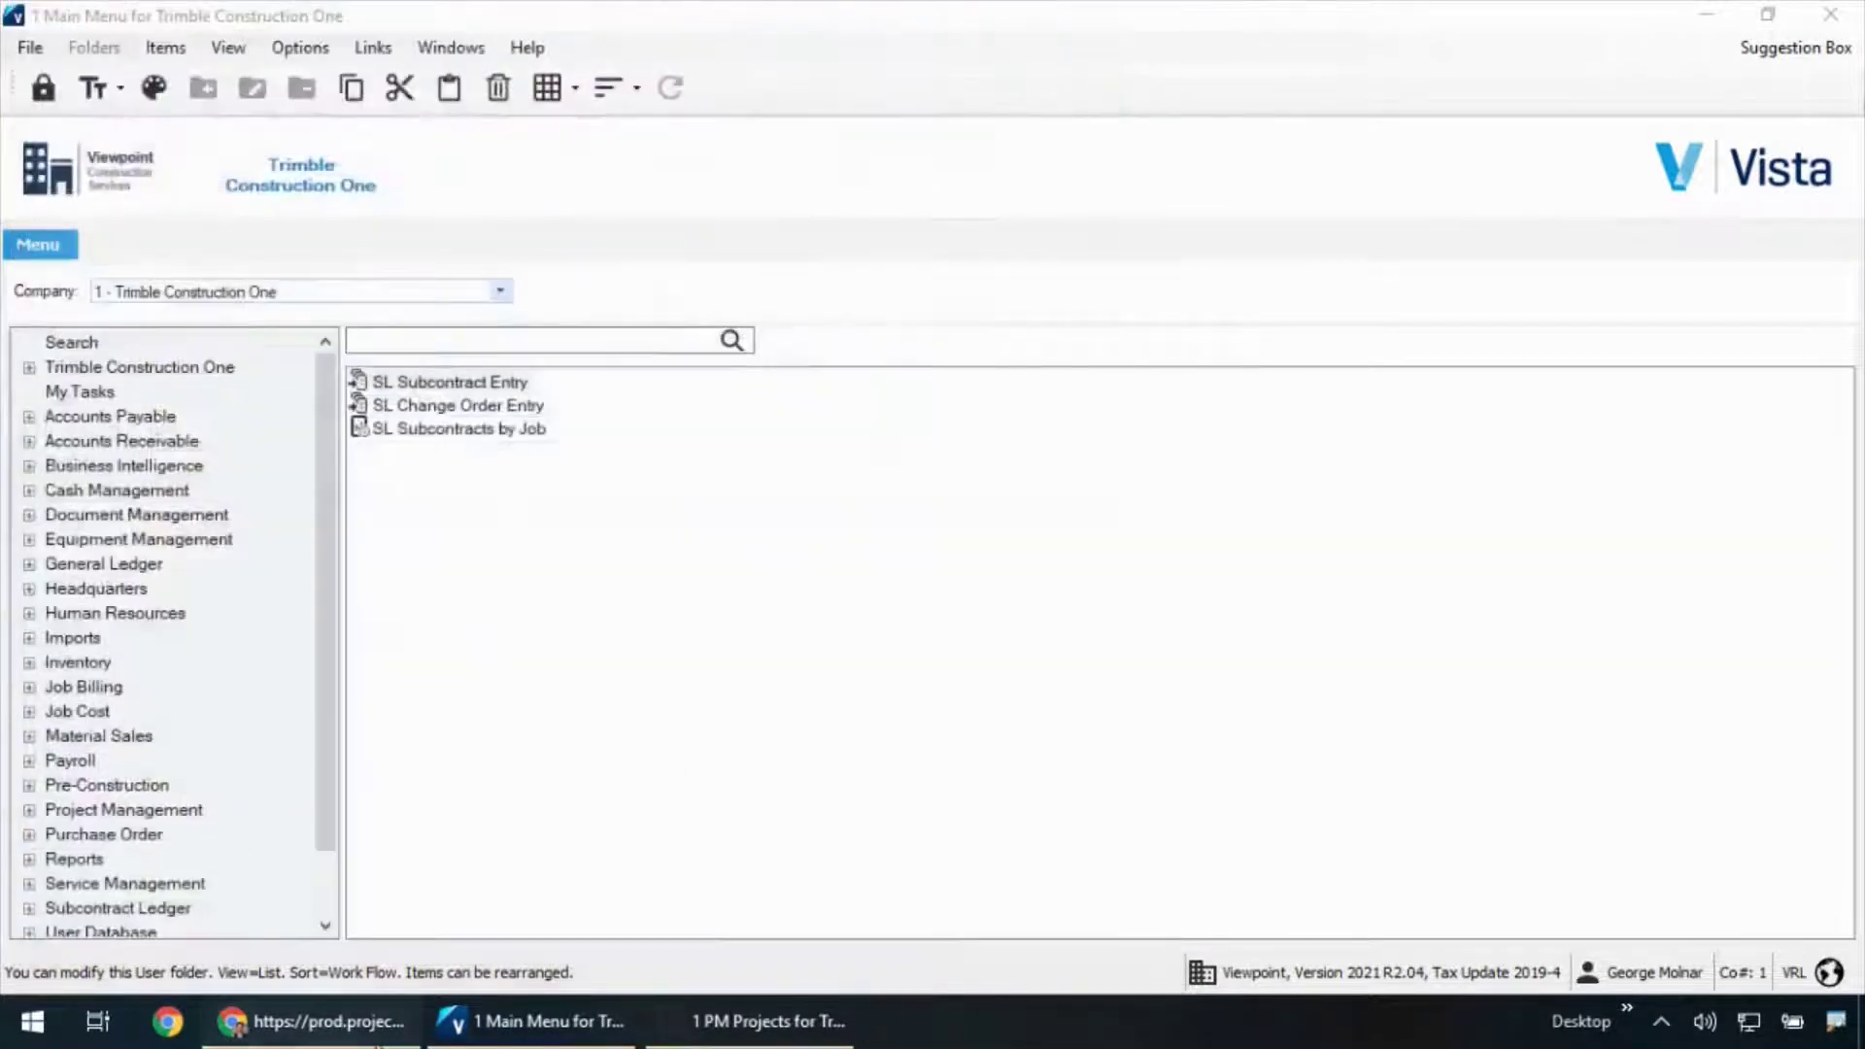
Step: Check the Finish SOG budget's Transactions grid: 80,000.00 committed from Contract 001-001, 13,800.00 uncommitted
click(321, 1020)
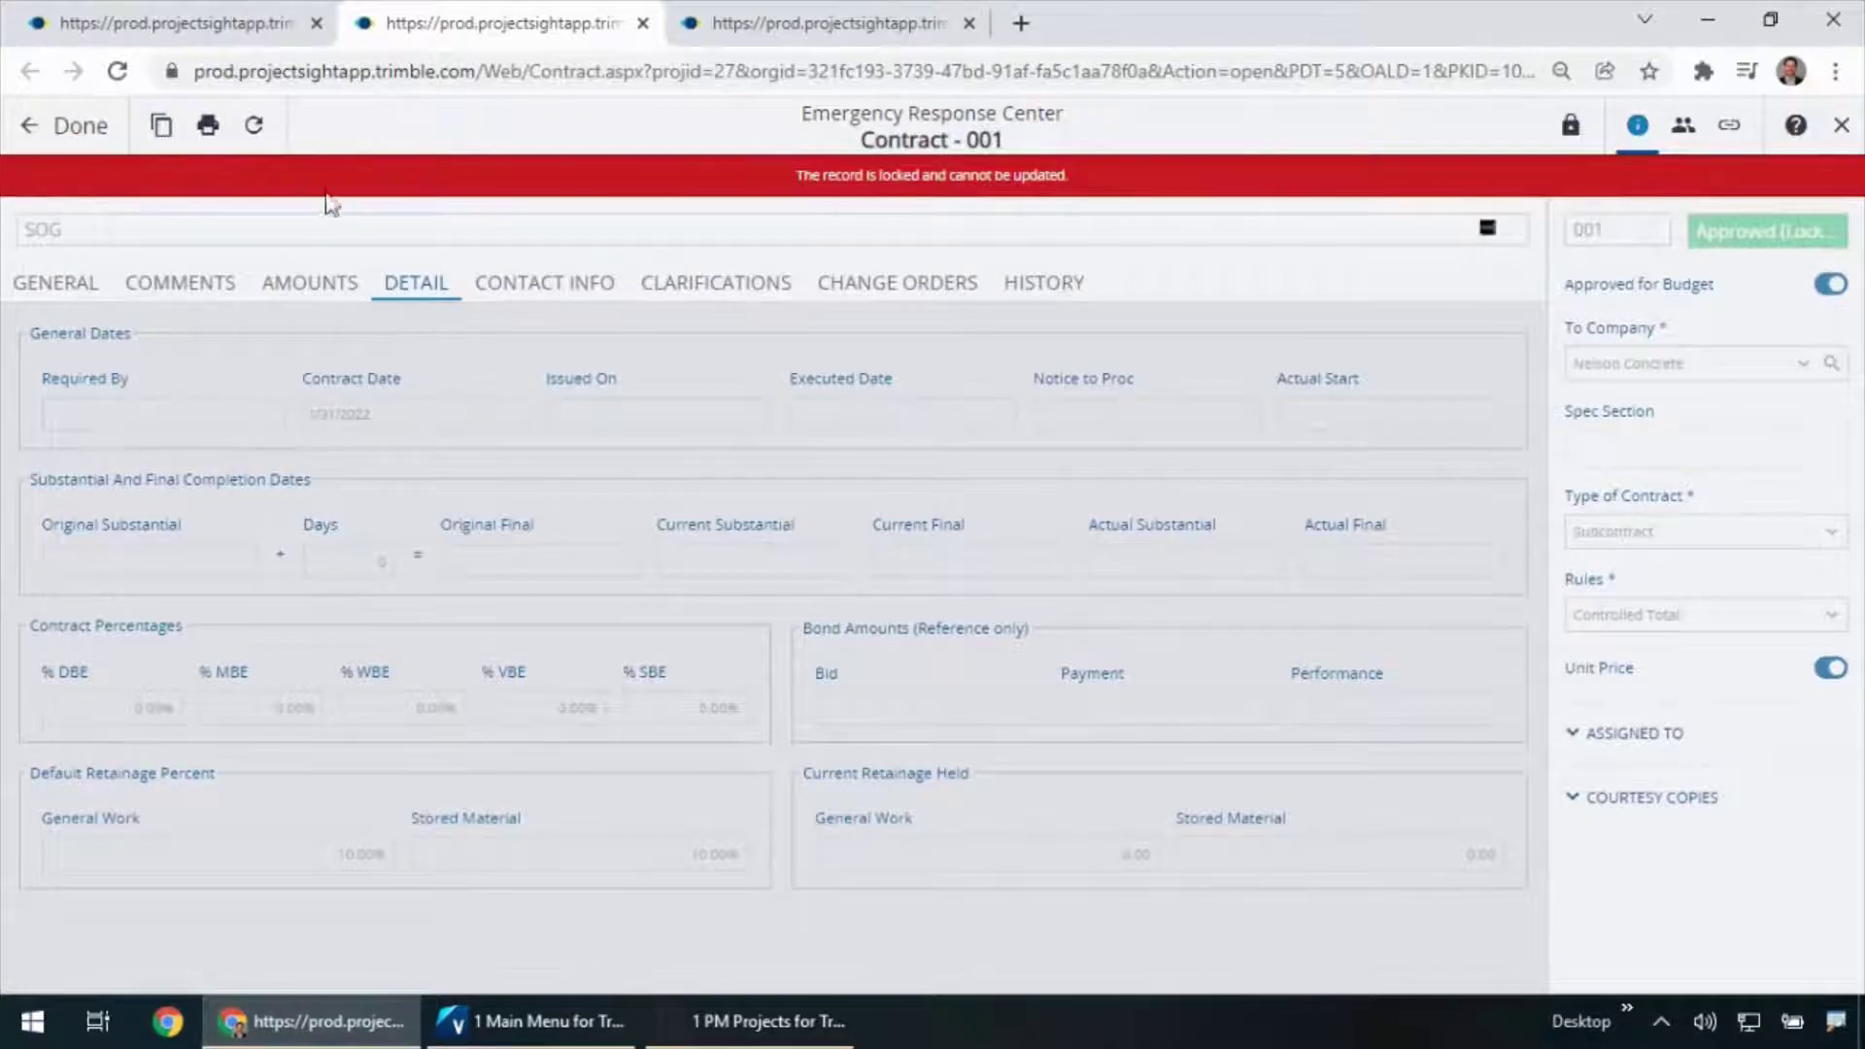
click(251, 21)
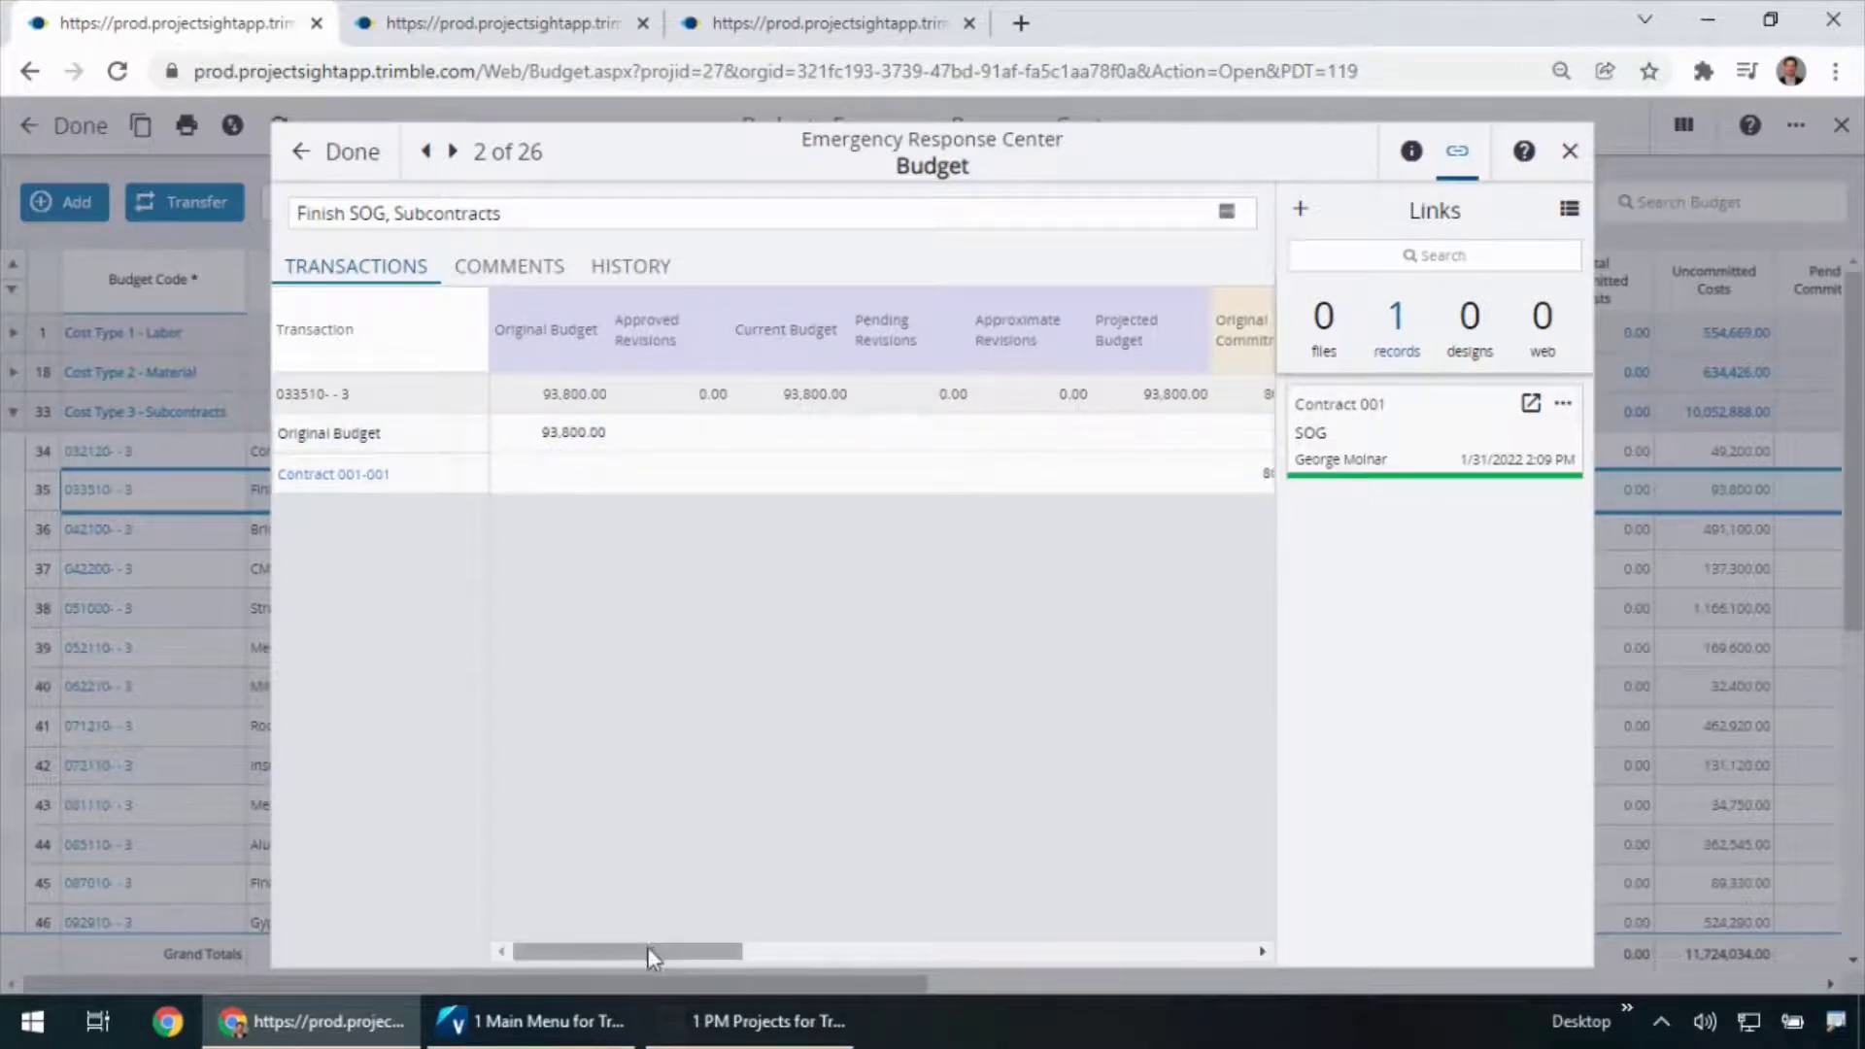
drag(649, 947, 834, 931)
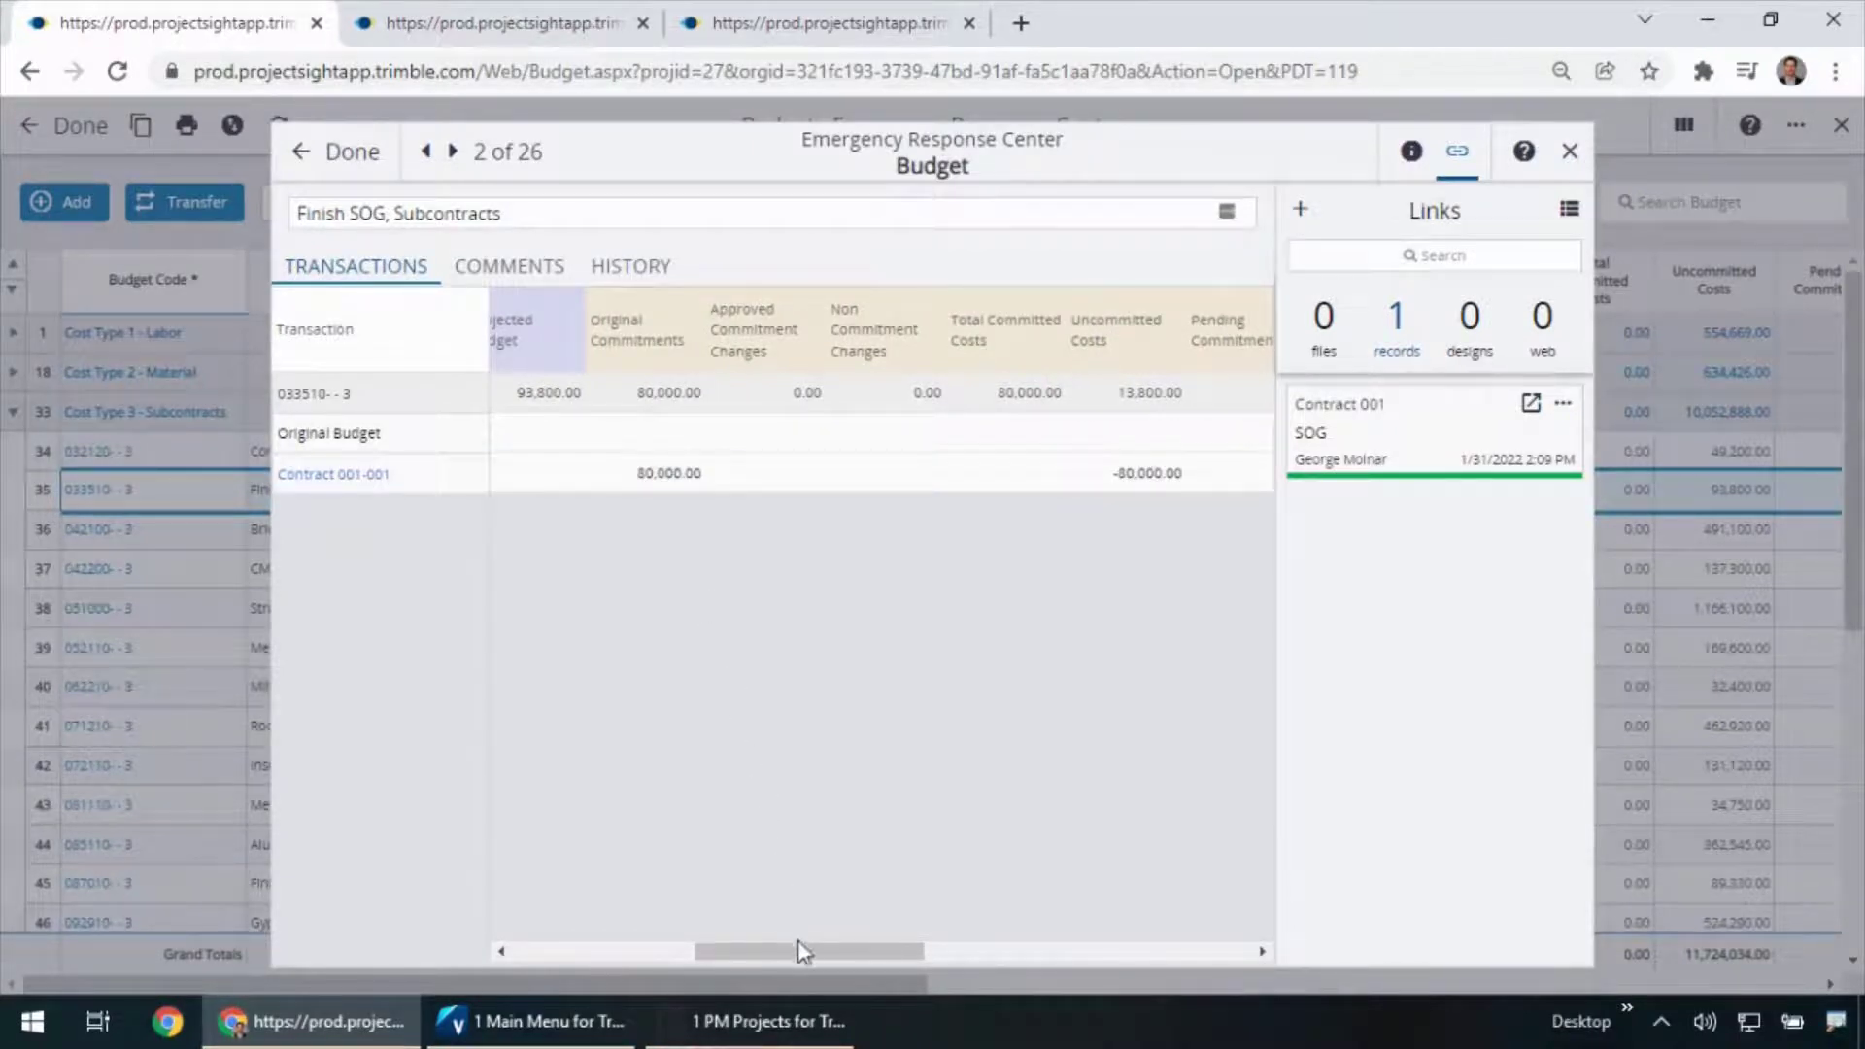
drag(798, 942, 875, 948)
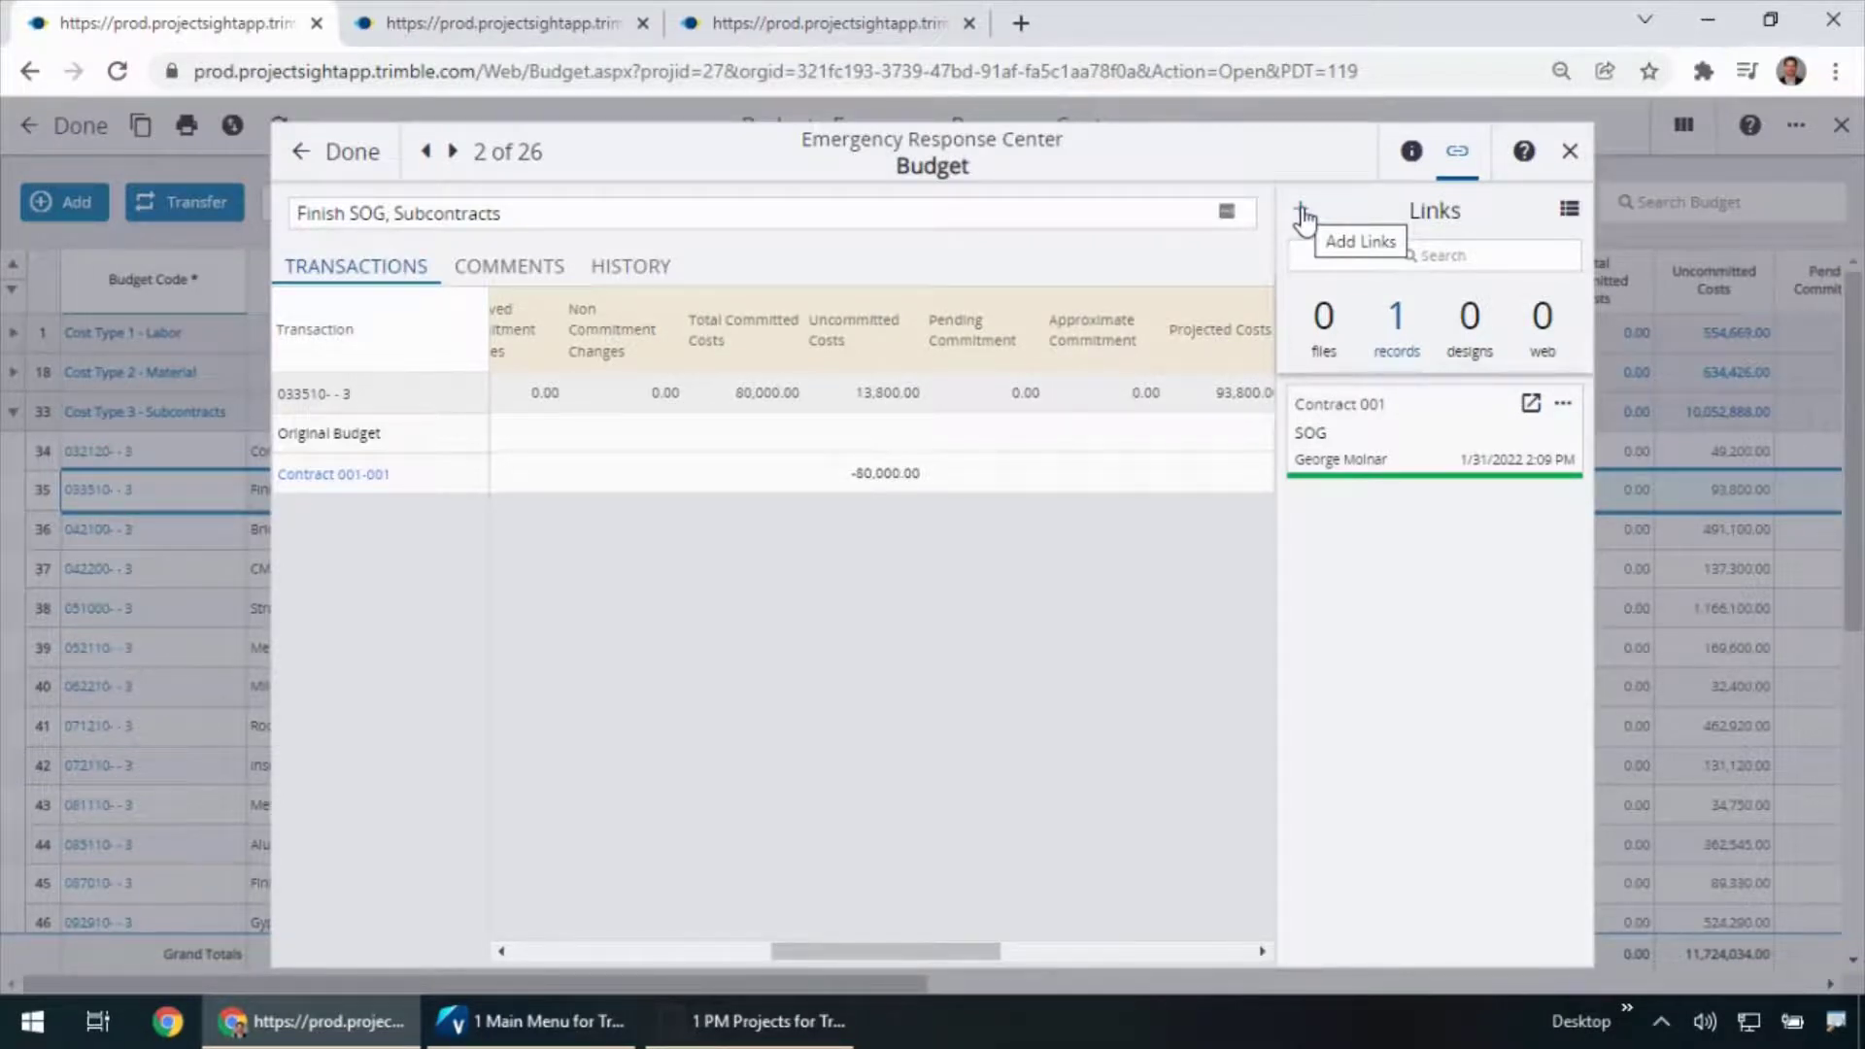
Step: Link a new Potential Change Order record to the Finish SOG budget
click(1301, 212)
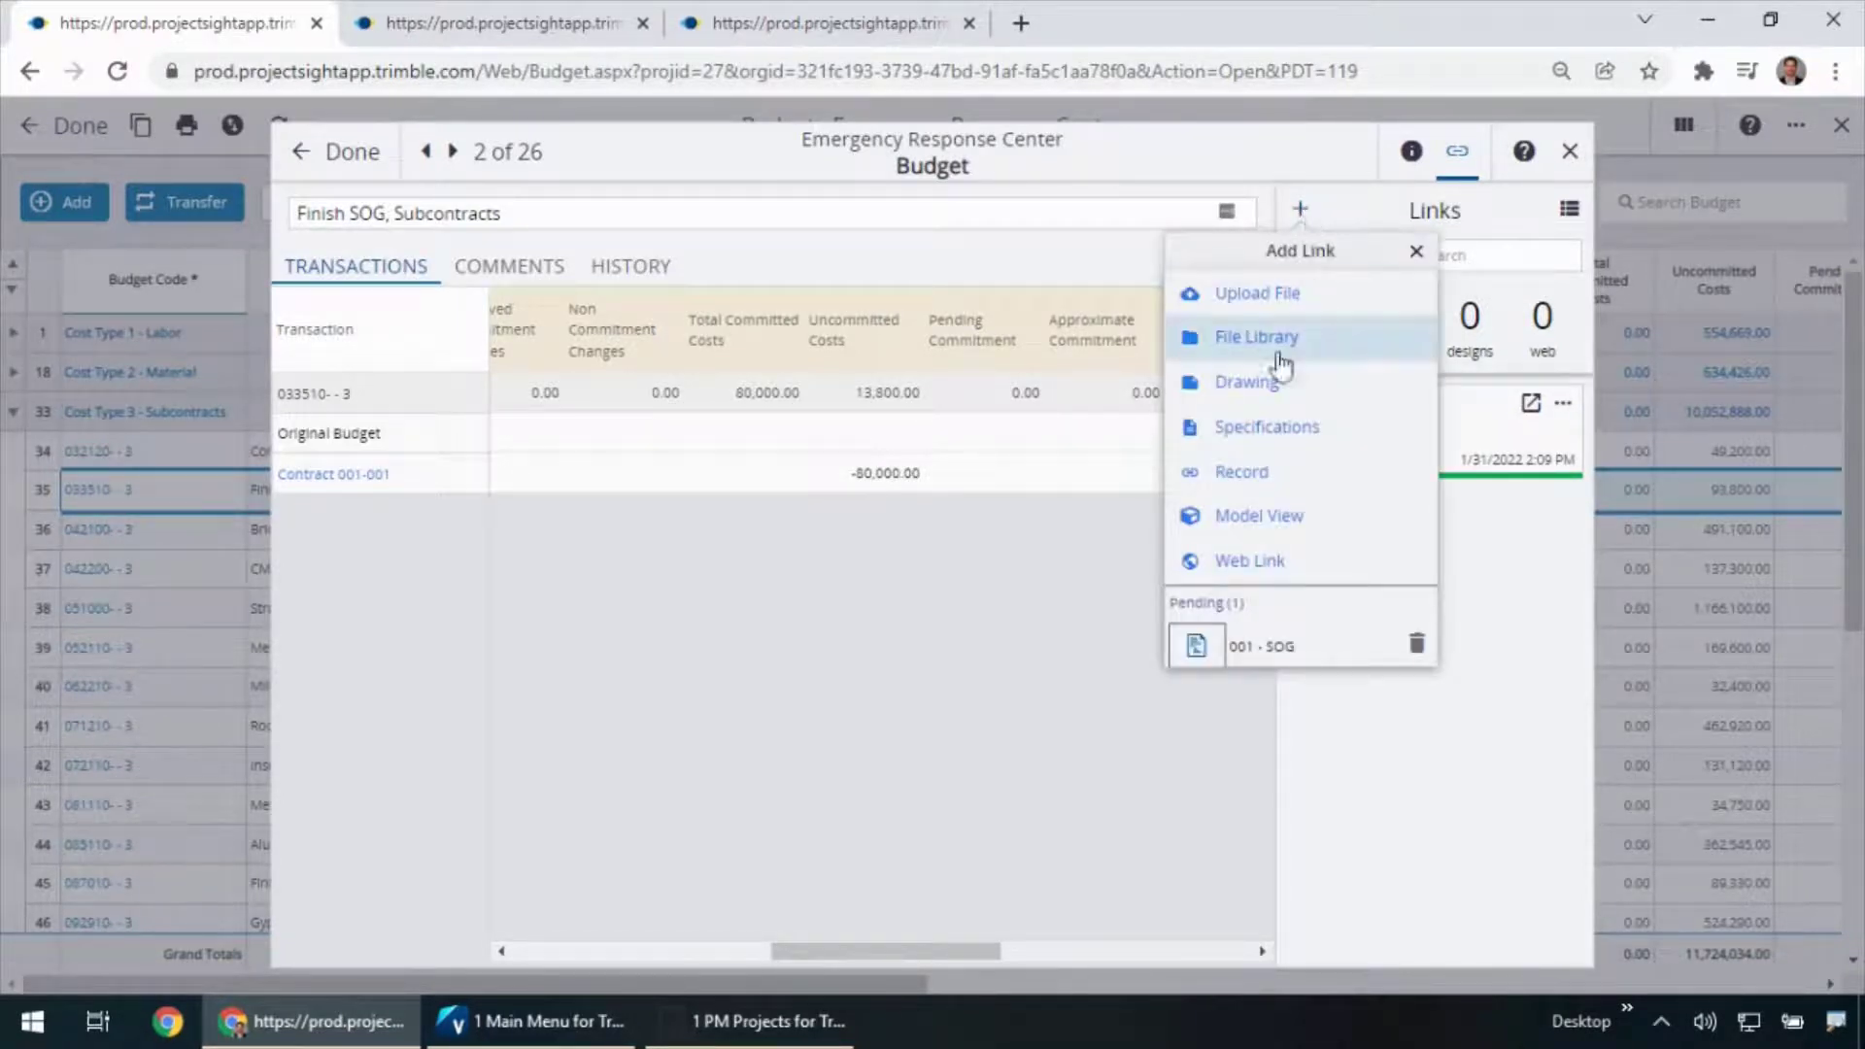
click(1230, 472)
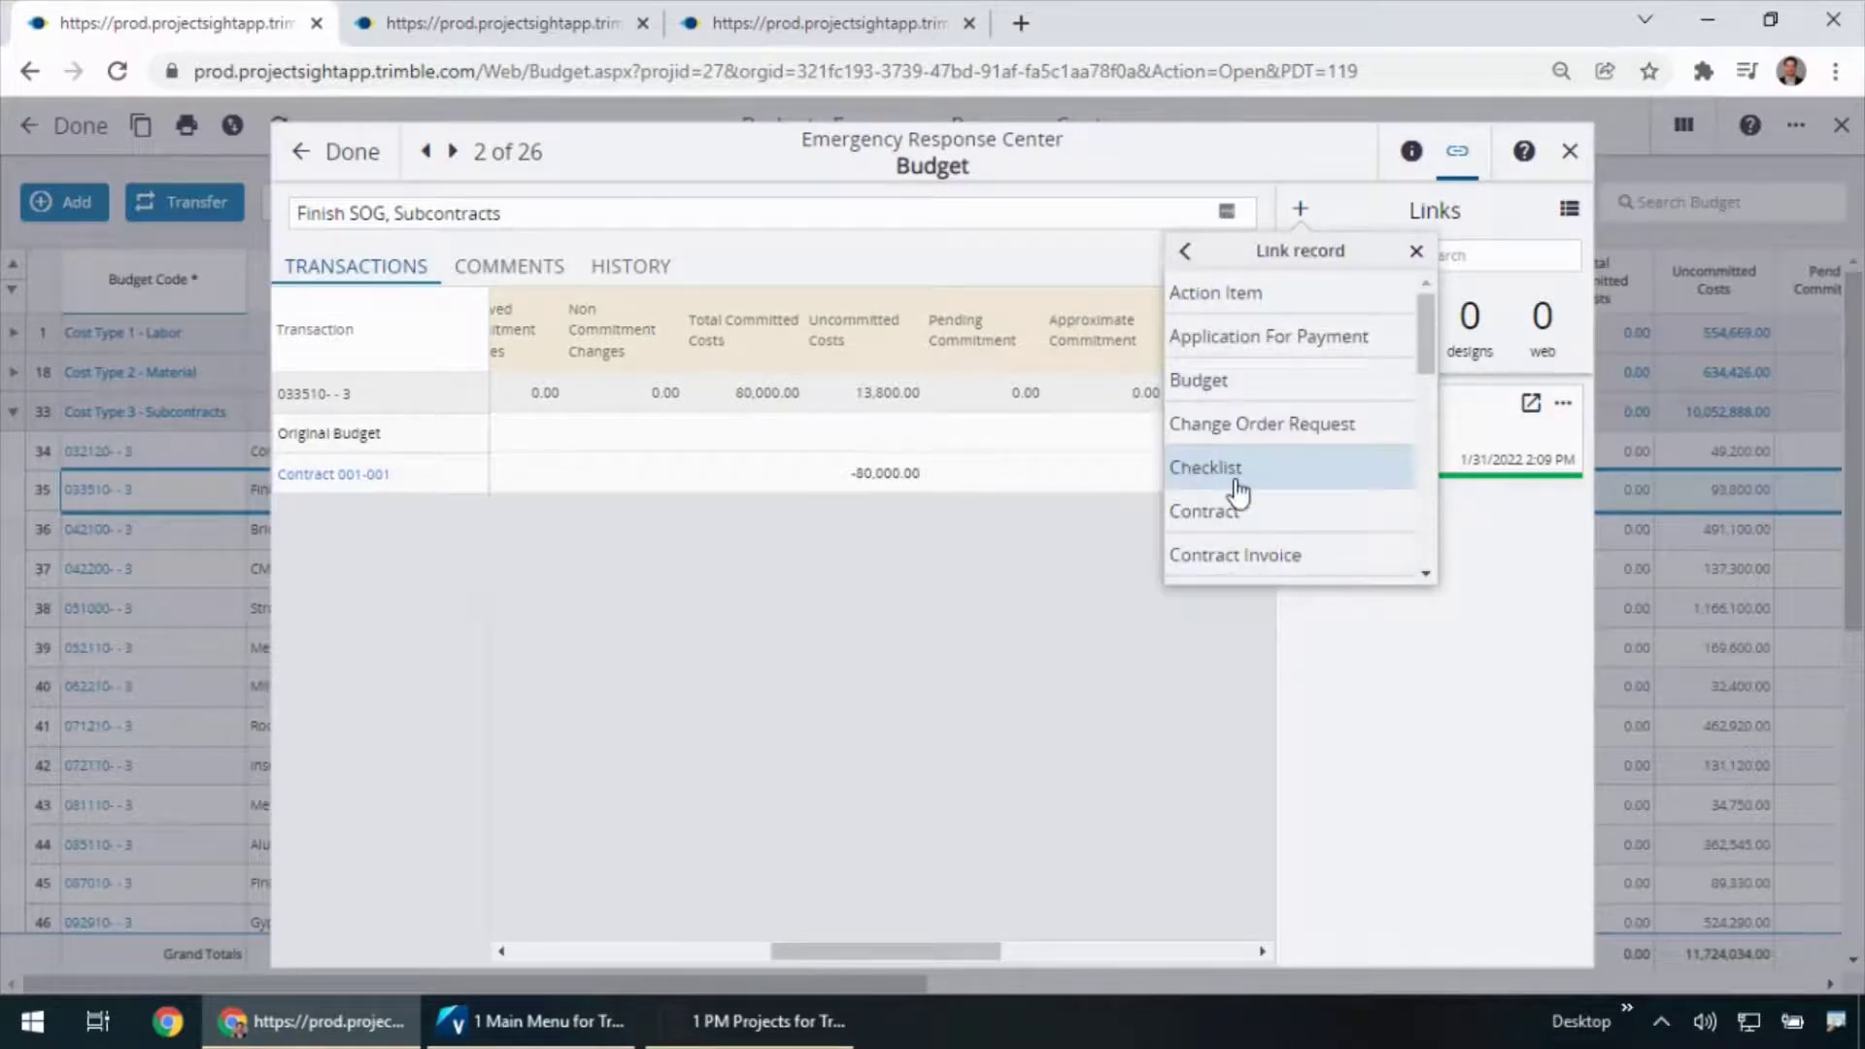
scroll(1237, 492, down, 5)
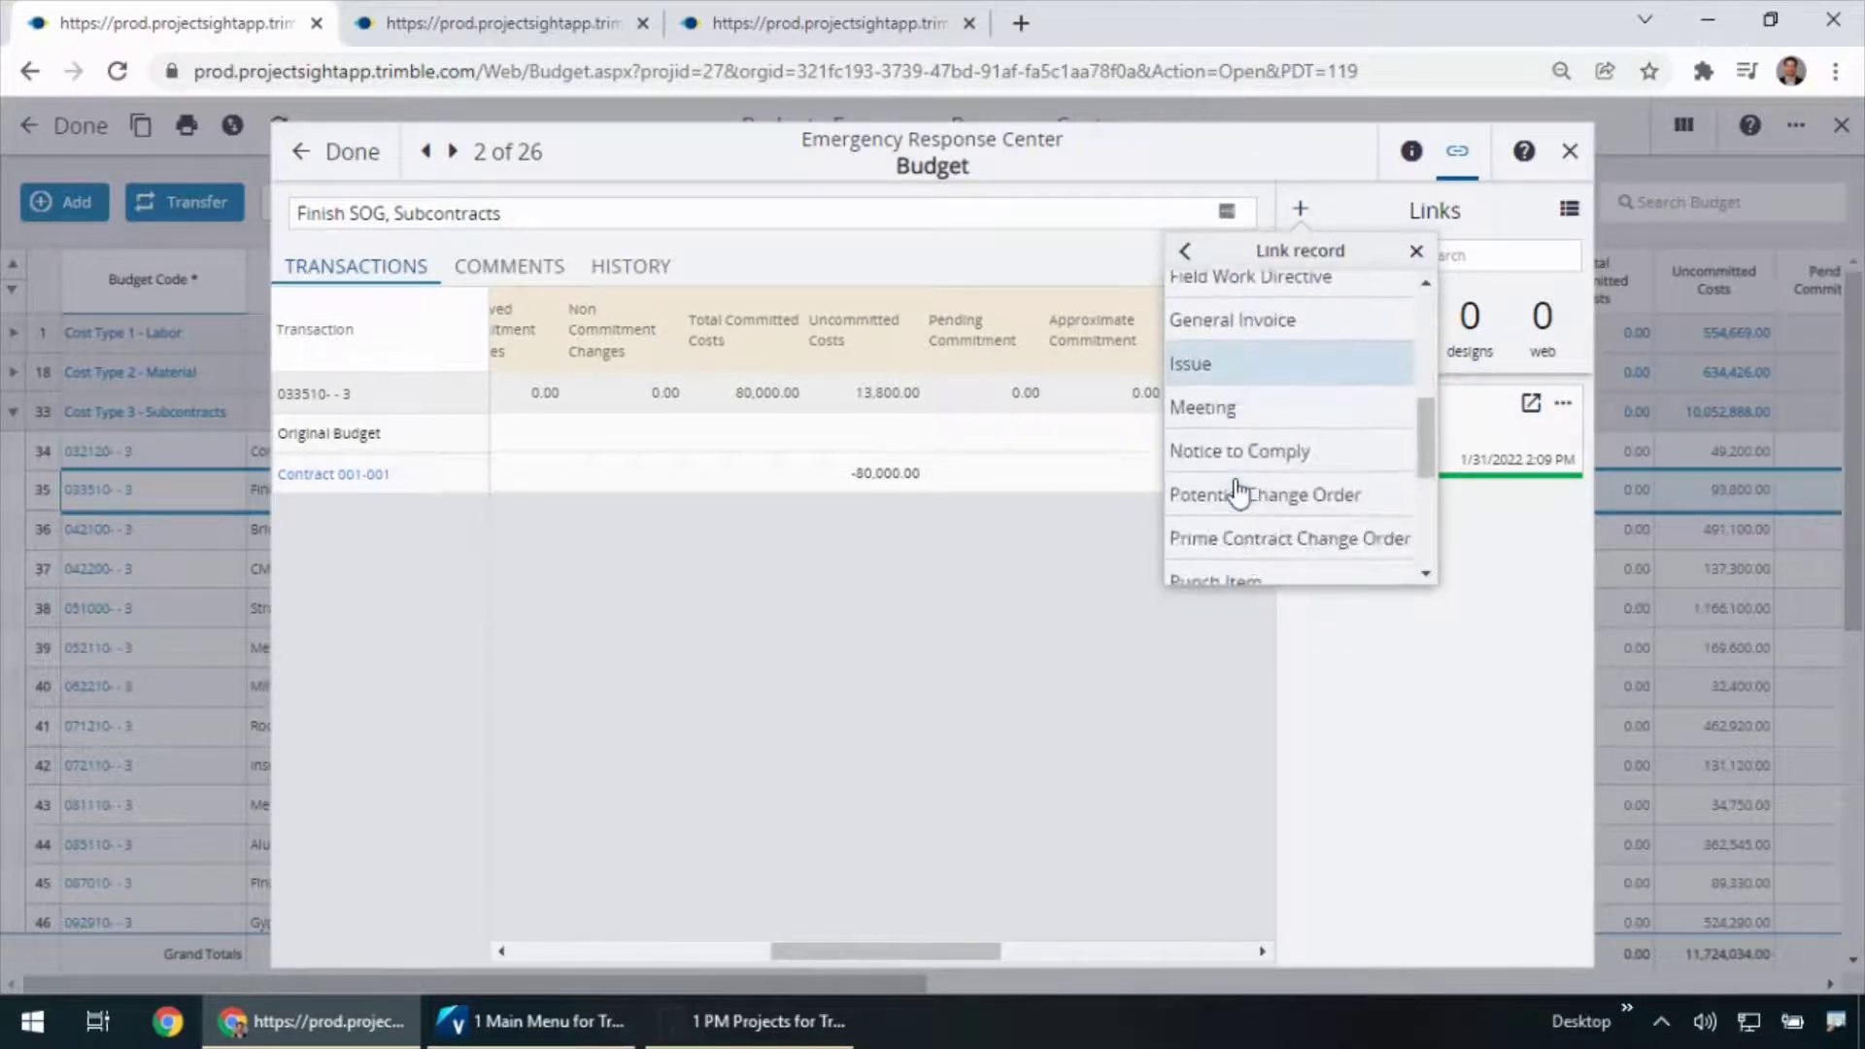
click(1327, 508)
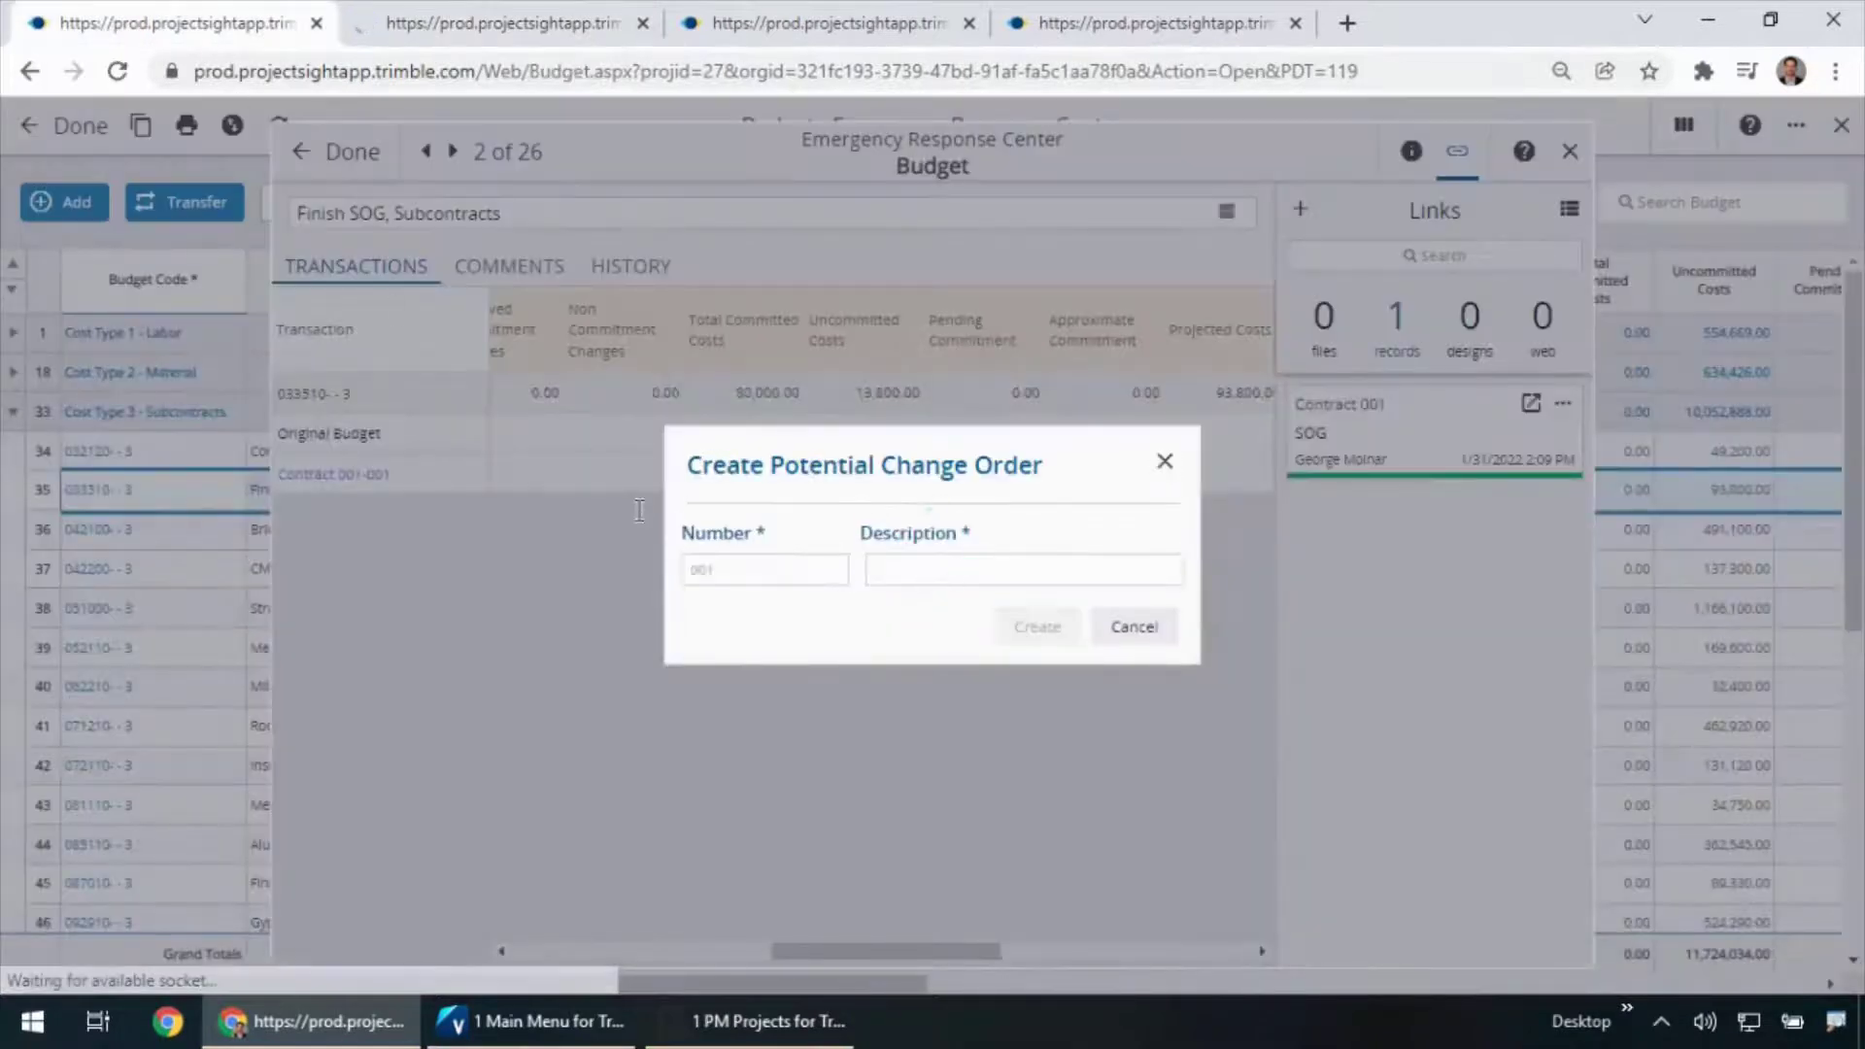
Step: Create the change order with the description 'Reallocate sog'
click(942, 569)
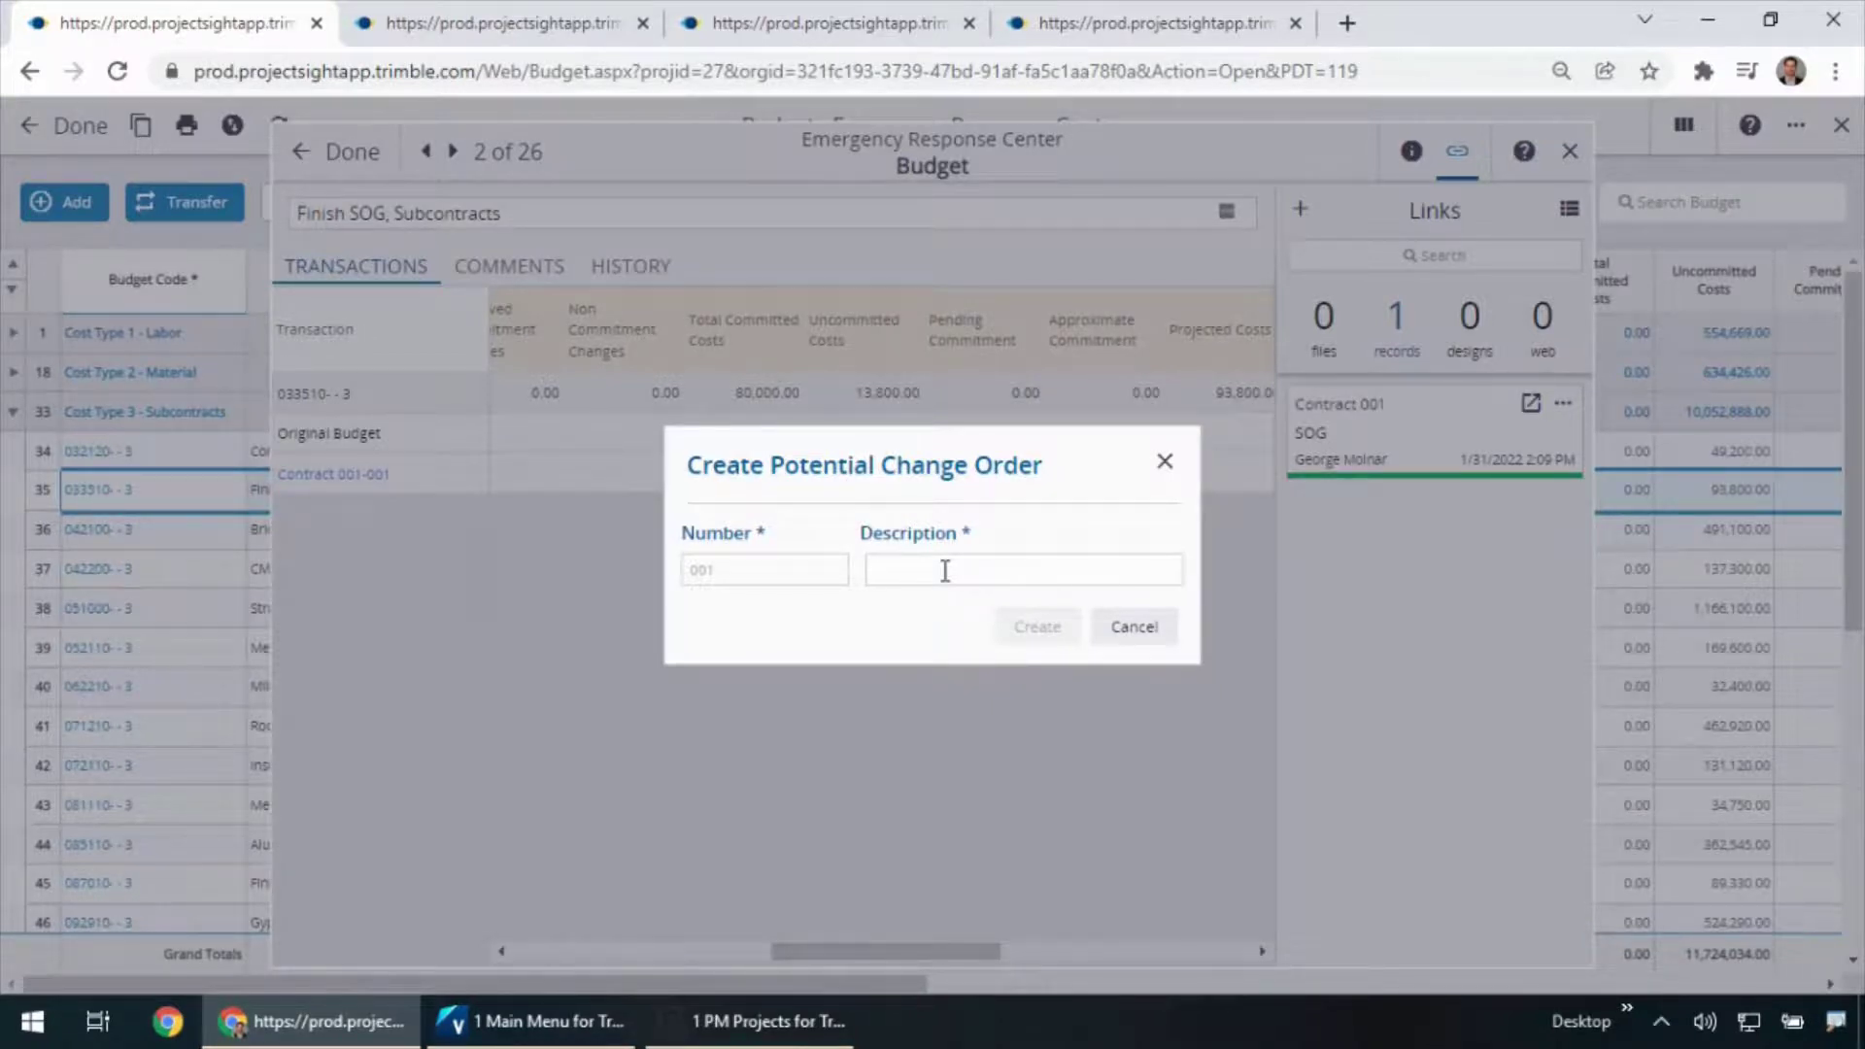
text(REa)
key(BackSpace)
key(BackSpace)
text(e al)
key(BackSpace)
key(BackSpace)
key(BackSpace)
text(allocate)
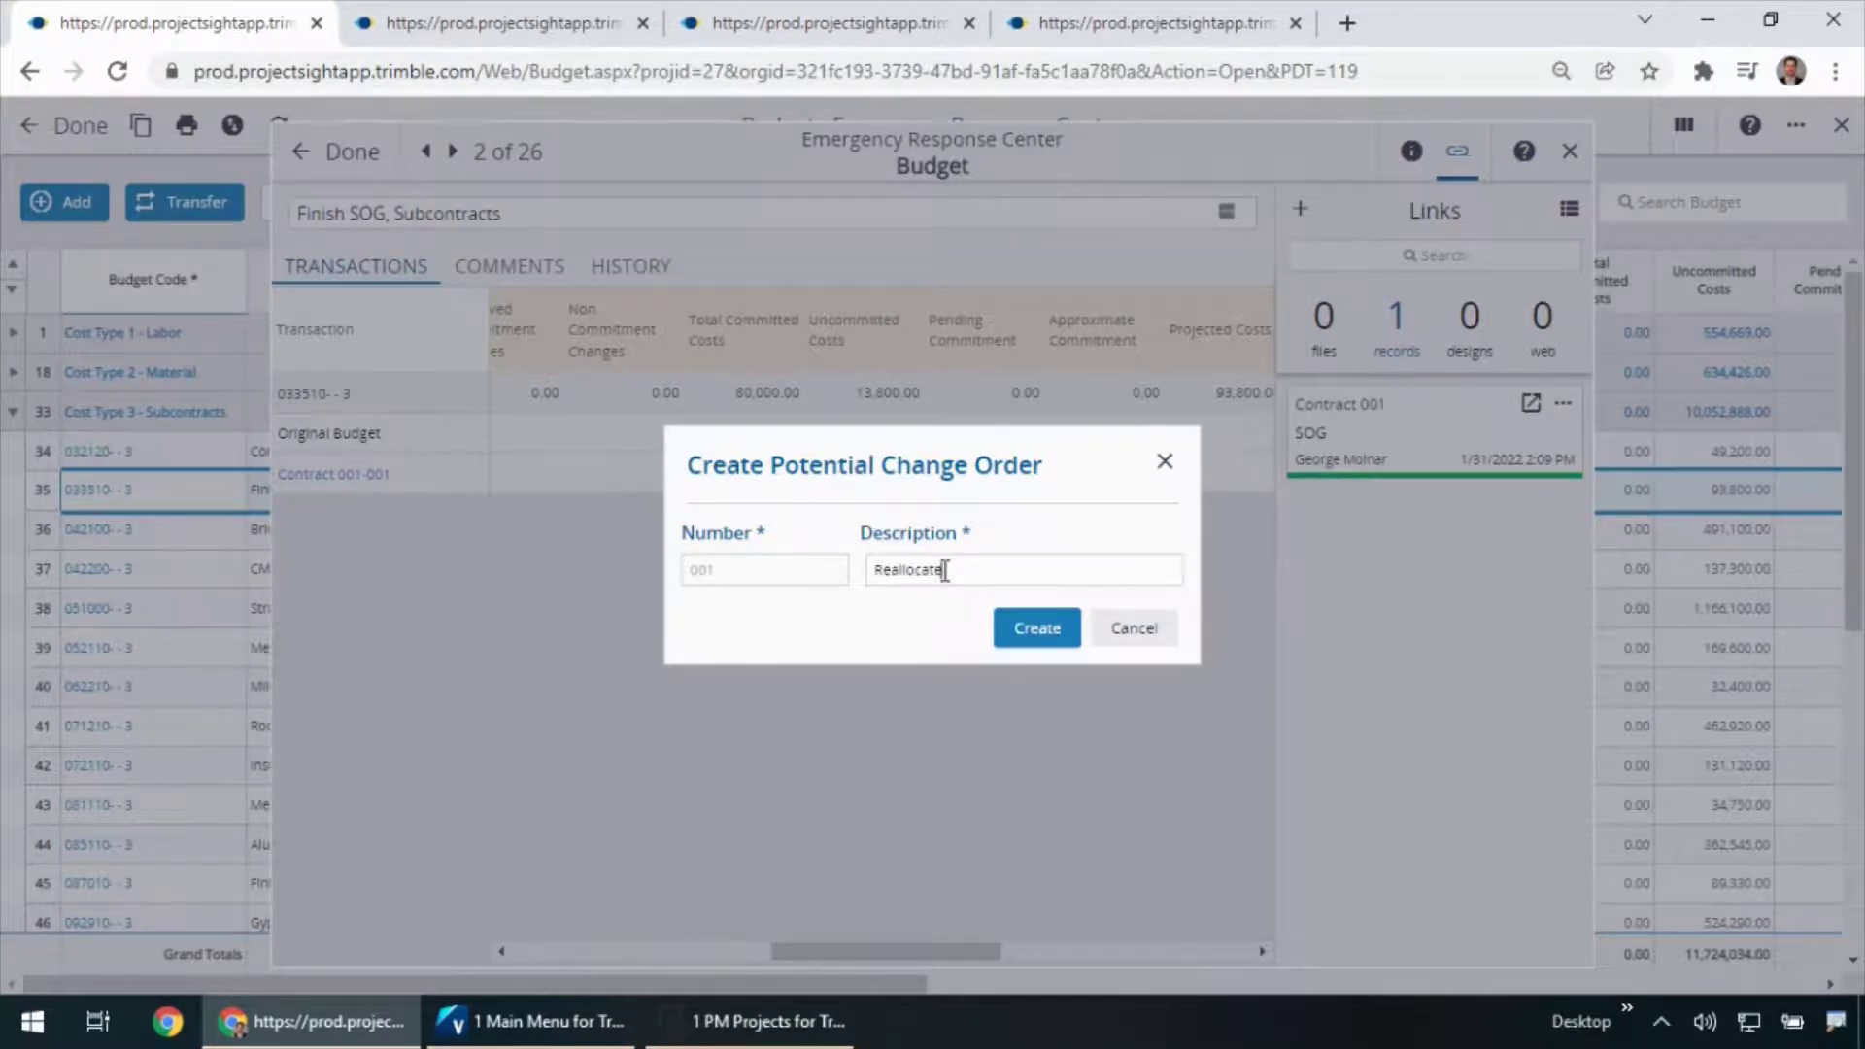
text( sog)
click(1027, 622)
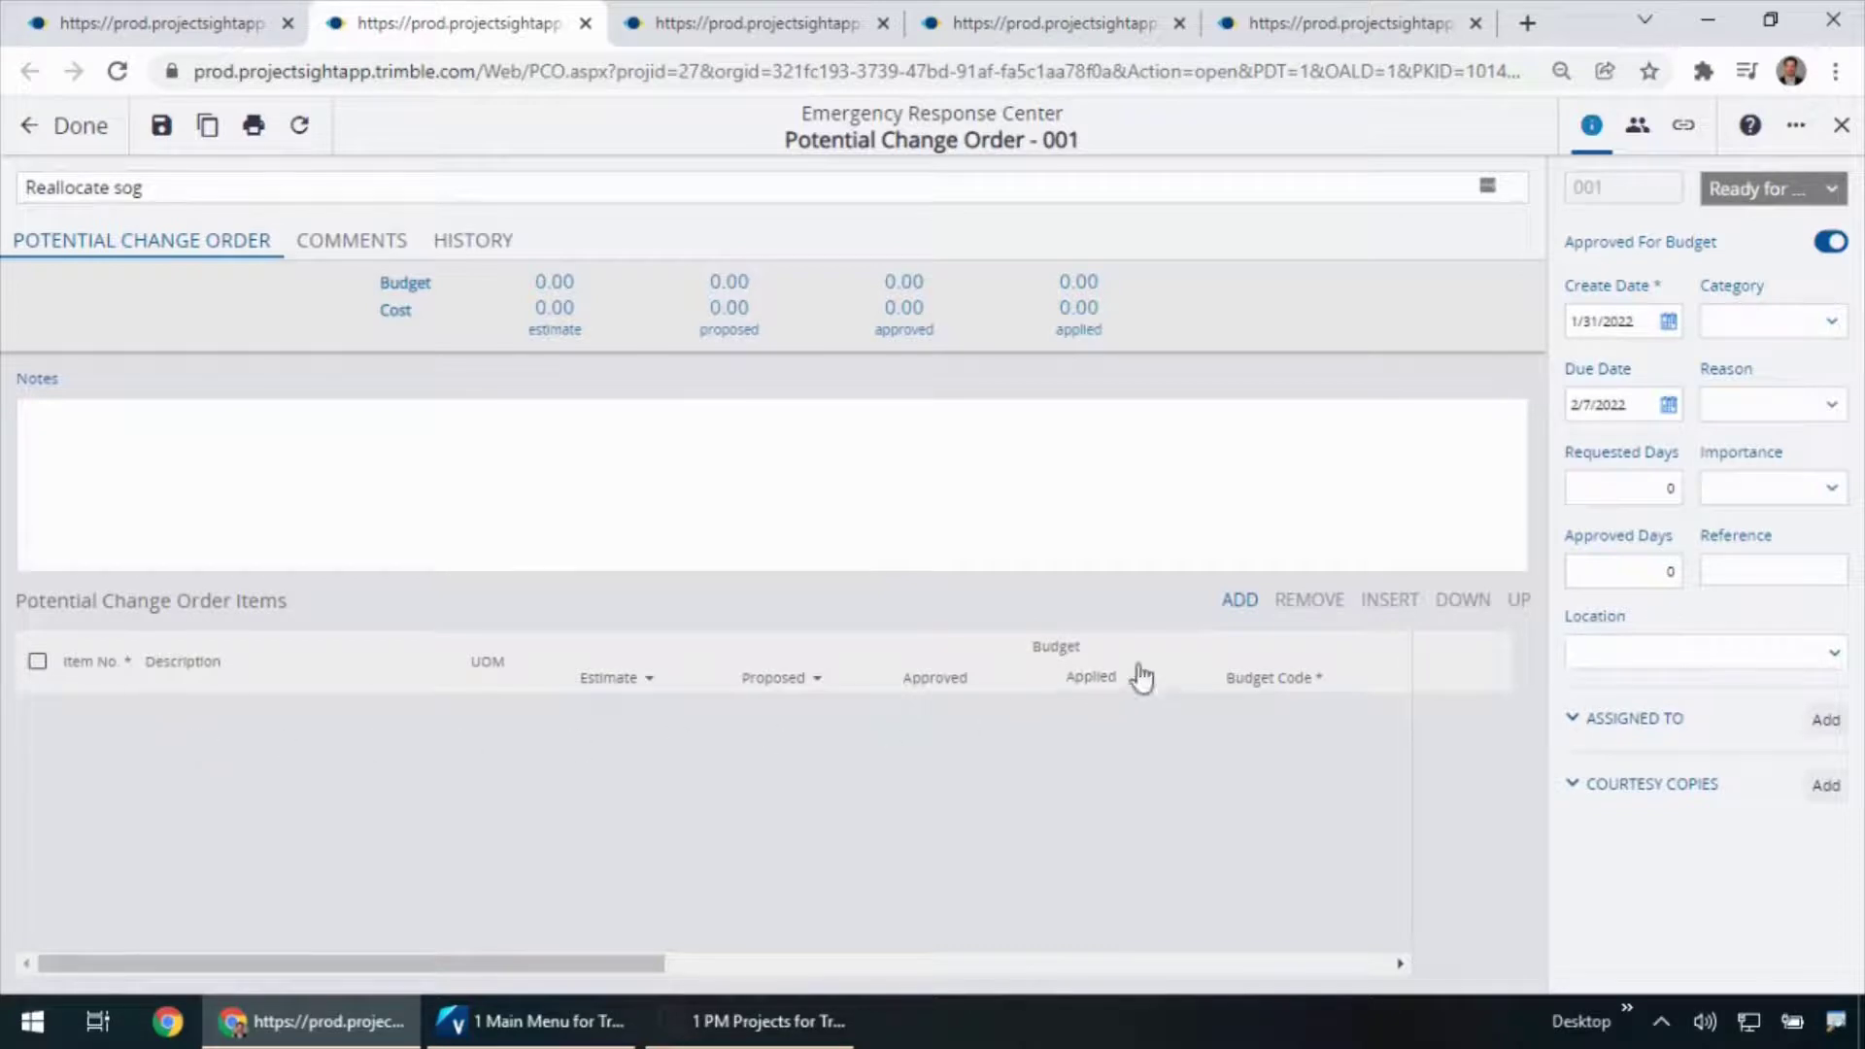
Step: Add item 001 to the change order with budget code 033510-3 Finish SOG, Subcontracts
click(1242, 602)
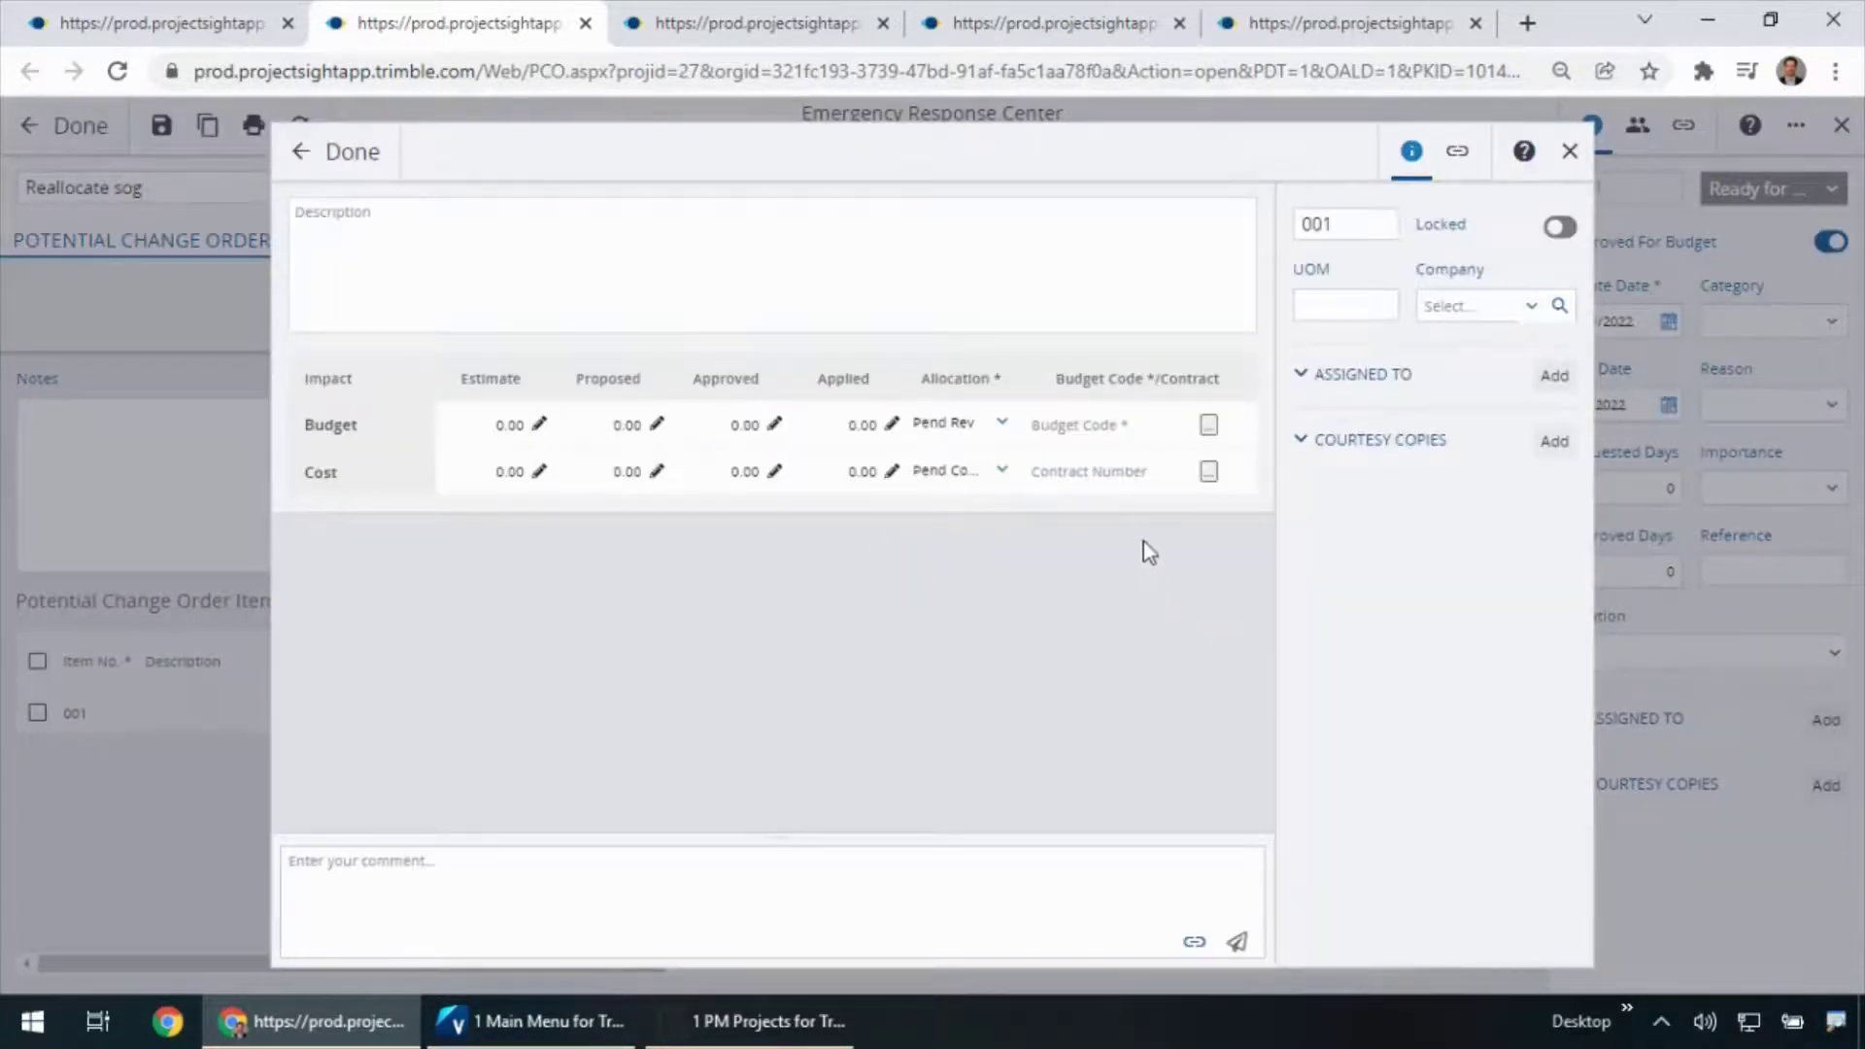
click(1208, 424)
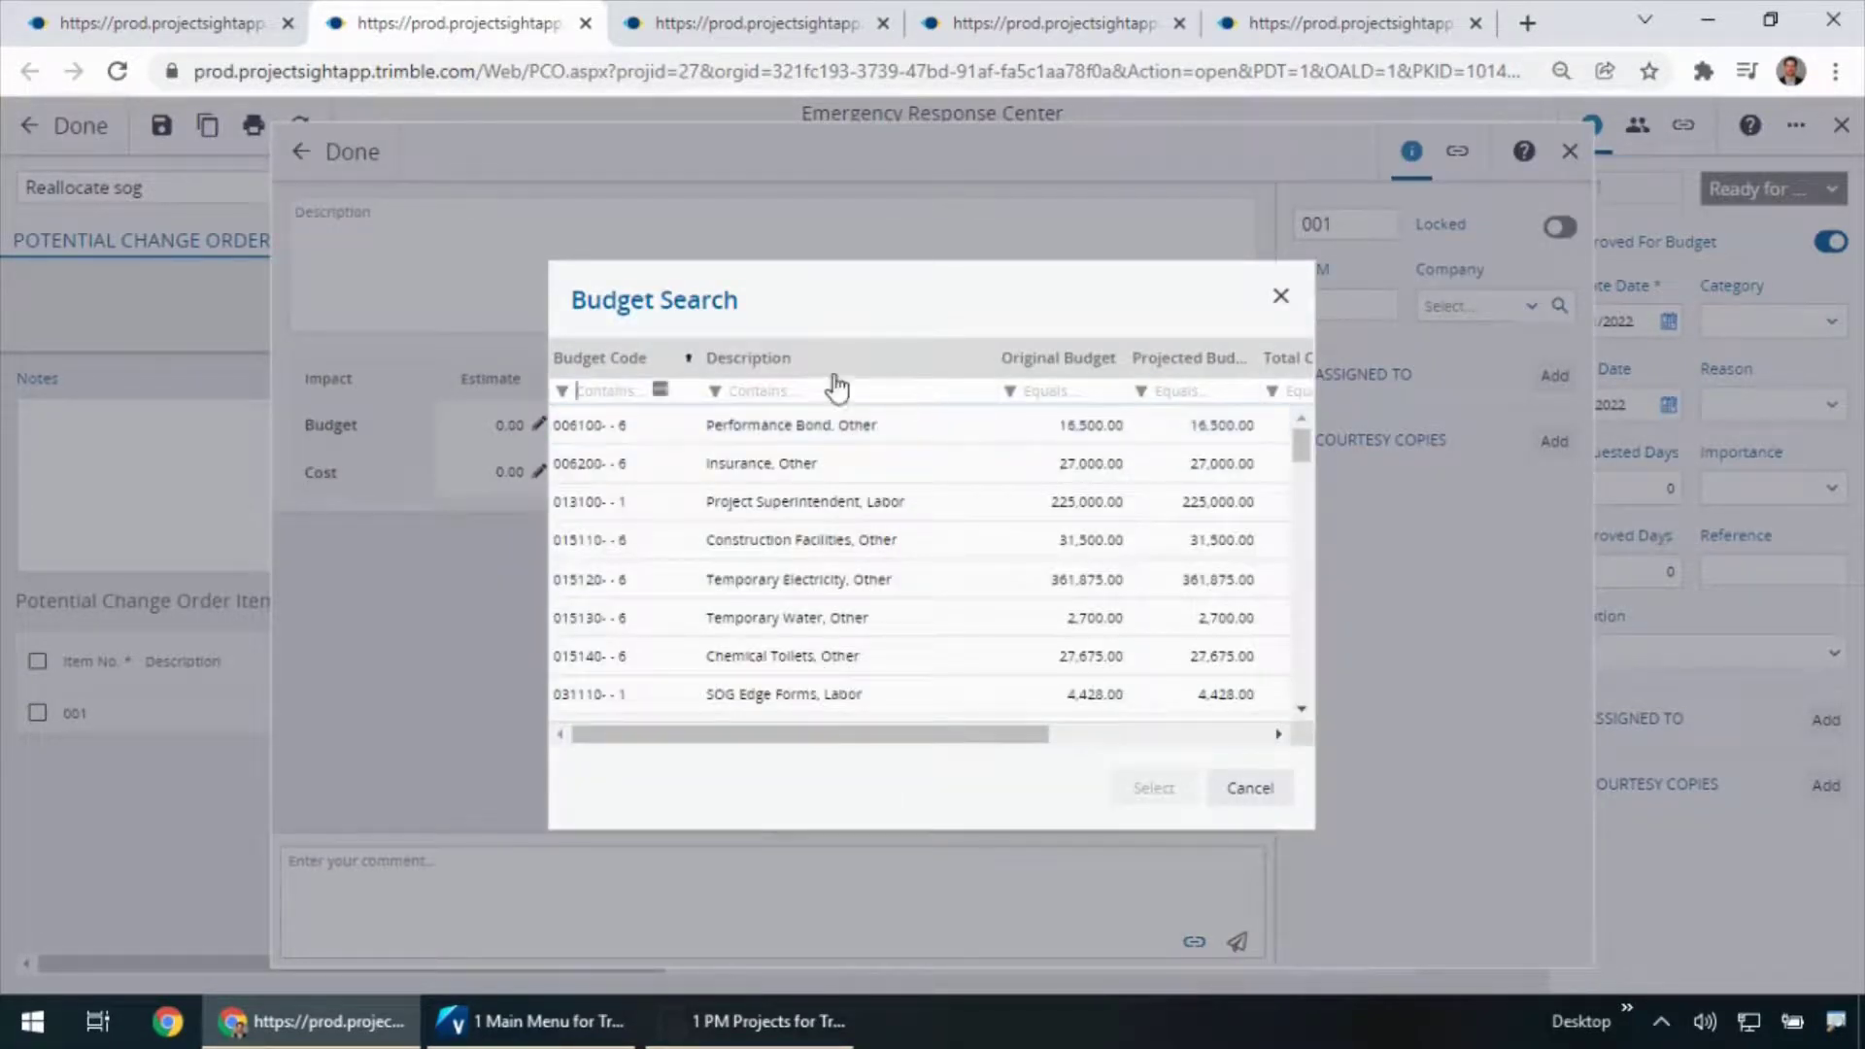
click(833, 389)
text(sog)
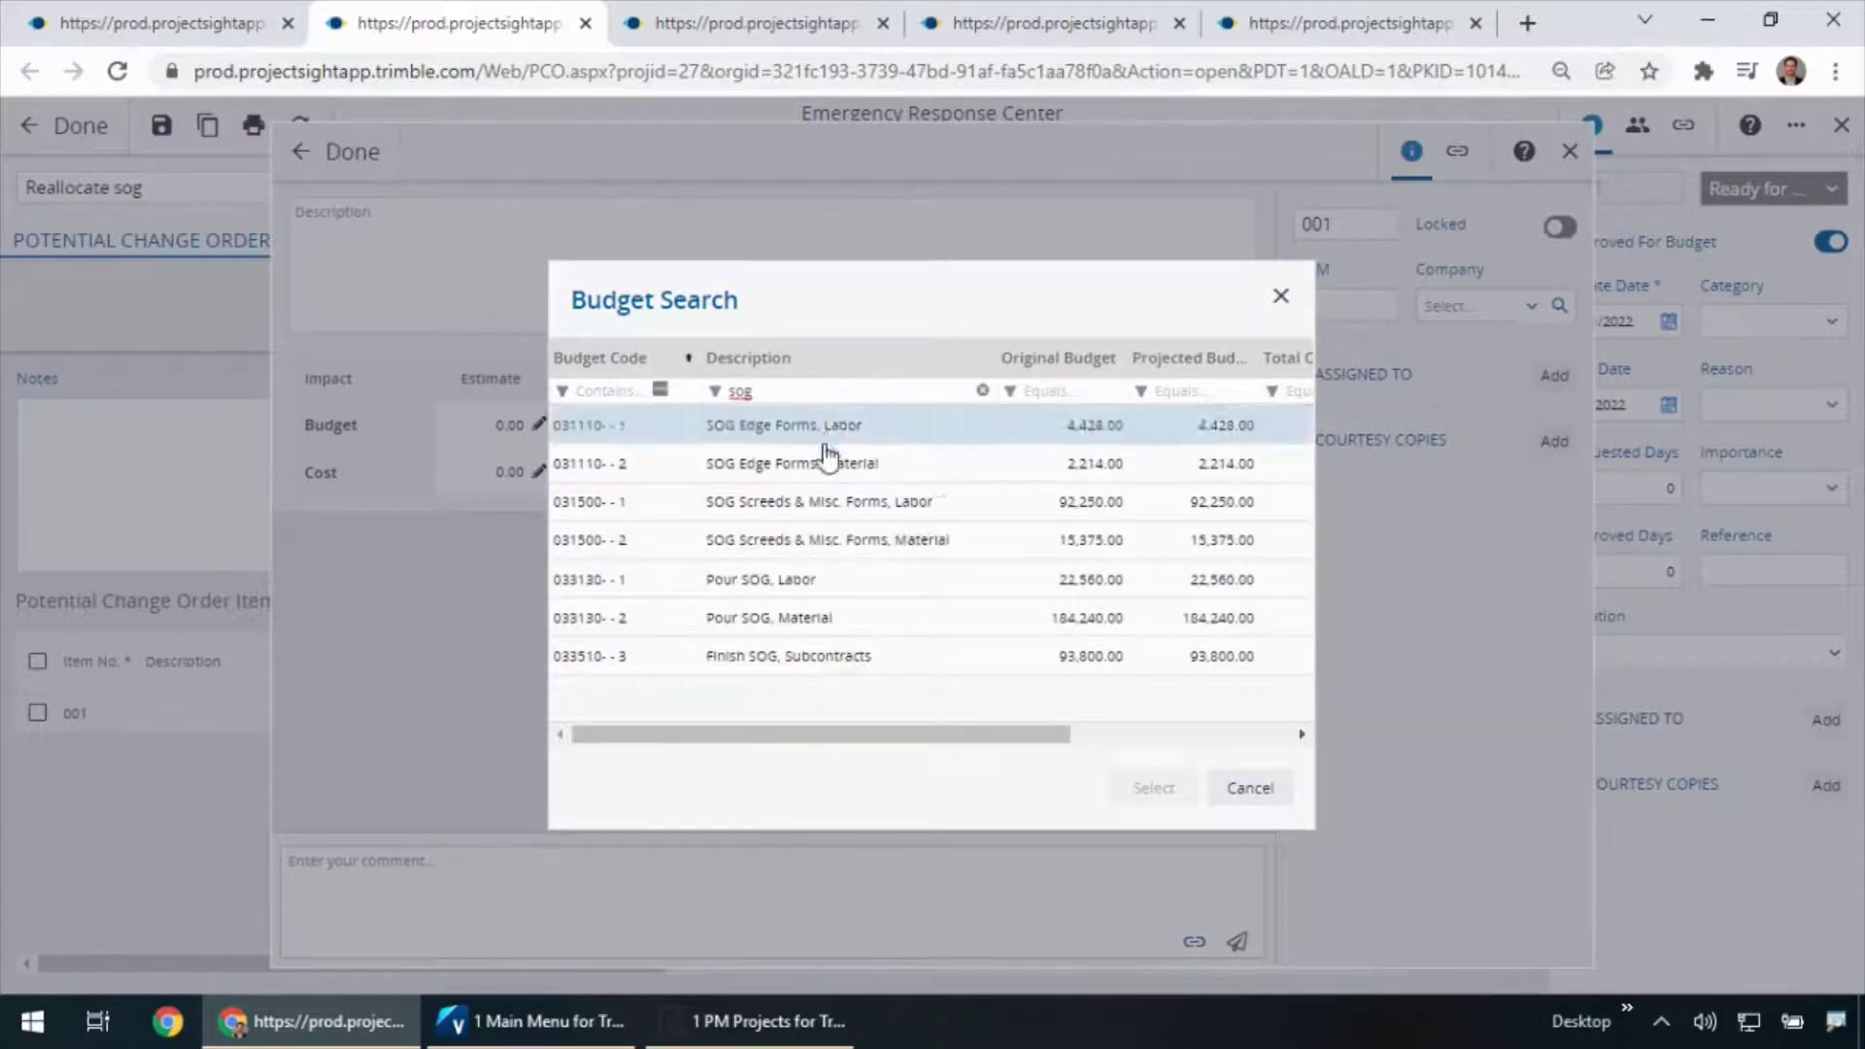
click(791, 658)
drag(844, 726, 1089, 749)
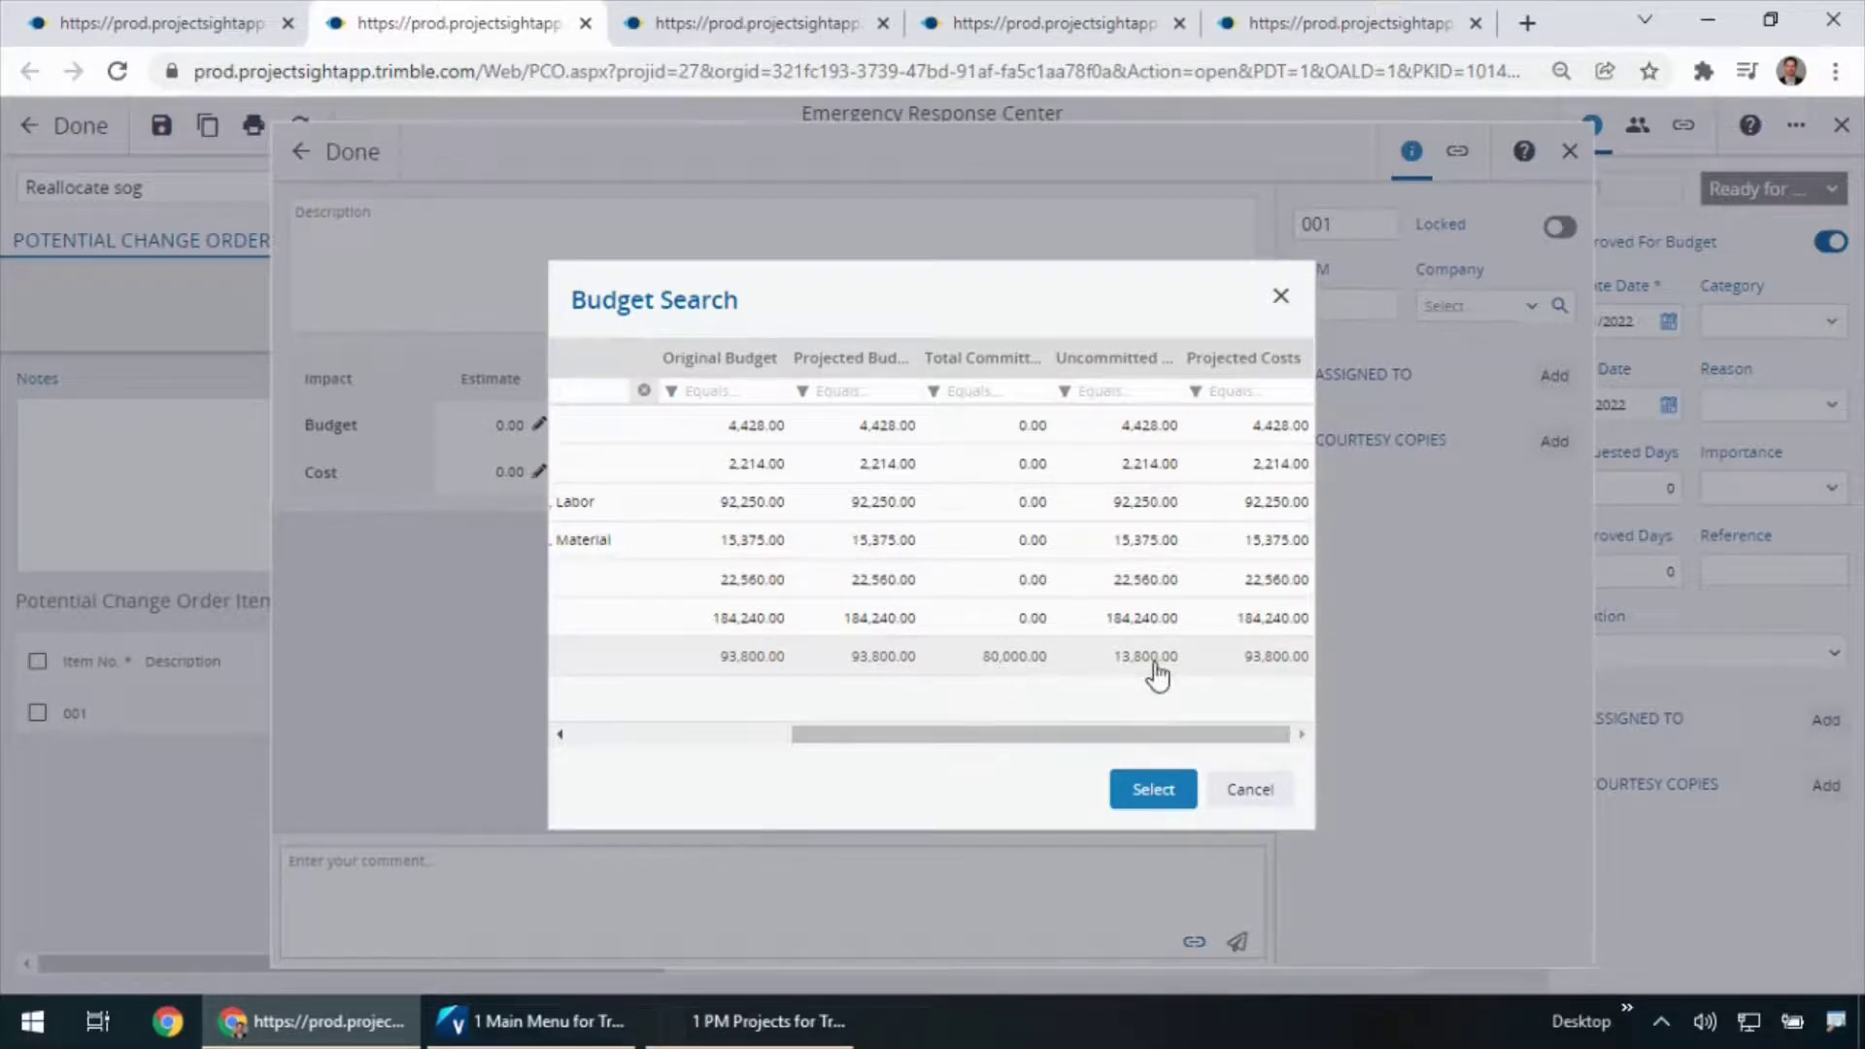
click(1151, 788)
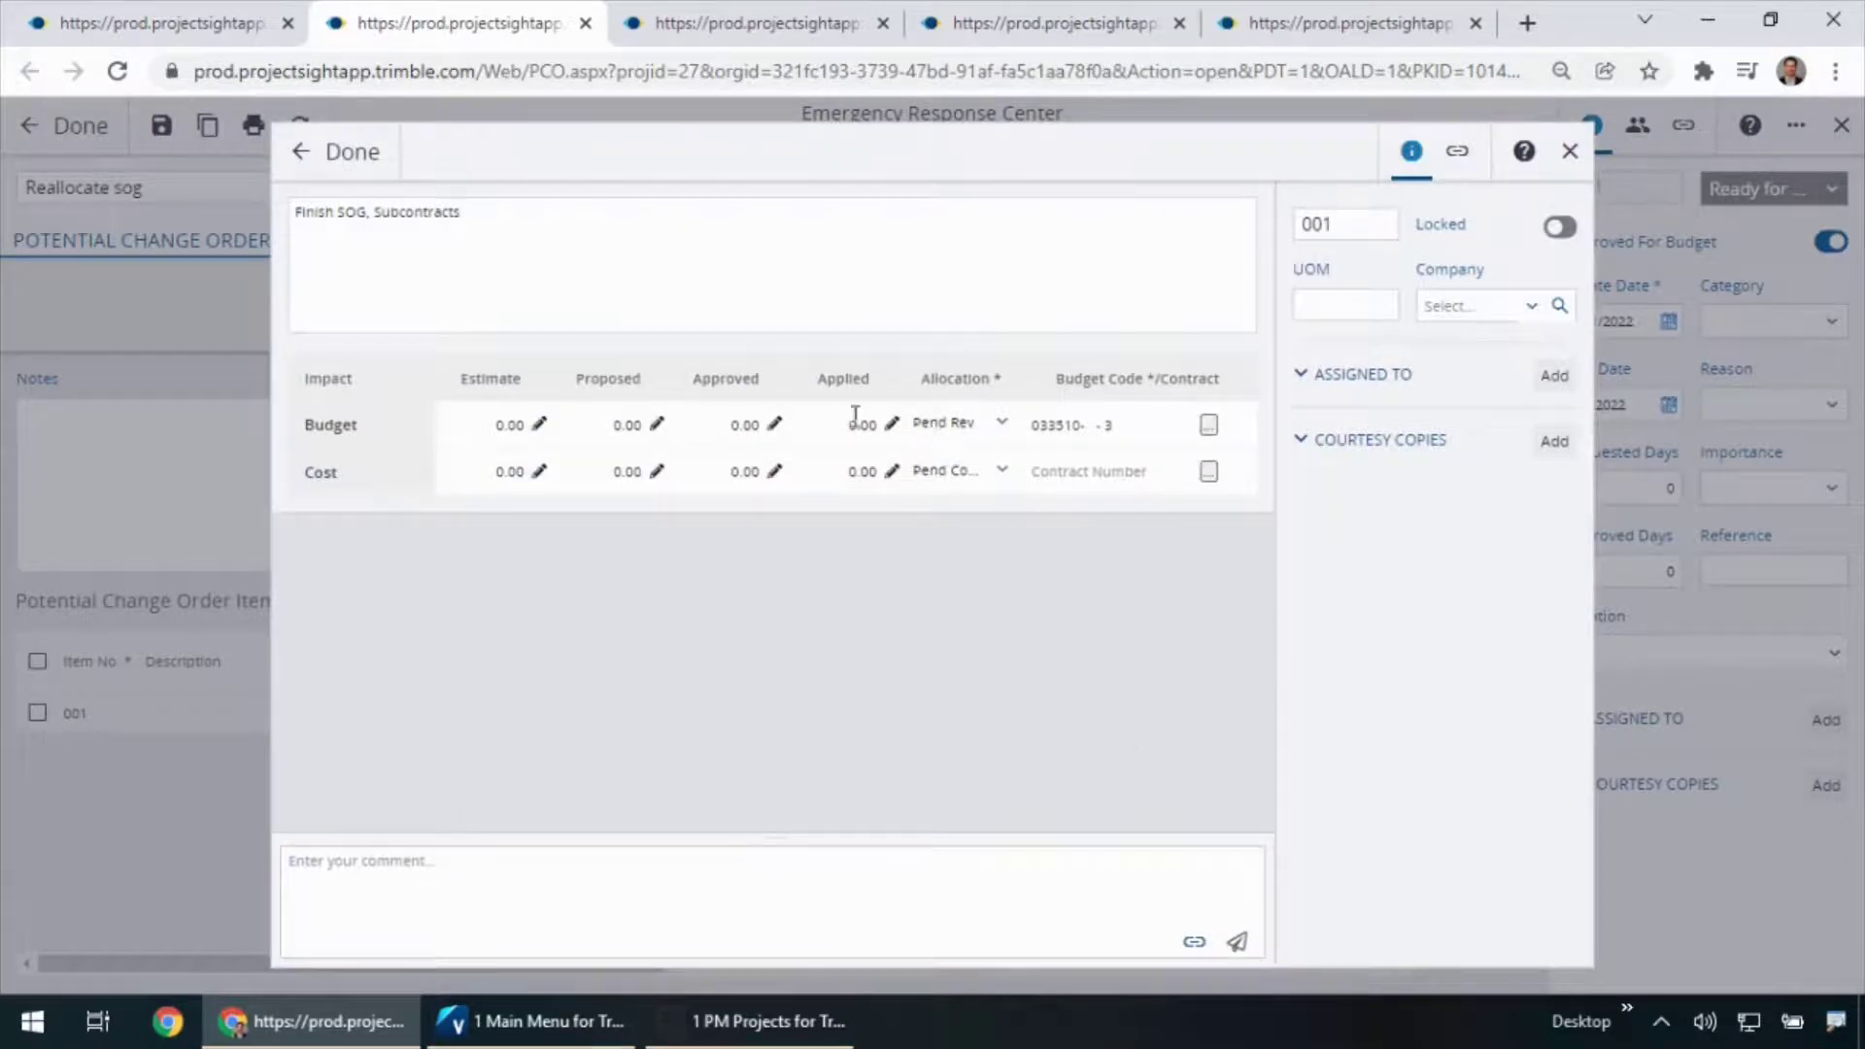
Step: Give item 001 a -800.00 approved budget amount with Appr Rev allocation
click(477, 419)
click(738, 424)
key(BackSpace)
text(-800)
key(Tab)
click(1002, 423)
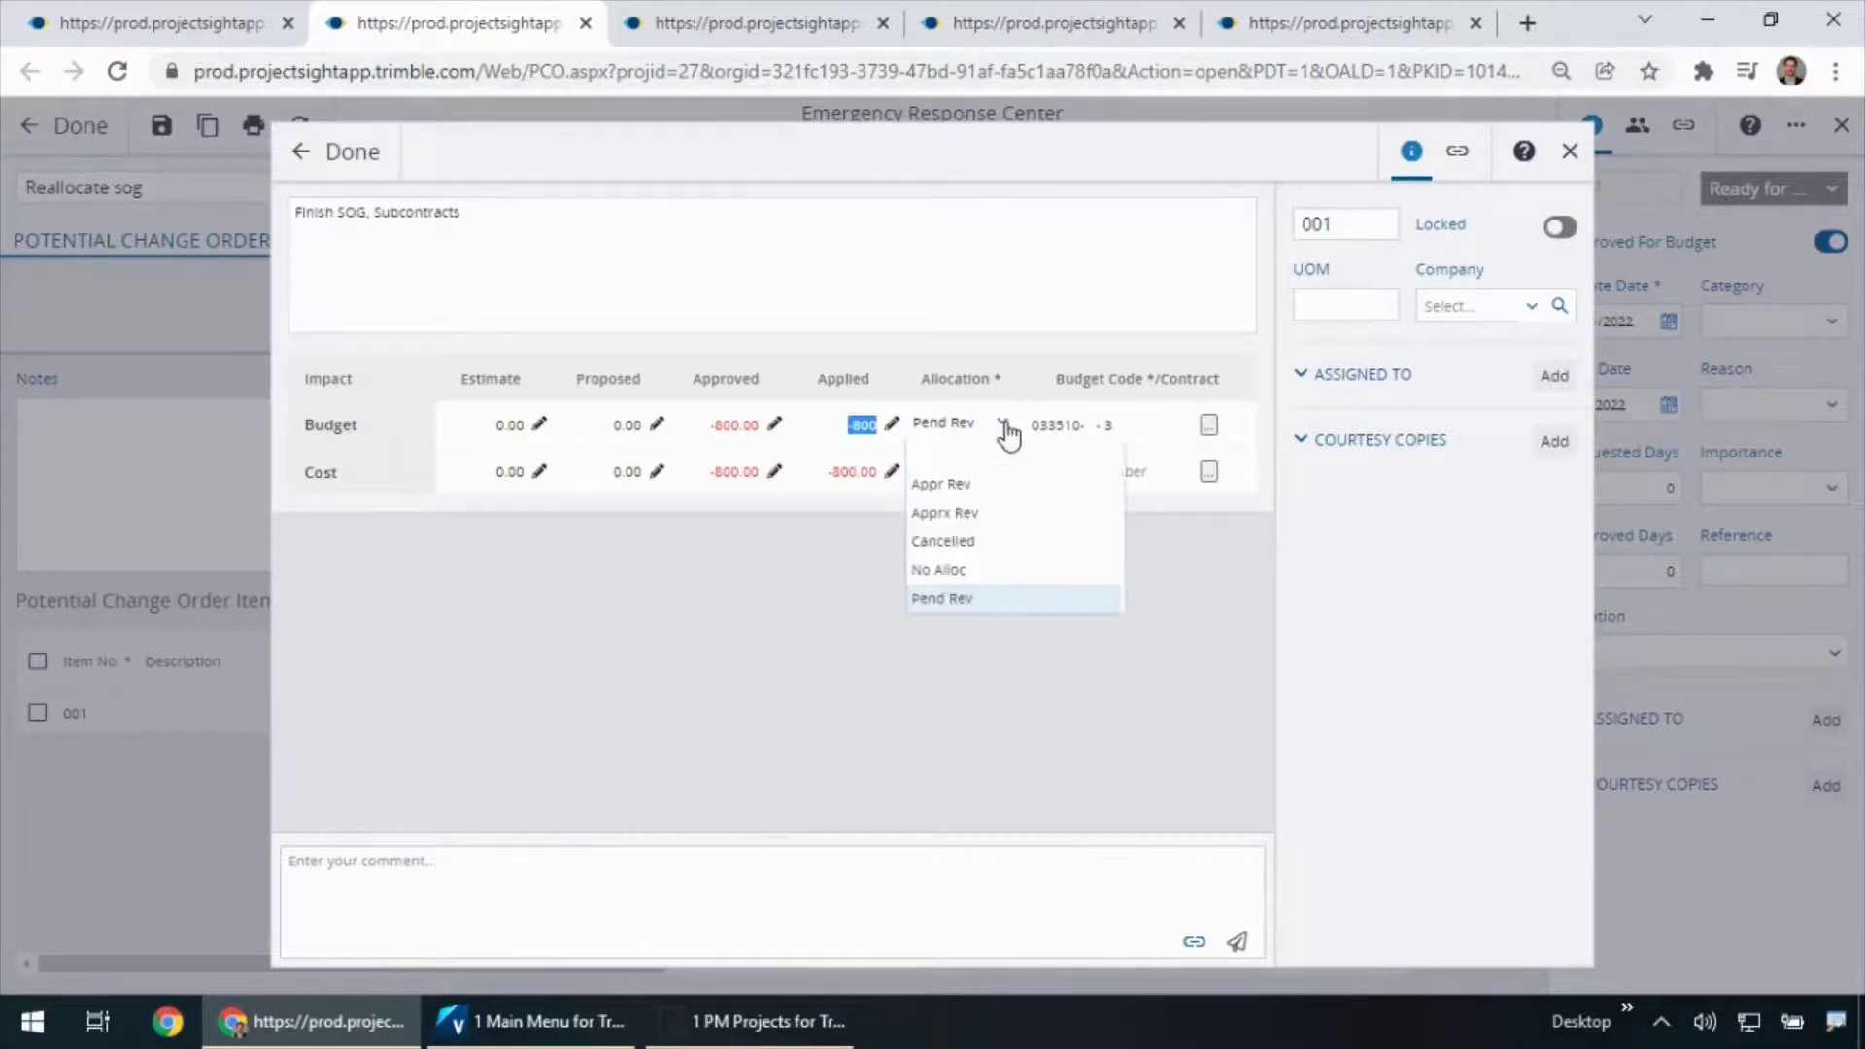
click(1000, 491)
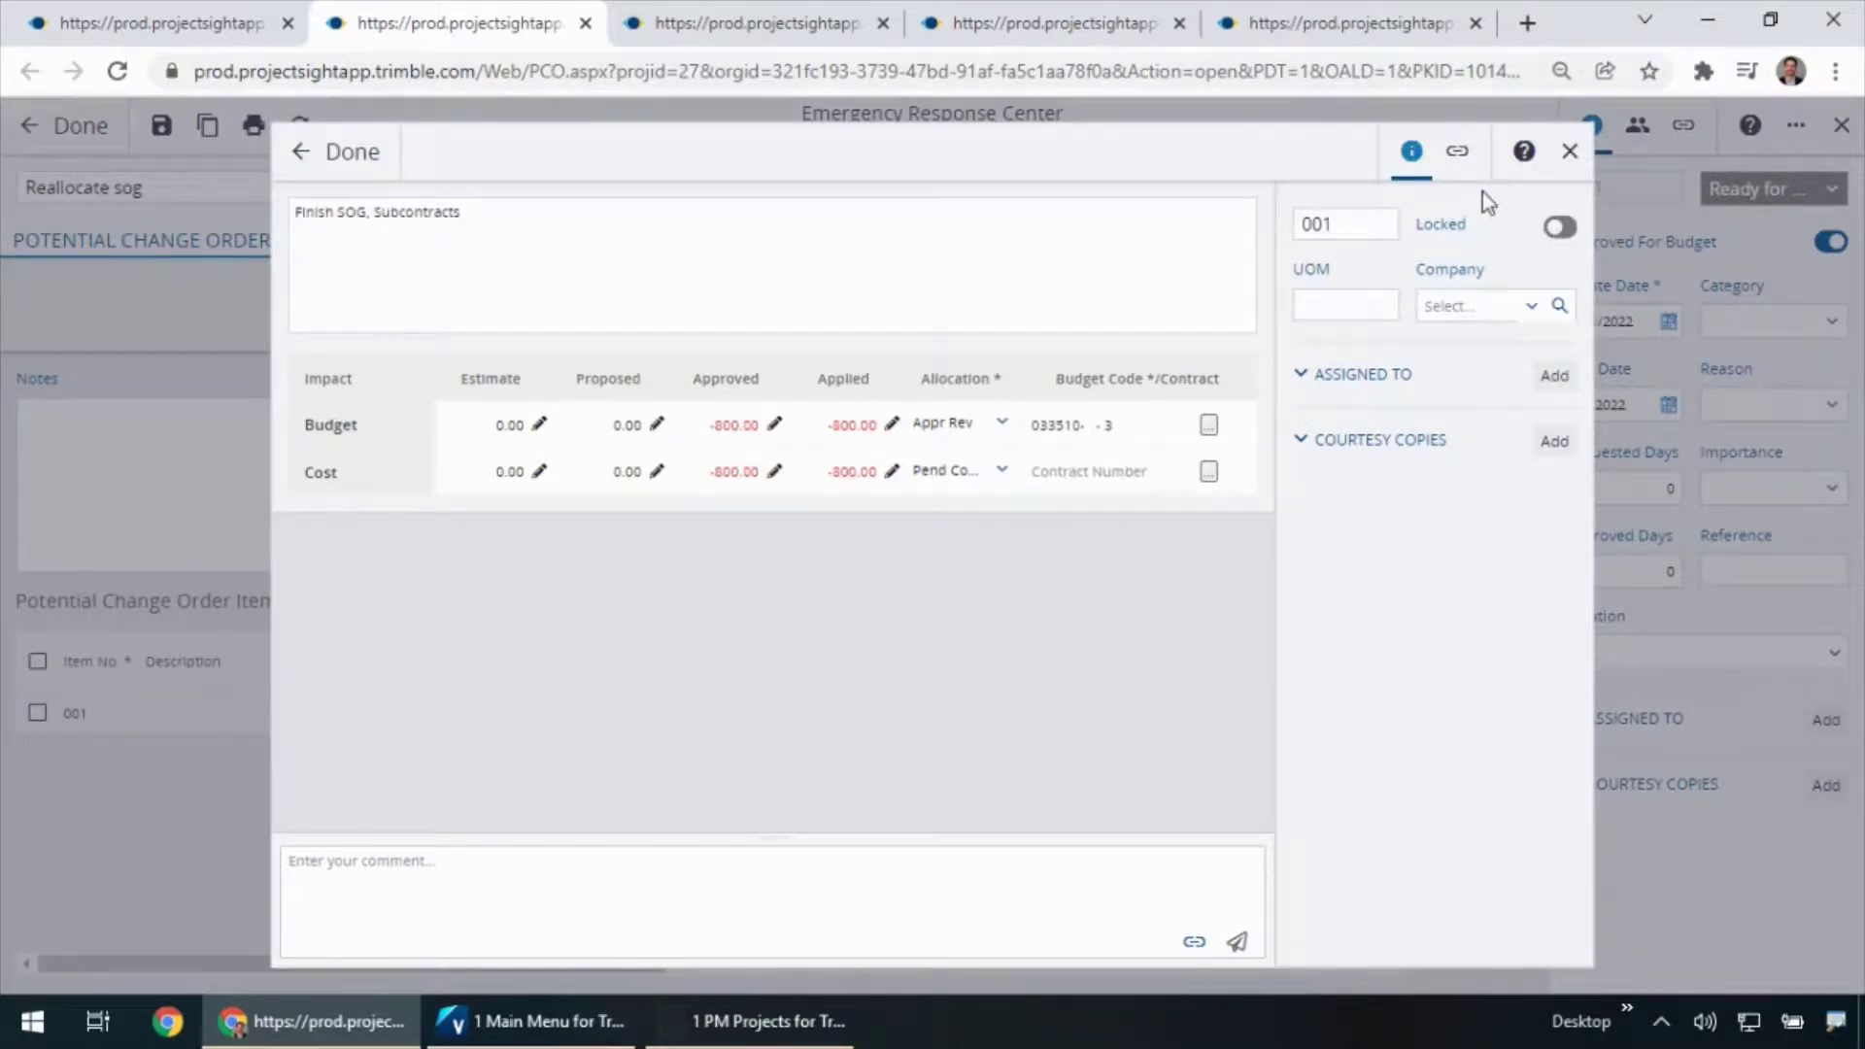
click(348, 160)
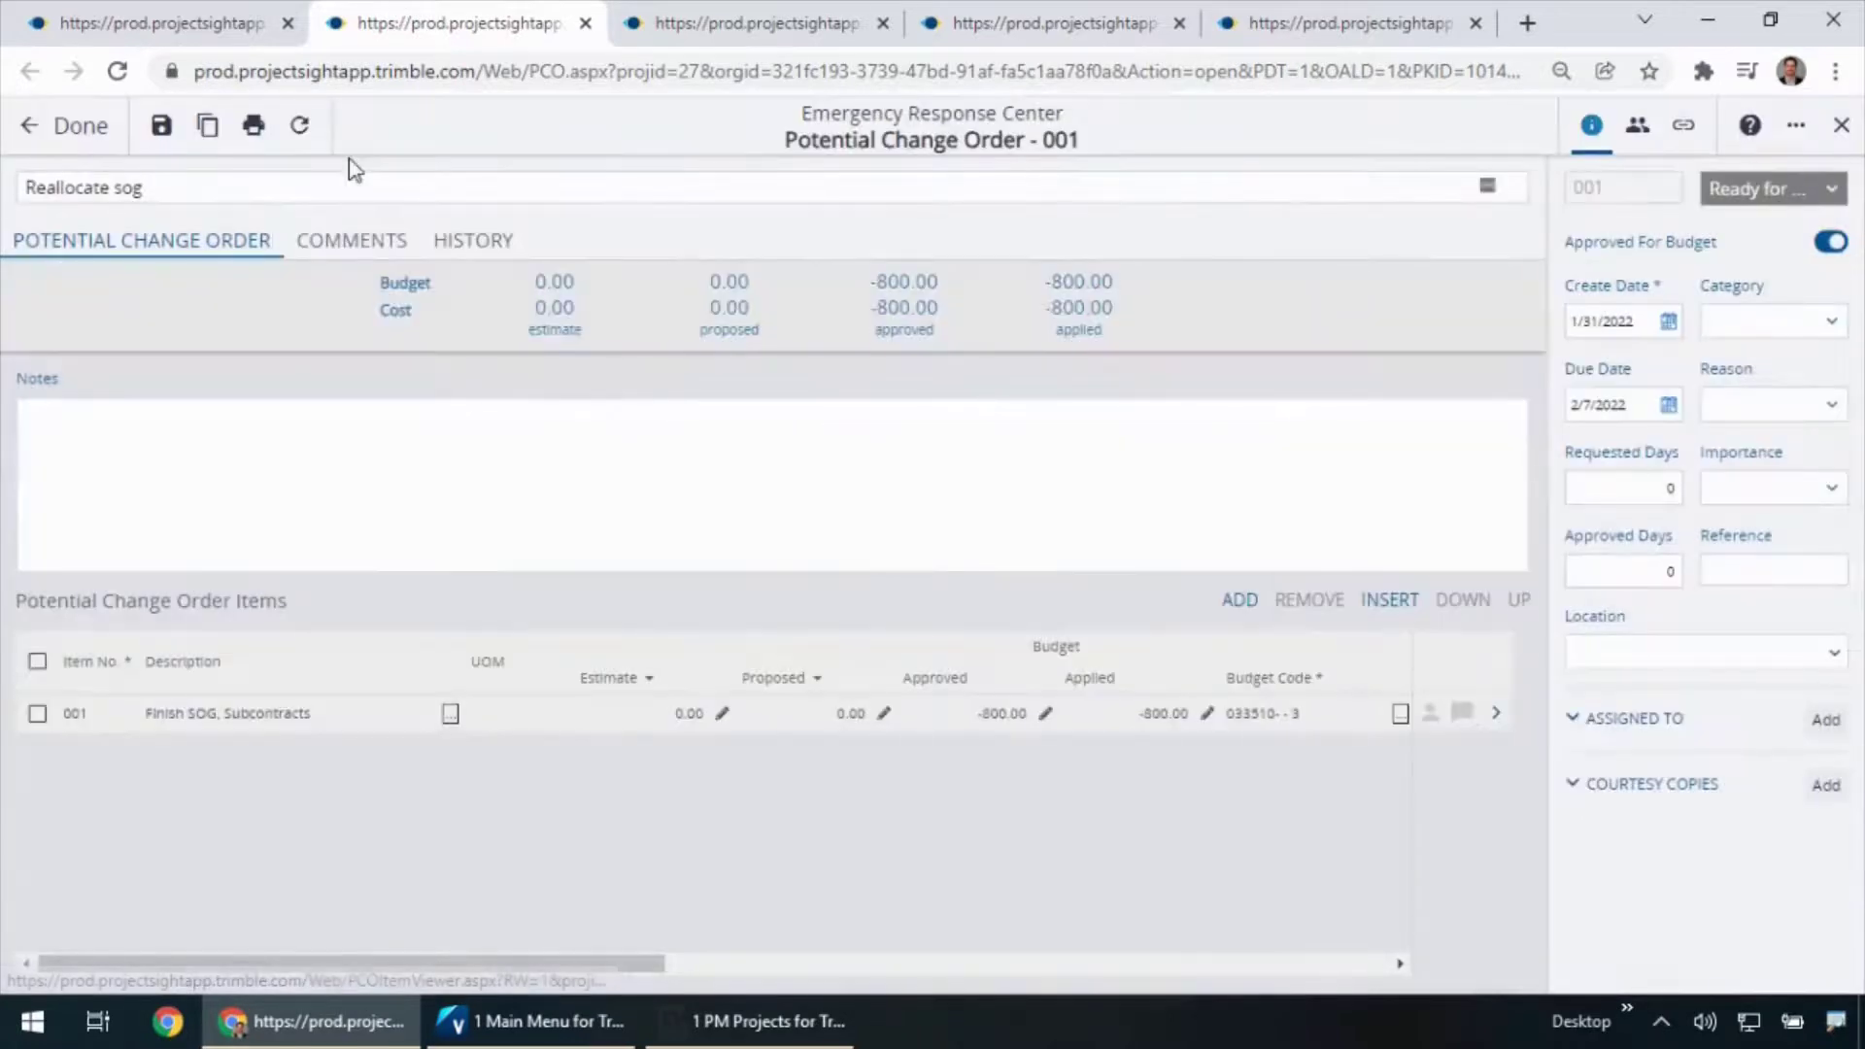
Step: Add item 002 with an 800.00 approved budget amount and Appr Rev allocation
click(1240, 601)
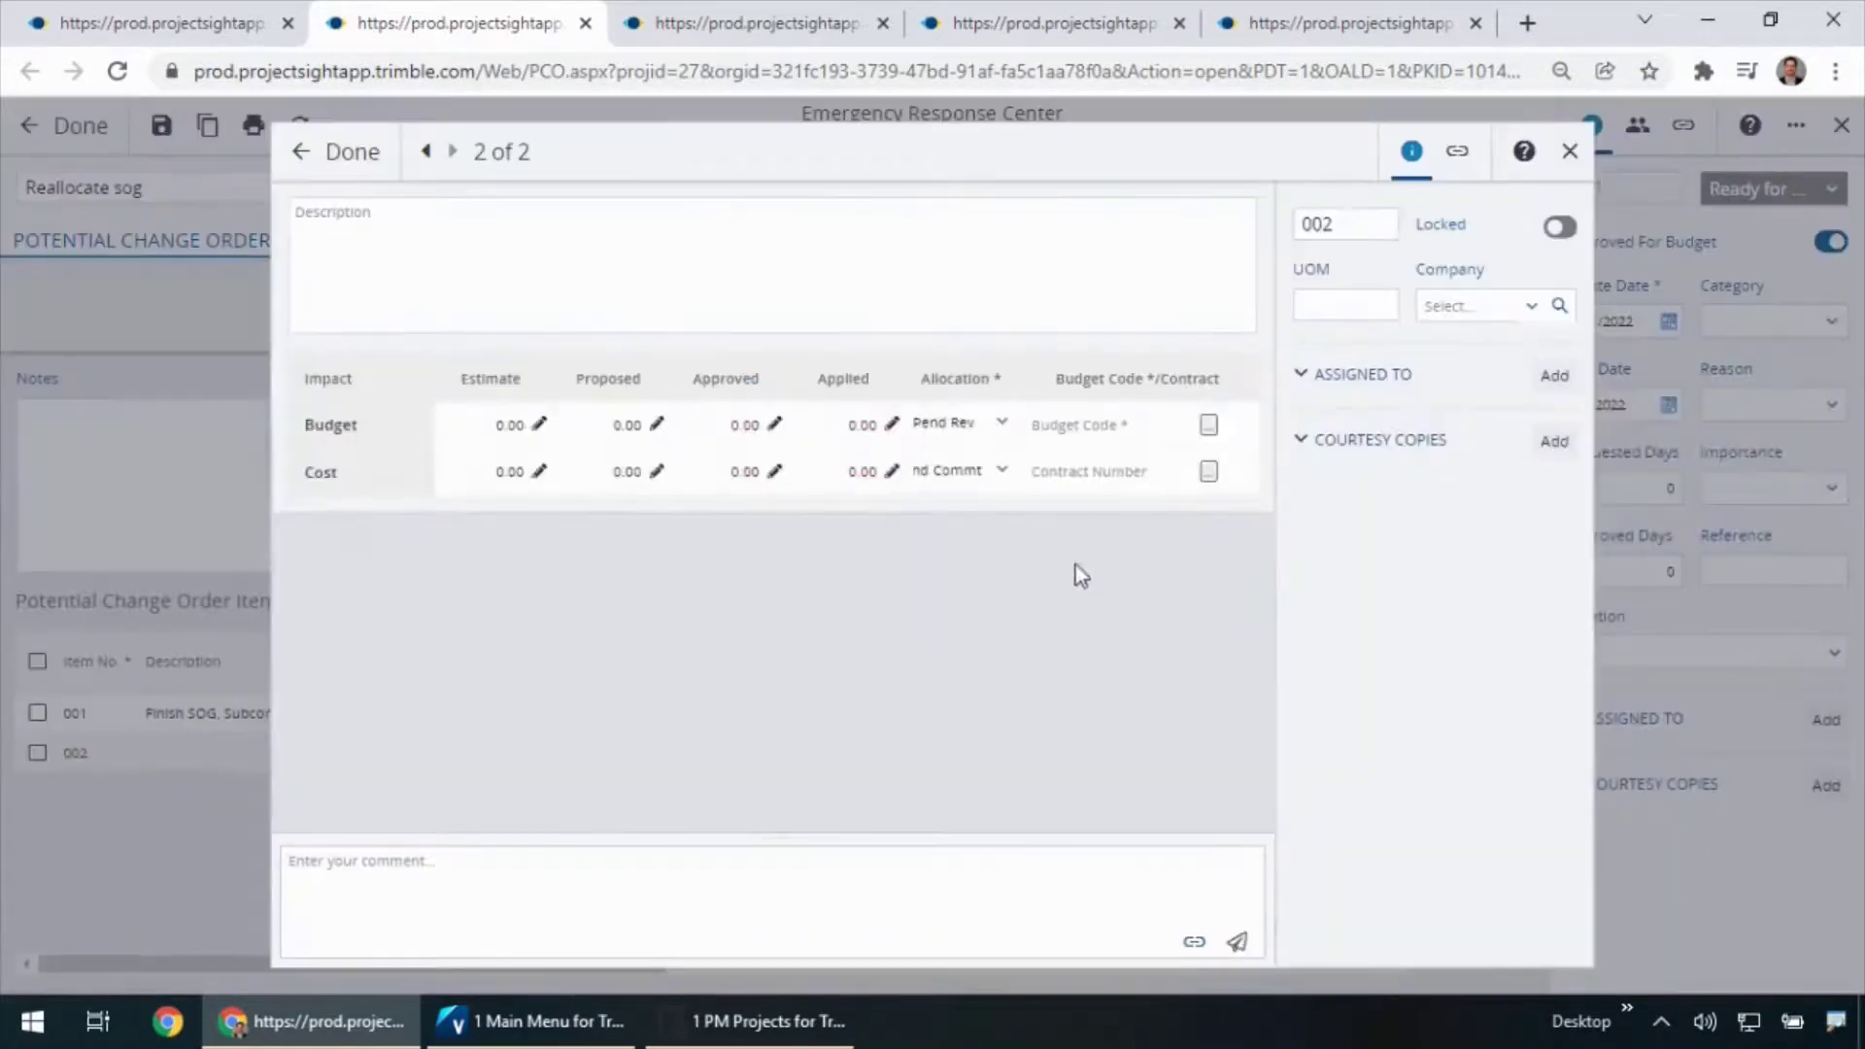
click(862, 424)
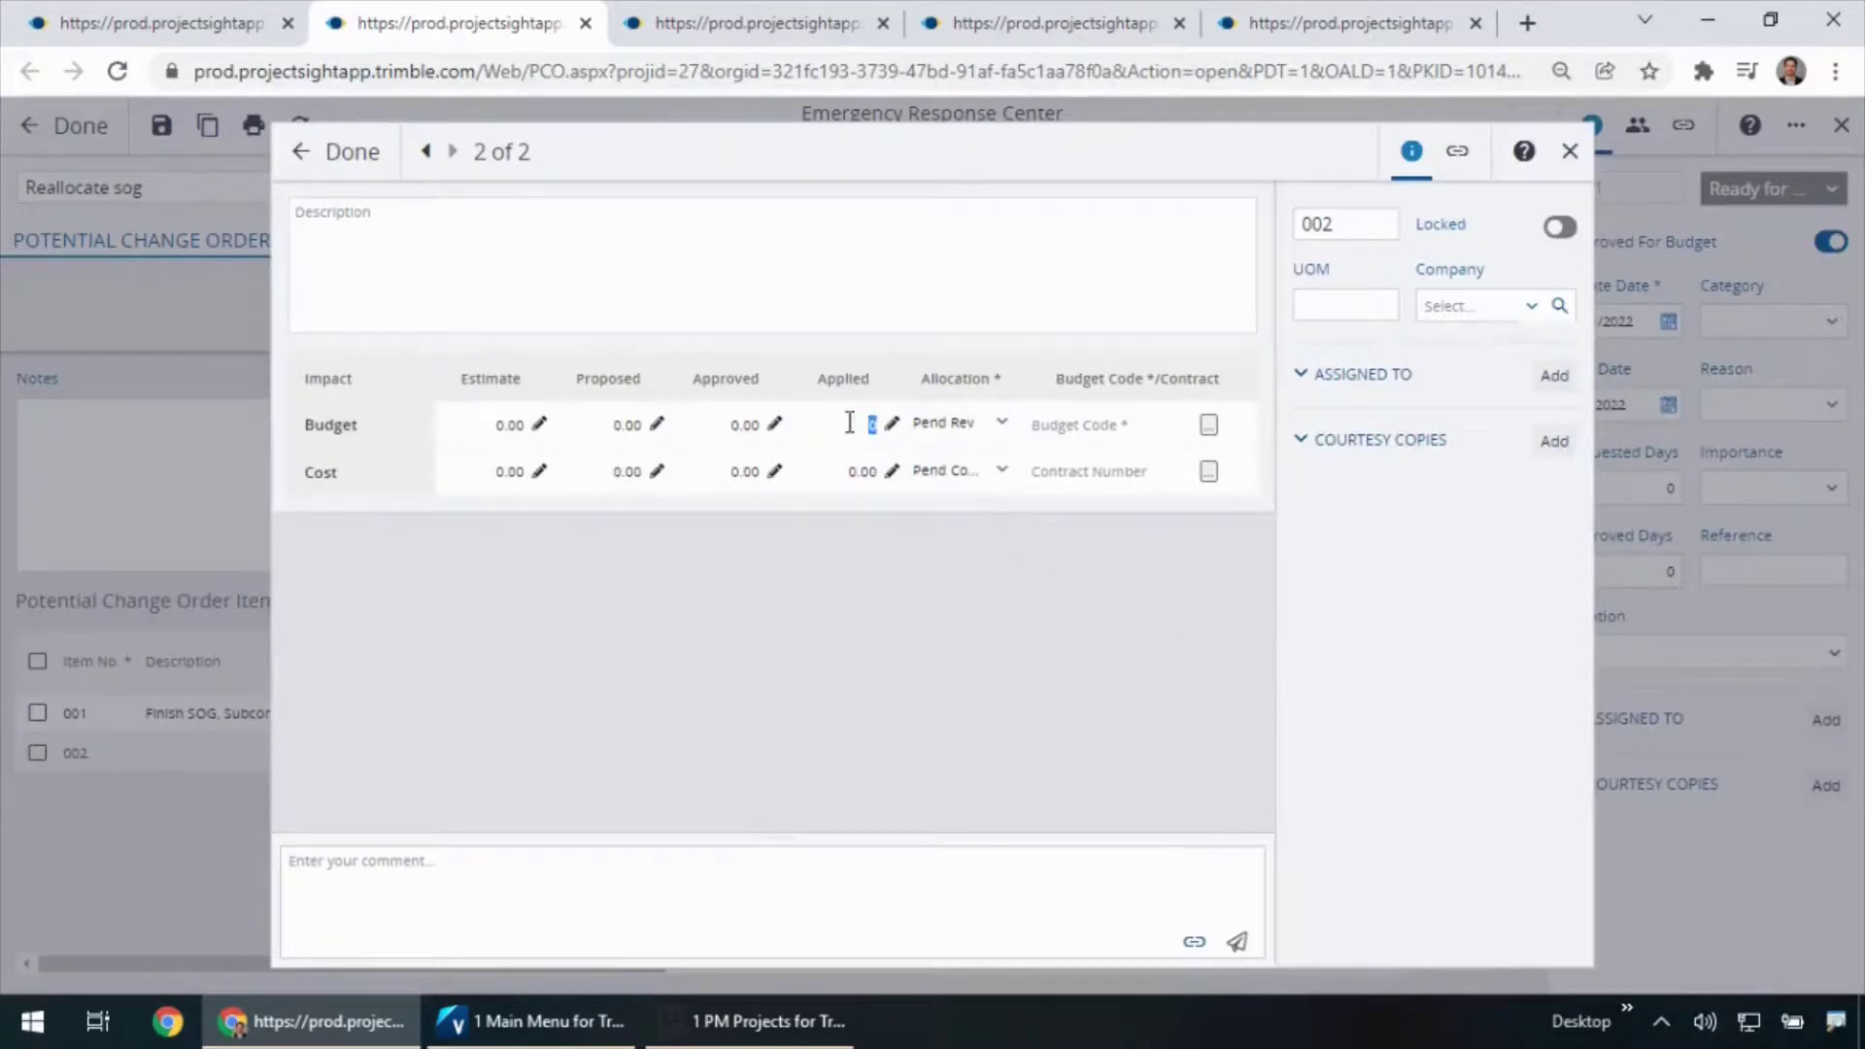
click(793, 422)
text(800)
key(Tab)
click(1004, 426)
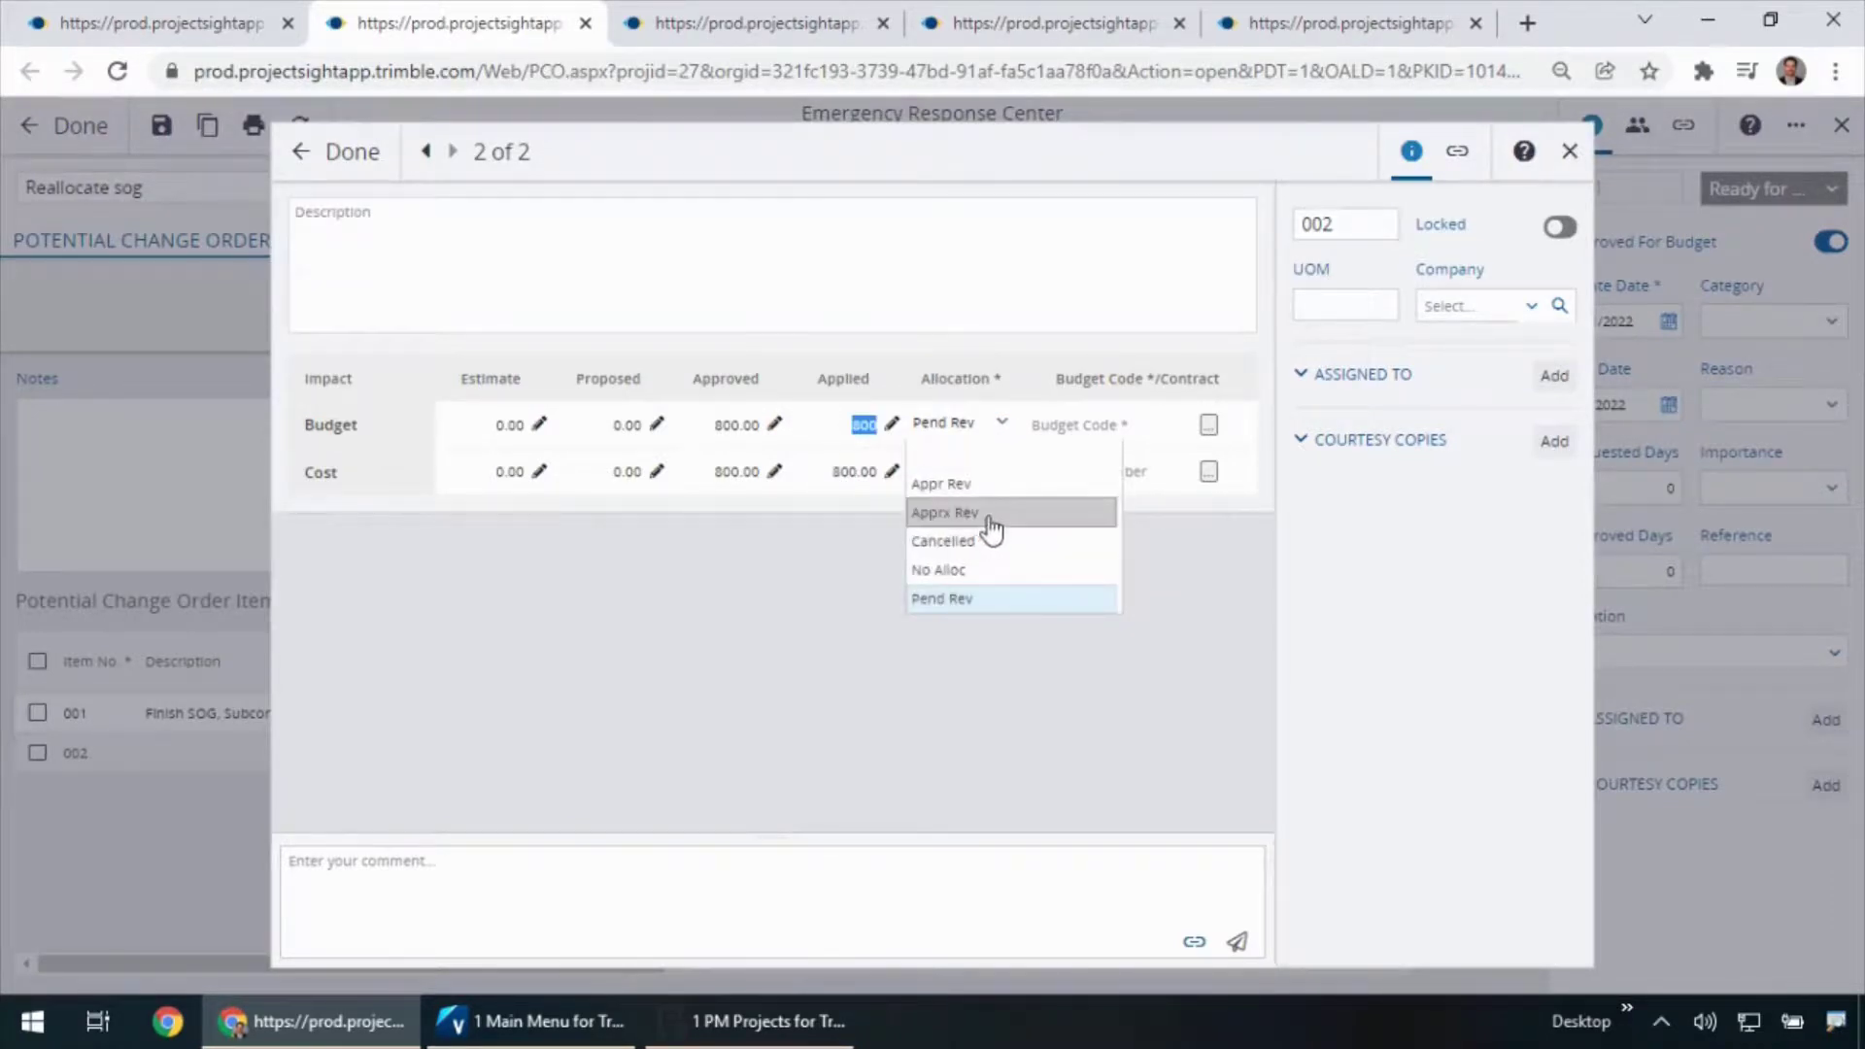
click(981, 485)
Step: Assign item 002 the Pour SOG, Labor budget code 033130-1
click(1209, 427)
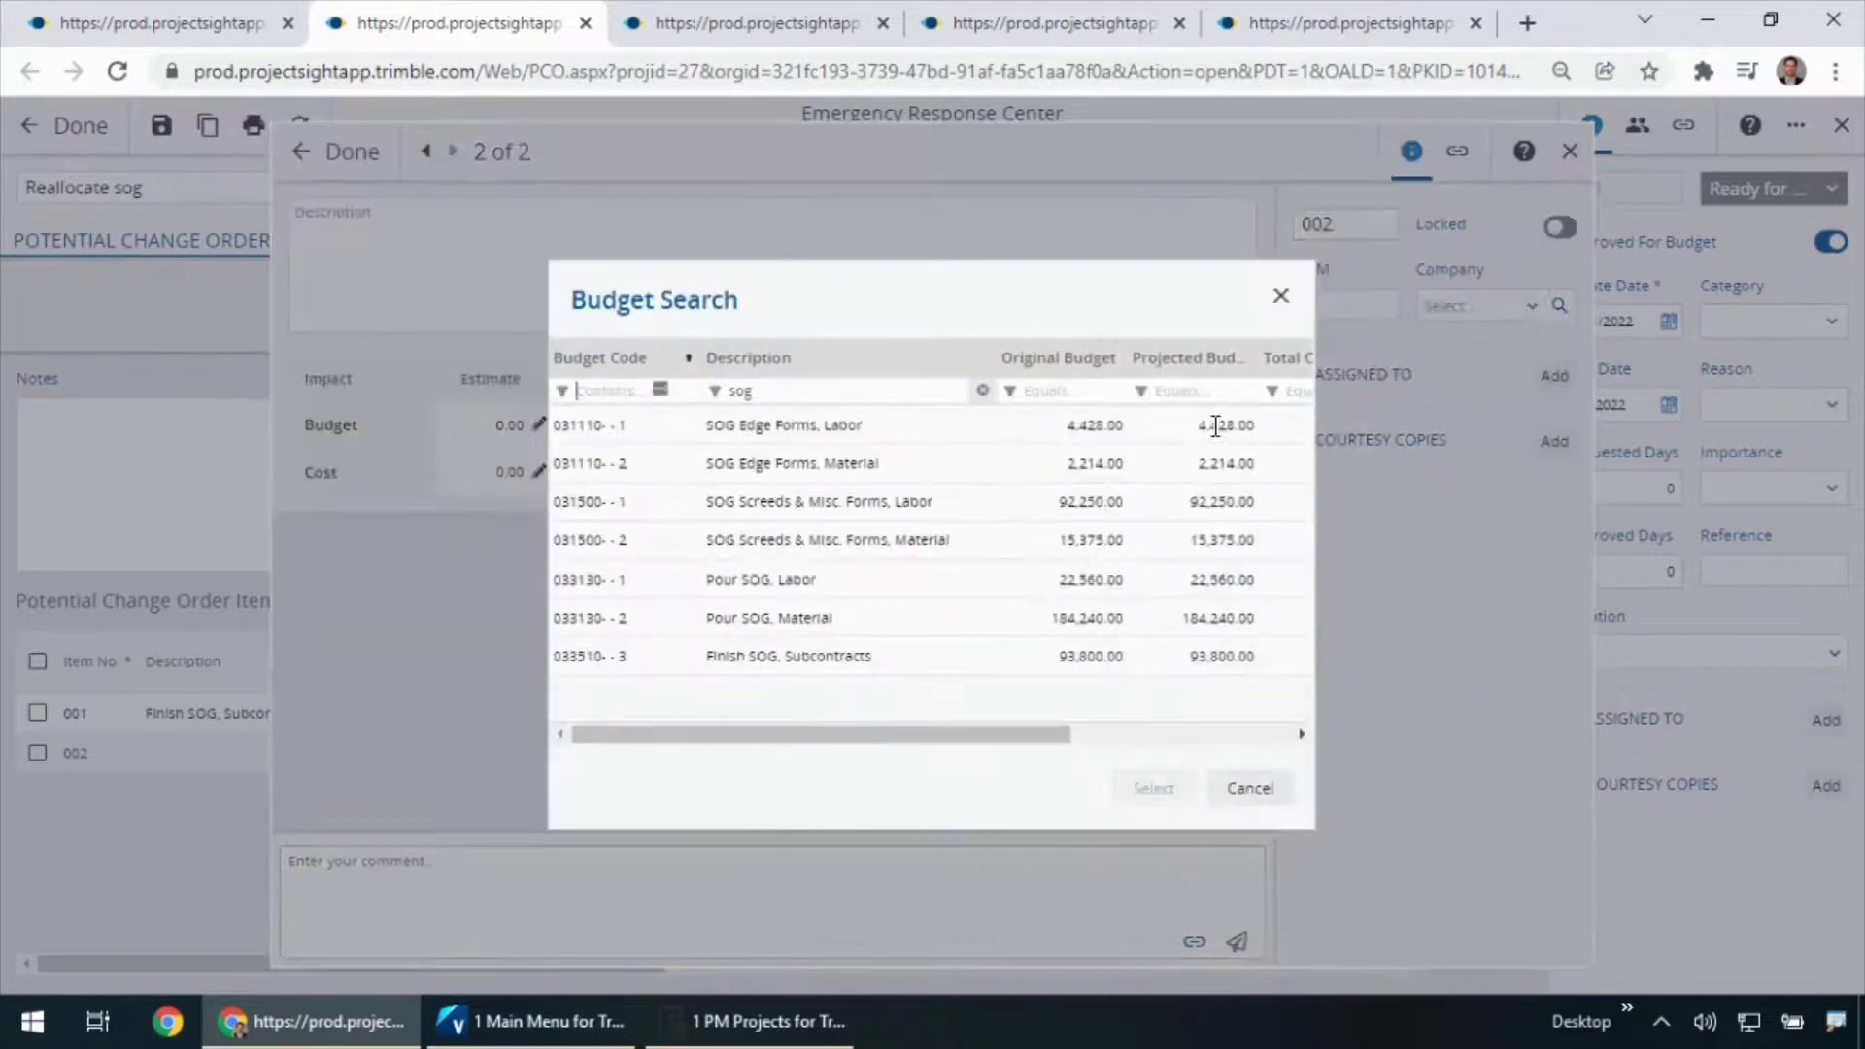
click(881, 599)
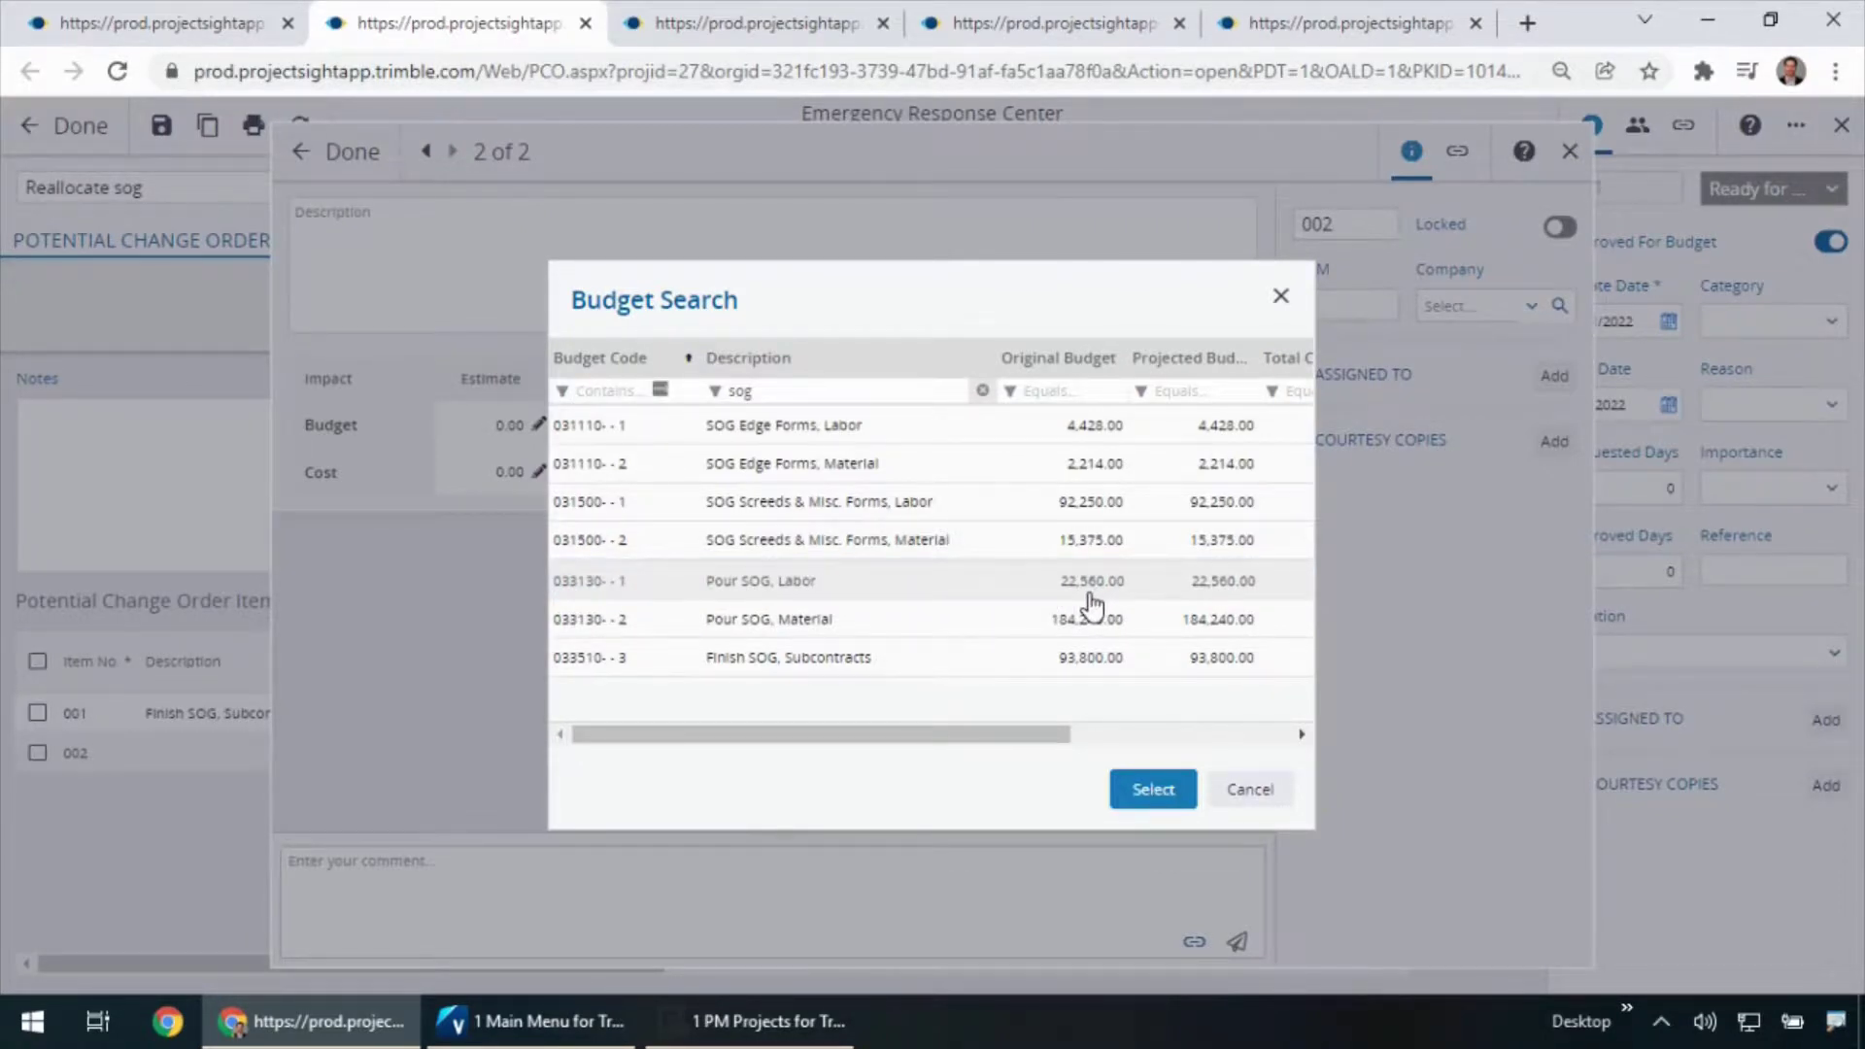
click(1129, 796)
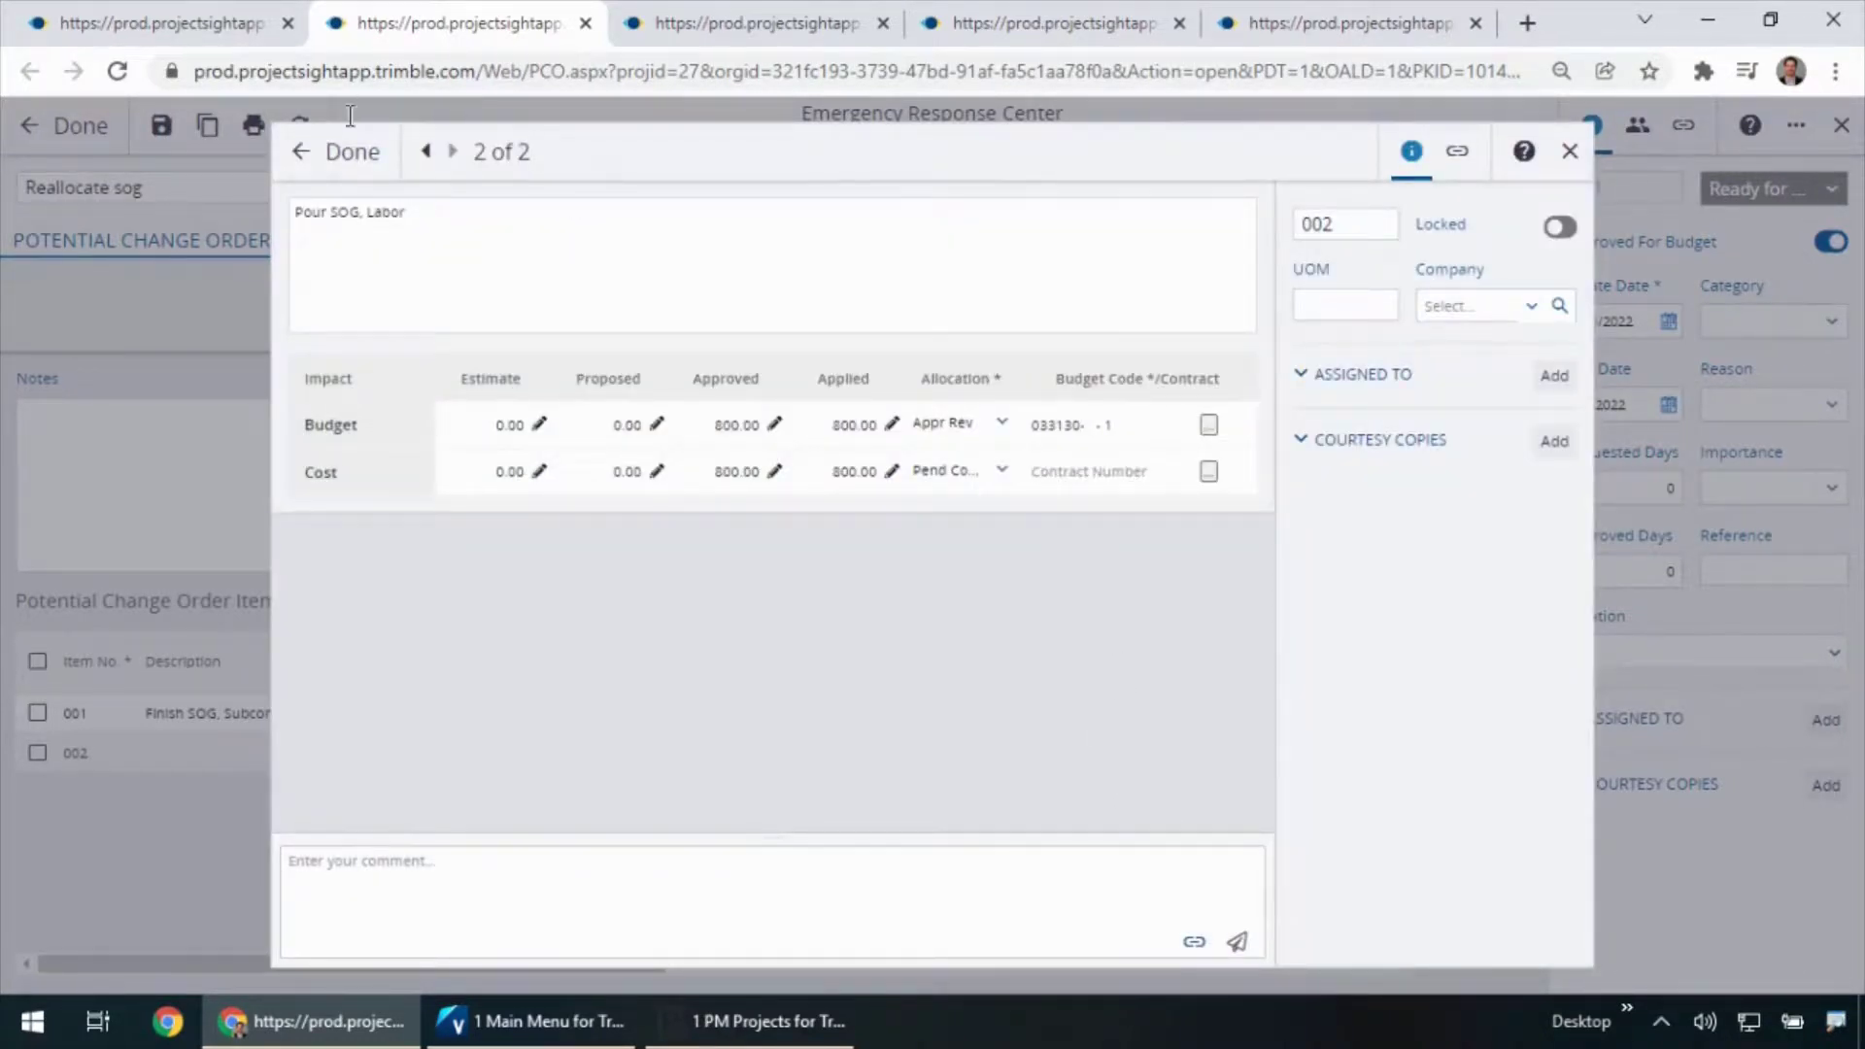
click(340, 151)
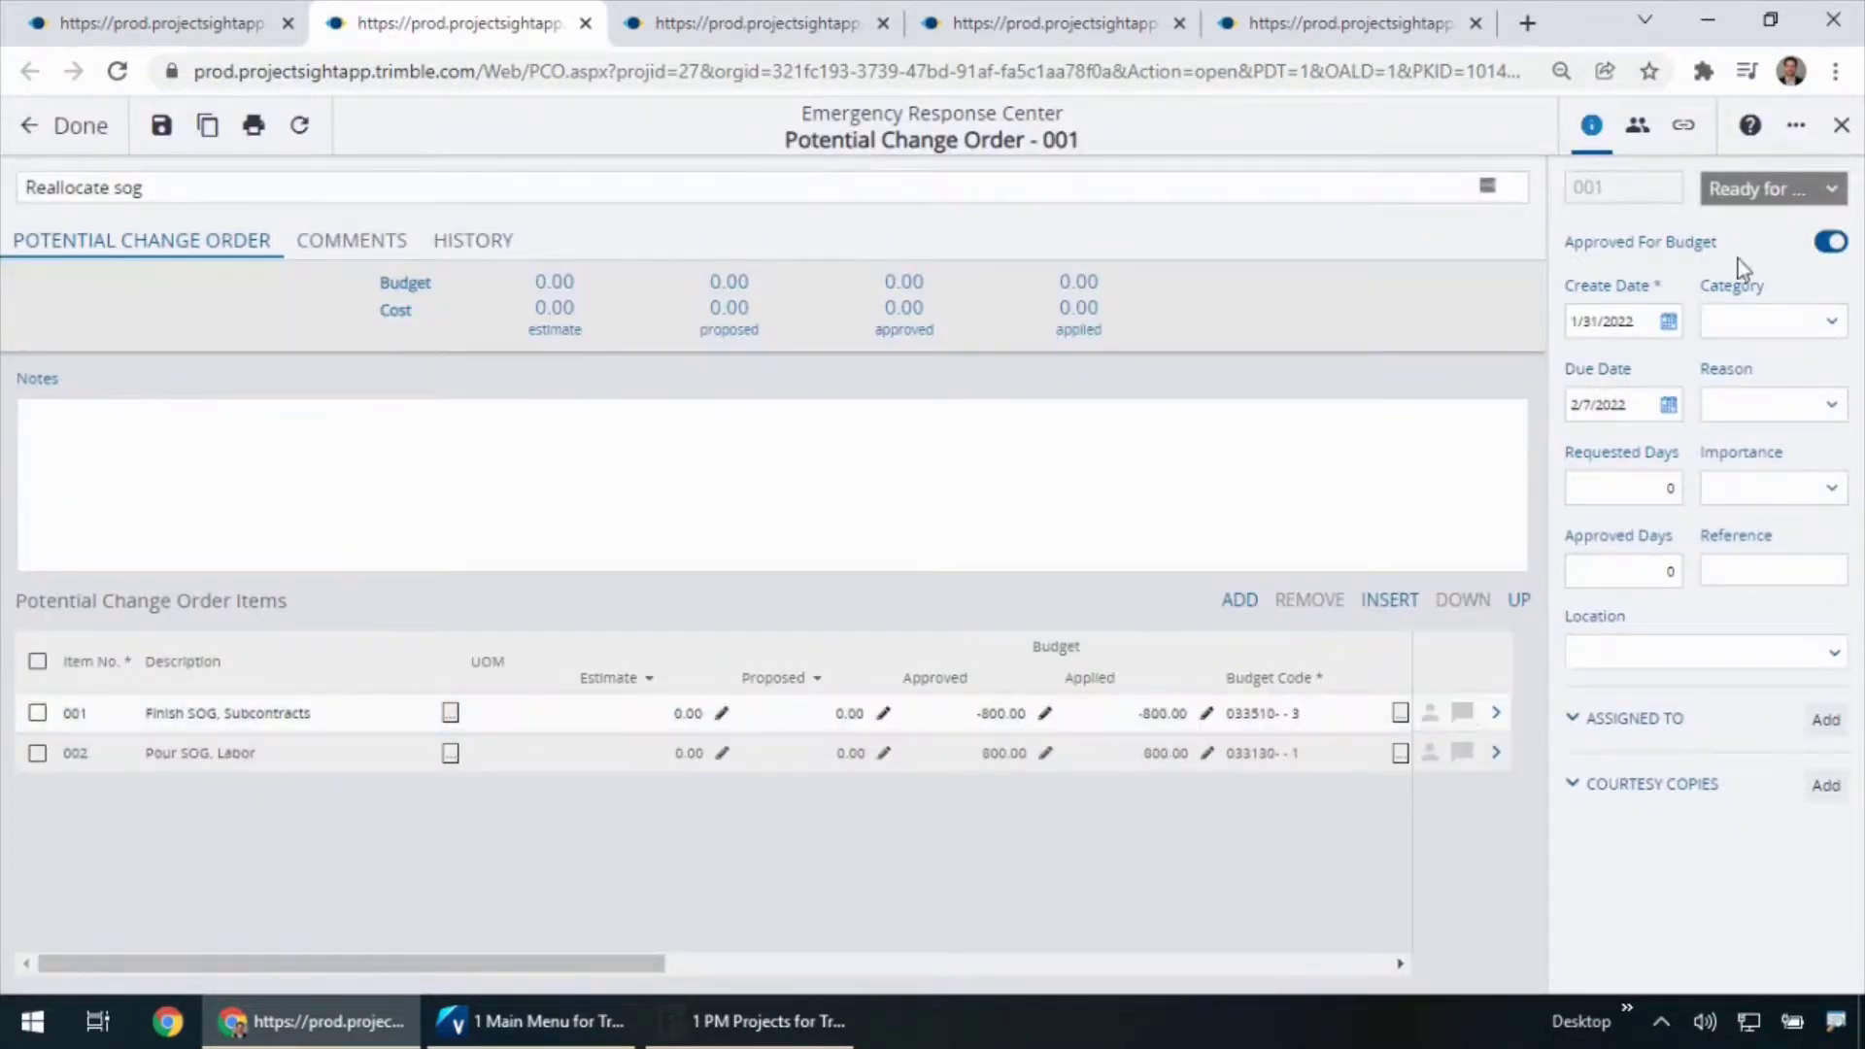
Step: Save change order 001 as Approved (Locked), then return to Vista's main menu
click(1774, 191)
click(1716, 303)
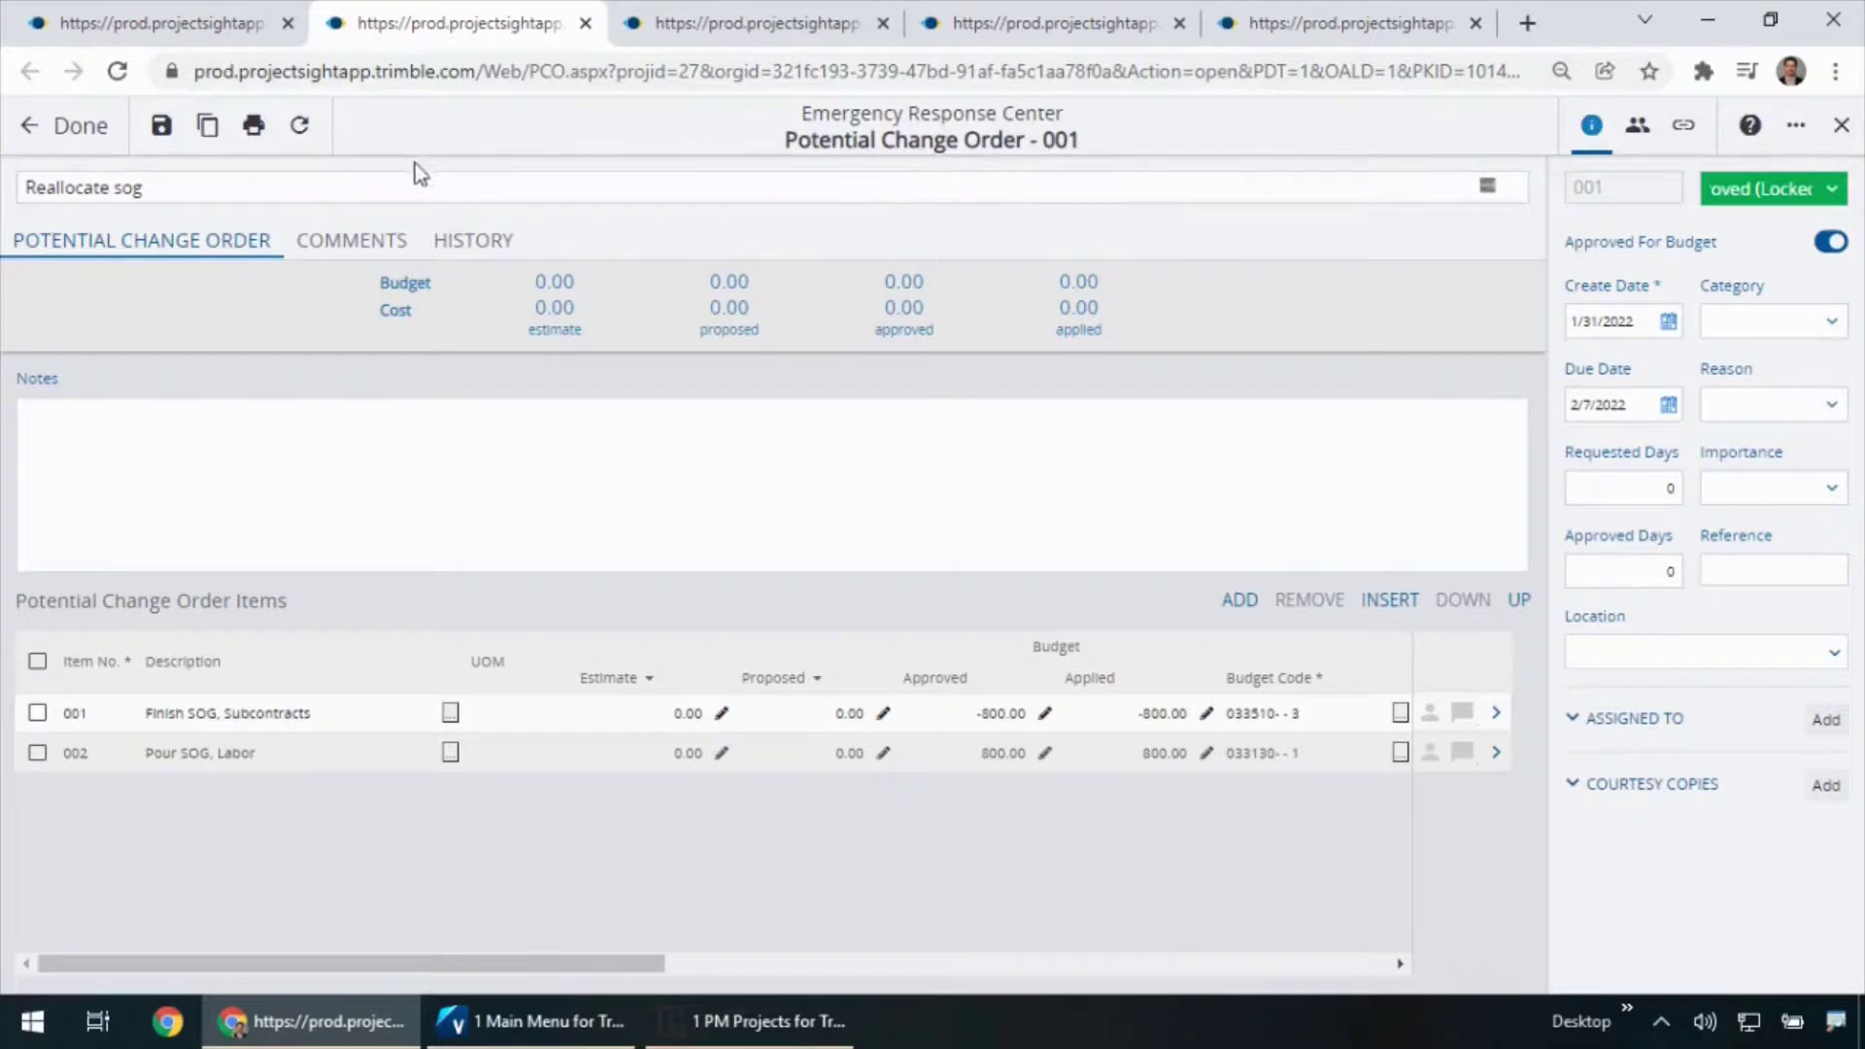
click(153, 131)
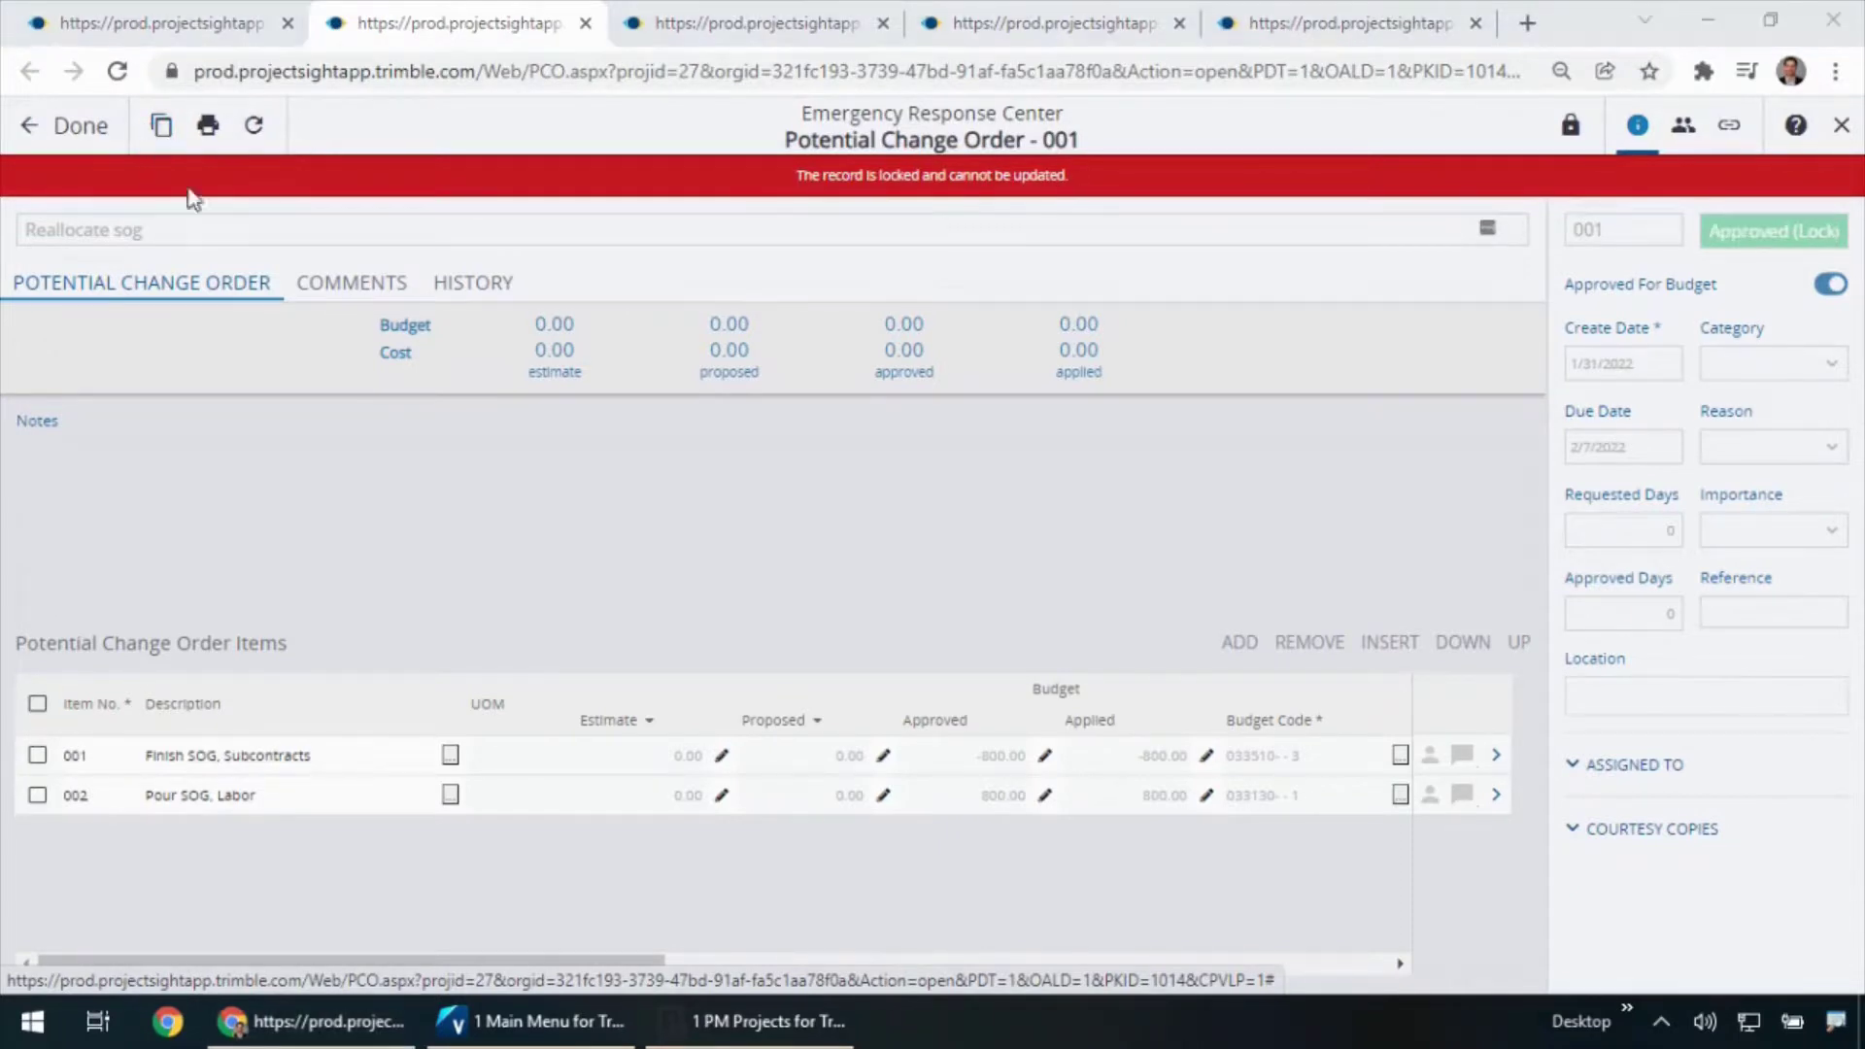
click(496, 1021)
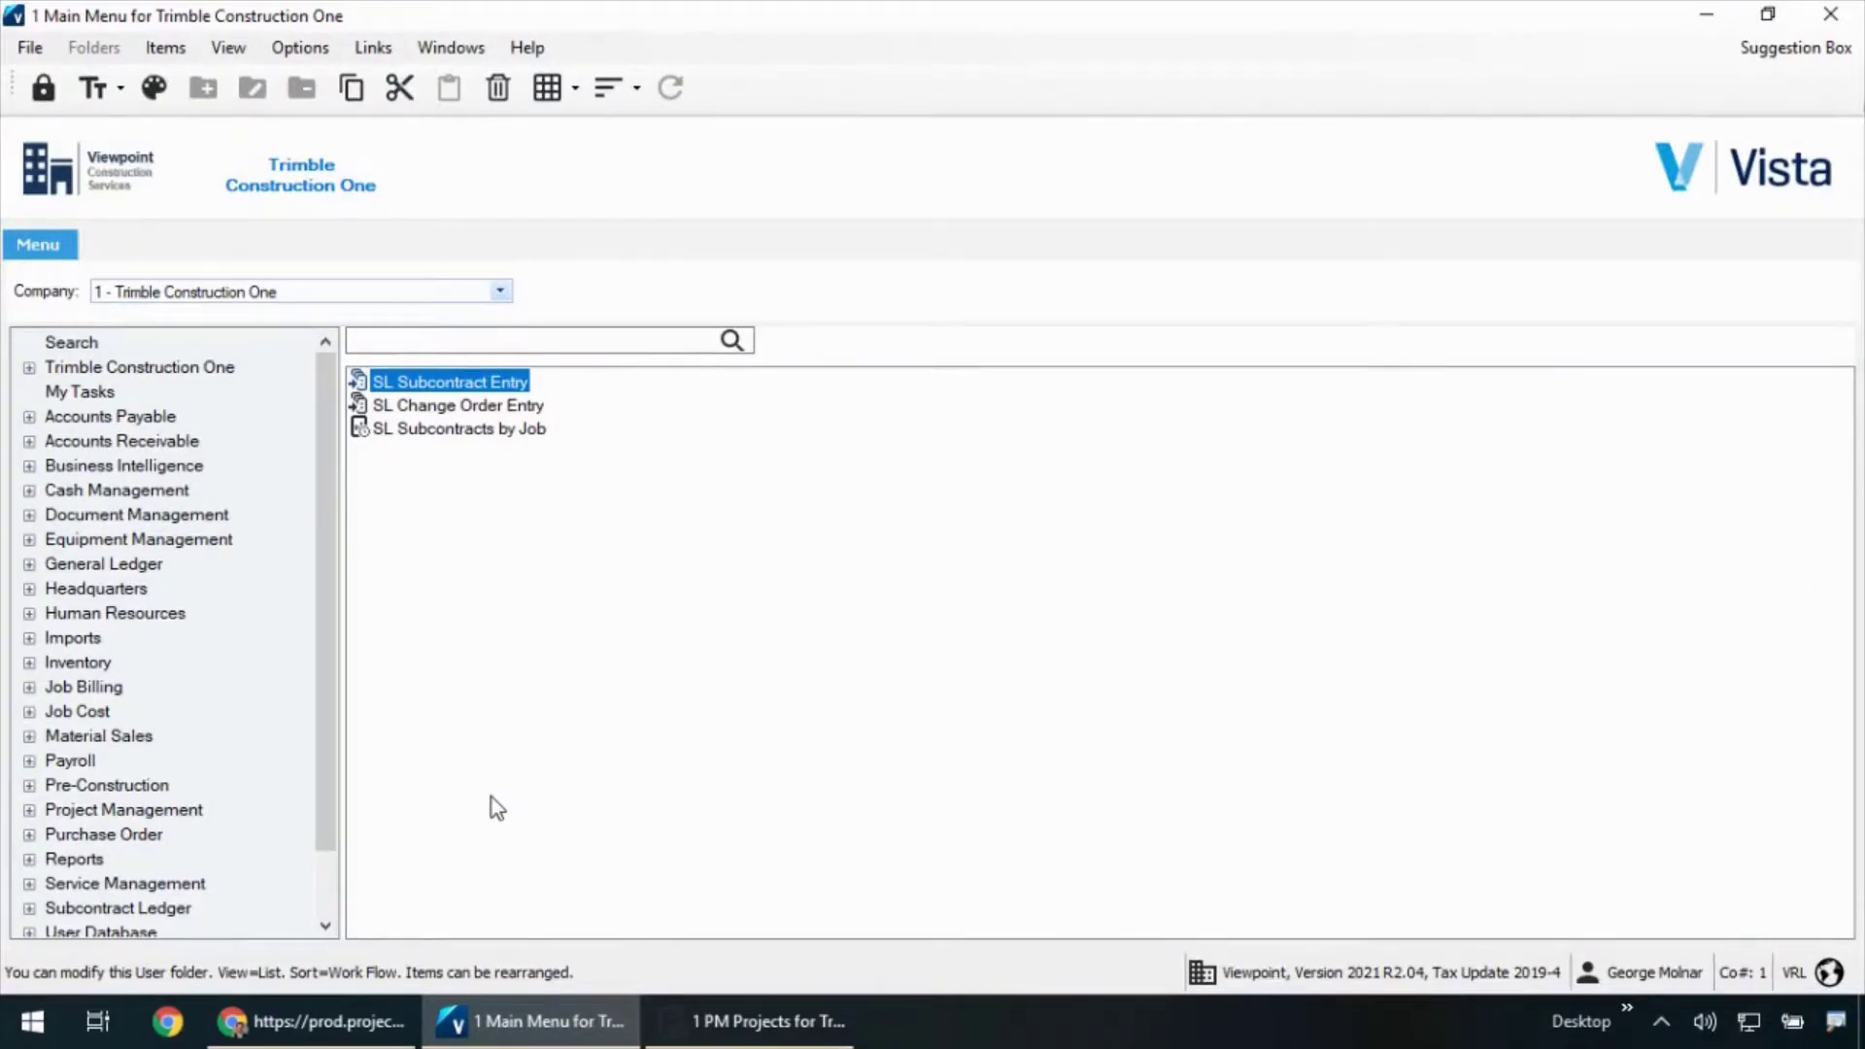
Step: Open JC Change Orders for job 3308 ACO 001 and view item costs -800.00 and 800.00 in the grid
click(93, 719)
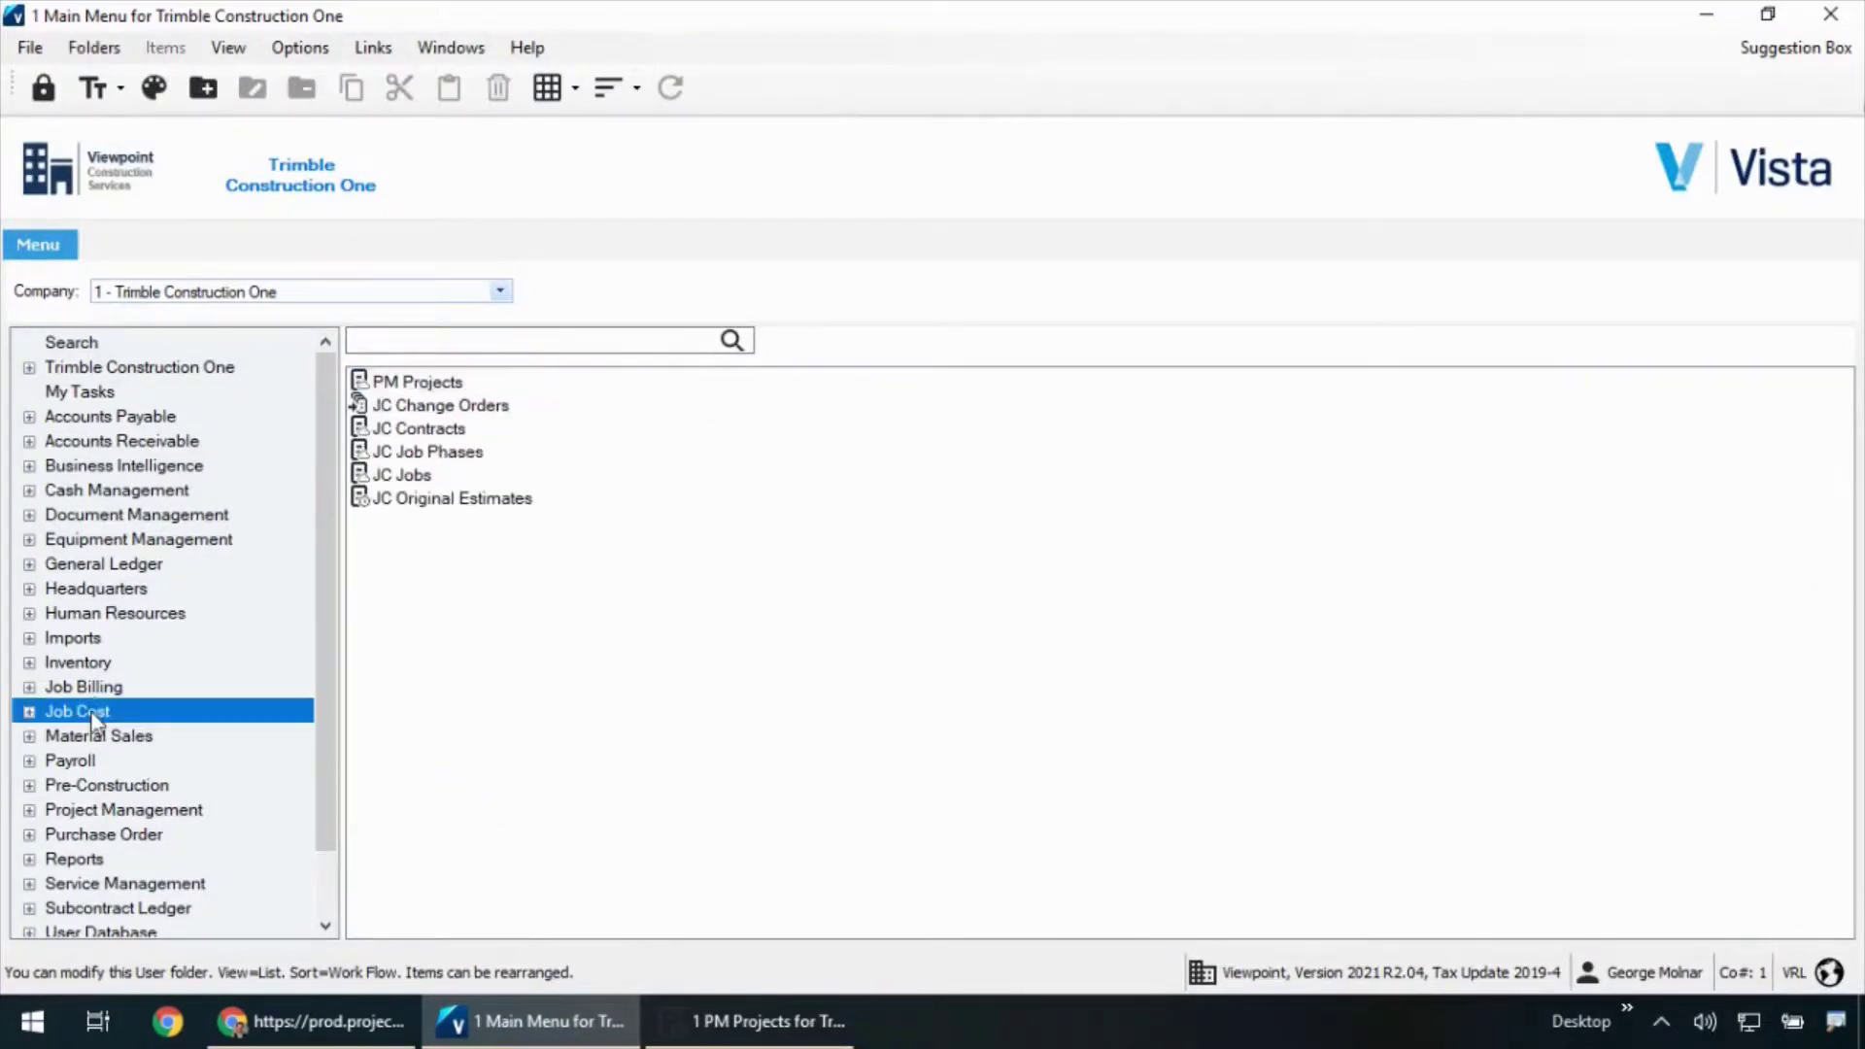
click(438, 405)
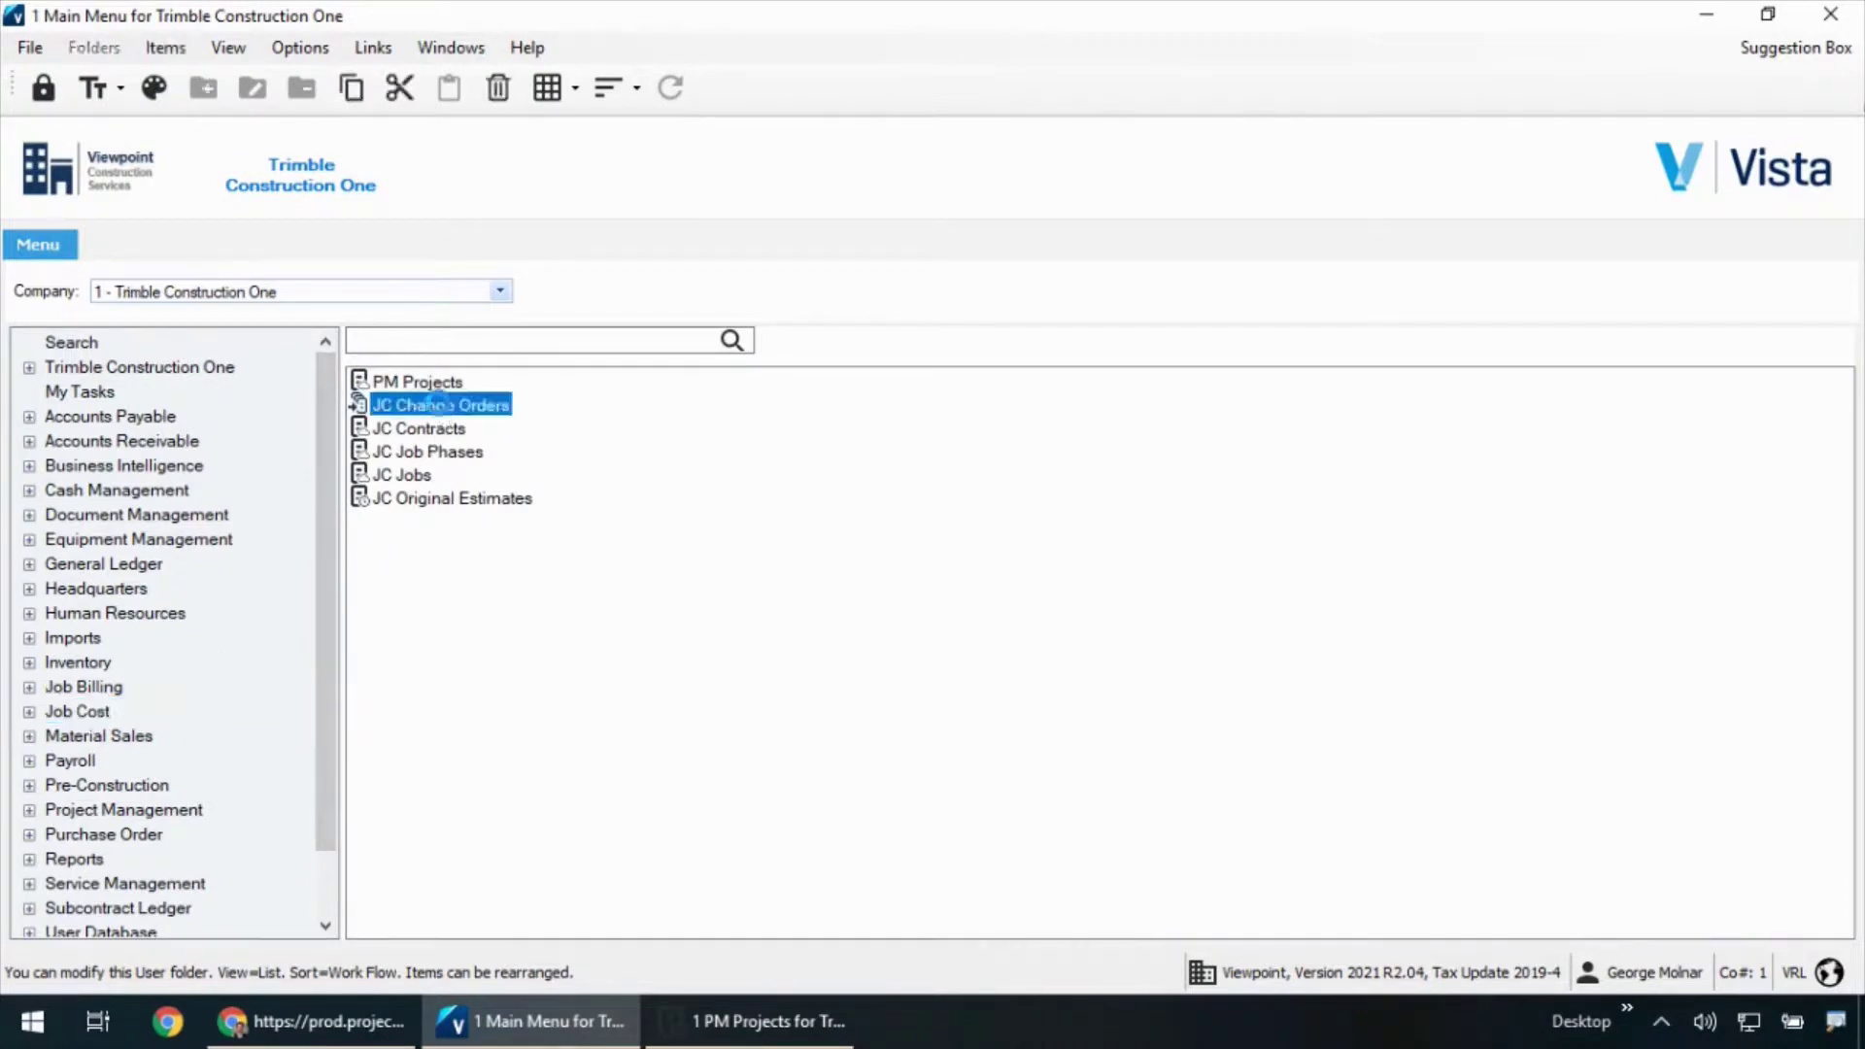
double_click(439, 405)
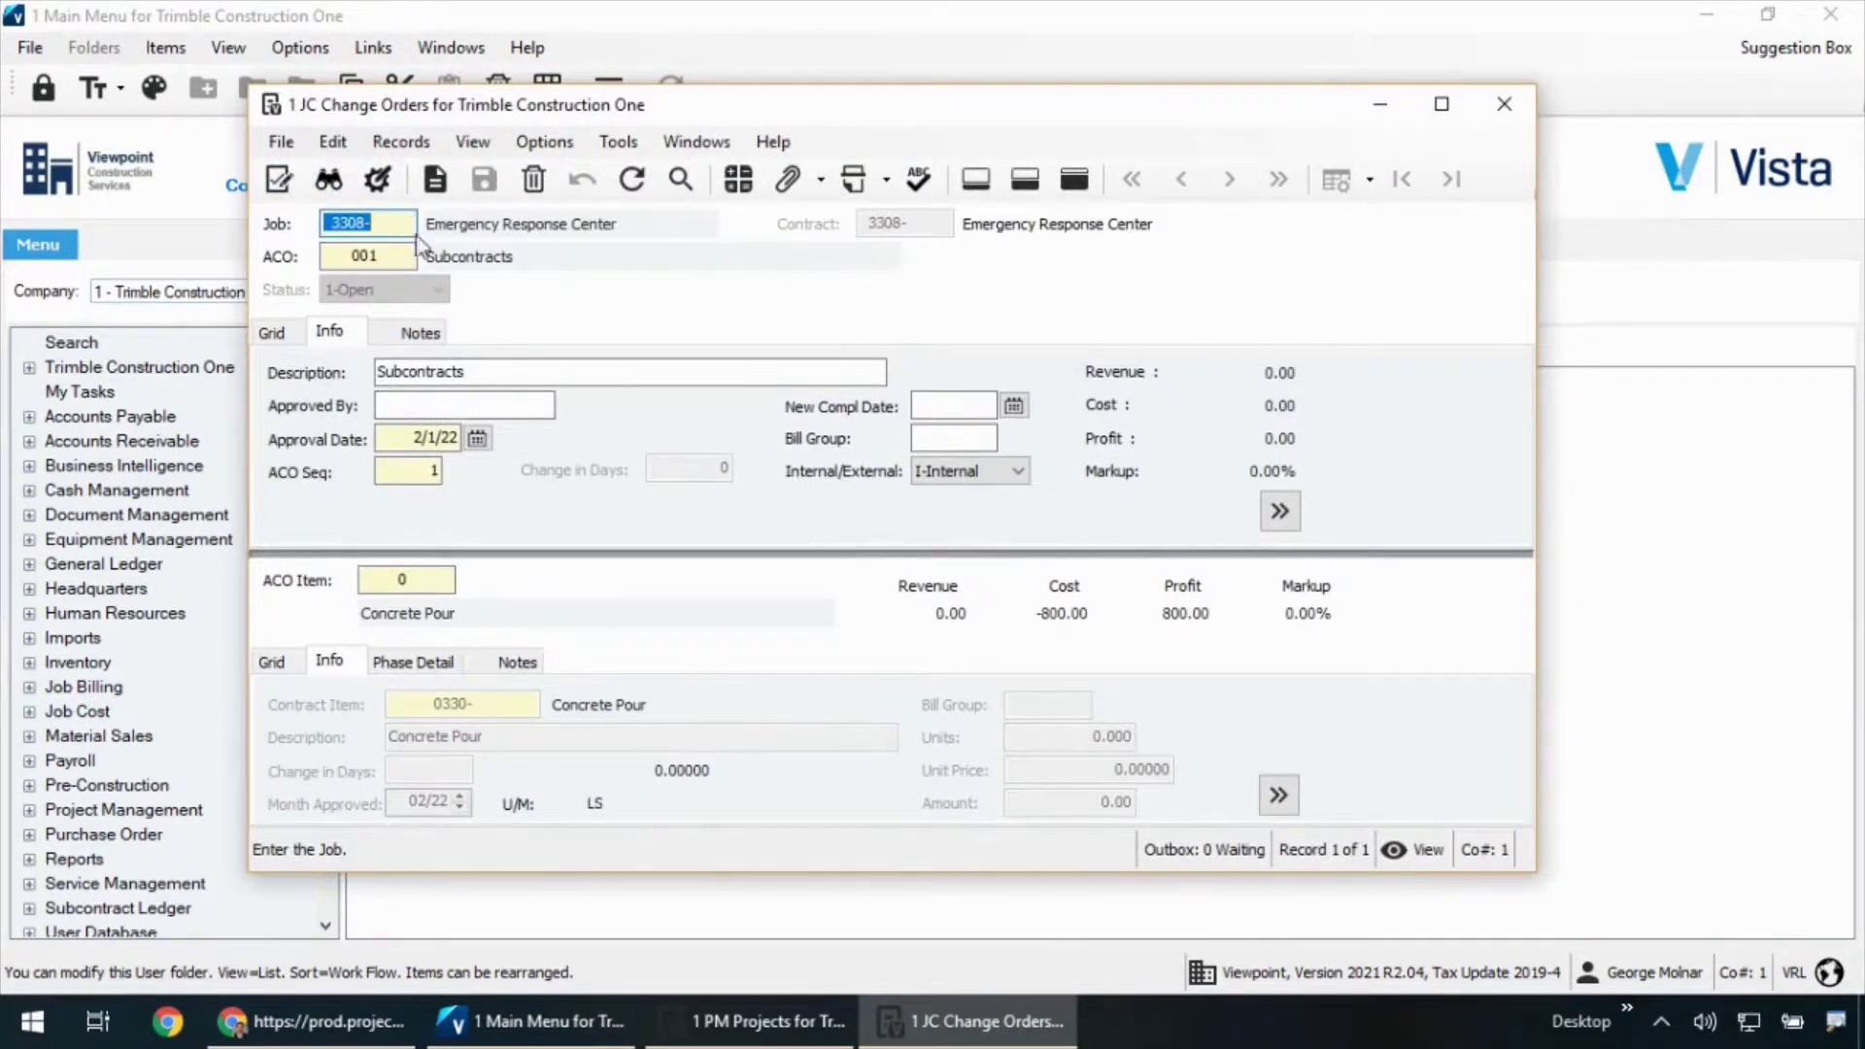
click(272, 661)
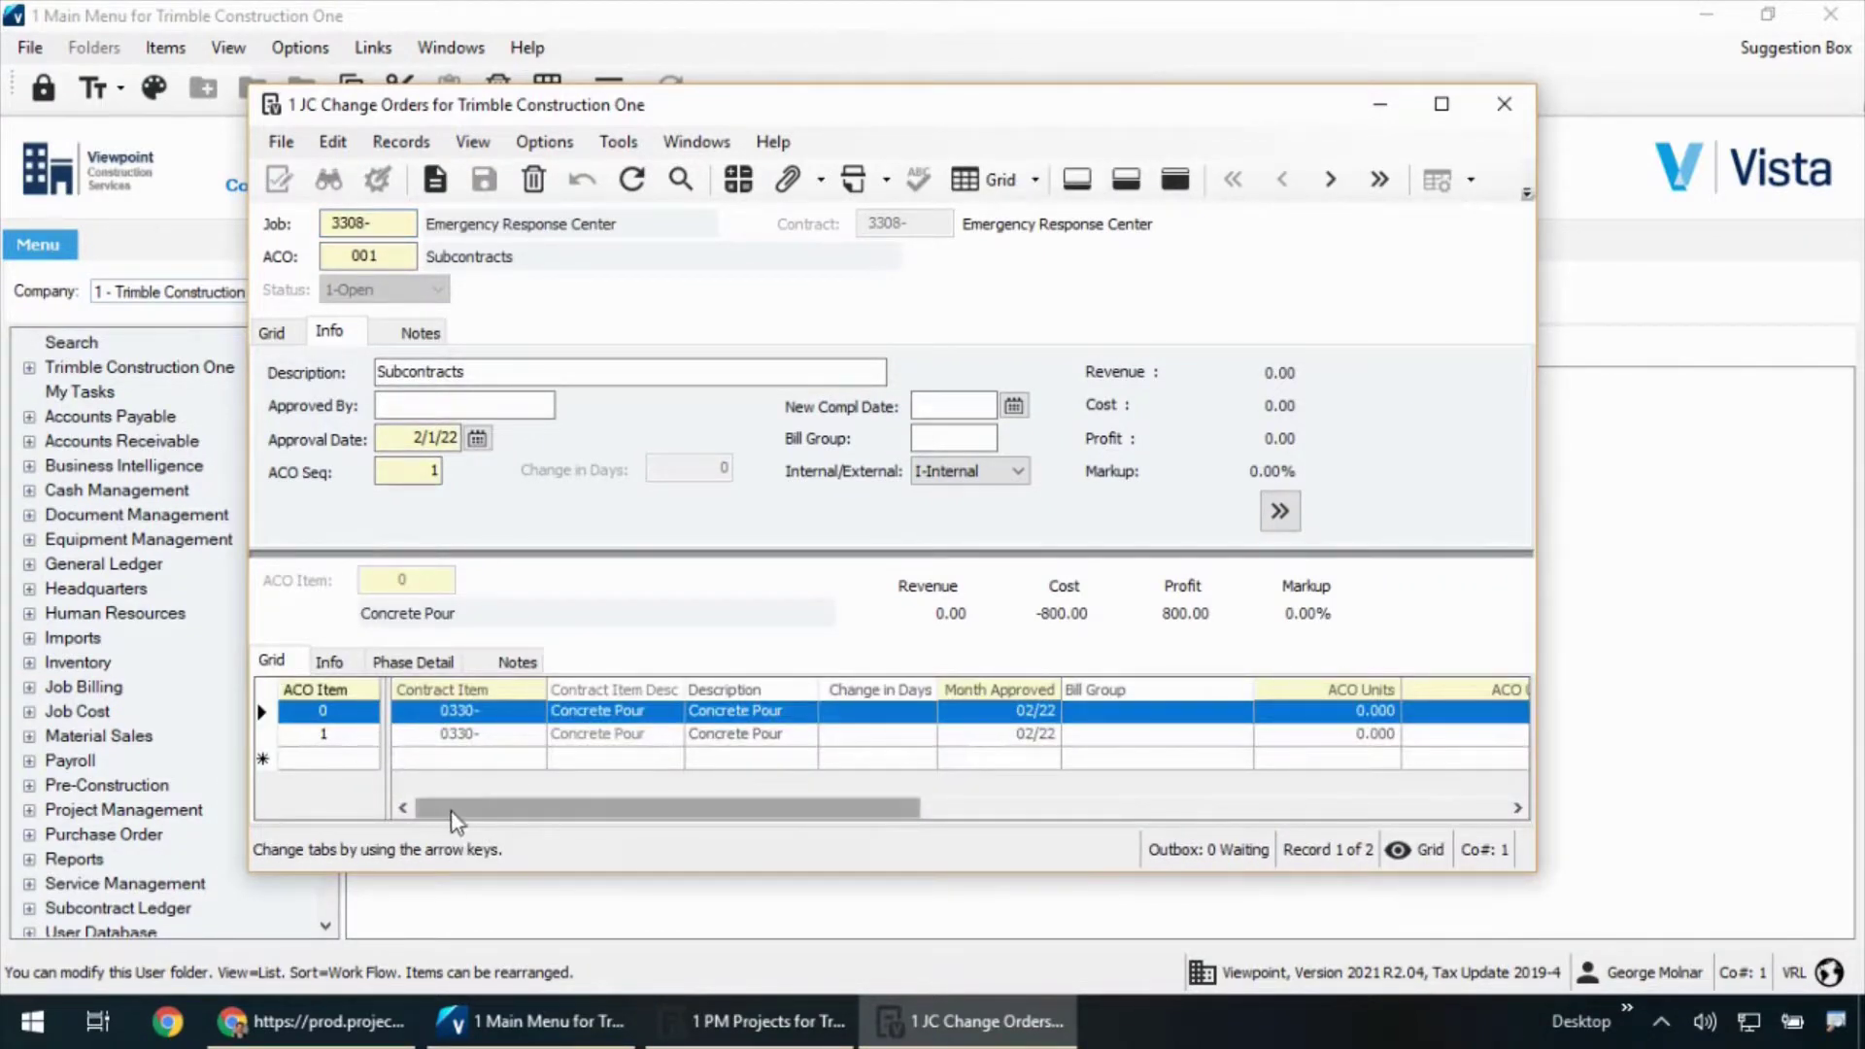
drag(454, 814, 1136, 807)
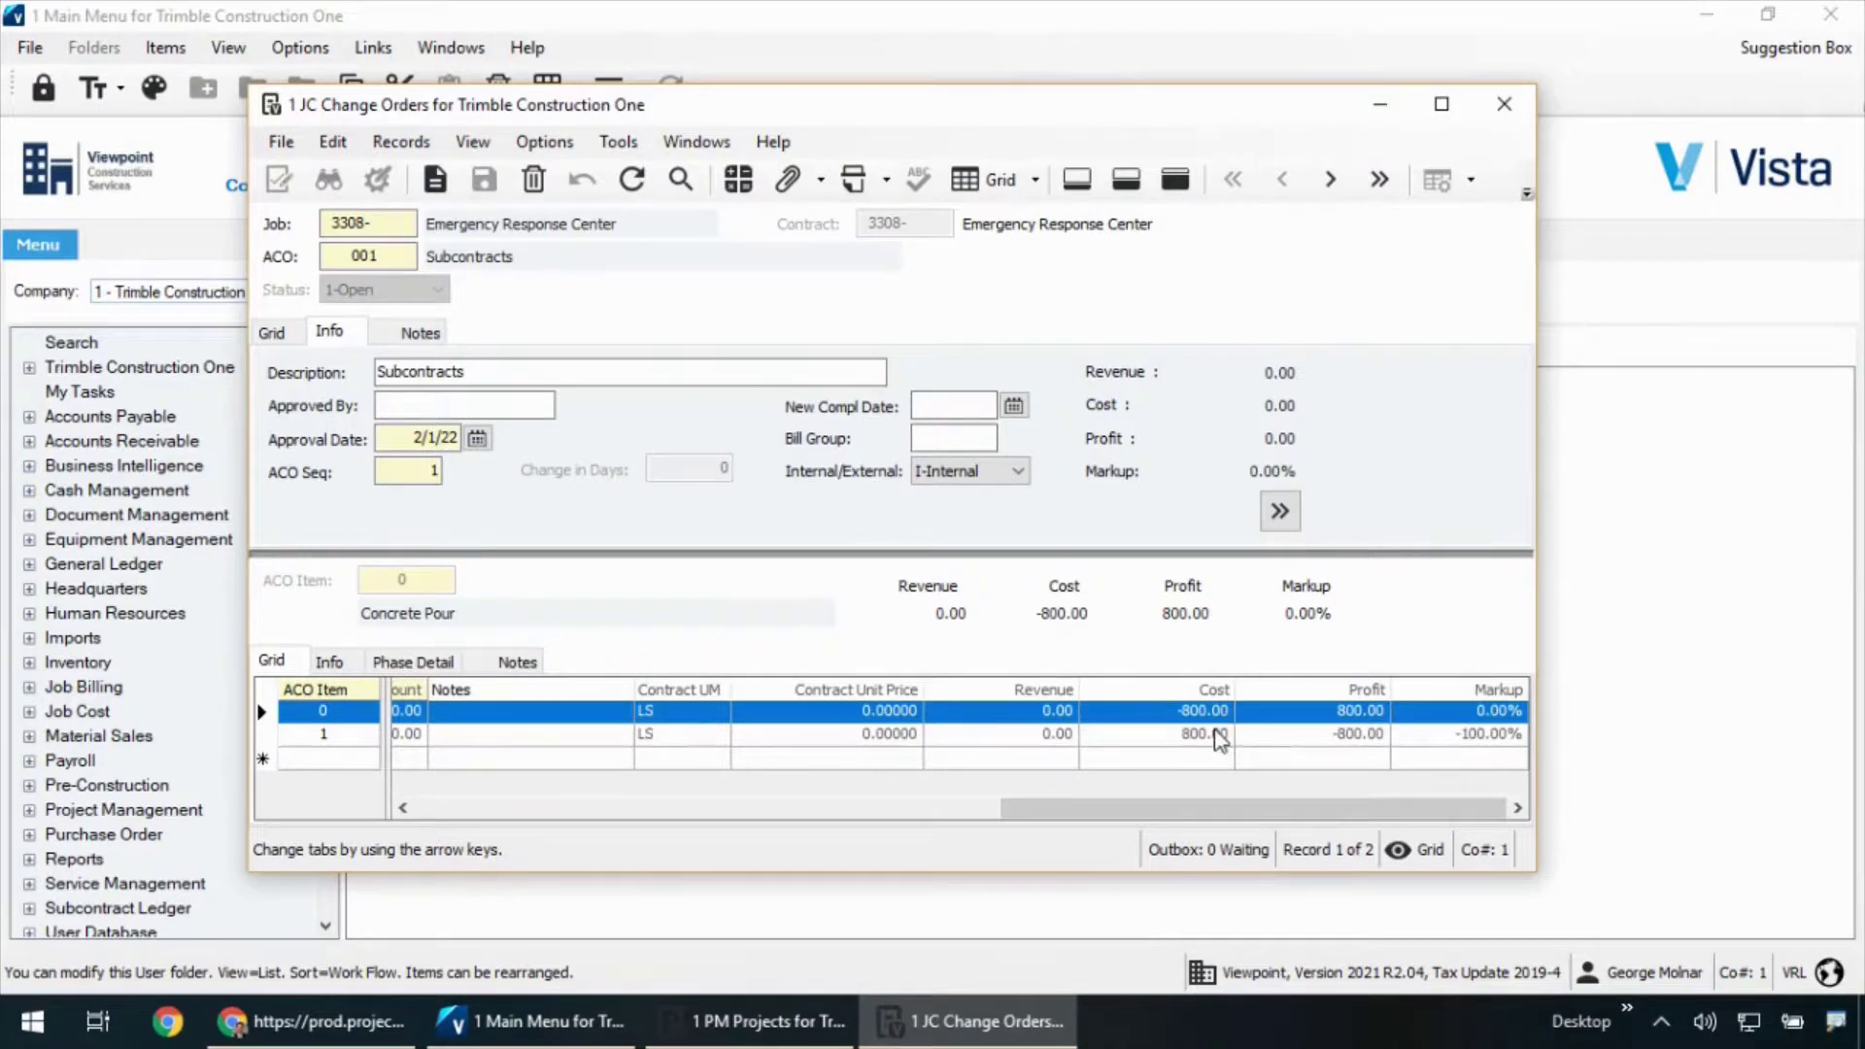
Step: Show ACO item 1's phase detail: 033130 Pour SOG with 800.00 estimated cost
click(434, 663)
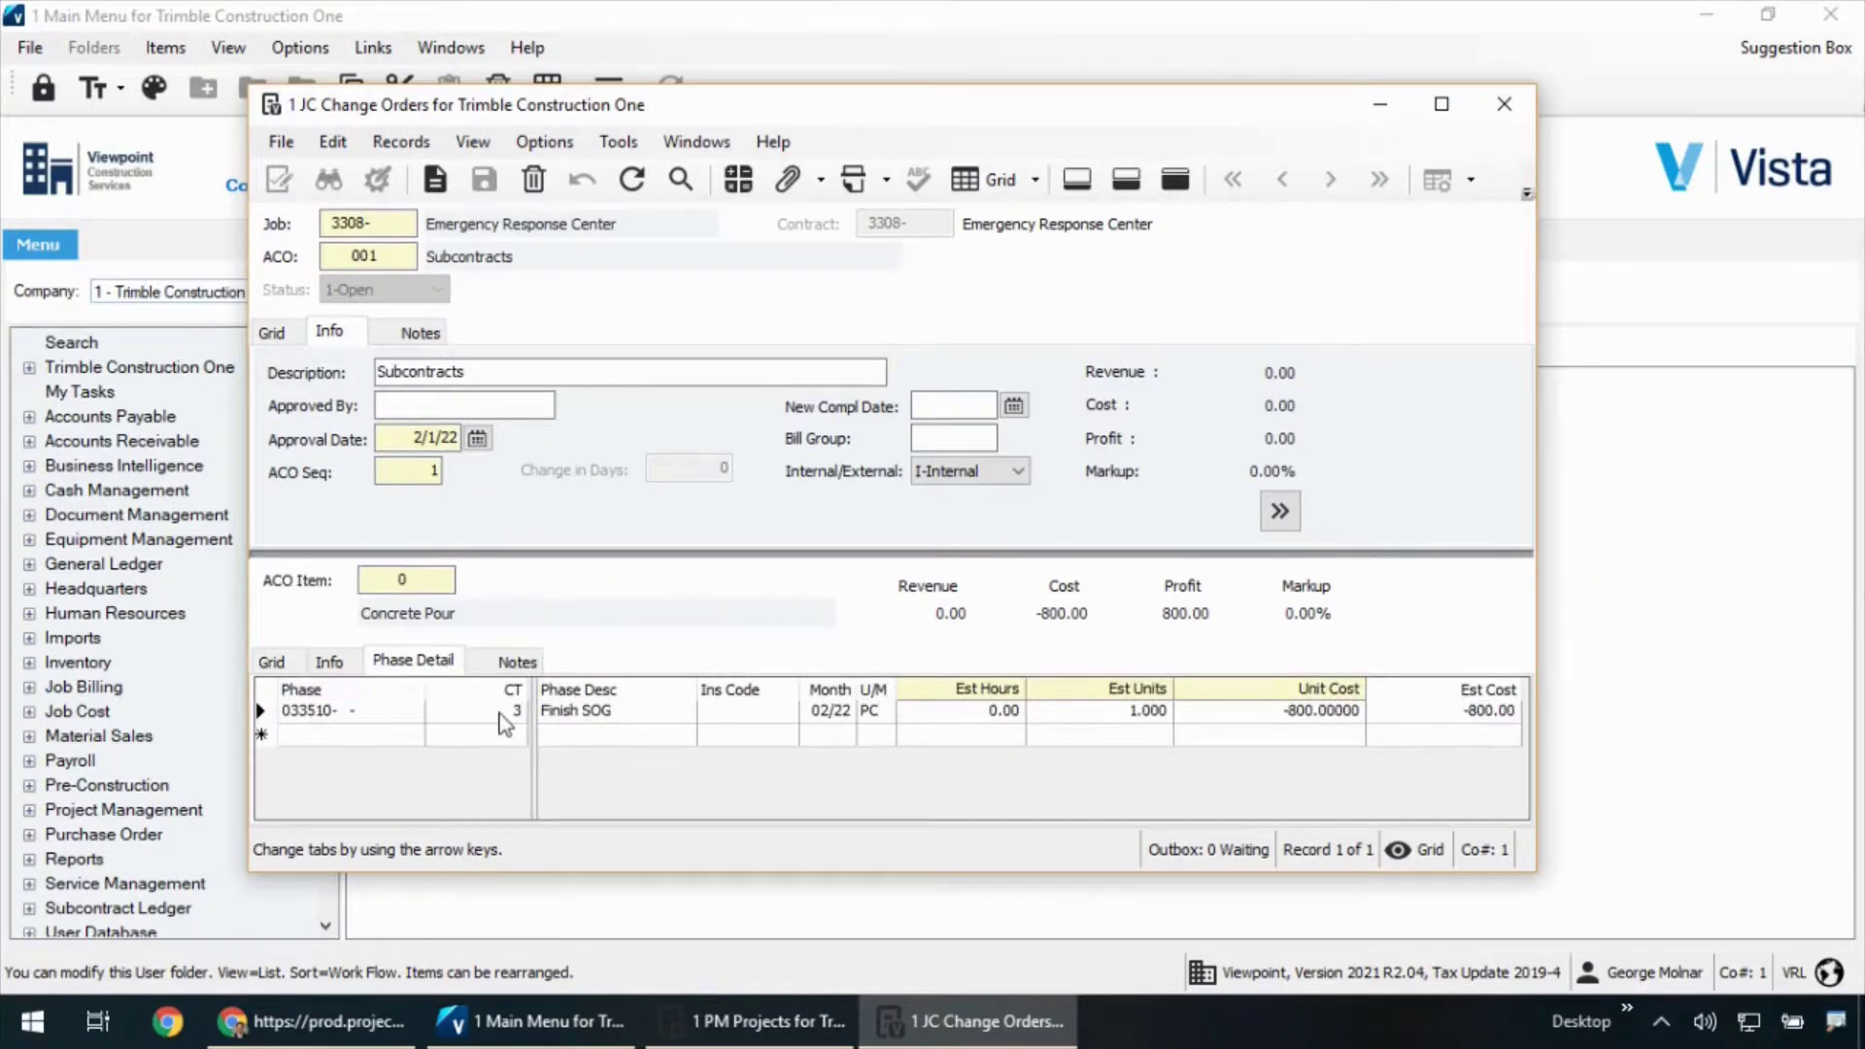
click(440, 582)
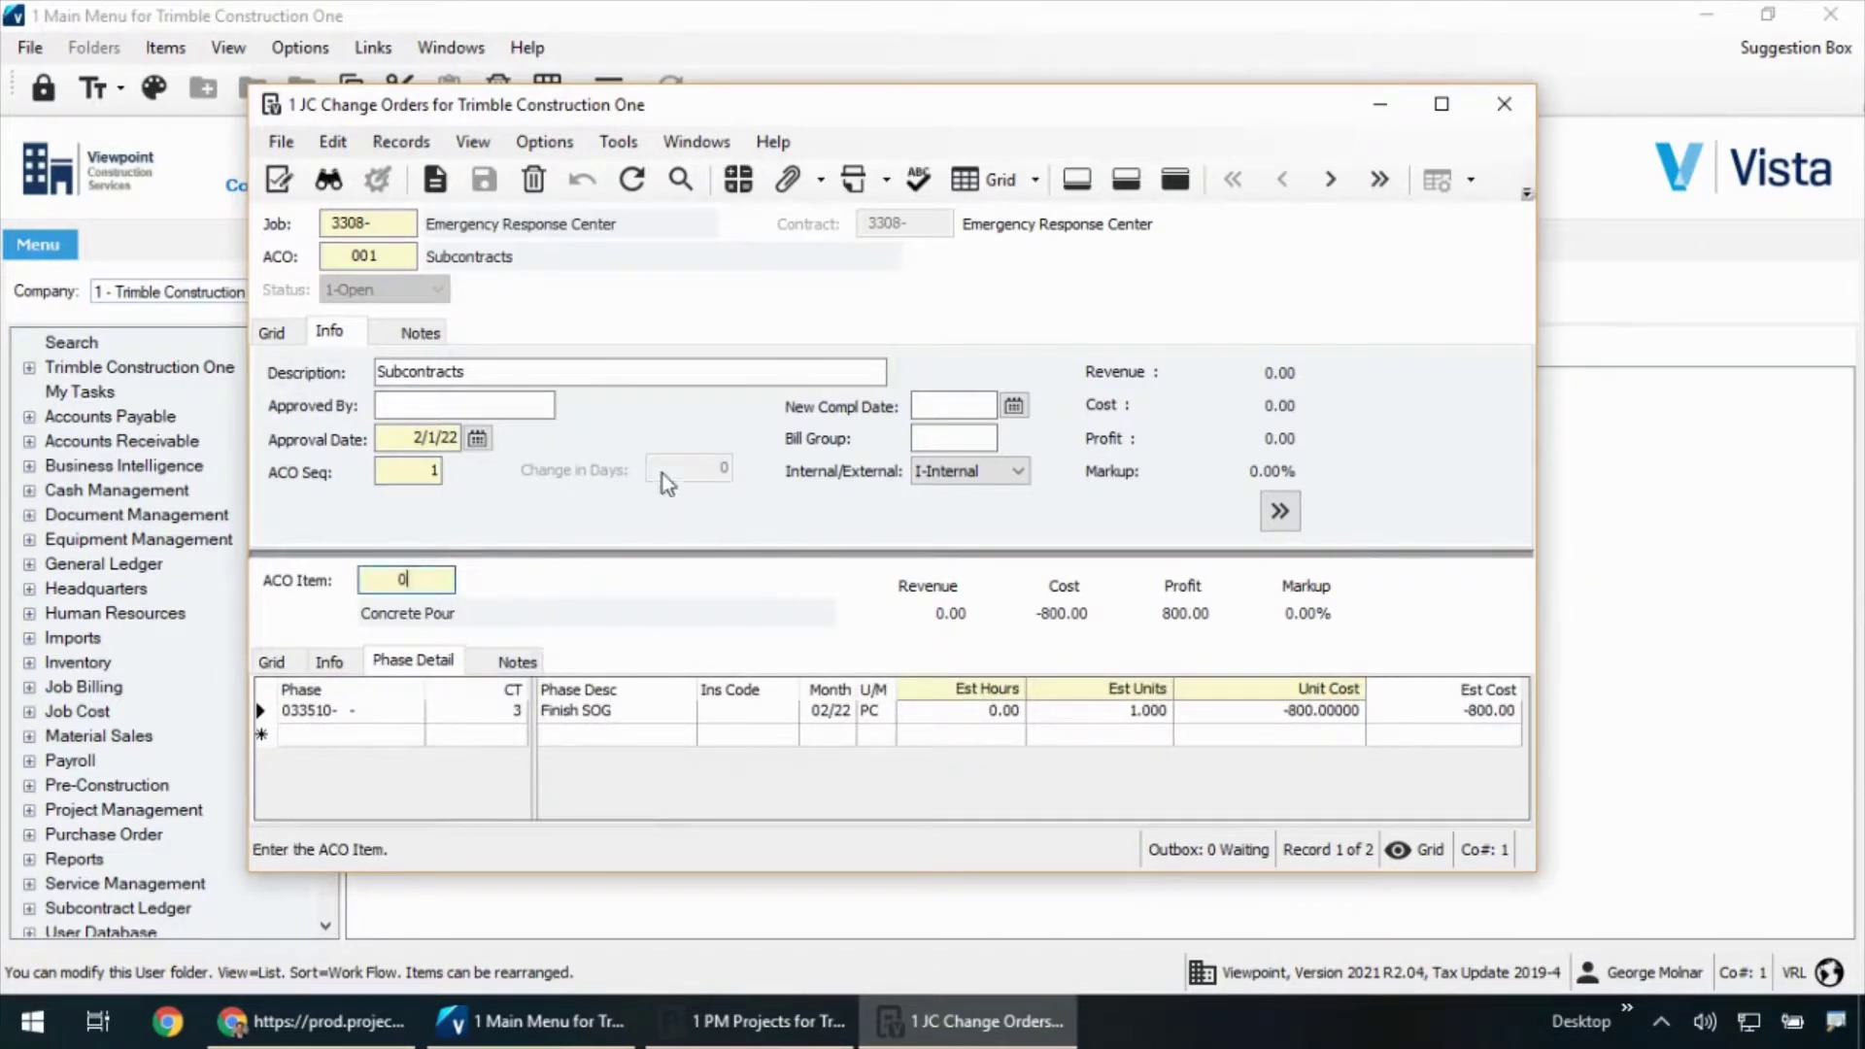
click(1330, 179)
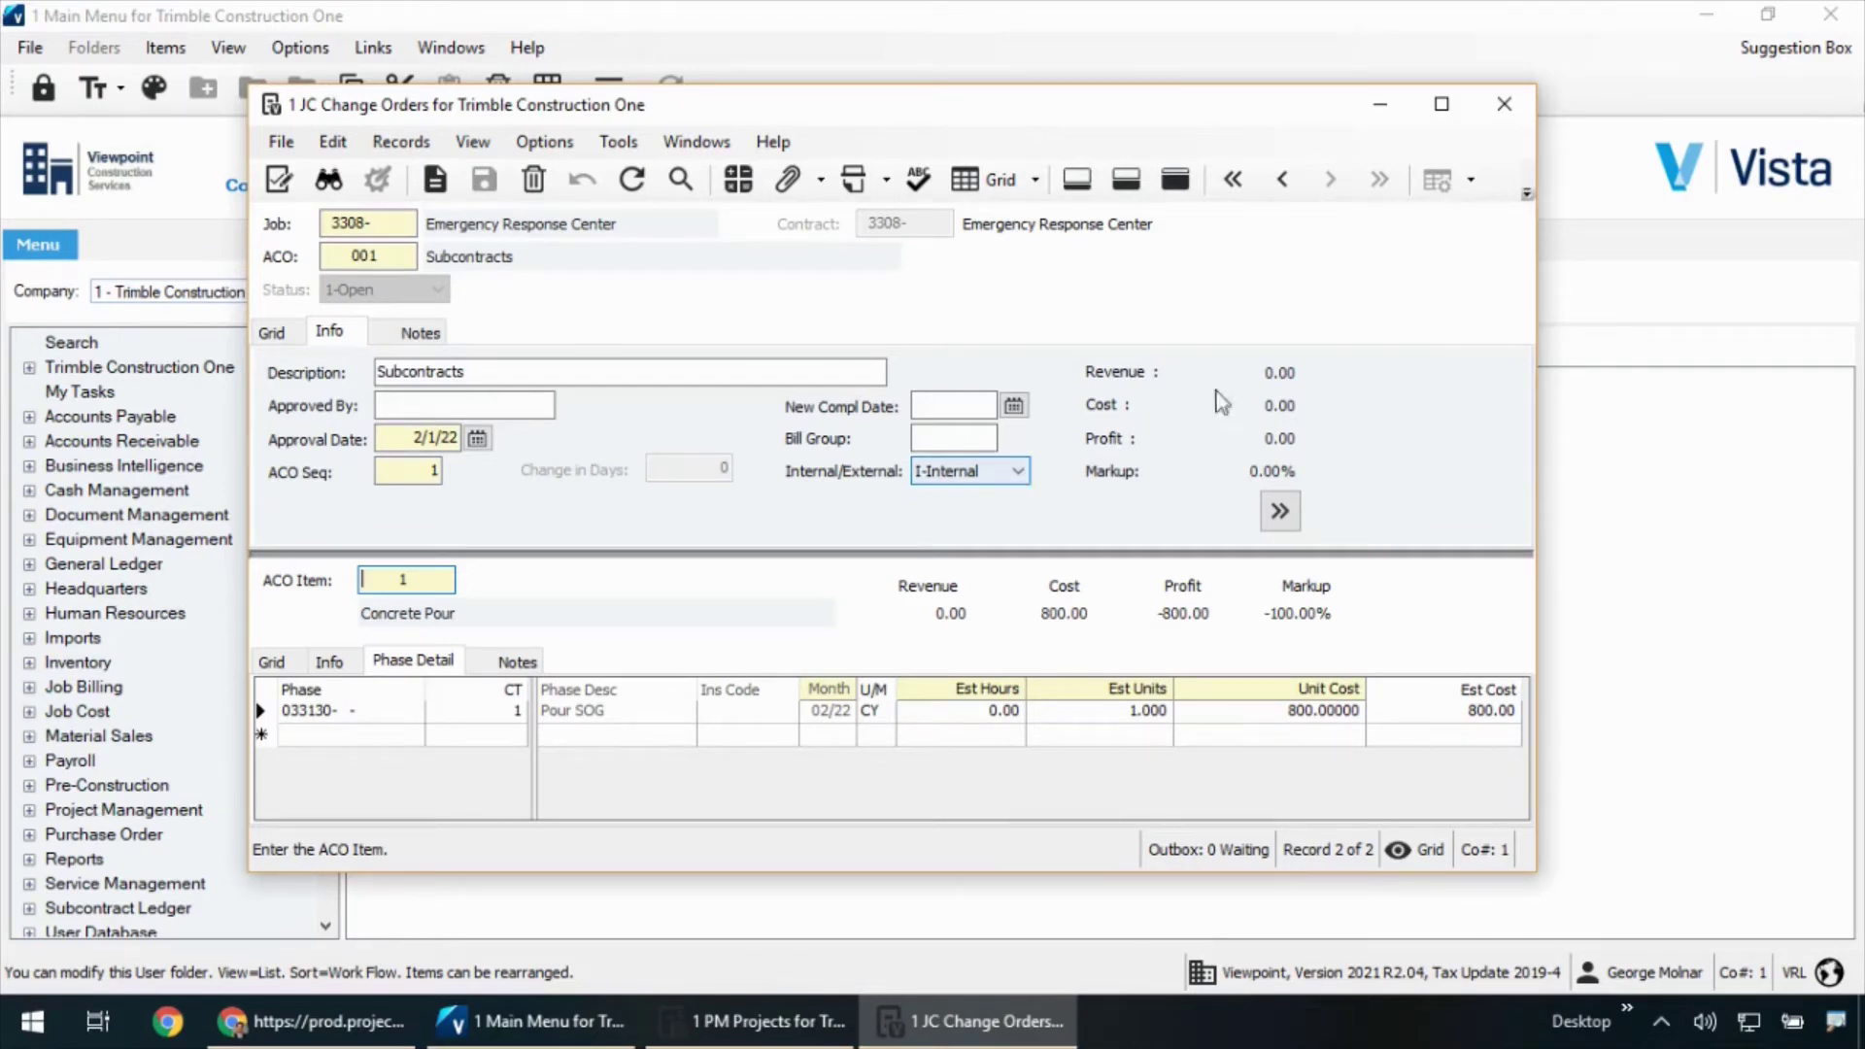
Step: Minimize JC Change Orders and bring up SL Change Order Entry, cancelling its batch selection
click(1380, 104)
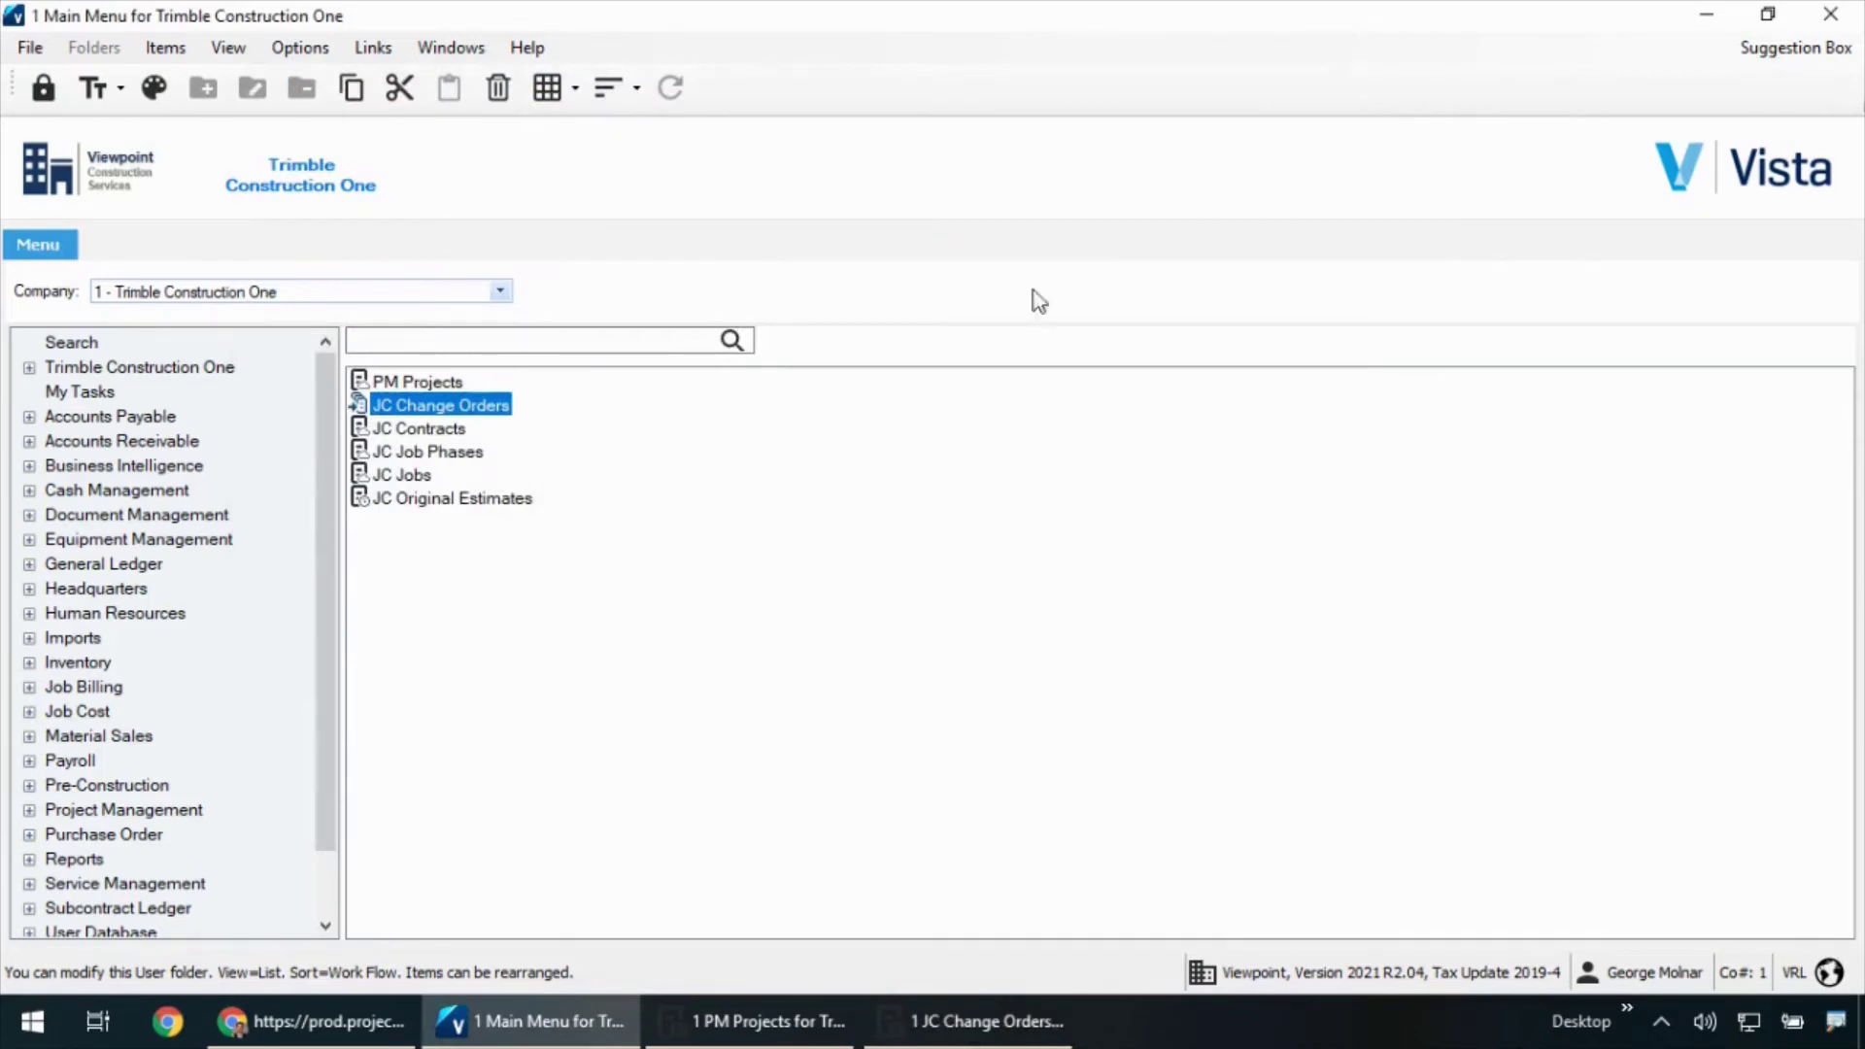
click(79, 909)
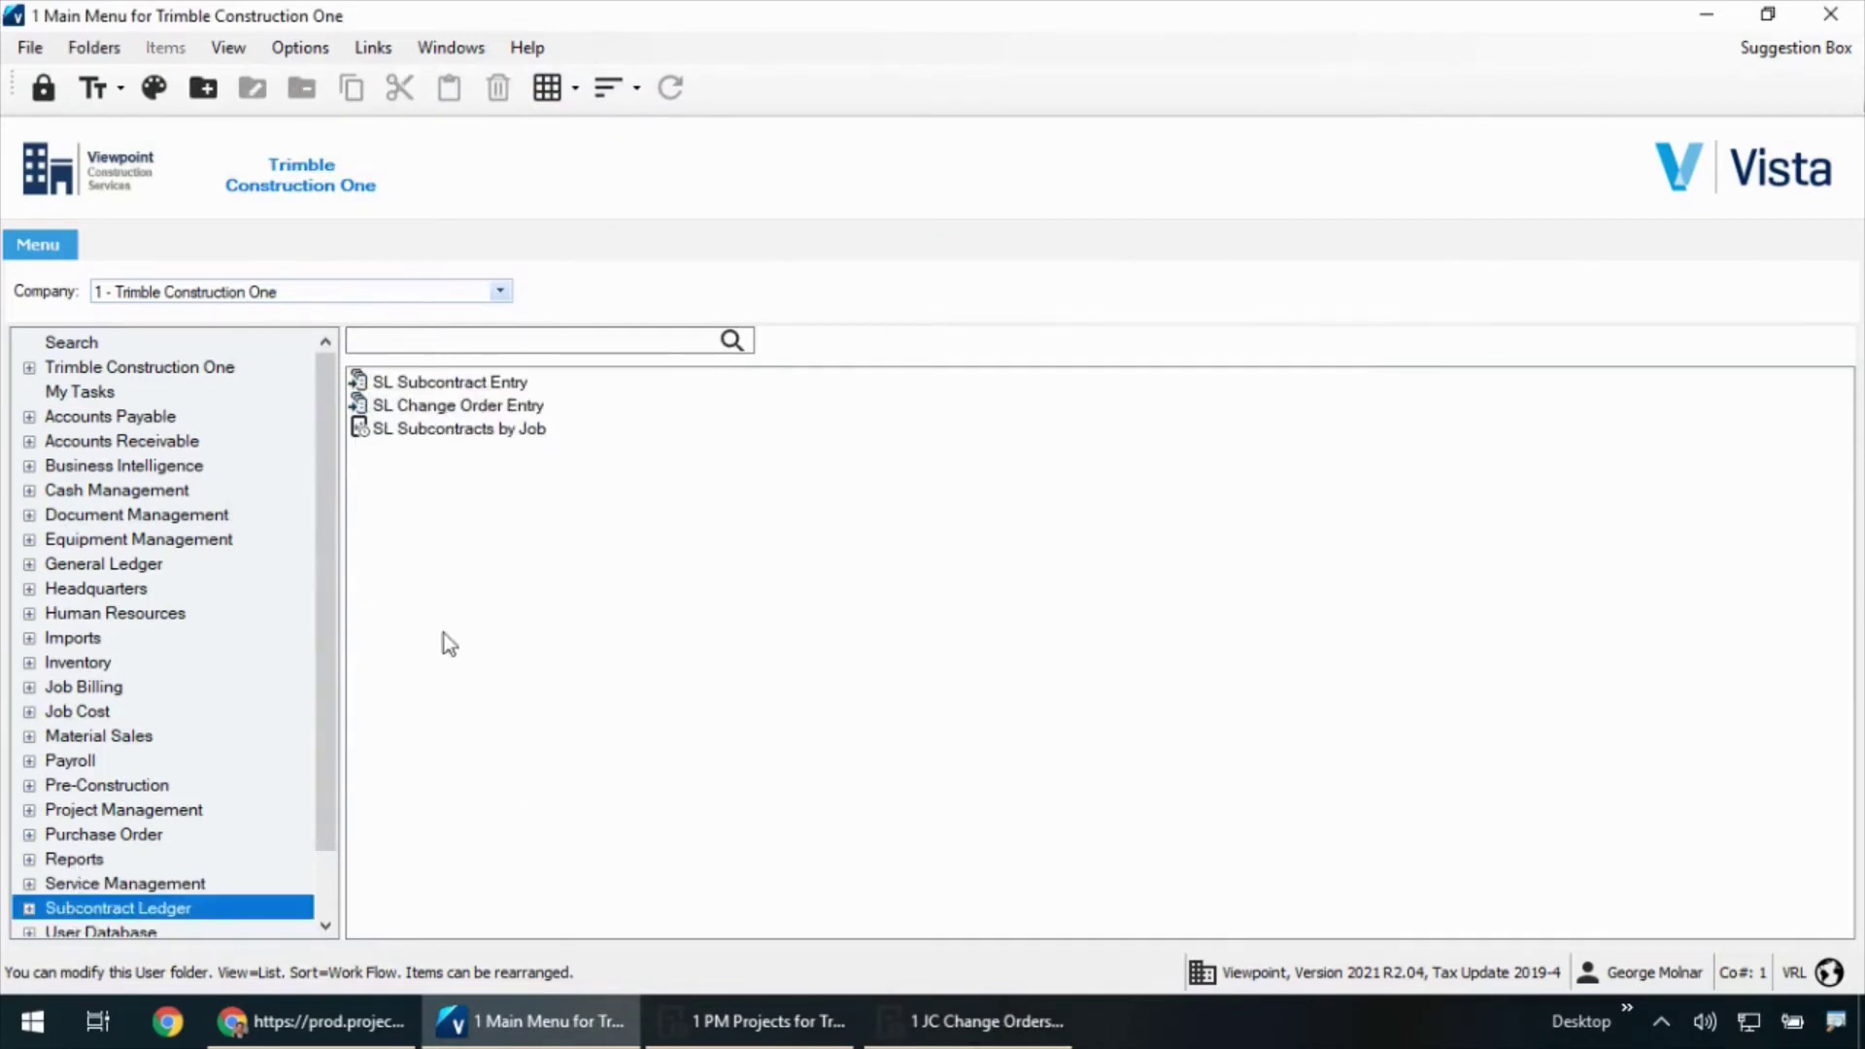
click(450, 407)
double_click(450, 407)
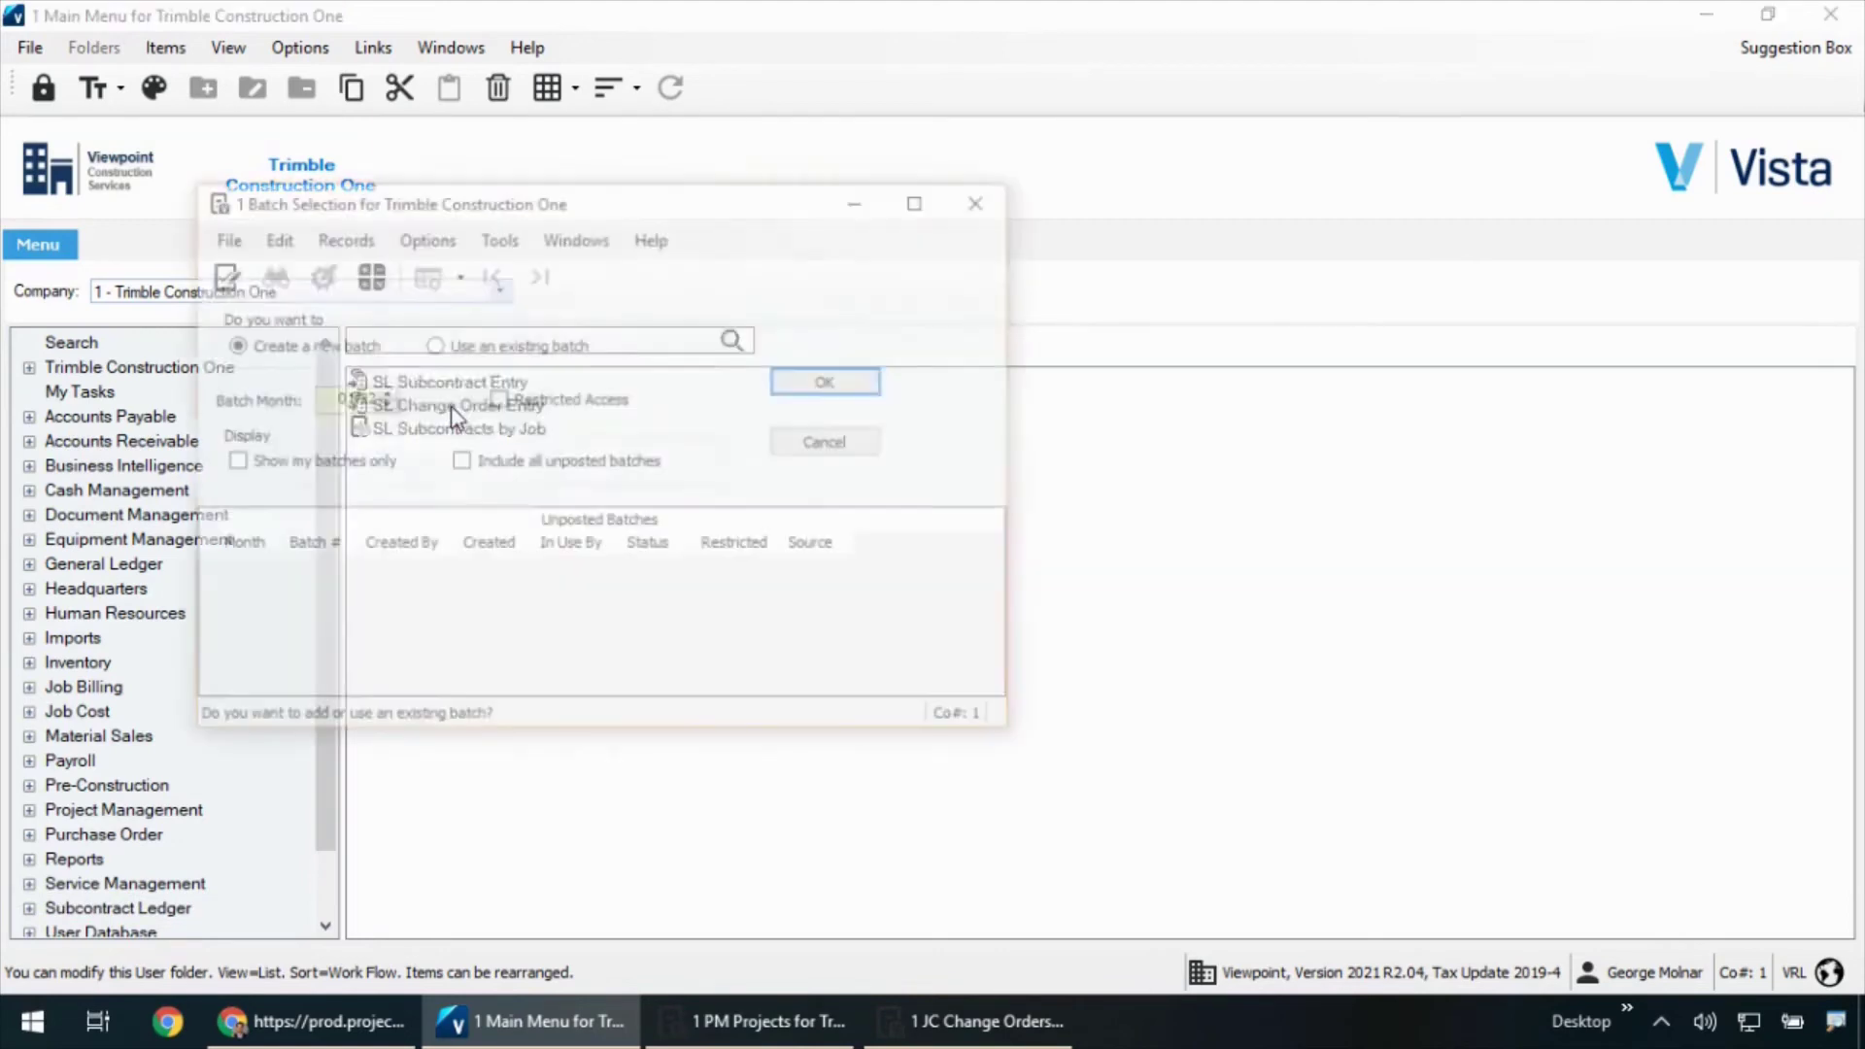
click(831, 442)
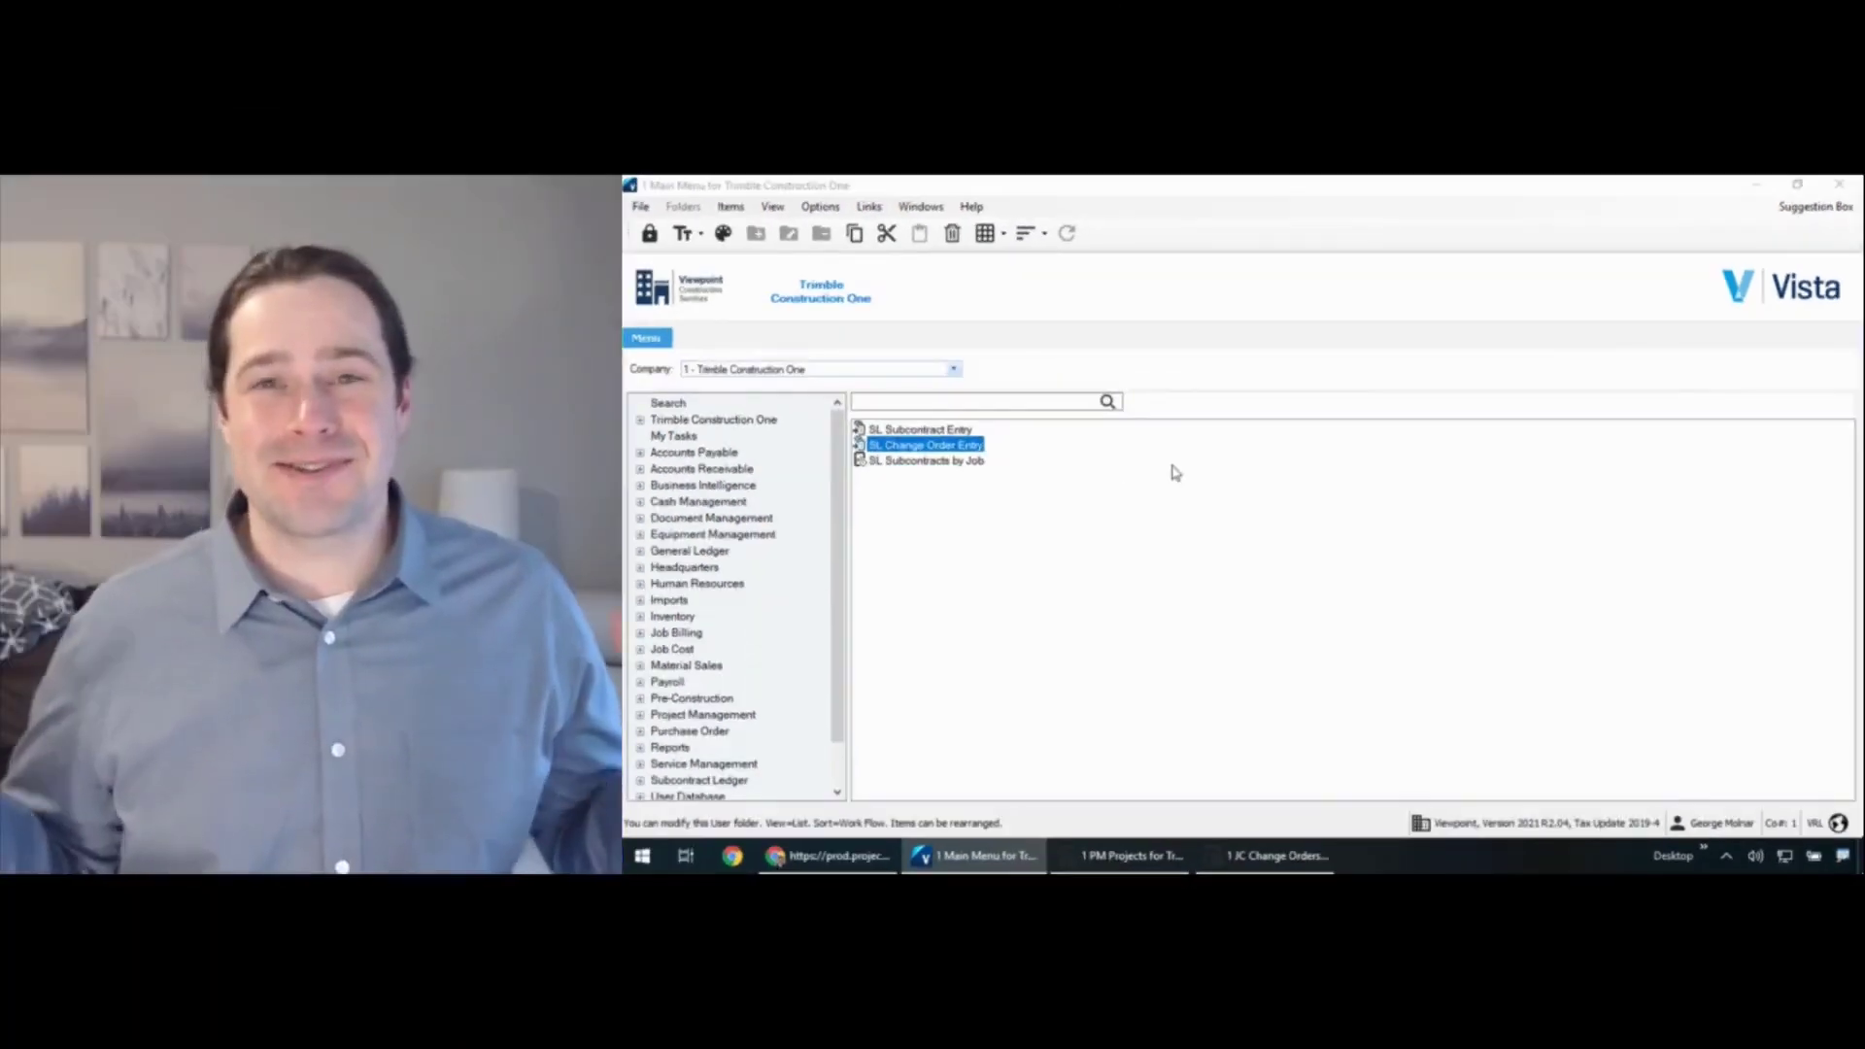